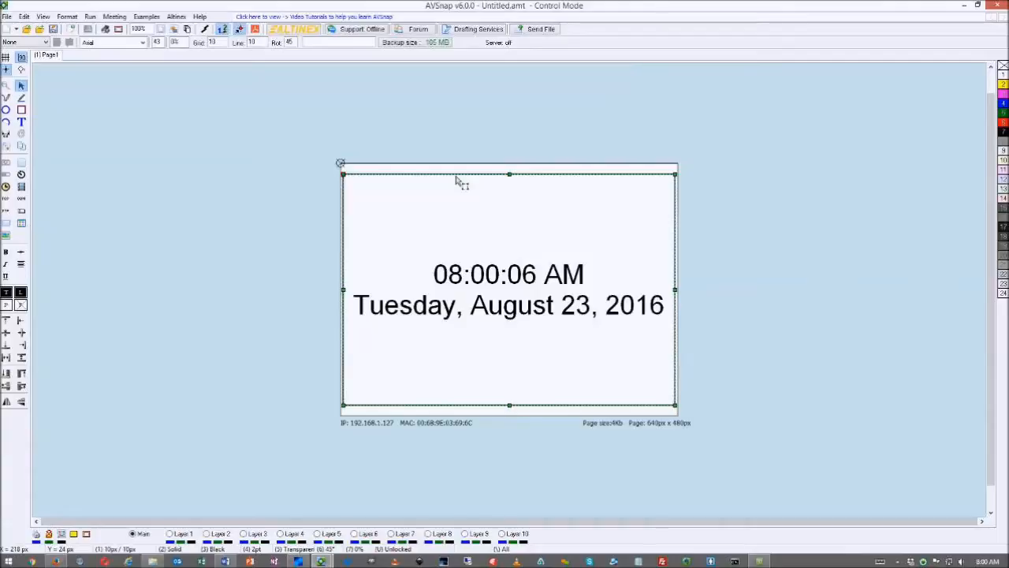
Delete the date and time object and set the page size to A (US Letter) 11 in x 8.5 in
{"action": "key", "text": "Delete"}
{"action": "double_click", "coordinate": [446, 175]}
{"action": "left_click", "coordinate": [489, 201]}
{"action": "left_click", "coordinate": [458, 272]}
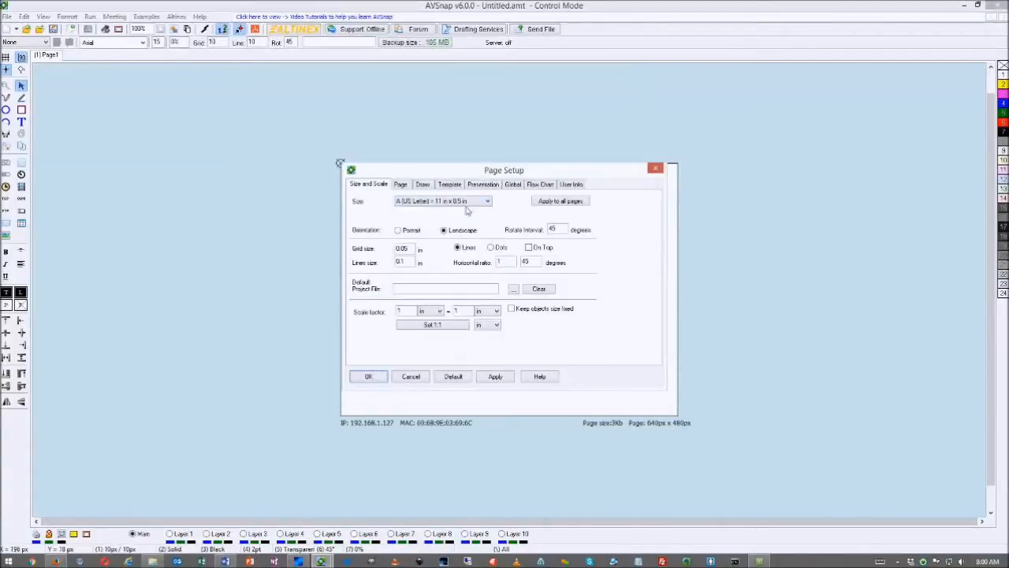
{"action": "left_click", "coordinate": [376, 379]}
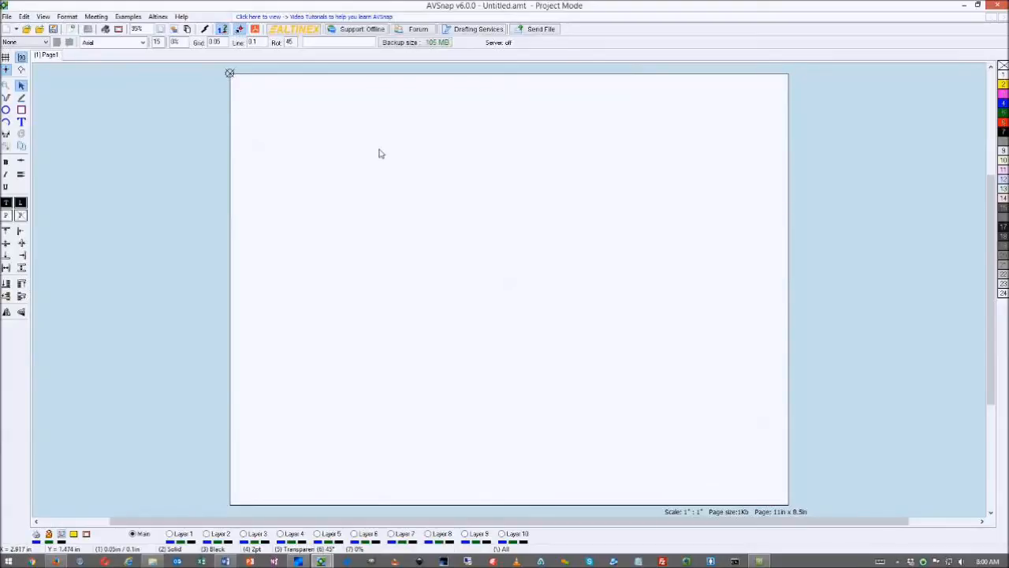
View the Page Setup options twice, closing them without making changes
{"action": "double_click", "coordinate": [402, 161]}
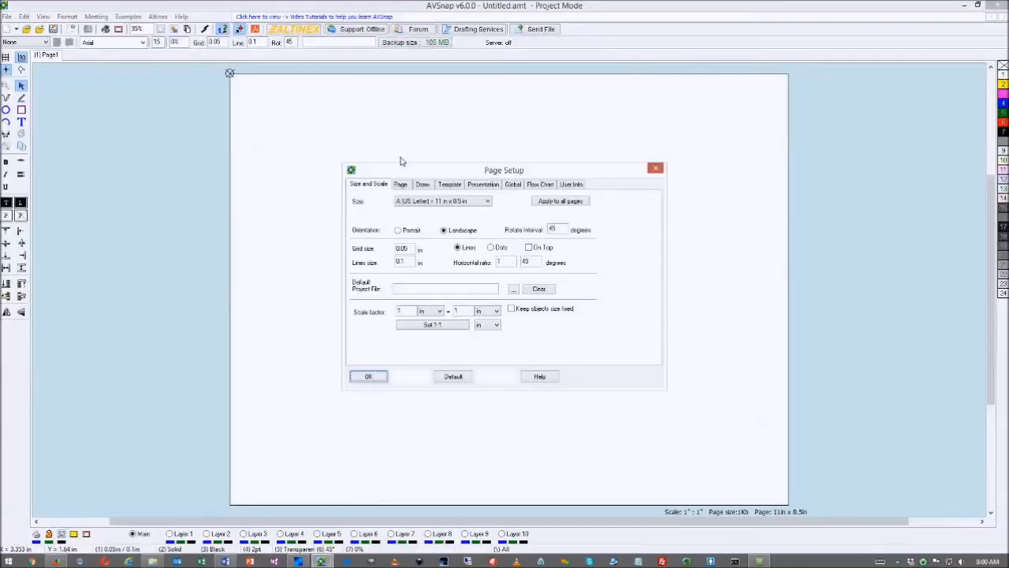
{"action": "left_click", "coordinate": [657, 170]}
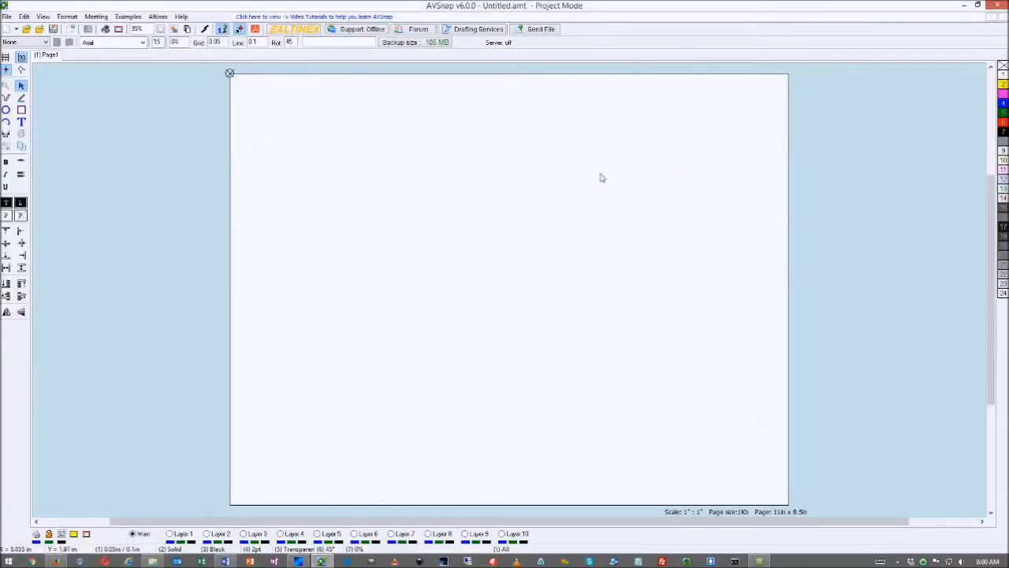
{"action": "double_click", "coordinate": [576, 179]}
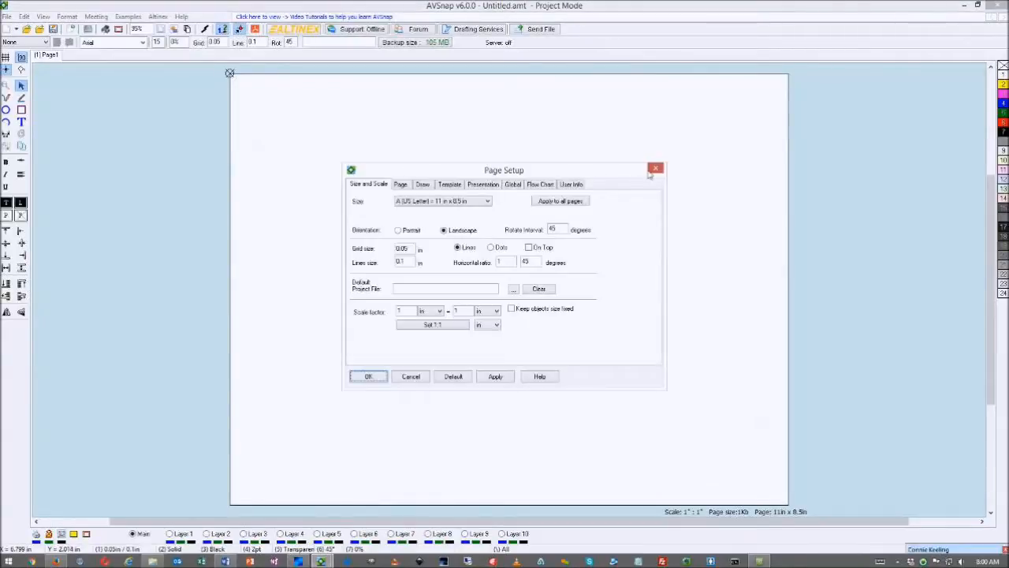
{"action": "left_click", "coordinate": [655, 169]}
Look up the shortcut for the page set up window in the keyboard shortcuts list
{"action": "right_click", "coordinate": [462, 211]}
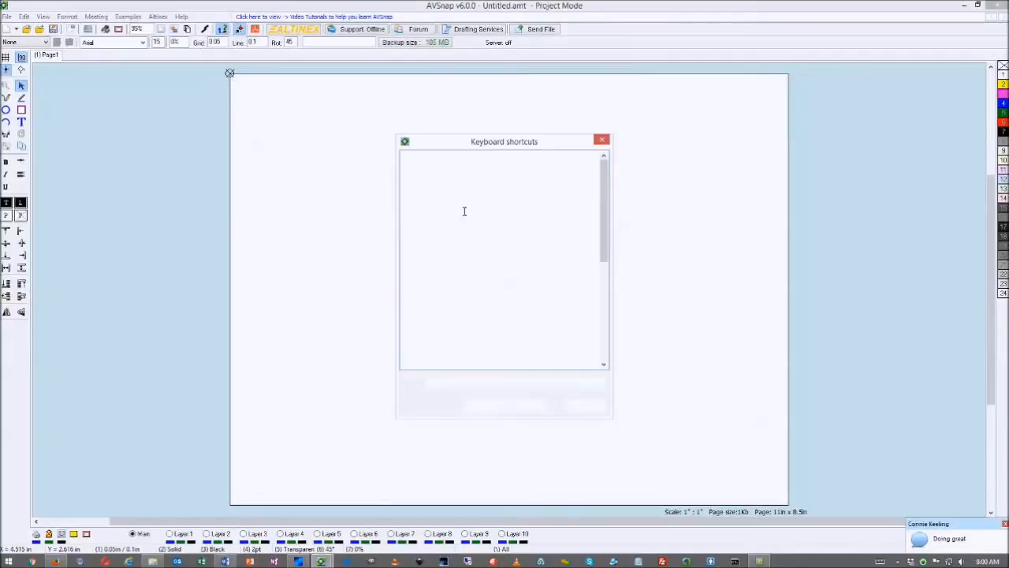
{"action": "mouse_move", "coordinate": [605, 158]}
{"action": "left_mouse_down"}
{"action": "mouse_move", "coordinate": [608, 206]}
{"action": "mouse_move", "coordinate": [607, 156]}
{"action": "left_mouse_up"}
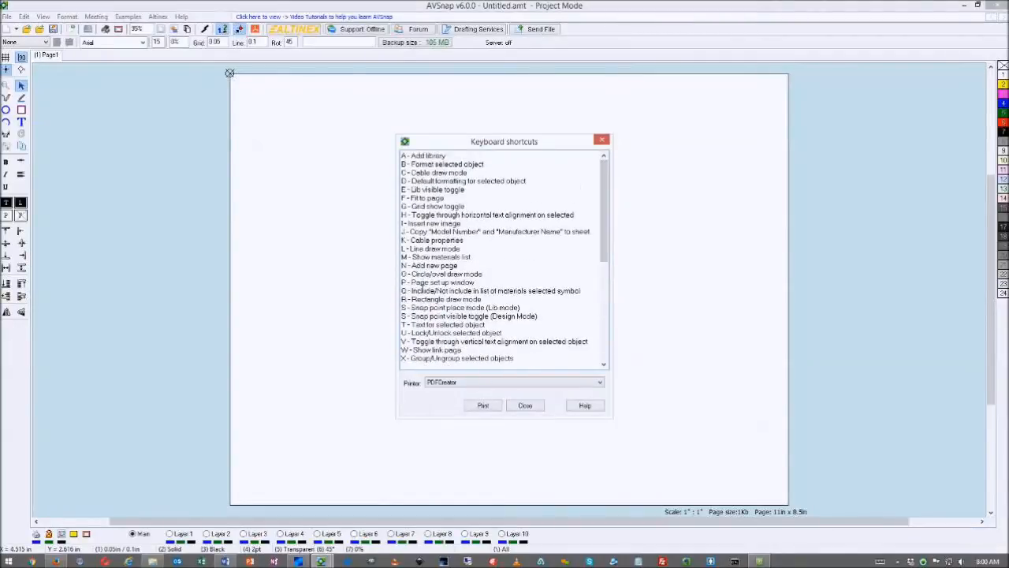
{"action": "left_click_drag", "start_coordinate": [490, 287], "coordinate": [397, 288]}
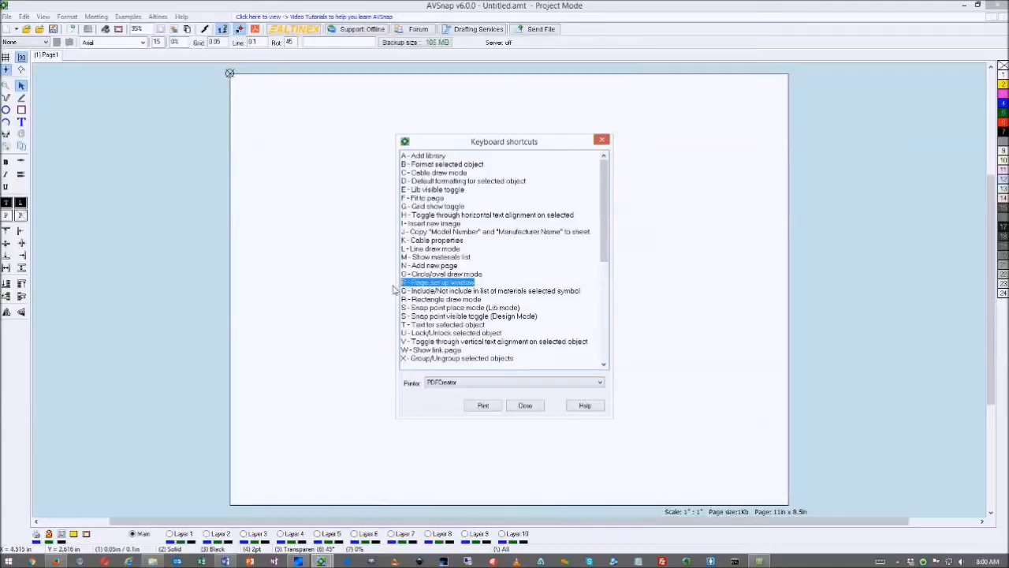
{"action": "left_click", "coordinate": [526, 406]}
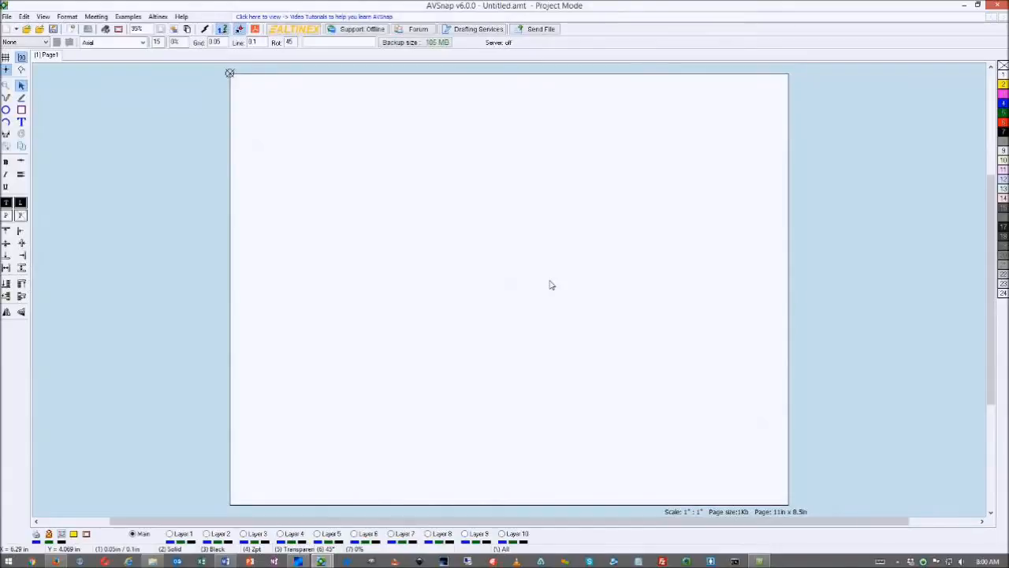
Set the page size to 640 px x 480 px to work in Control Mode
{"action": "double_click", "coordinate": [487, 240]}
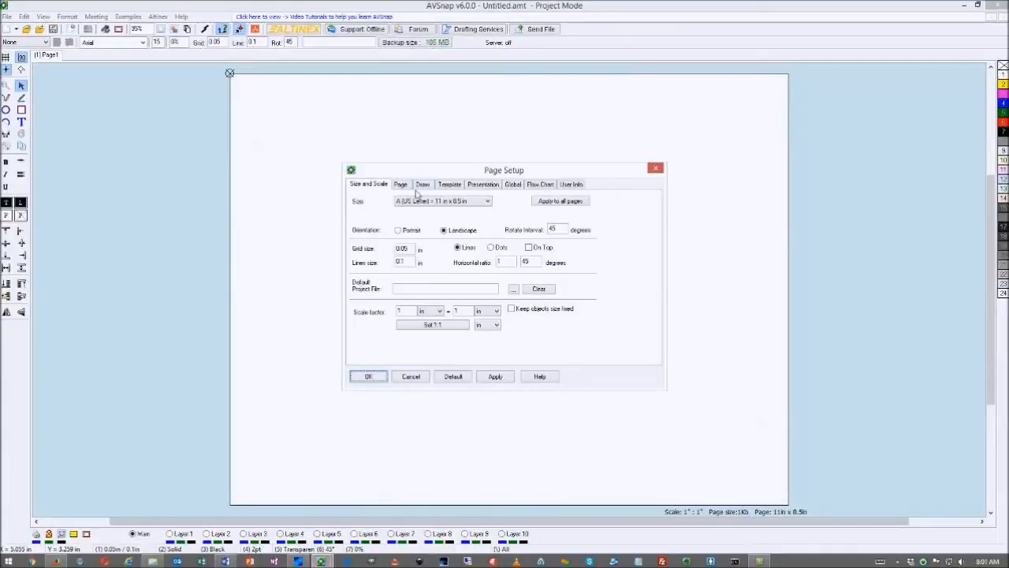
{"action": "left_click", "coordinate": [459, 202]}
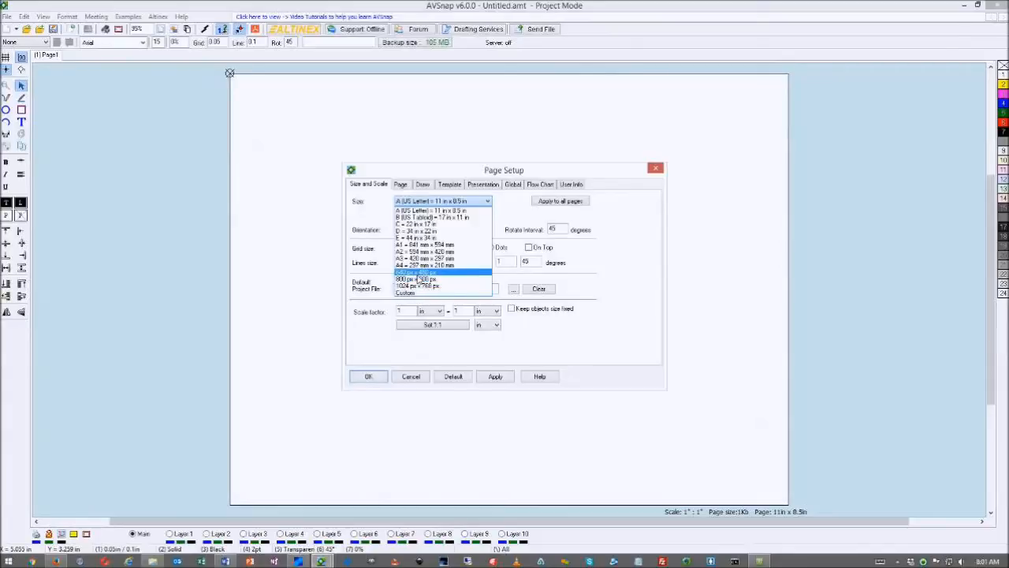
{"action": "left_click", "coordinate": [420, 273]}
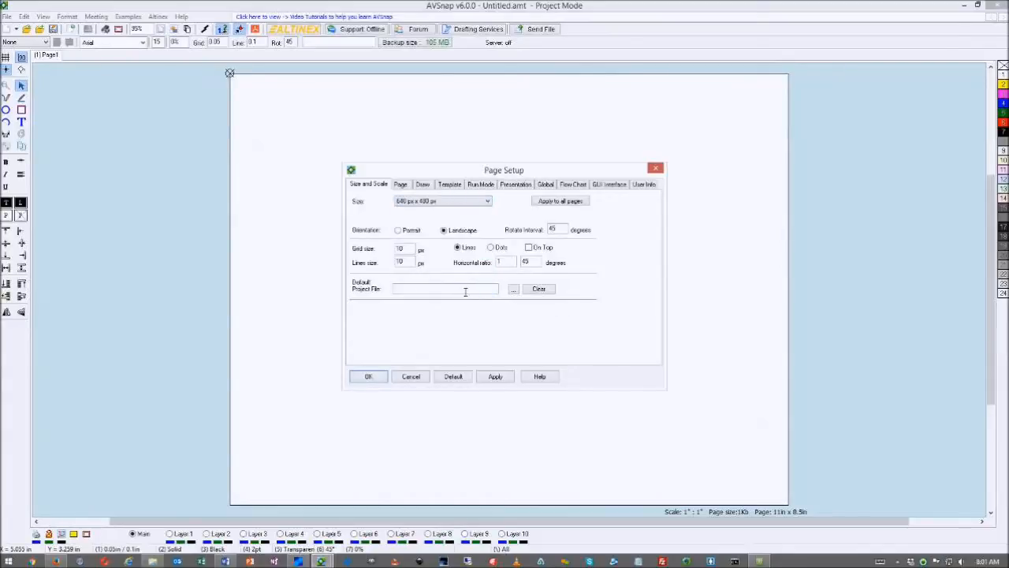
{"action": "left_click", "coordinate": [495, 377]}
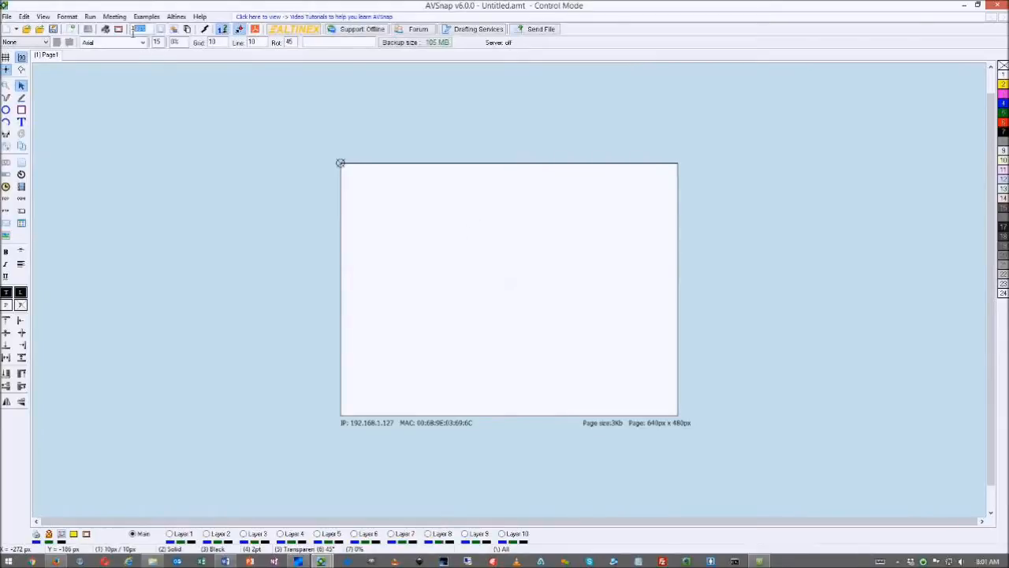
Show the grid on the page
{"action": "scroll", "coordinate": [424, 246], "scroll_direction": "up", "scroll_amount": 3}
{"action": "scroll", "coordinate": [426, 249], "scroll_direction": "up", "scroll_amount": 3}
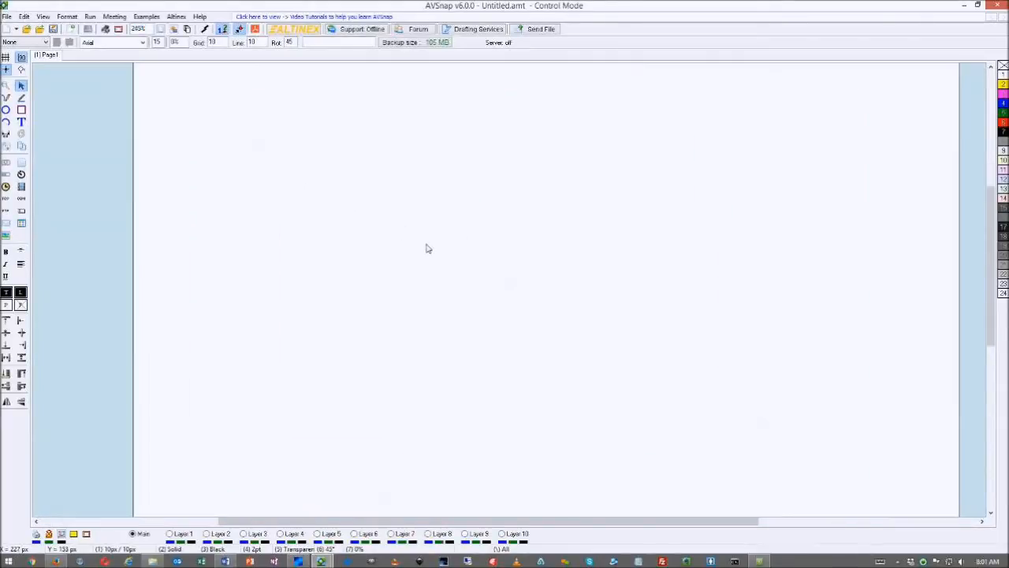
{"action": "key", "text": "g"}
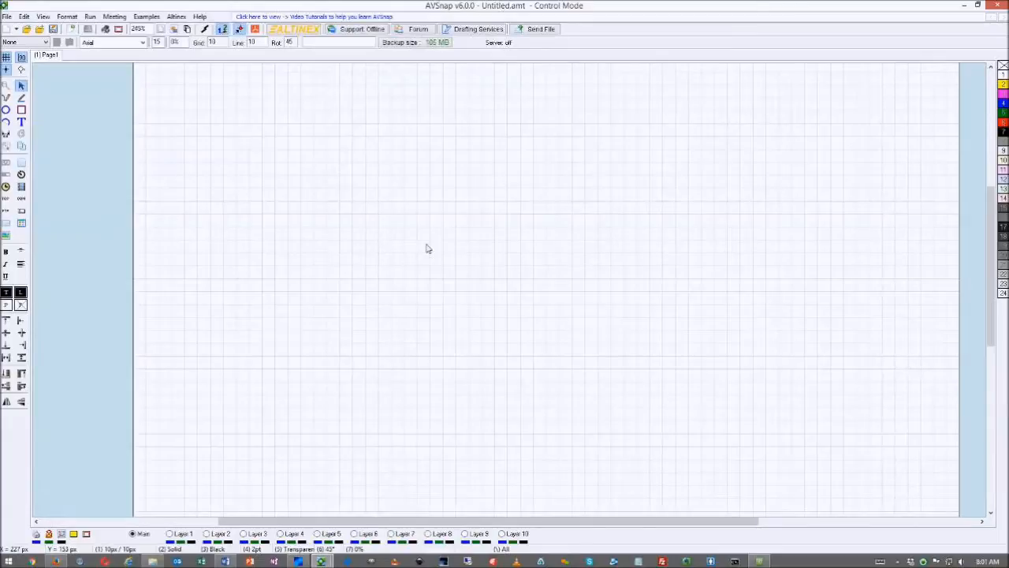
{"action": "scroll", "coordinate": [426, 248], "scroll_direction": "down", "scroll_amount": 3}
{"action": "scroll", "coordinate": [427, 249], "scroll_direction": "down", "scroll_amount": 2}
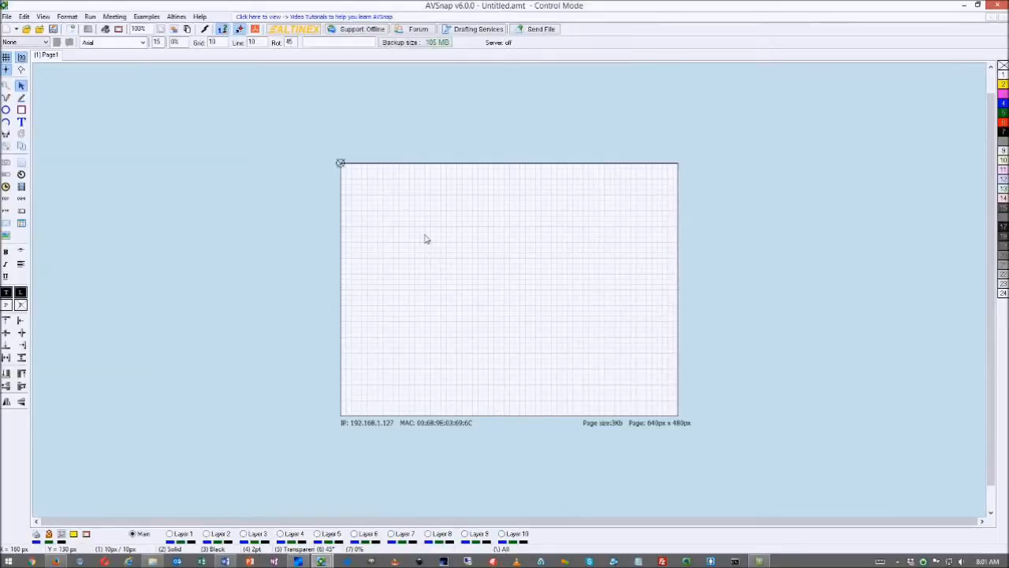
Try the Custom page size in pixels, and return the size to 640 px x 480 px
{"action": "double_click", "coordinate": [476, 236]}
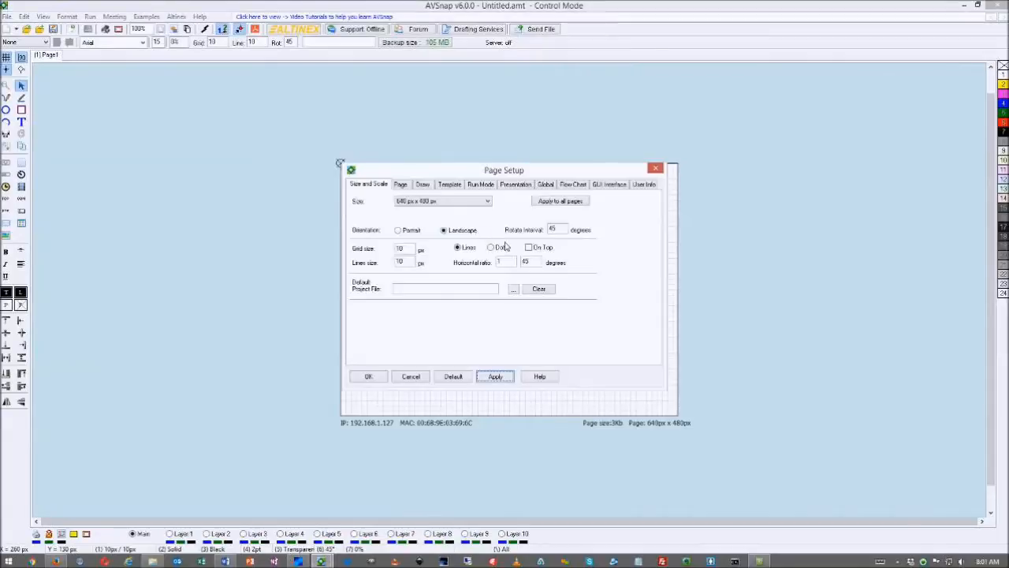
{"action": "left_click", "coordinate": [465, 202]}
{"action": "left_click", "coordinate": [426, 292]}
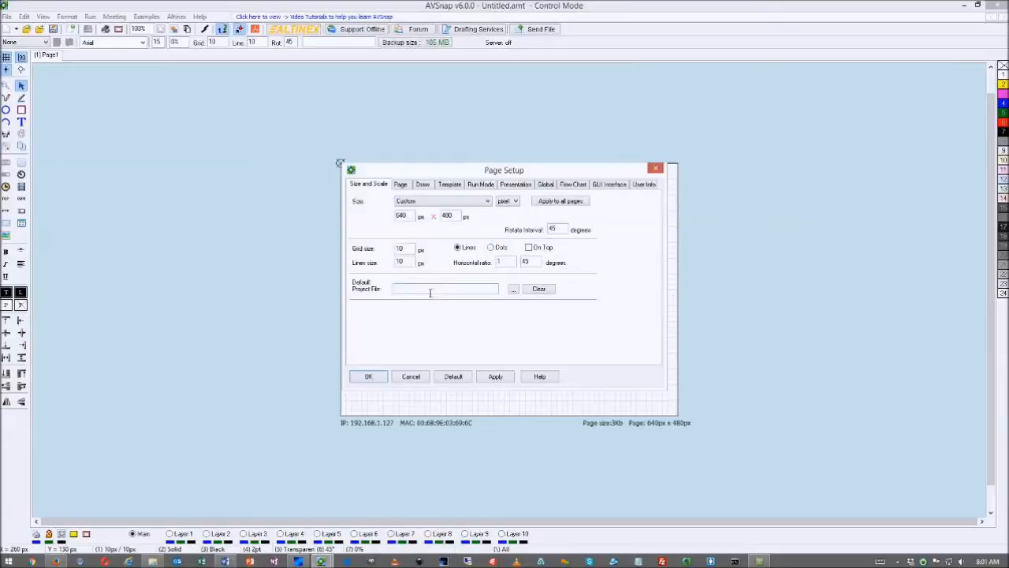
{"action": "double_click", "coordinate": [413, 218]}
{"action": "left_click", "coordinate": [482, 202]}
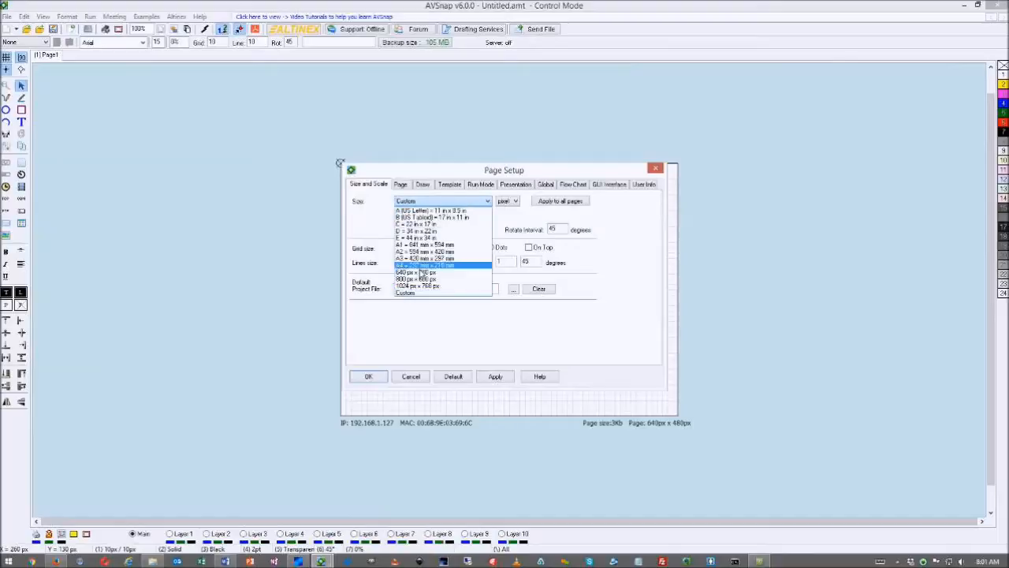
{"action": "left_click", "coordinate": [437, 286]}
{"action": "left_click", "coordinate": [492, 379]}
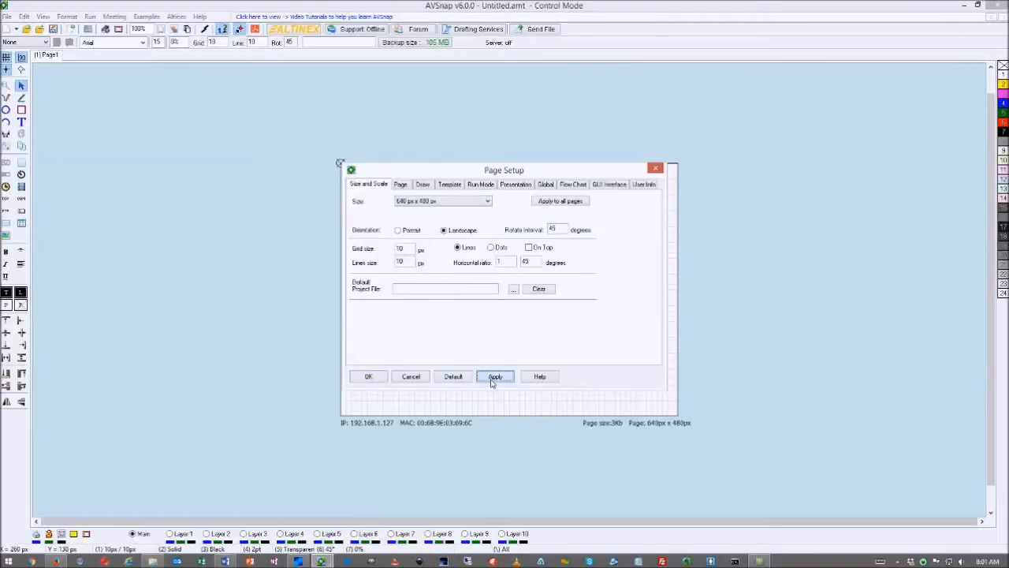
{"action": "left_click", "coordinate": [379, 380]}
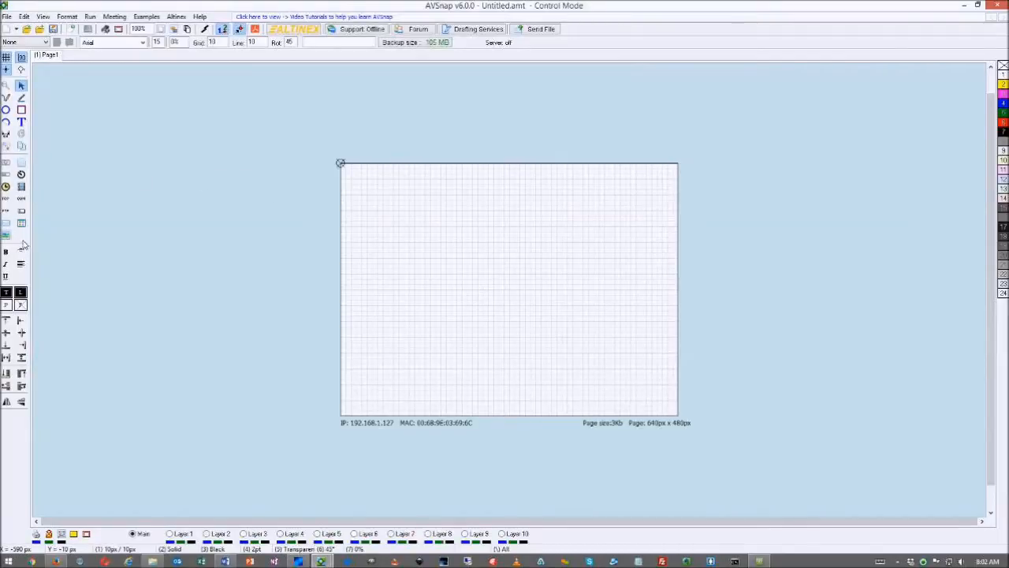
Draw a horizontal slider in the upper-left area of the page and deselect it
{"action": "left_click", "coordinate": [17, 170]}
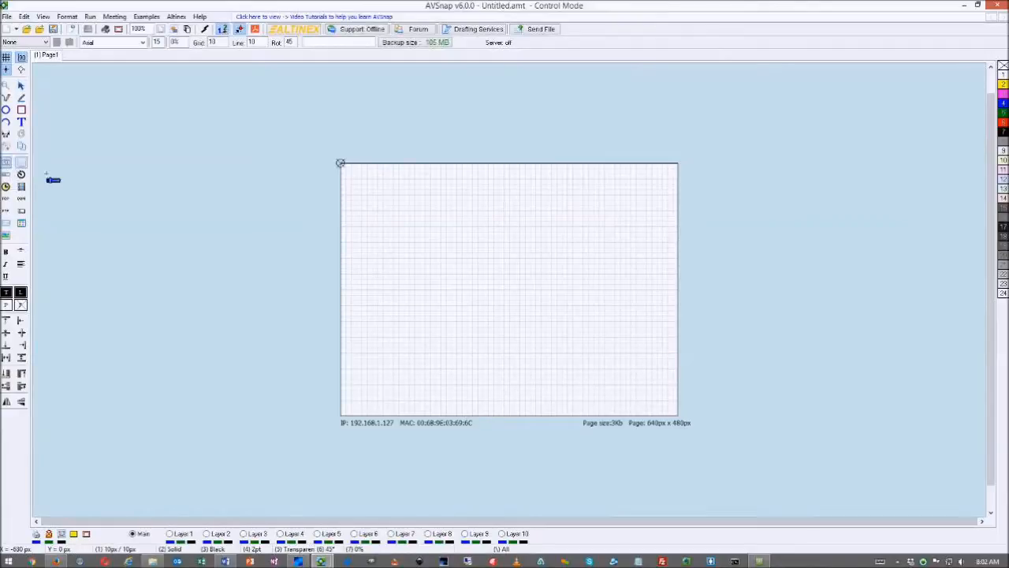
{"action": "left_click", "coordinate": [356, 182]}
{"action": "left_click_drag", "start_coordinate": [401, 194], "coordinate": [518, 198]}
{"action": "left_click", "coordinate": [390, 190]}
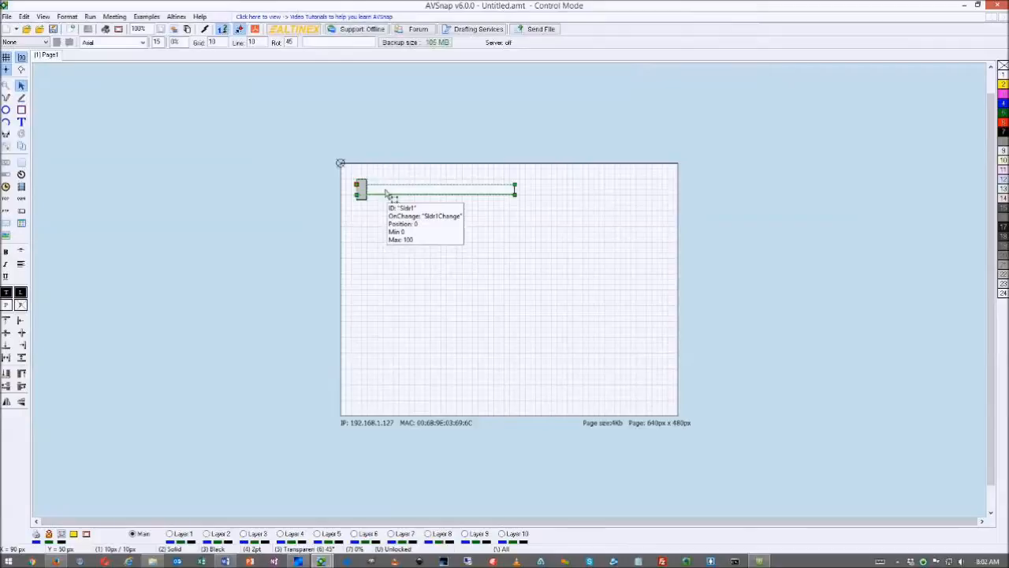
{"action": "left_click", "coordinate": [425, 214]}
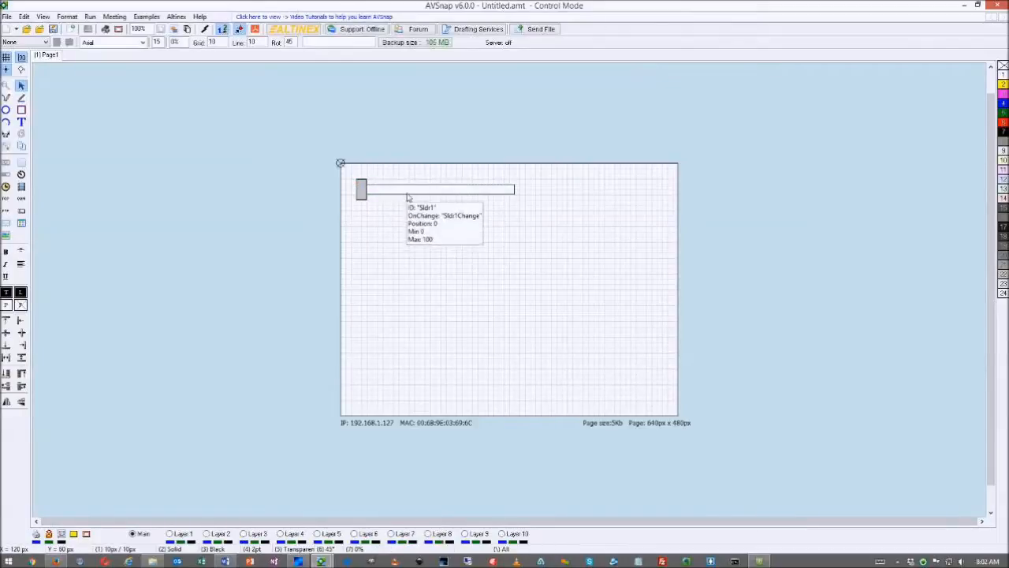
{"action": "left_click", "coordinate": [407, 195]}
{"action": "left_click", "coordinate": [406, 213]}
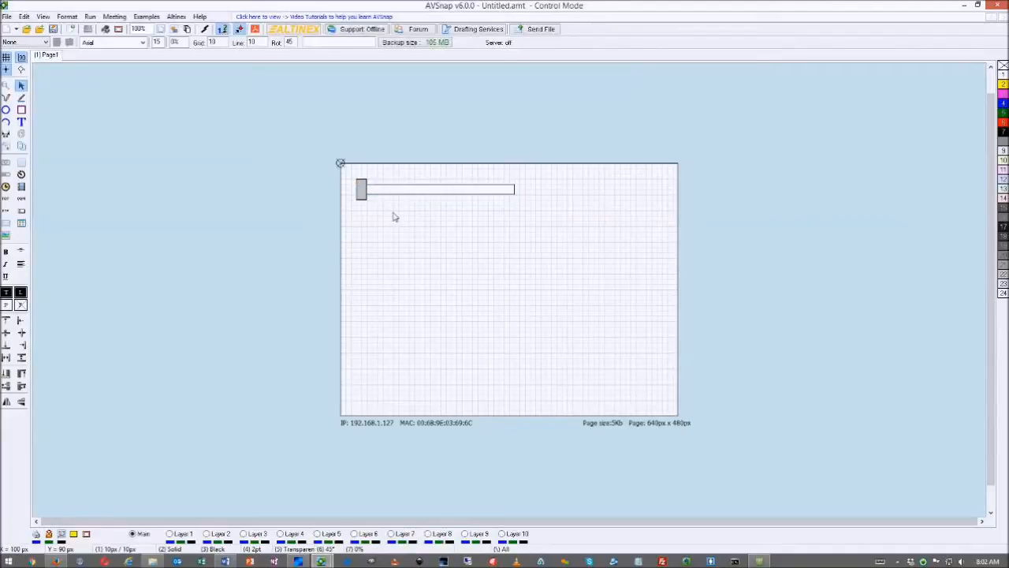
Change the slider type to Vertical and reshape it into a tall, narrow bar along the page's left side
{"action": "double_click", "coordinate": [474, 193]}
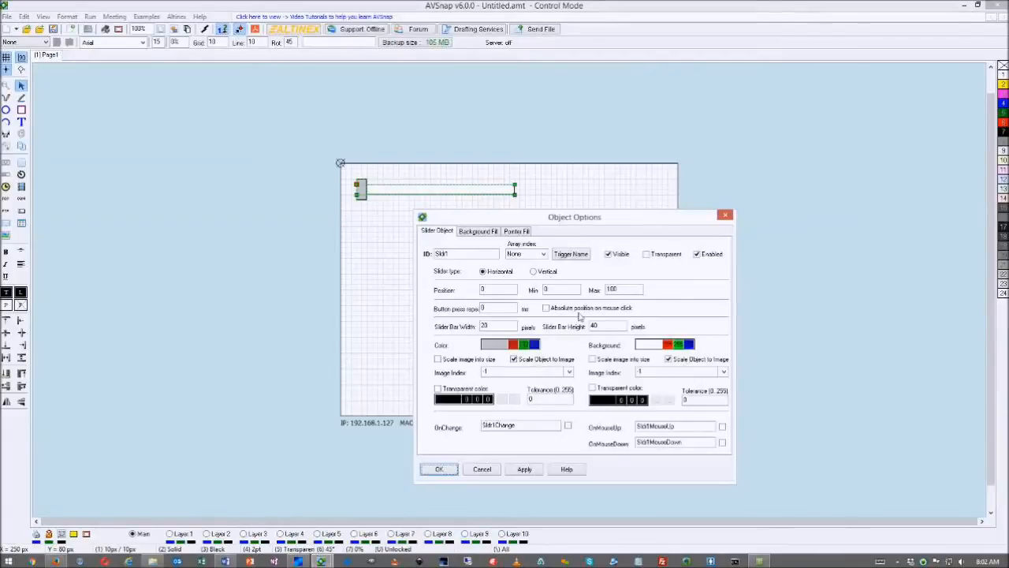
{"action": "left_click", "coordinate": [534, 272]}
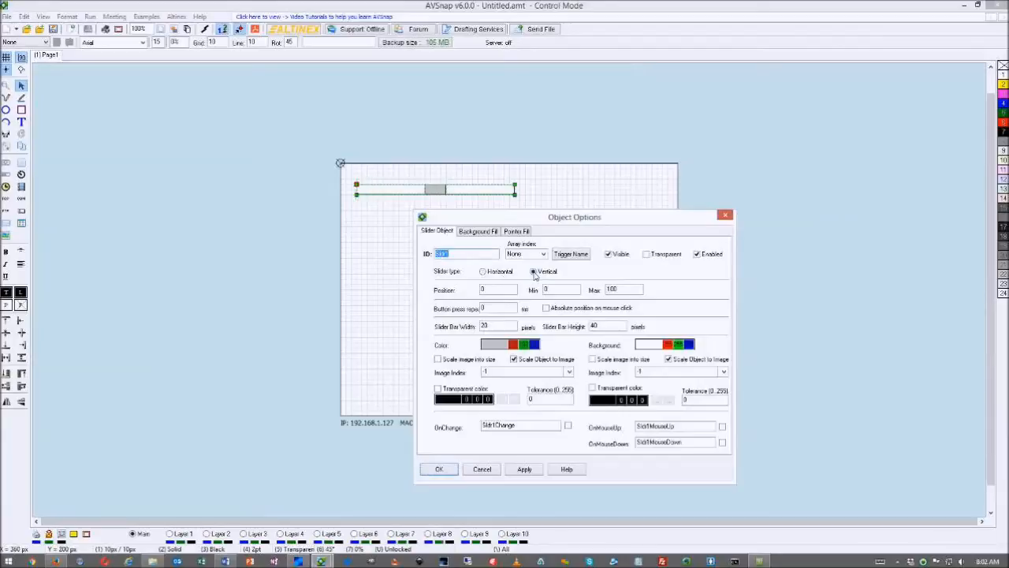
{"action": "left_click", "coordinate": [451, 472]}
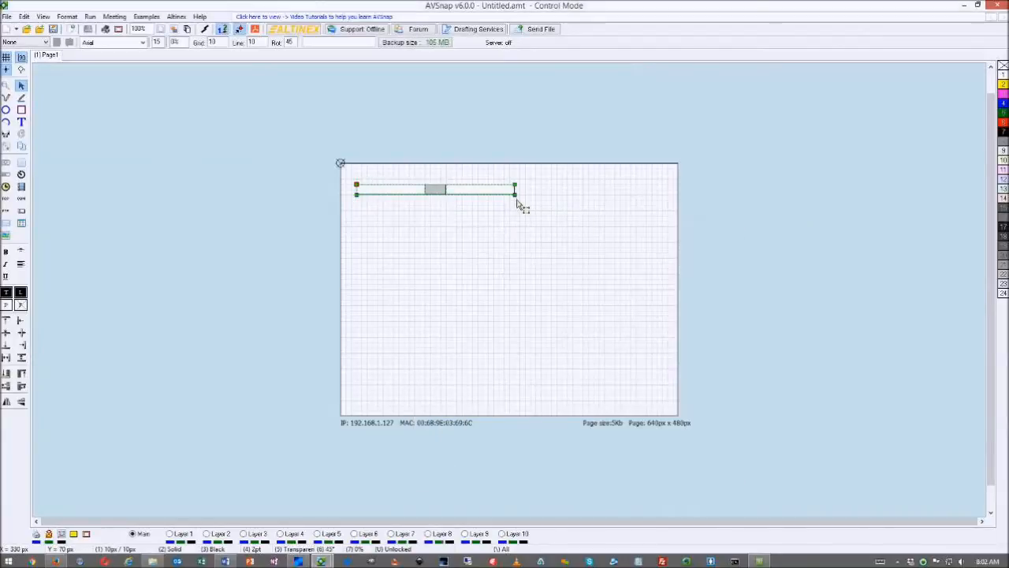
{"action": "left_click_drag", "start_coordinate": [519, 199], "coordinate": [371, 347]}
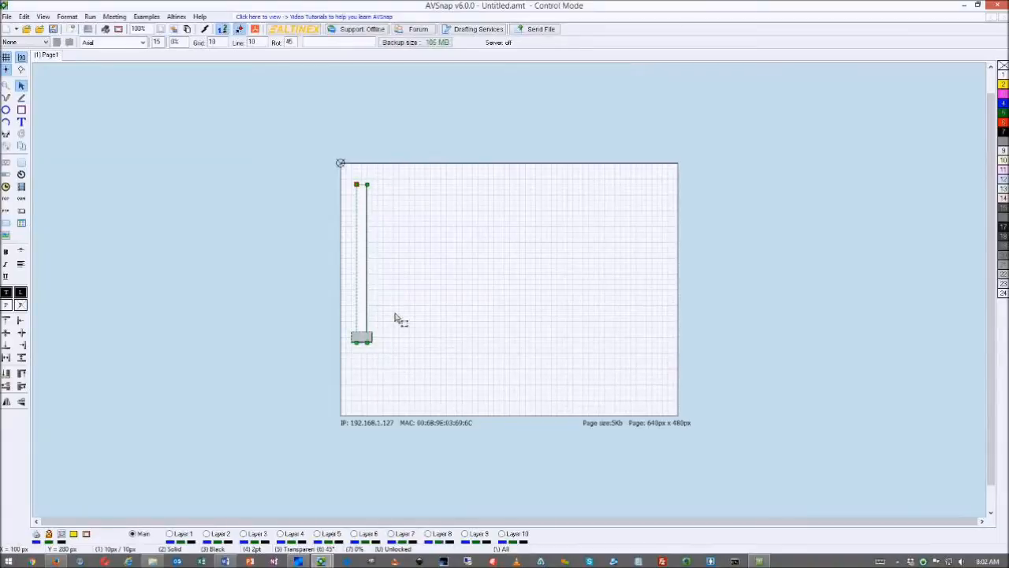
Set the rotation interval to 15°, rotate the slider 45° clockwise and move it toward the middle of the page
{"action": "left_click", "coordinate": [335, 550]}
{"action": "left_click", "coordinate": [335, 550]}
{"action": "key", "text": "r"}
{"action": "key", "text": "r"}
{"action": "key", "text": "r"}
{"action": "left_click_drag", "start_coordinate": [372, 270], "coordinate": [439, 282]}
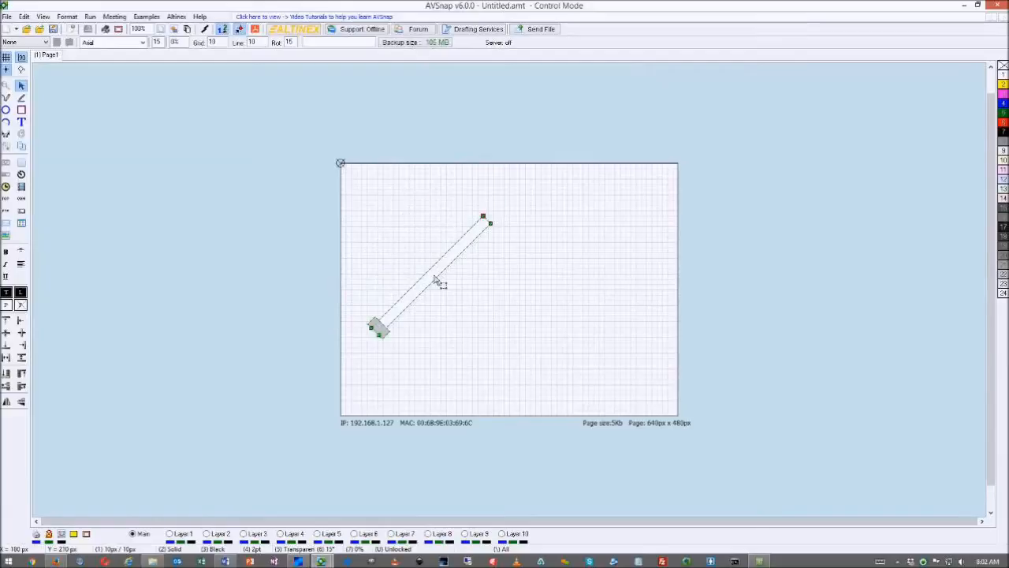
Rotate the slider back to upright and return it to its place along the page's left side
{"action": "mouse_move", "coordinate": [417, 298]}
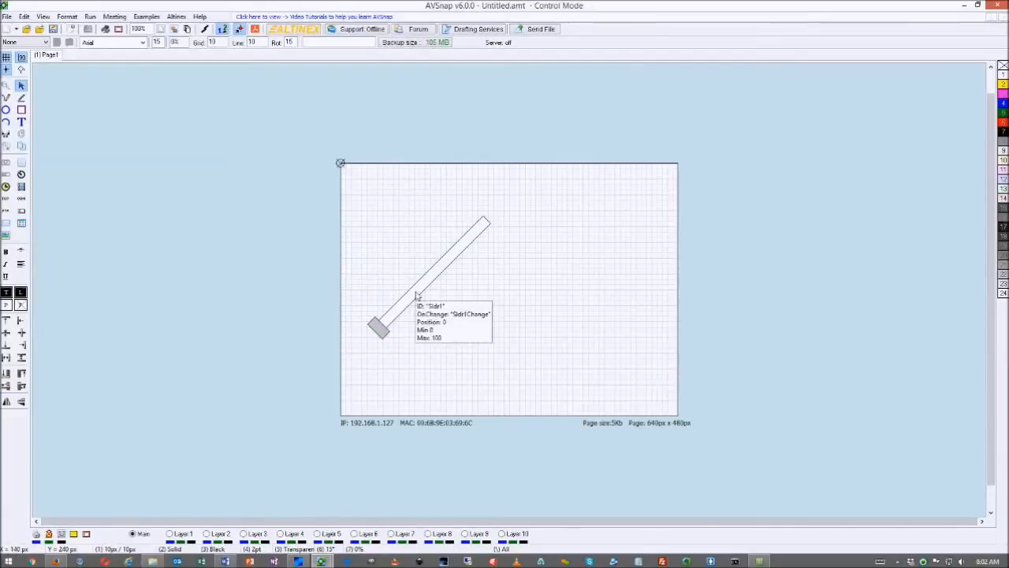
{"action": "key", "text": "r"}
{"action": "key", "text": "r"}
{"action": "key", "text": "r"}
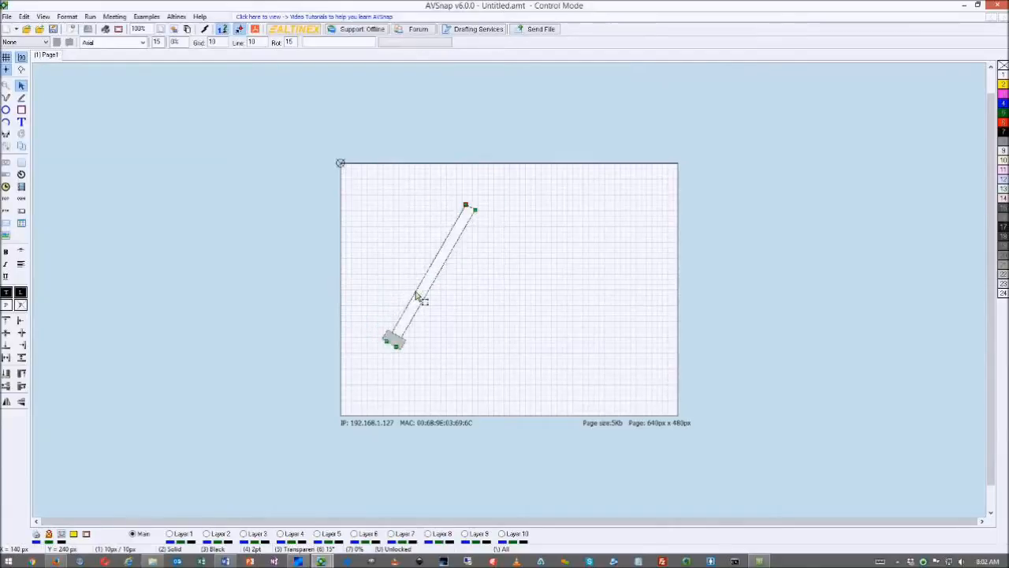
{"action": "left_click_drag", "start_coordinate": [428, 290], "coordinate": [360, 278]}
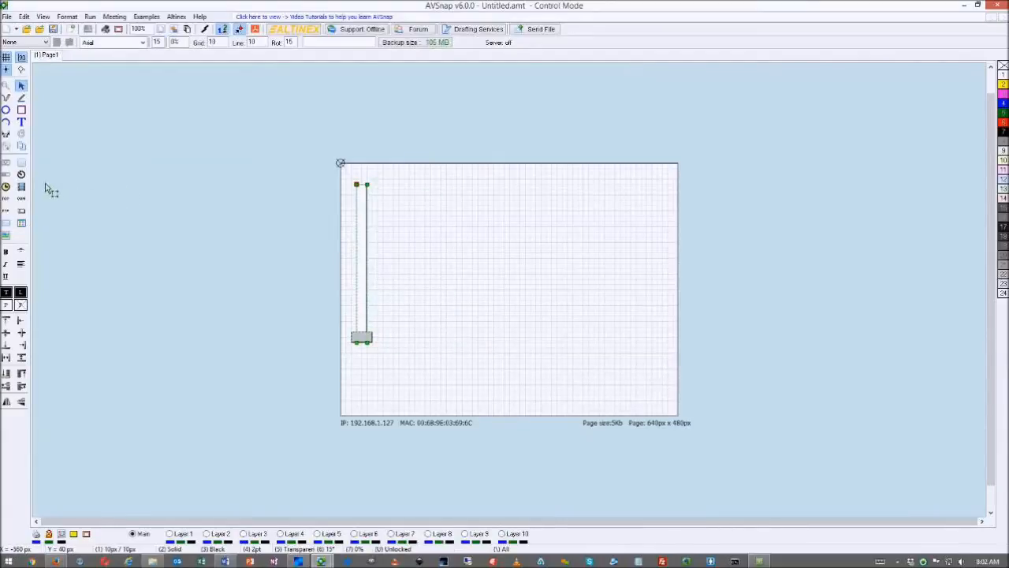
Draw a wide horizontal progress bar near the page's top edge, beside the slider, and adjust its height
{"action": "left_click", "coordinate": [6, 183]}
{"action": "left_click_drag", "start_coordinate": [392, 185], "coordinate": [573, 205]}
{"action": "key", "text": "Escape"}
{"action": "left_click_drag", "start_coordinate": [430, 194], "coordinate": [431, 190]}
{"action": "left_click_drag", "start_coordinate": [578, 189], "coordinate": [579, 196]}
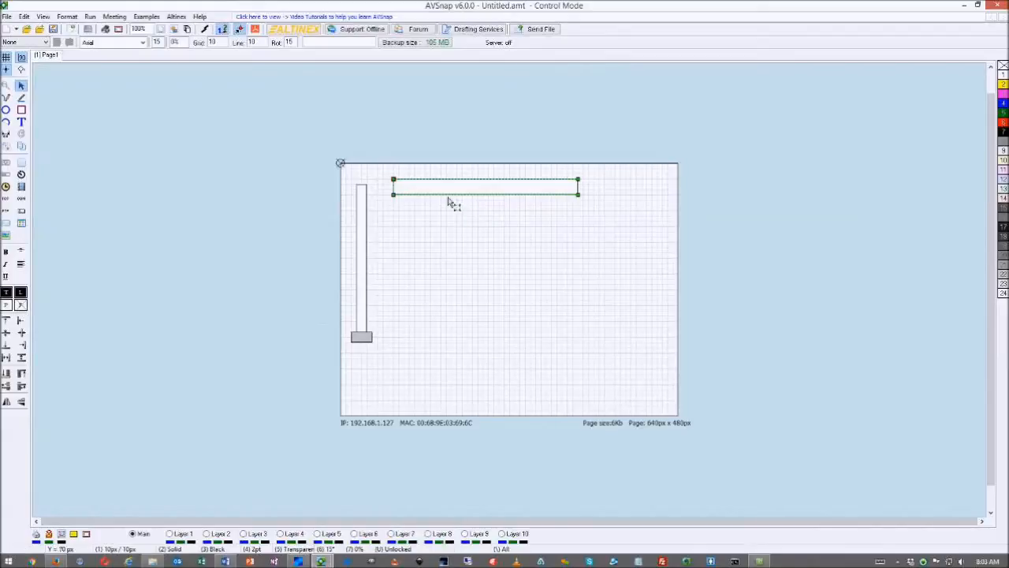
Set the progress bar's position so about 30% of it is filled, and shift the bar slightly toward the slider
{"action": "double_click", "coordinate": [491, 195]}
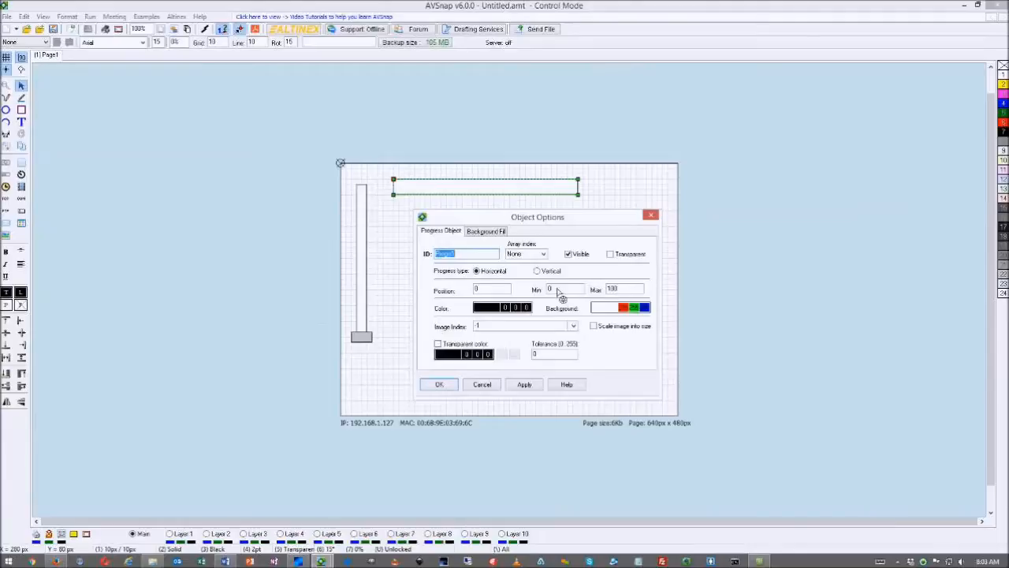
{"action": "left_click", "coordinate": [481, 289]}
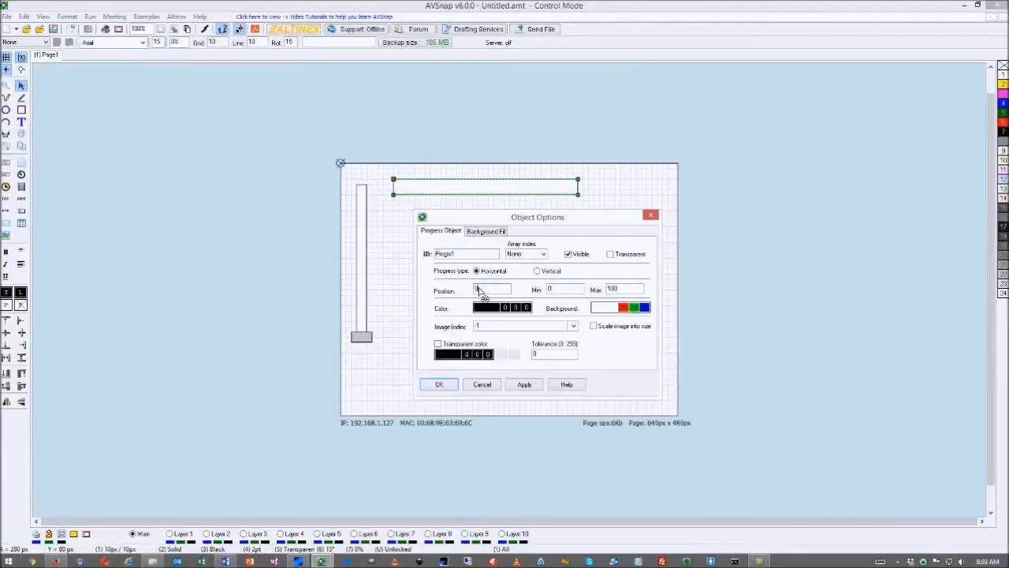
{"action": "left_click", "coordinate": [524, 385]}
{"action": "left_click", "coordinate": [451, 389]}
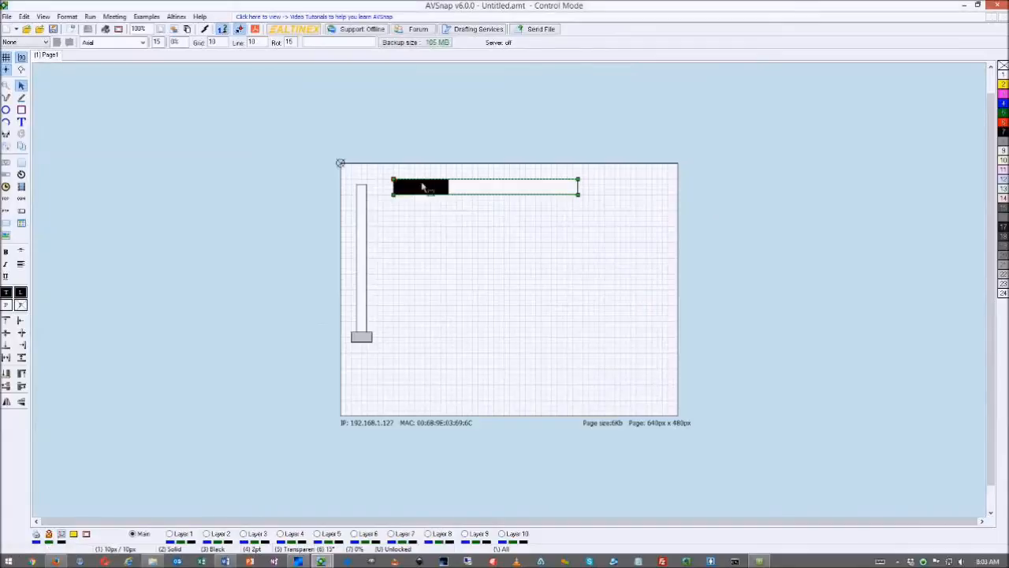
{"action": "left_click_drag", "start_coordinate": [503, 191], "coordinate": [498, 192]}
{"action": "left_click", "coordinate": [474, 242]}
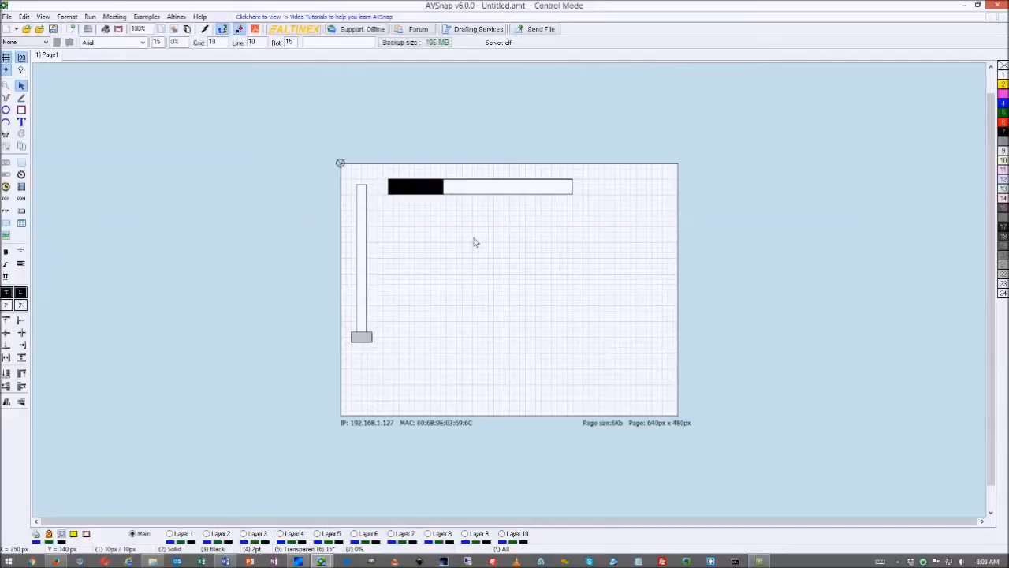
Draw a button below the progress bar, move it closer to the slider and size it to 190 wide by 60 high
{"action": "left_click", "coordinate": [22, 164]}
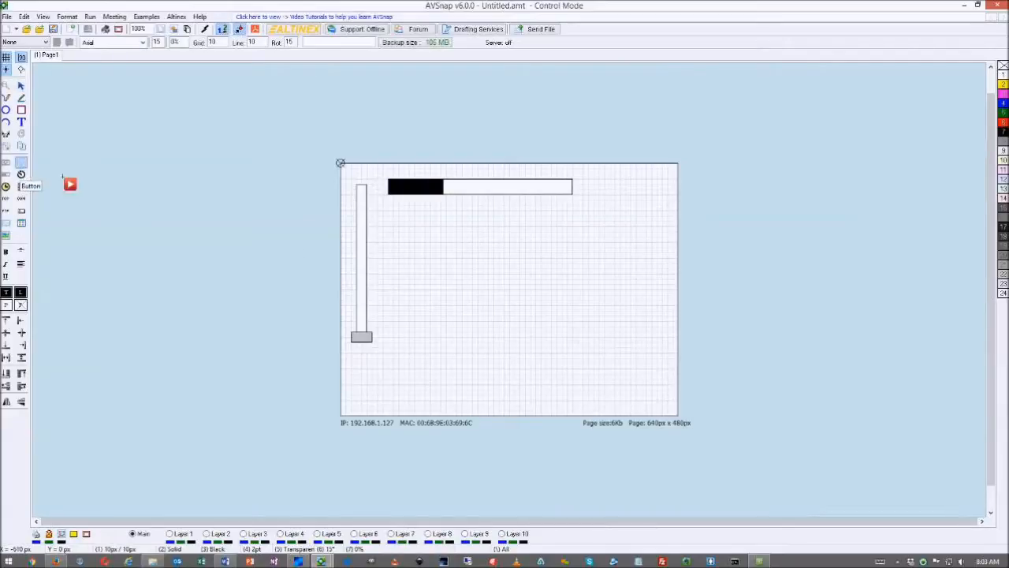
{"action": "left_click_drag", "start_coordinate": [446, 216], "coordinate": [556, 258]}
{"action": "right_click", "coordinate": [567, 274]}
{"action": "right_click", "coordinate": [514, 229]}
{"action": "left_click", "coordinate": [517, 235]}
{"action": "left_click", "coordinate": [484, 234]}
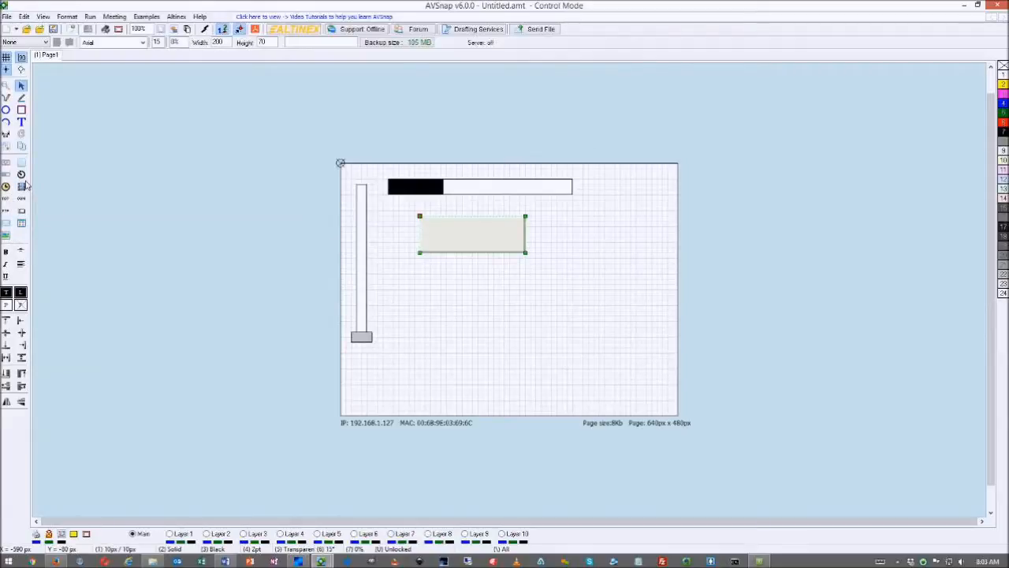
{"action": "left_click_drag", "start_coordinate": [443, 231], "coordinate": [422, 231]}
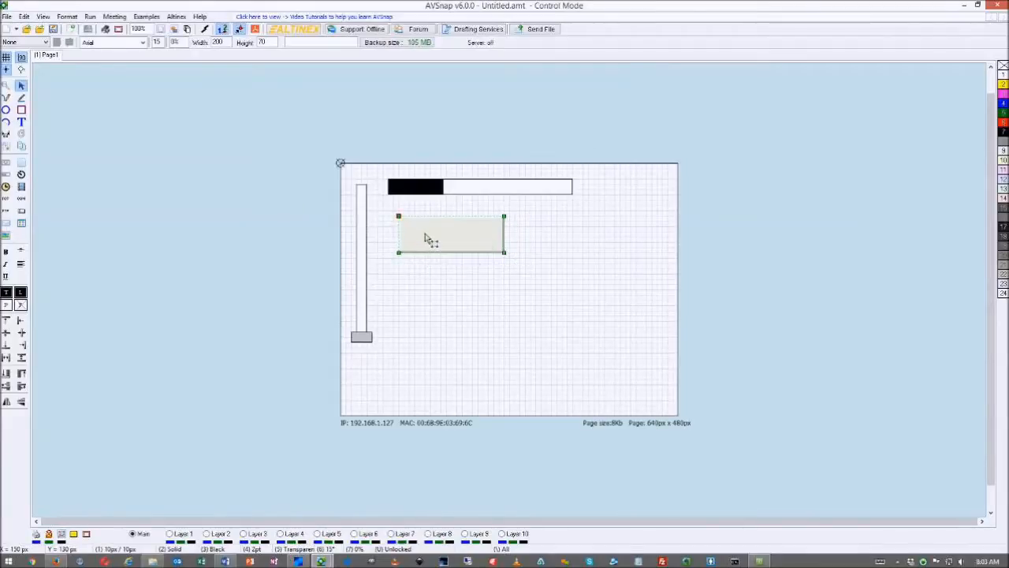
{"action": "left_click_drag", "start_coordinate": [504, 254], "coordinate": [500, 251]}
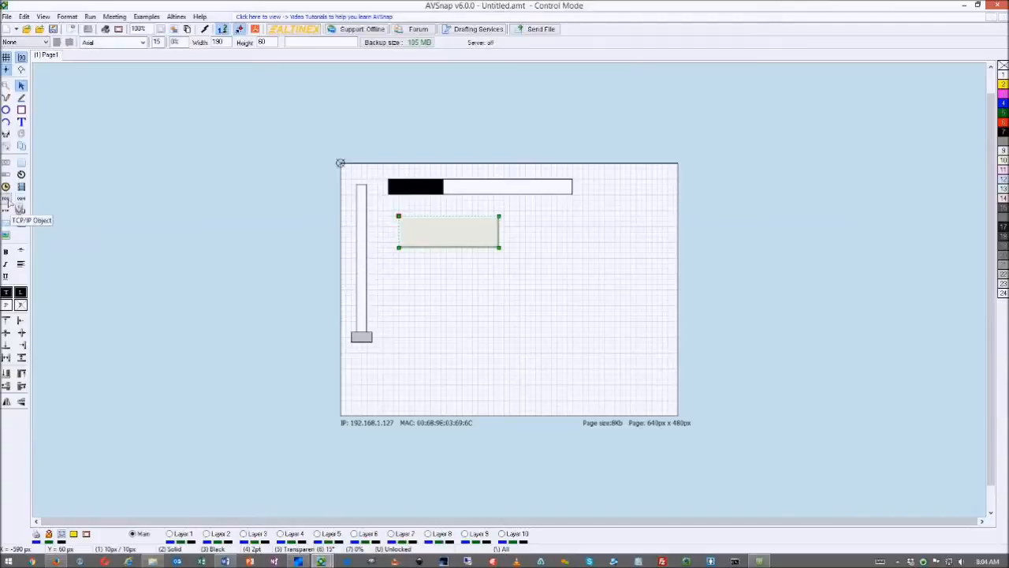
Place a TCP/IP object below the button and a COM object beside it, aligned in one row
{"action": "left_click", "coordinate": [6, 199]}
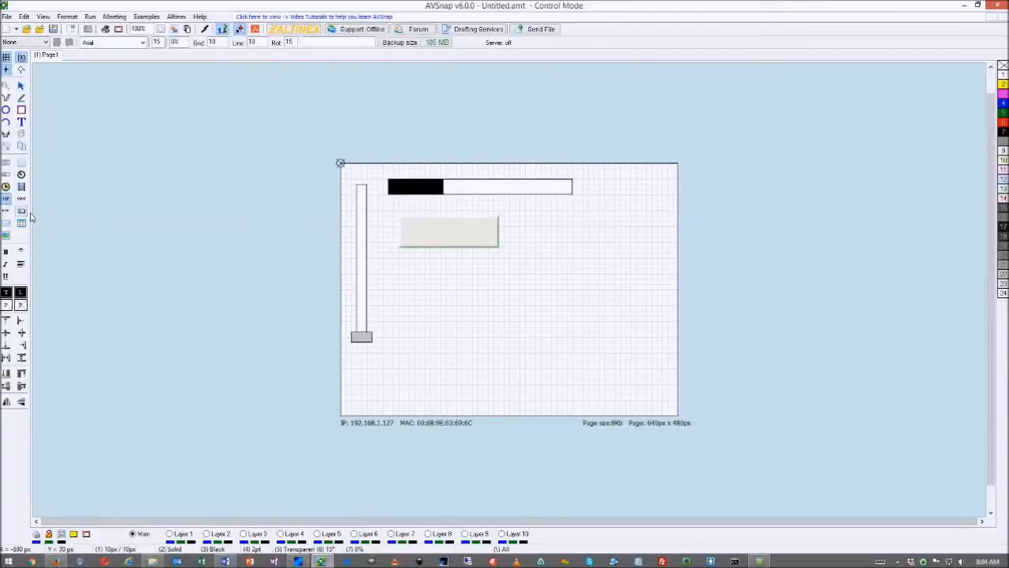
{"action": "left_click", "coordinate": [430, 297]}
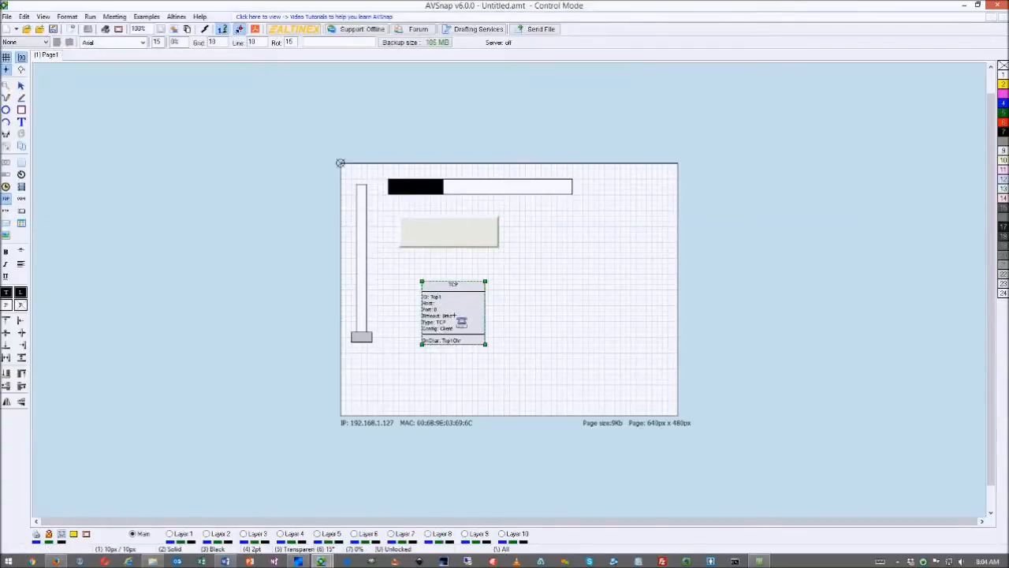
{"action": "left_click_drag", "start_coordinate": [439, 306], "coordinate": [422, 294]}
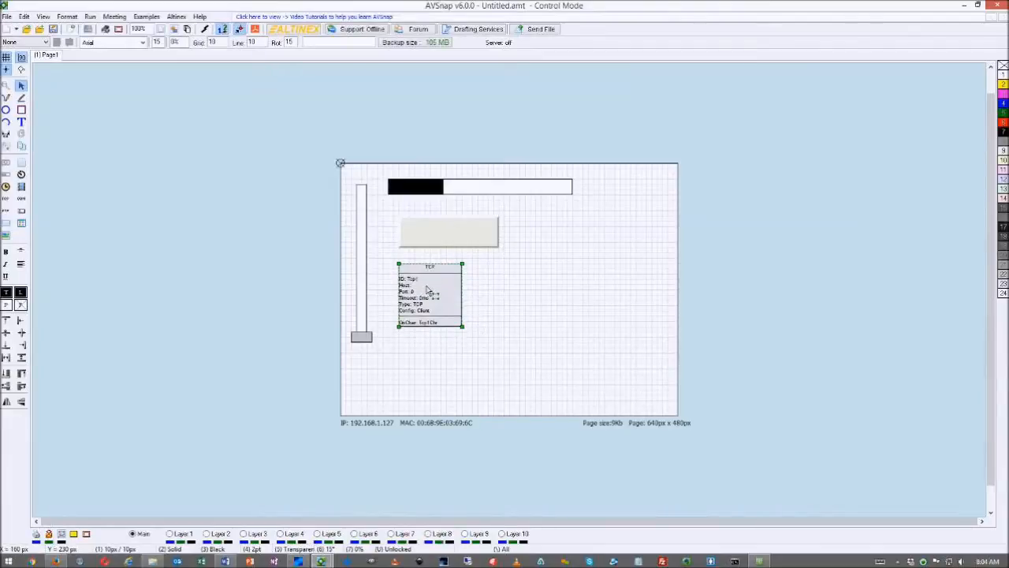
{"action": "left_click", "coordinate": [22, 201]}
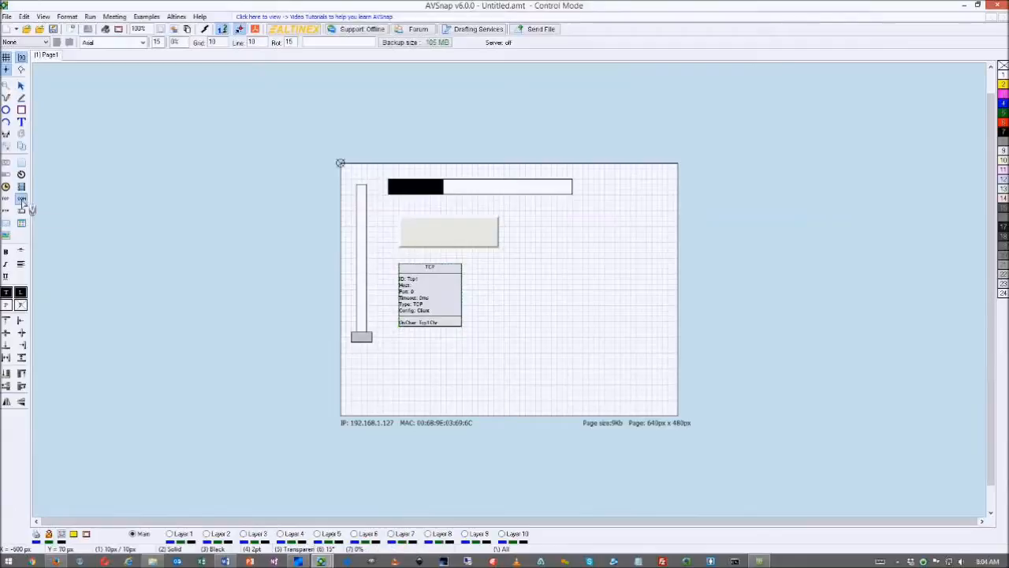
{"action": "left_click", "coordinate": [506, 299]}
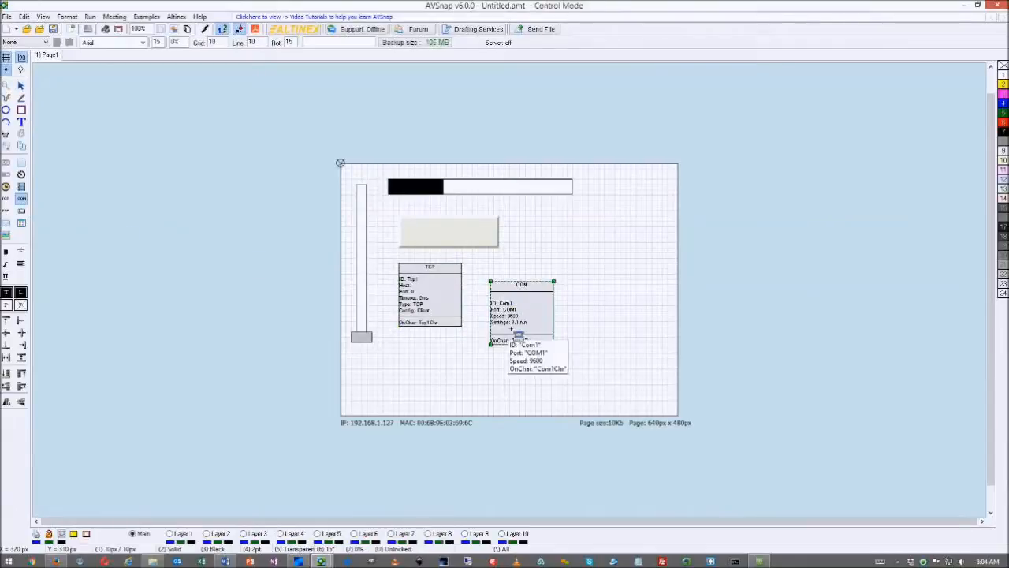
{"action": "left_click_drag", "start_coordinate": [519, 334], "coordinate": [506, 316]}
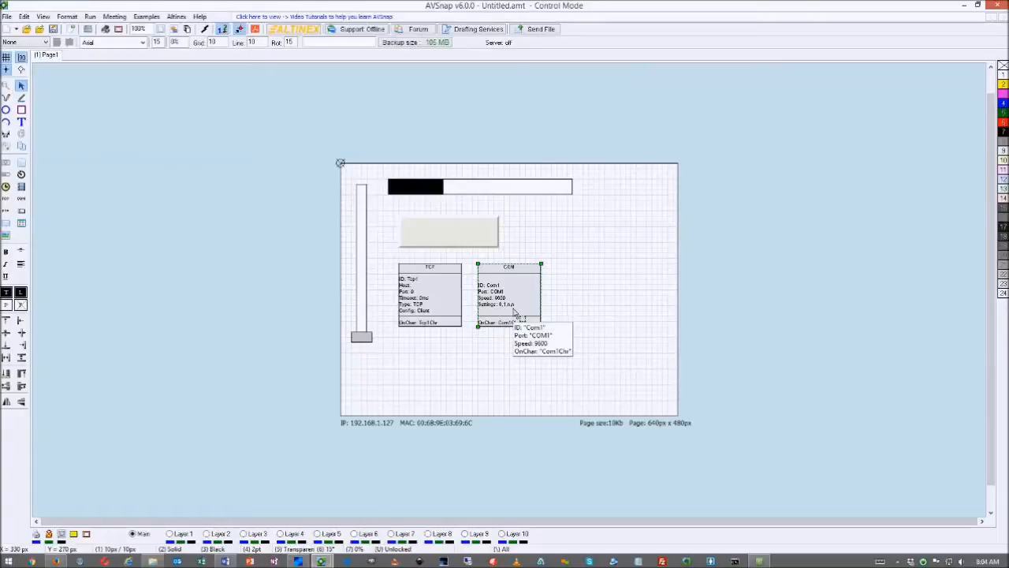
Place an FTP object at the end of the TCP and COM row, aligned and evenly spaced with them
{"action": "left_click", "coordinate": [7, 213]}
{"action": "left_click", "coordinate": [606, 312]}
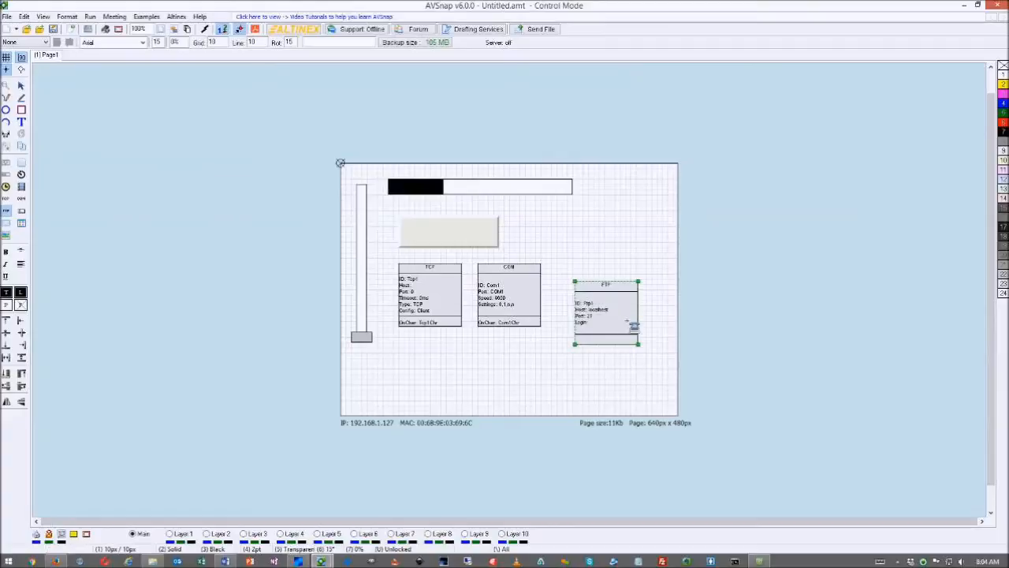
{"action": "left_click_drag", "start_coordinate": [611, 320], "coordinate": [587, 298]}
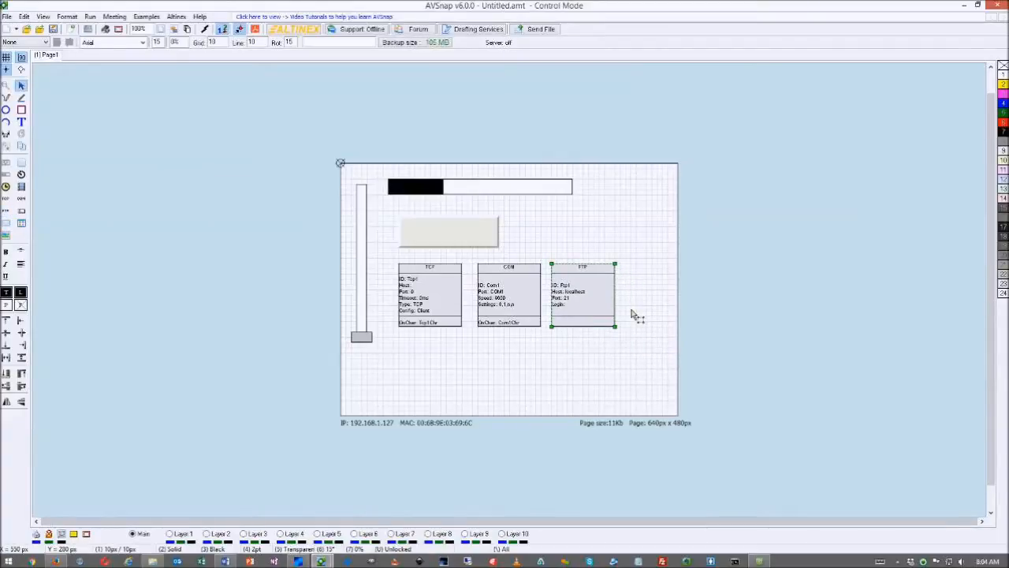
{"action": "left_click_drag", "start_coordinate": [596, 303], "coordinate": [602, 304]}
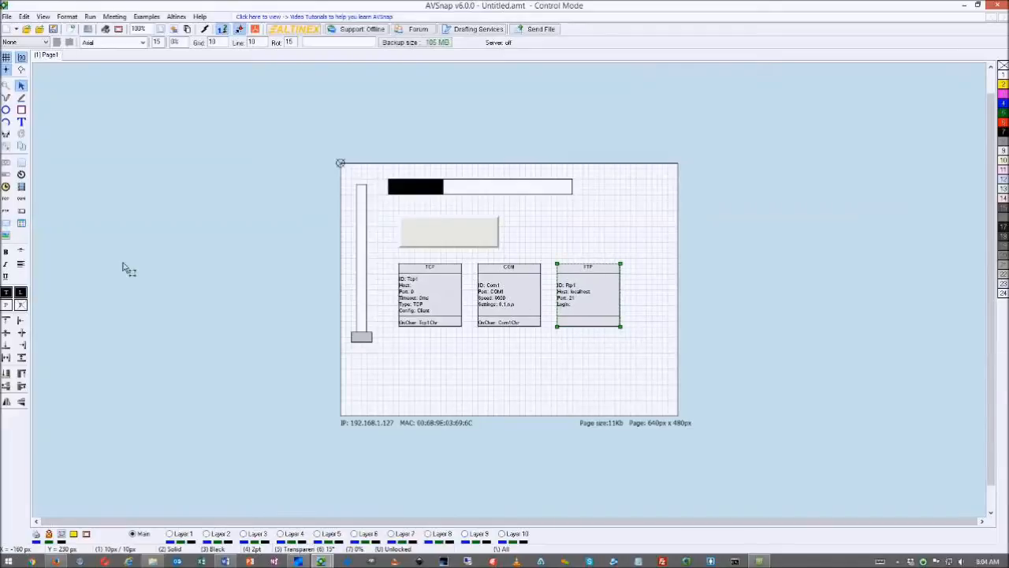
Draw a 250-wide edit field below the communication objects and review its object options
{"action": "left_click", "coordinate": [21, 212]}
{"action": "left_click_drag", "start_coordinate": [431, 349], "coordinate": [562, 364]}
{"action": "left_click_drag", "start_coordinate": [460, 355], "coordinate": [455, 350]}
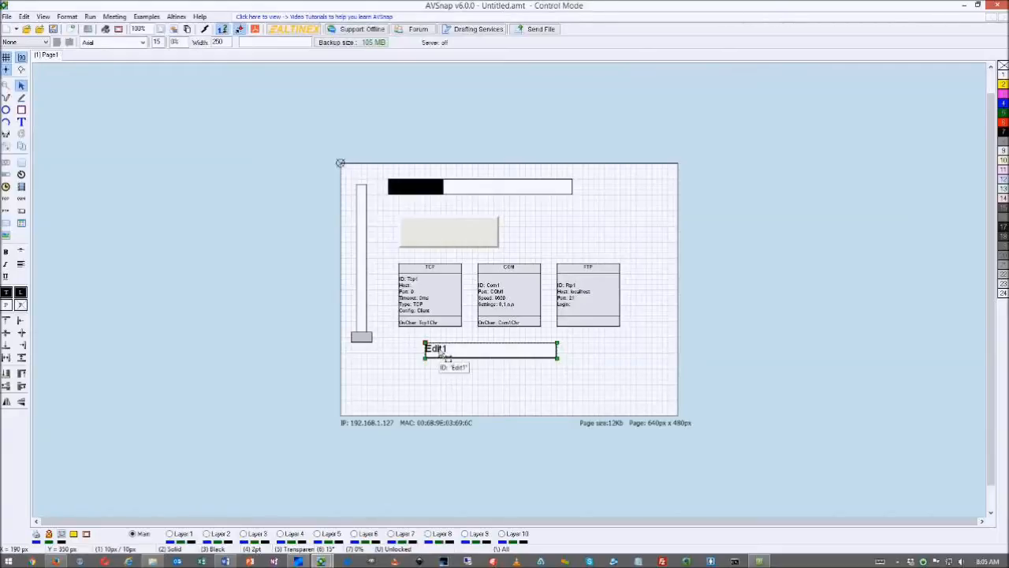
{"action": "double_click", "coordinate": [441, 352]}
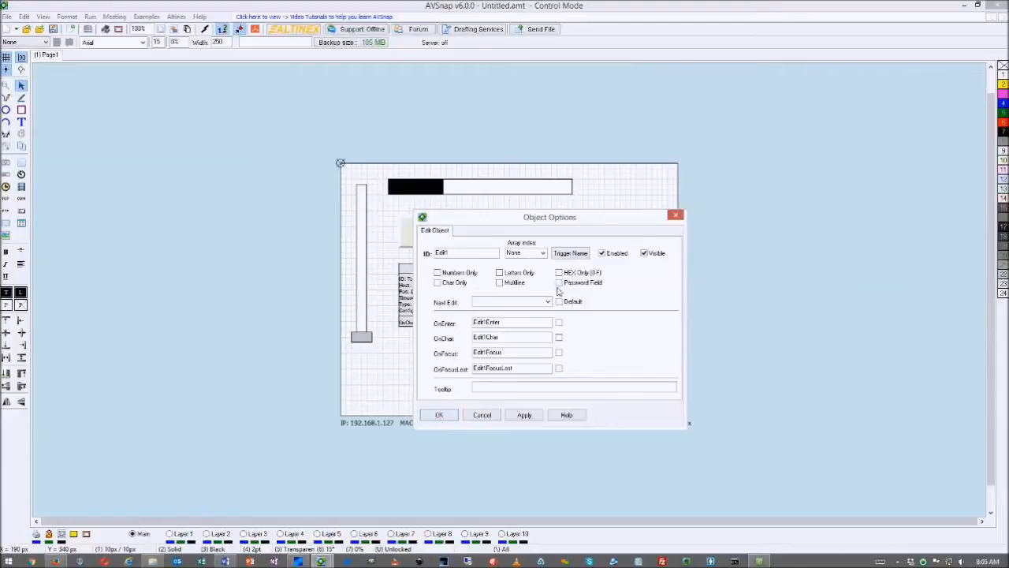
{"action": "left_click", "coordinate": [443, 418]}
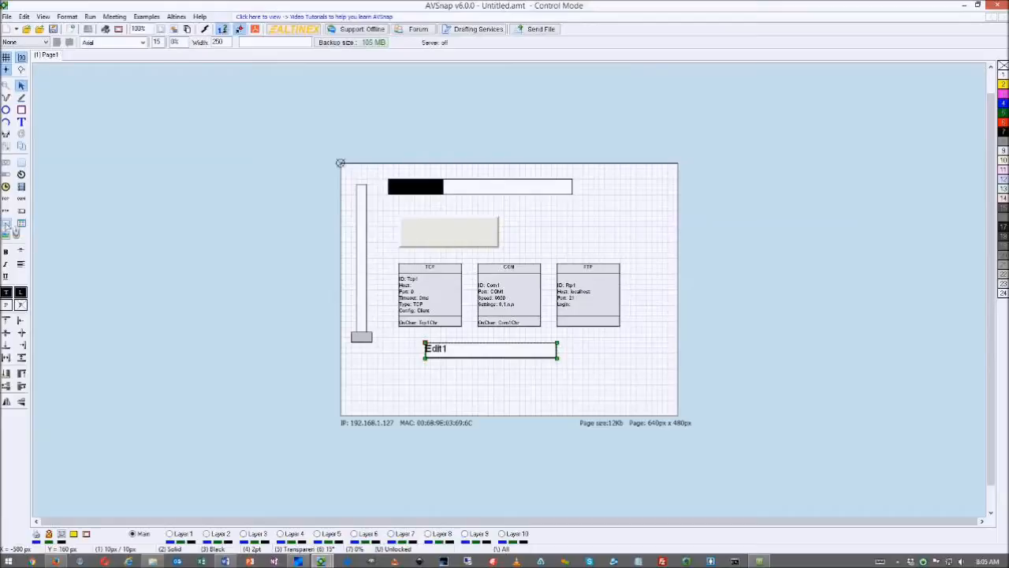
Add a mail object directly below the TCP object, and move the edit field up beside the button
{"action": "left_click", "coordinate": [7, 234]}
{"action": "left_click_drag", "start_coordinate": [410, 376], "coordinate": [431, 388]}
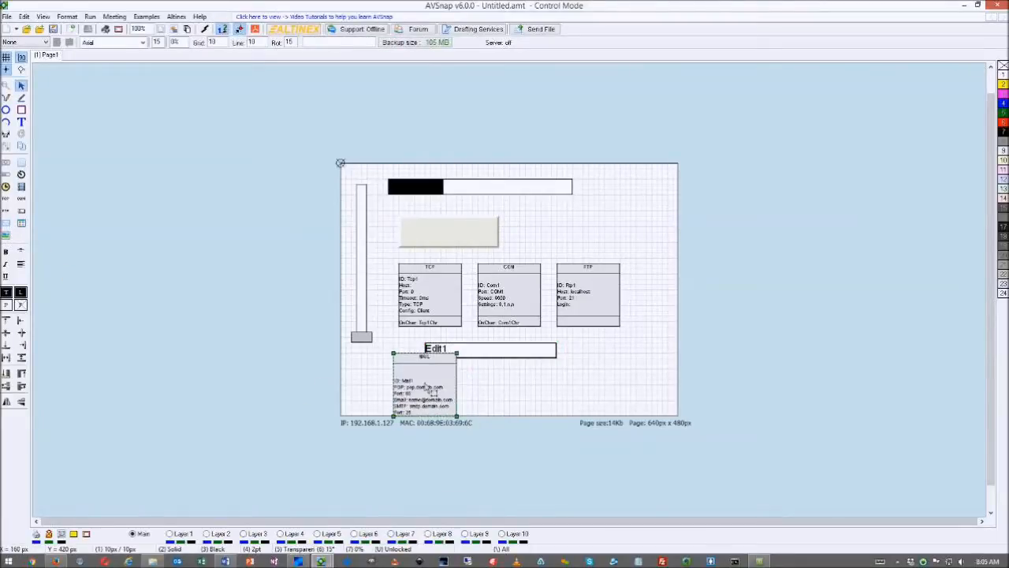
{"action": "left_click_drag", "start_coordinate": [475, 353], "coordinate": [574, 222]}
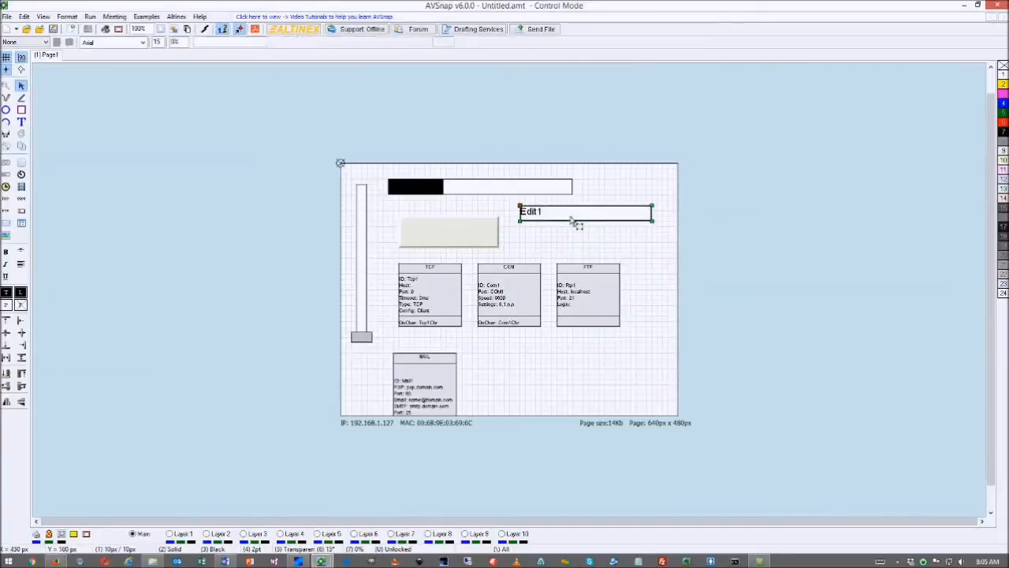
{"action": "left_click_drag", "start_coordinate": [420, 382], "coordinate": [425, 364]}
{"action": "left_click", "coordinate": [495, 386]}
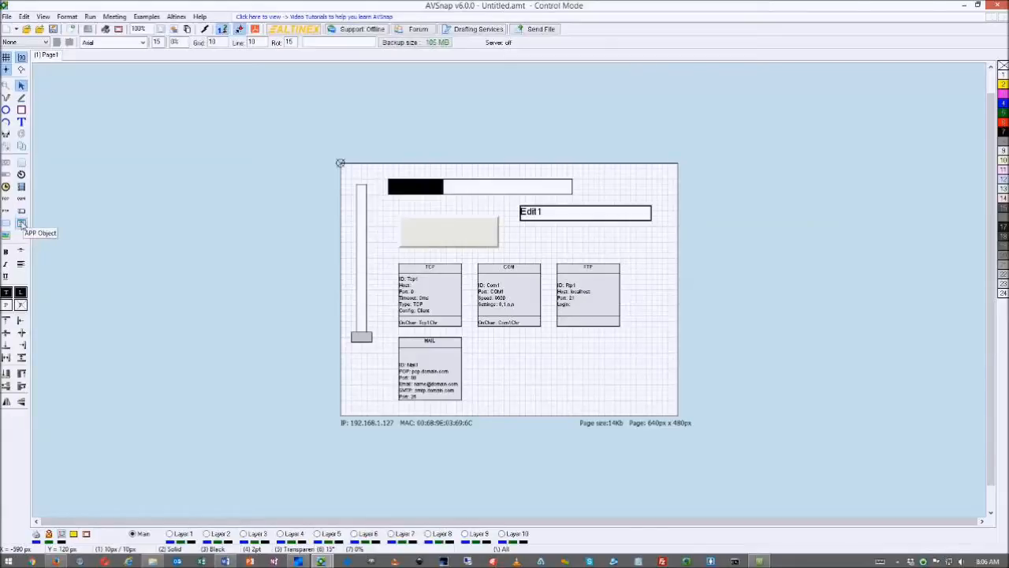
Examine the App object's options and the image manager, closing both without changes
{"action": "left_click", "coordinate": [21, 224]}
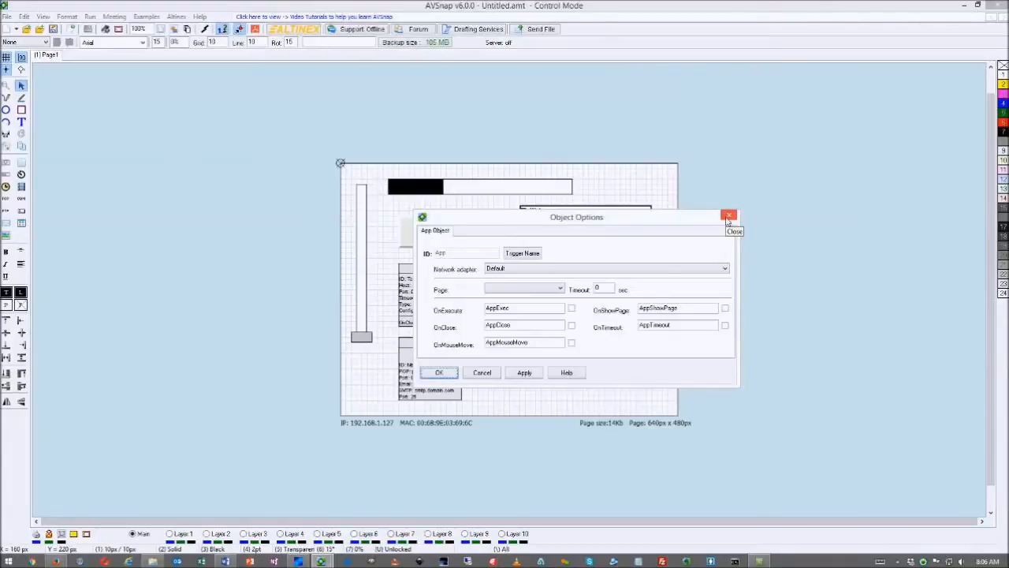
{"action": "left_click", "coordinate": [729, 216]}
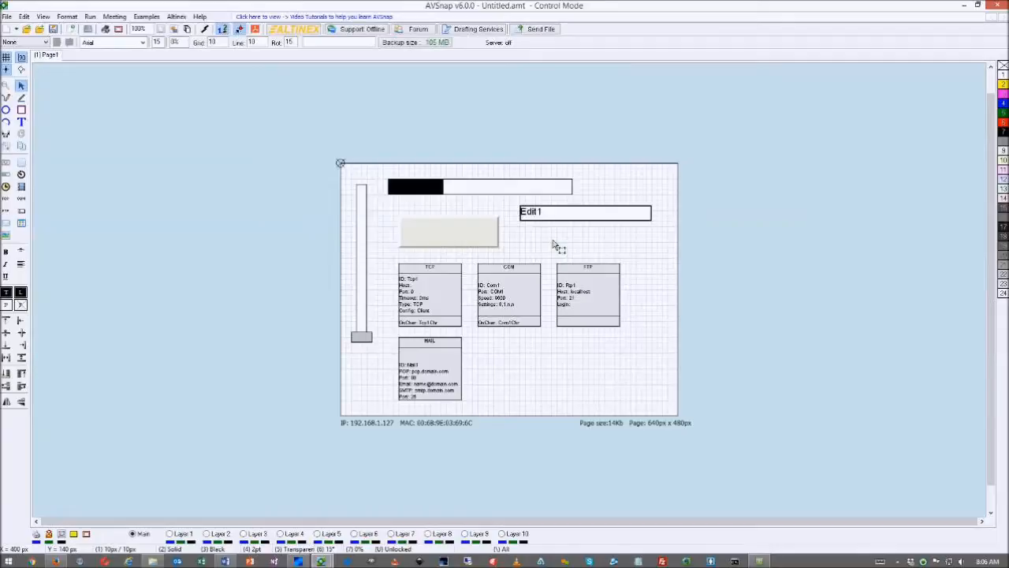
{"action": "left_click", "coordinate": [7, 238]}
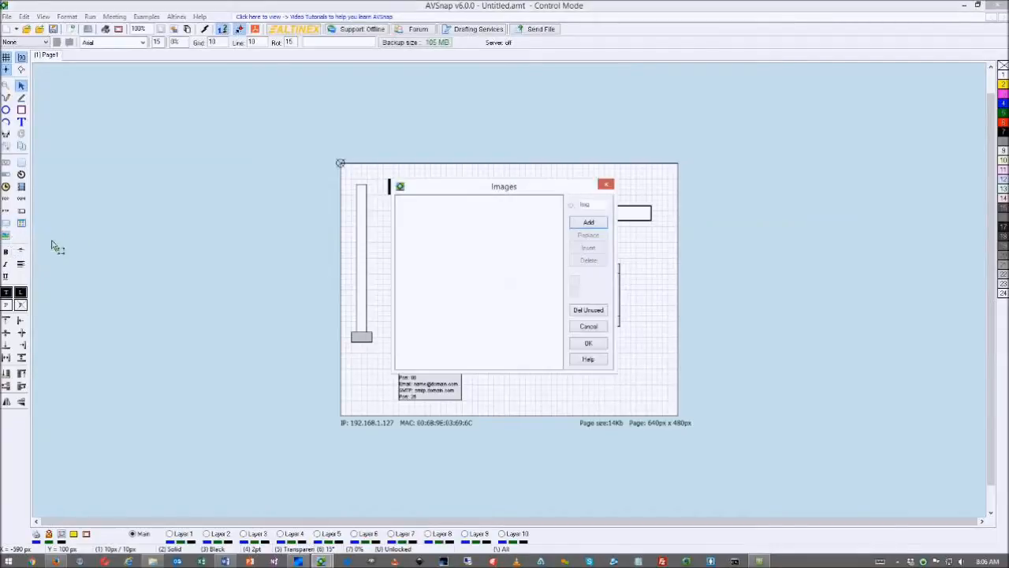
{"action": "left_click_drag", "start_coordinate": [518, 189], "coordinate": [236, 174]}
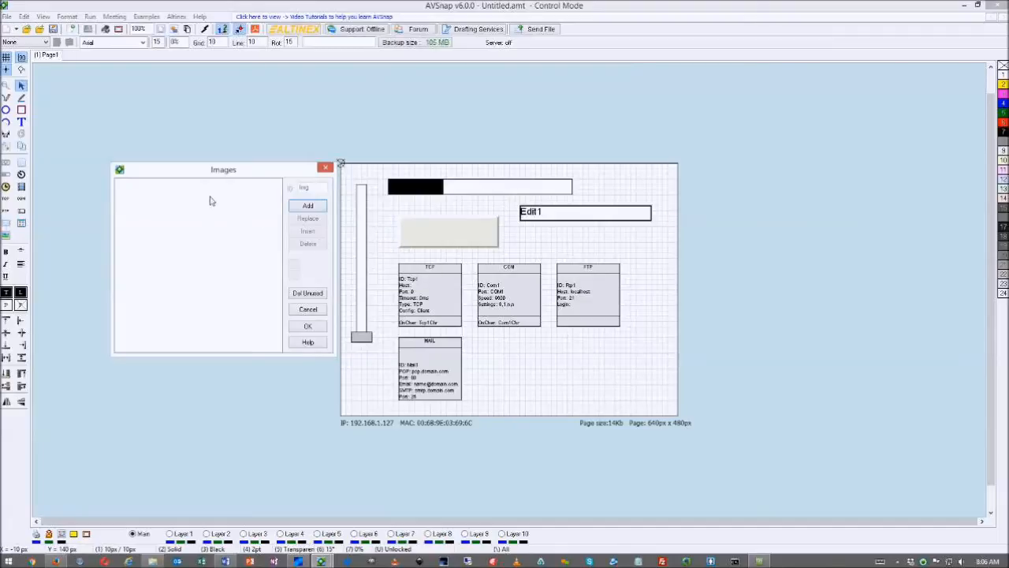
{"action": "left_click", "coordinate": [326, 168]}
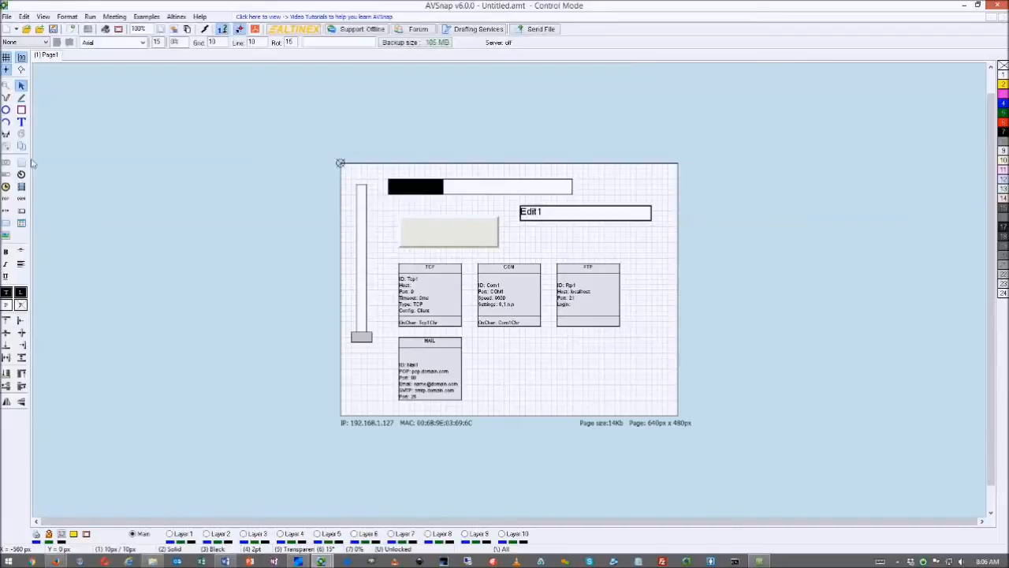
Draw a rectangle, an ellipse and a diagonal line in a row beside the mail object
{"action": "left_click", "coordinate": [22, 109]}
{"action": "left_click_drag", "start_coordinate": [477, 338], "coordinate": [519, 392]}
{"action": "left_click", "coordinate": [6, 109]}
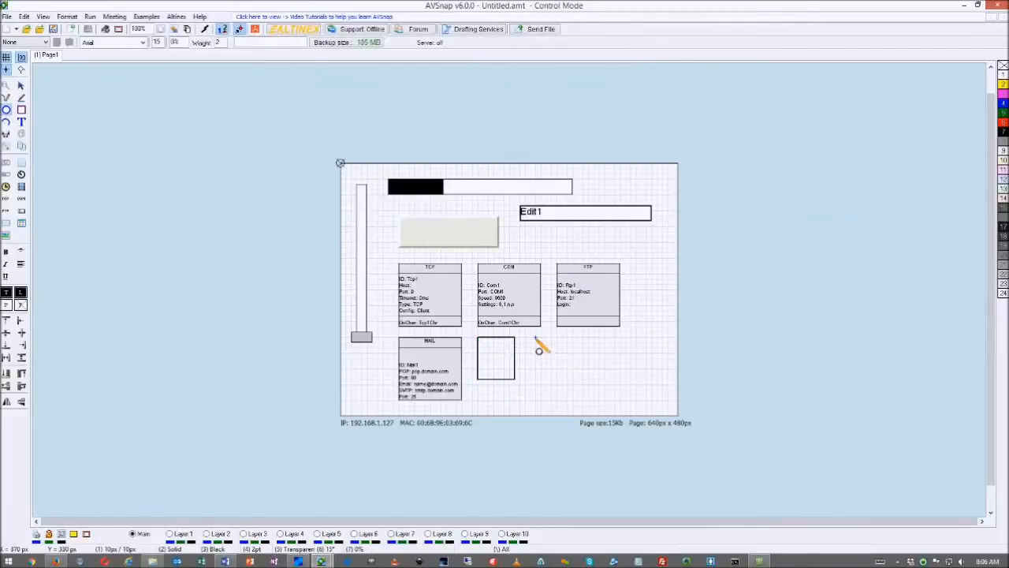
{"action": "left_click_drag", "start_coordinate": [535, 338], "coordinate": [580, 387]}
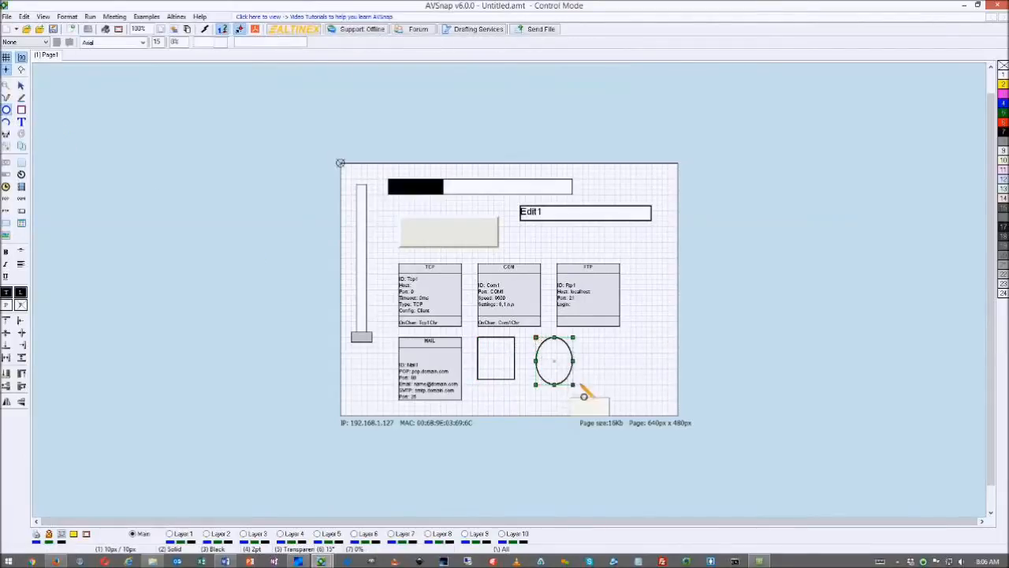
{"action": "left_click", "coordinate": [22, 97]}
{"action": "left_click_drag", "start_coordinate": [600, 341], "coordinate": [648, 378]}
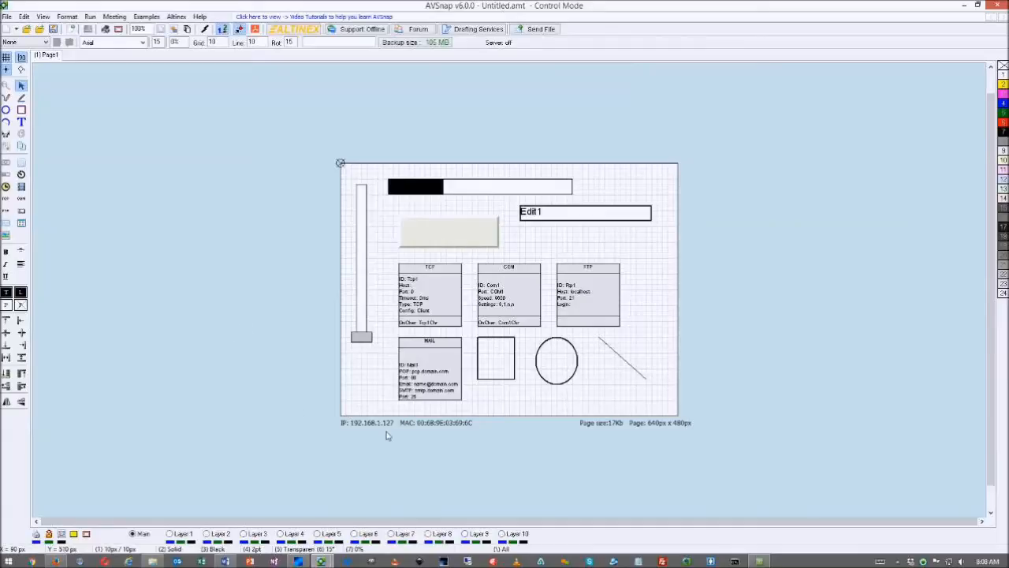
Set the App object's network adapter to Qualcomm Atheros AR5BWB222 Wireless Network Adapter and apply it
{"action": "left_click", "coordinate": [22, 225]}
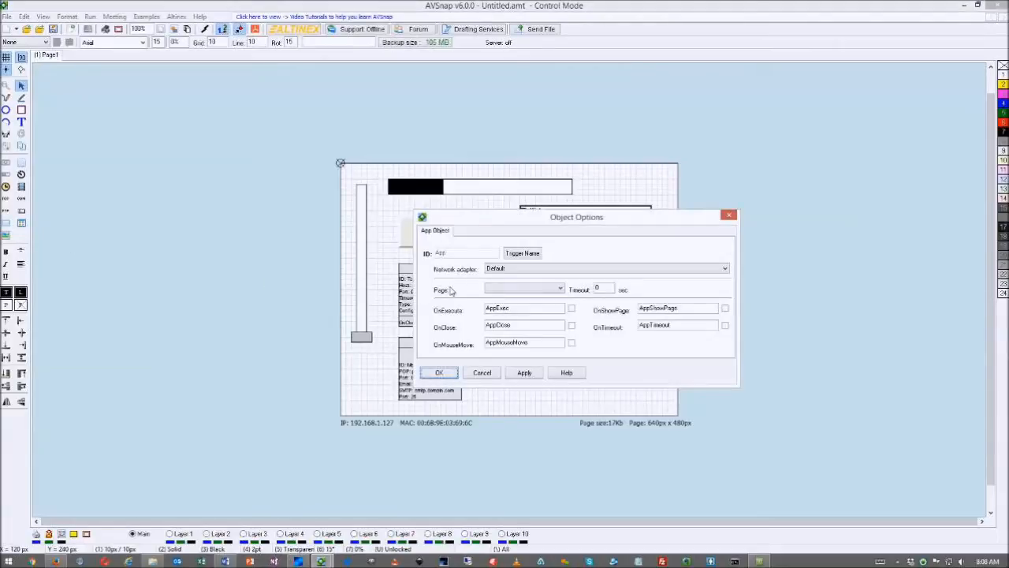
{"action": "left_click", "coordinate": [514, 271]}
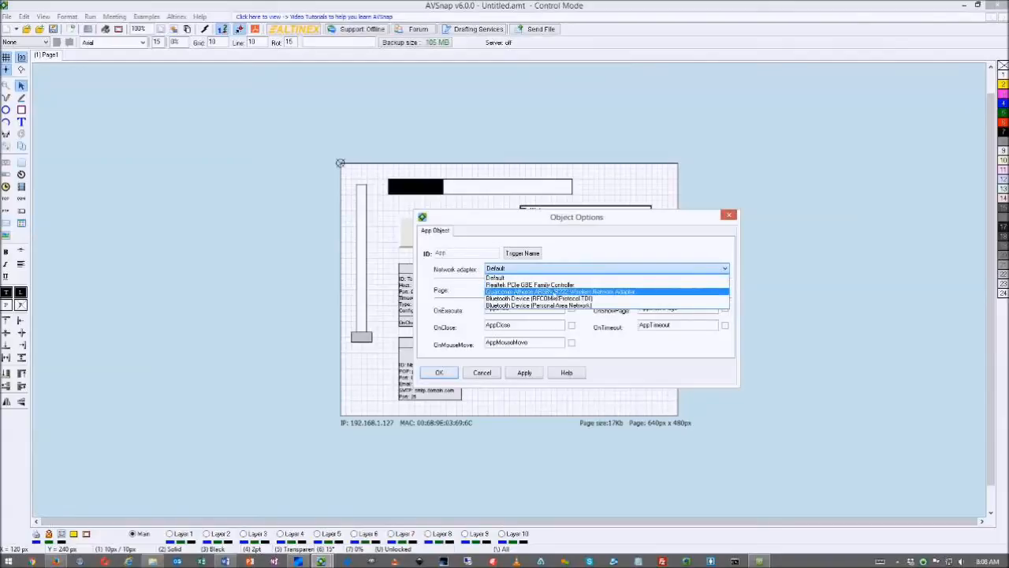
{"action": "left_click", "coordinate": [554, 294]}
{"action": "left_click", "coordinate": [530, 372]}
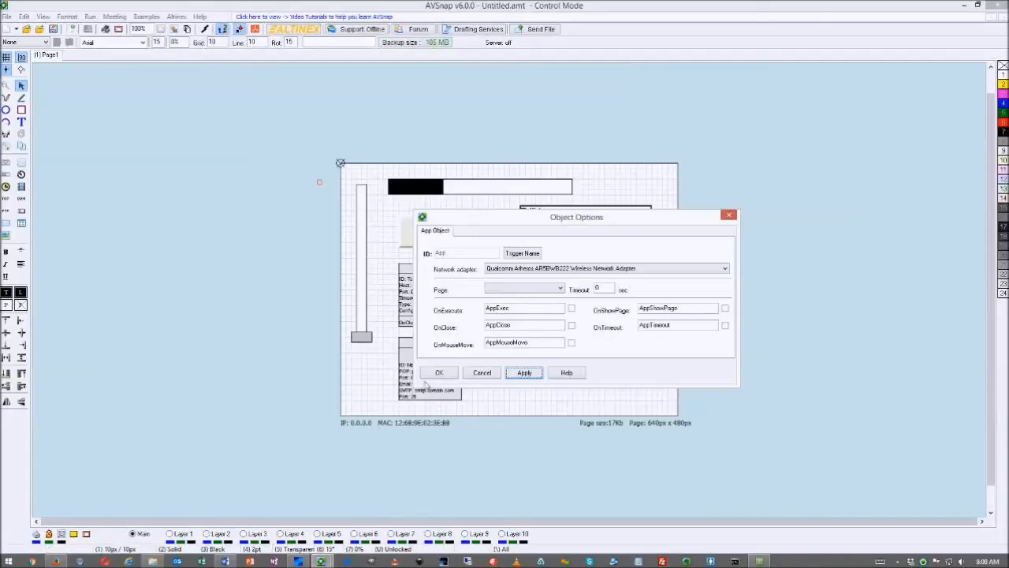
Set the App object's network adapter to Realtek PCIe GBE Family Controller and apply it
{"action": "left_click", "coordinate": [530, 270]}
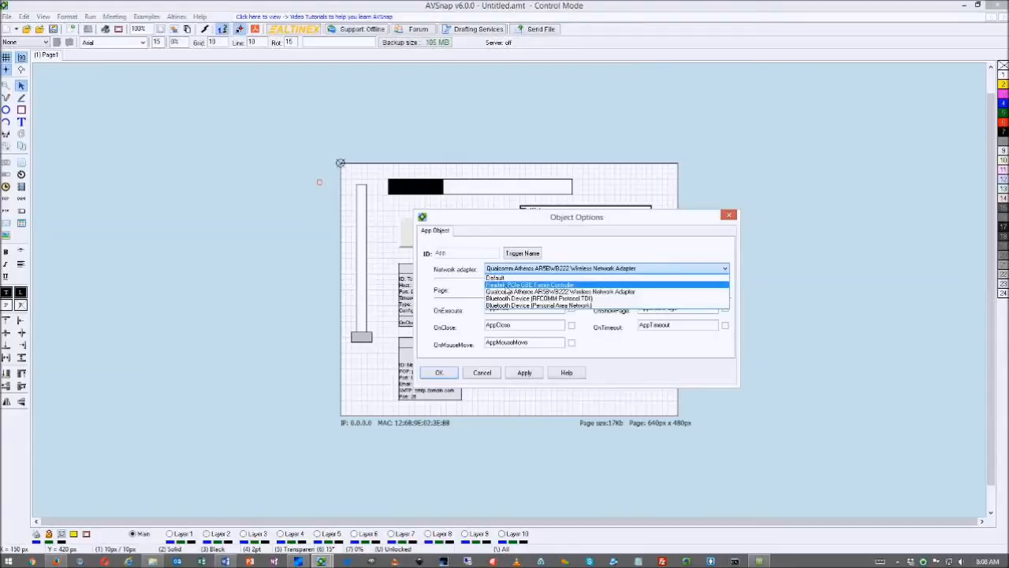
{"action": "left_click", "coordinate": [508, 284]}
{"action": "left_click", "coordinate": [524, 373]}
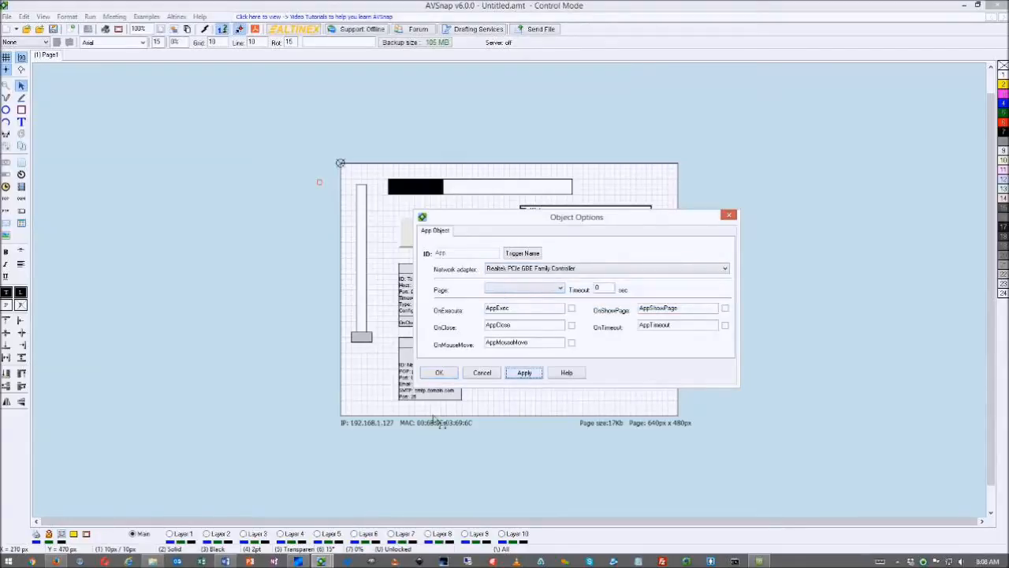
Set the App object's network adapter to Default and accept the object options
{"action": "left_click", "coordinate": [509, 269]}
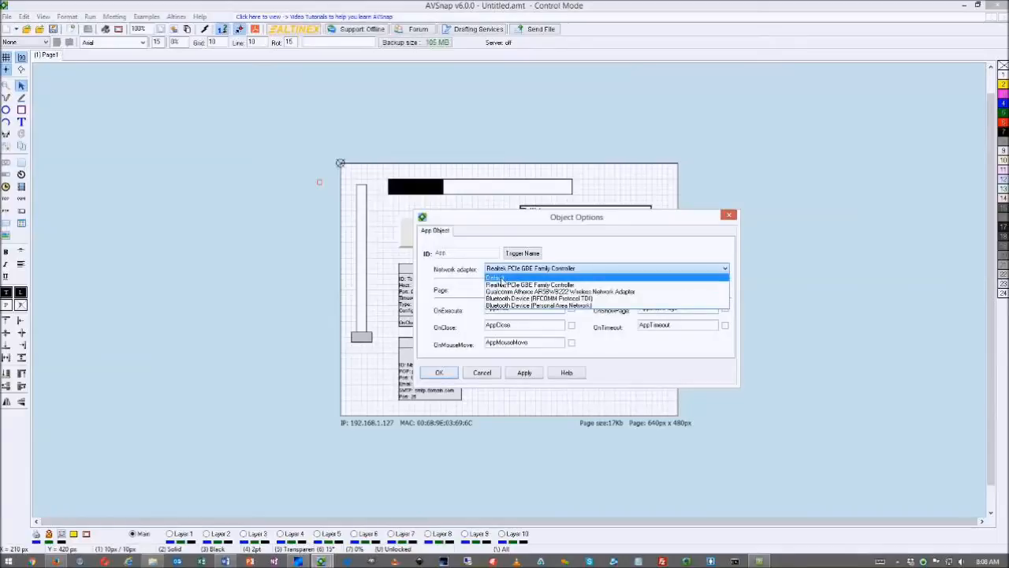
{"action": "left_click", "coordinate": [501, 280]}
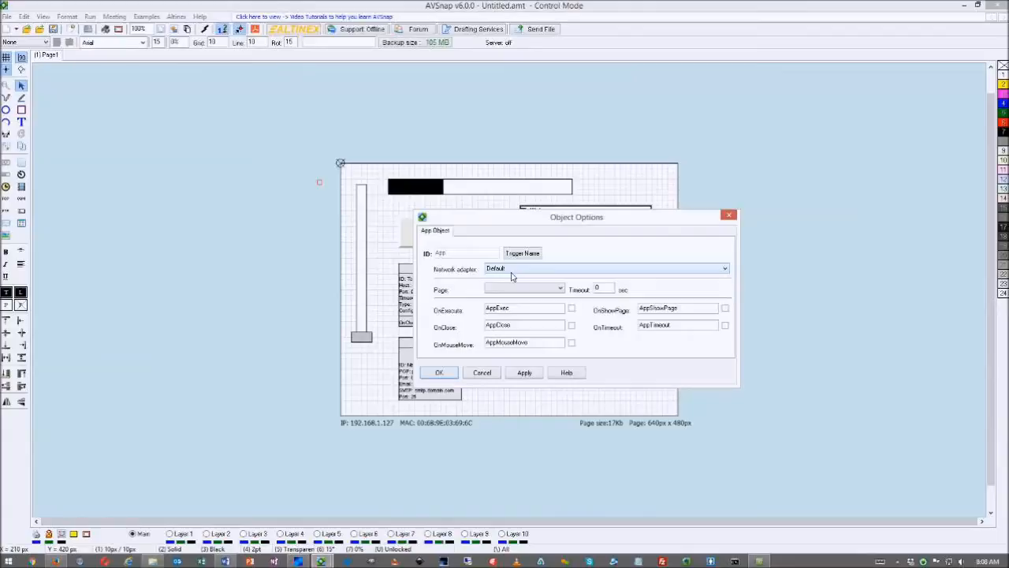
{"action": "left_click", "coordinate": [442, 373]}
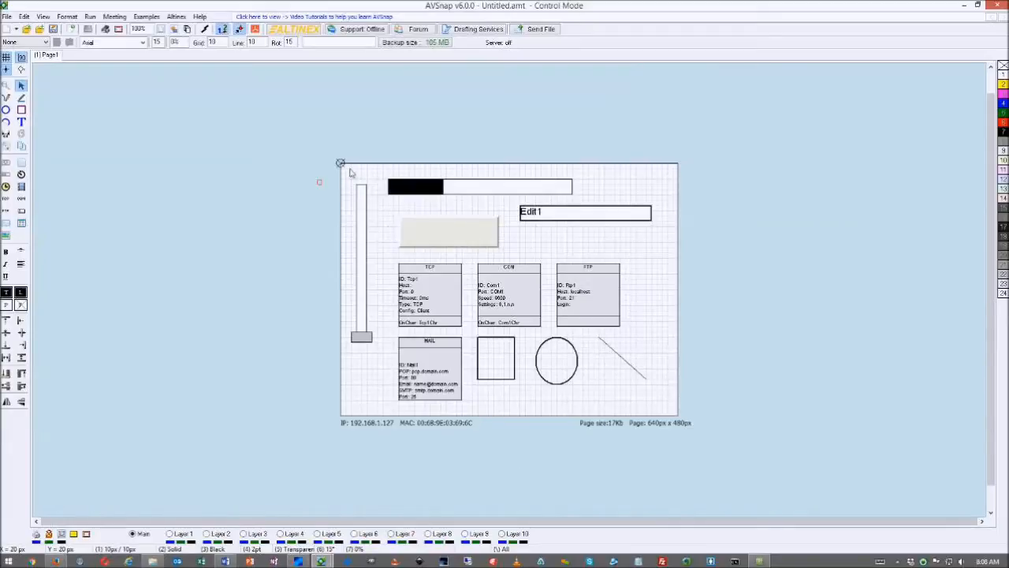
Delete all objects from Page1 and add five new pages to the project
{"action": "left_click_drag", "start_coordinate": [348, 160], "coordinate": [685, 442]}
{"action": "key", "text": "Delete"}
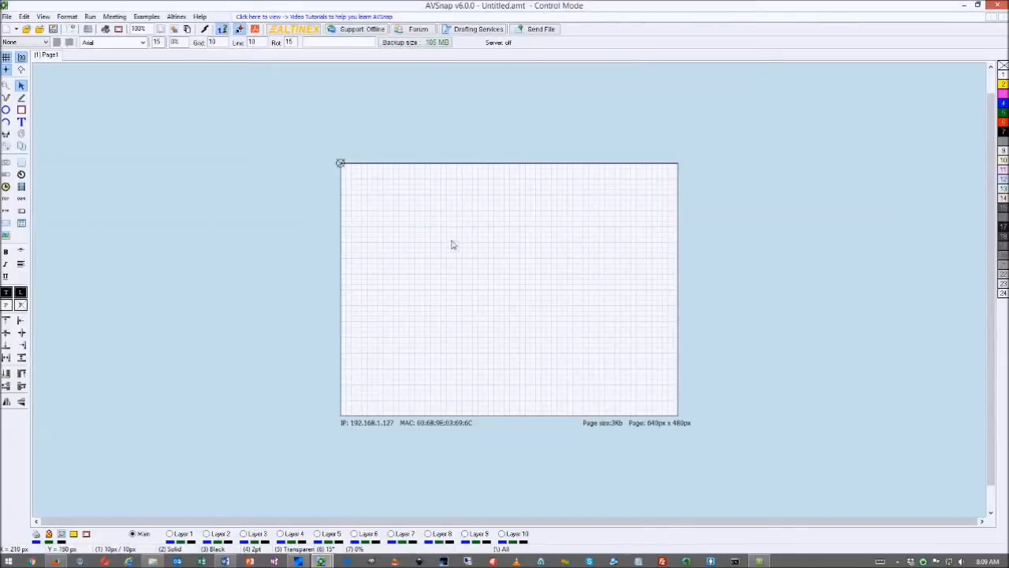
{"action": "right_click", "coordinate": [499, 227]}
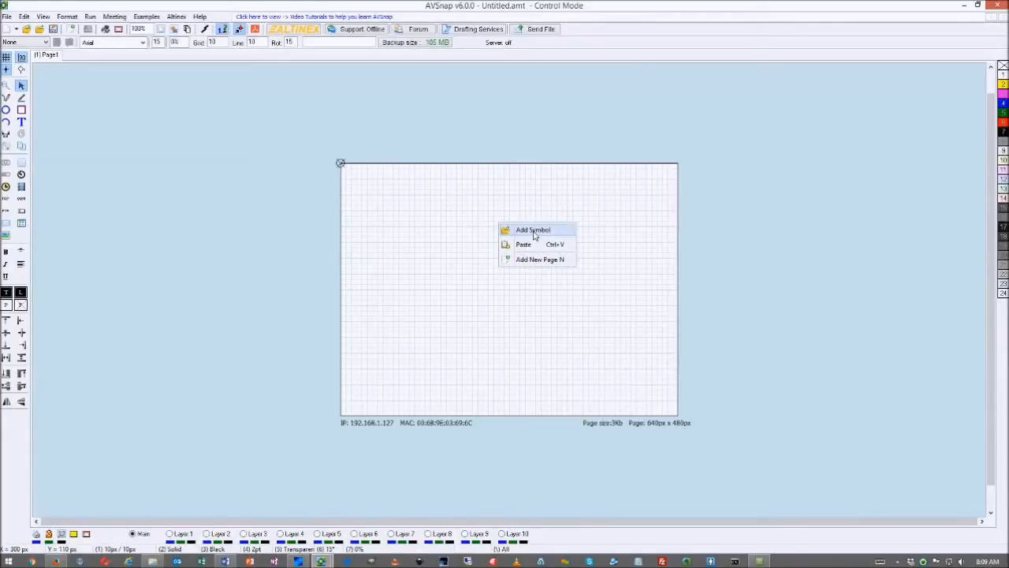
{"action": "left_click", "coordinate": [536, 259]}
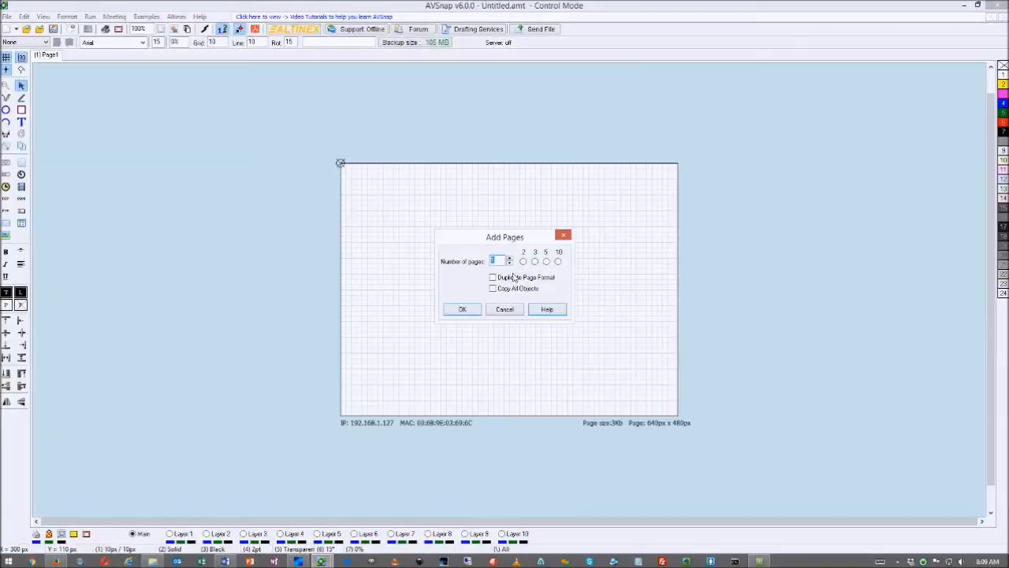
{"action": "left_click", "coordinate": [547, 262]}
{"action": "left_click", "coordinate": [462, 310]}
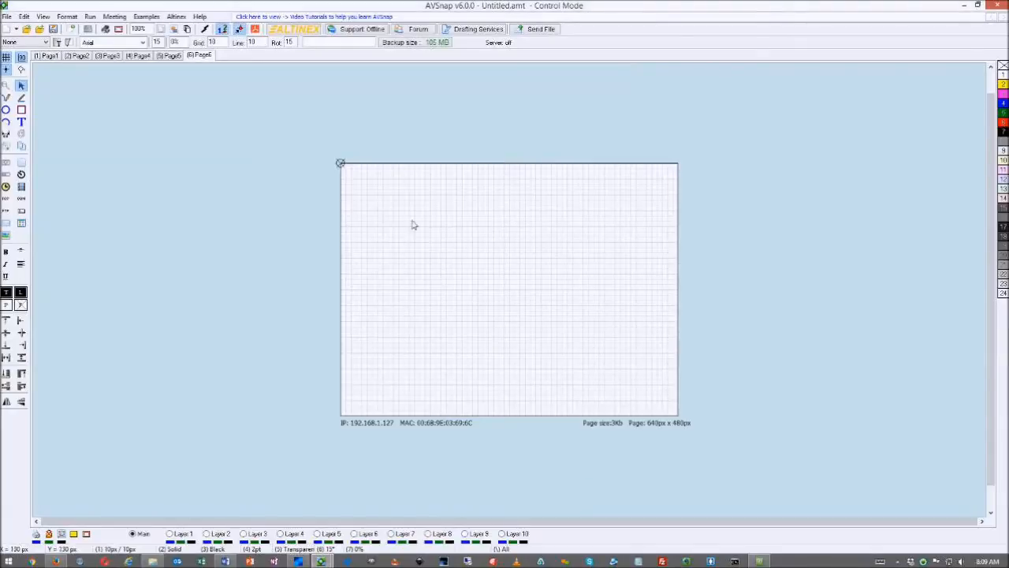
Rename the sixth page as Template and mark it as a template page
{"action": "double_click", "coordinate": [204, 56]}
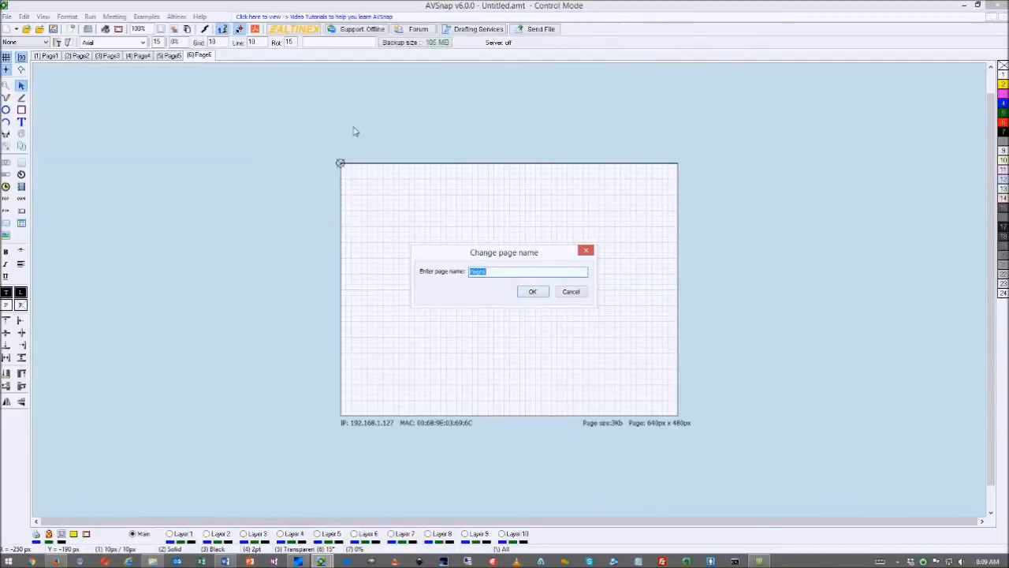
{"action": "type", "text": "Template"}
{"action": "left_click", "coordinate": [532, 293]}
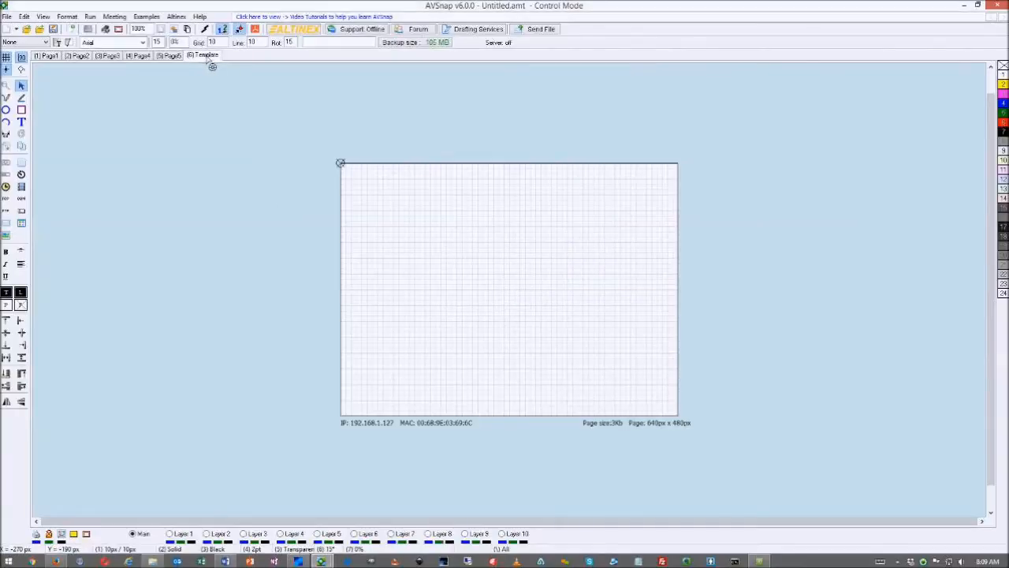
{"action": "left_click", "coordinate": [68, 44]}
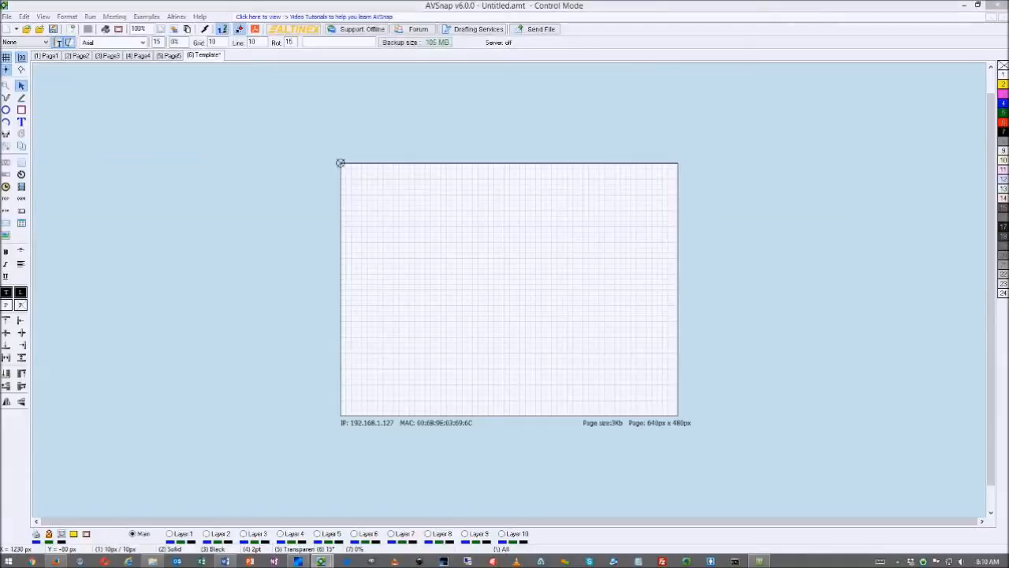
In the browser, open the AVSnap backgrounds download page and copy the Artist A 640x480 image of the Simple background
{"action": "left_click_drag", "start_coordinate": [709, 104], "coordinate": [328, 78]}
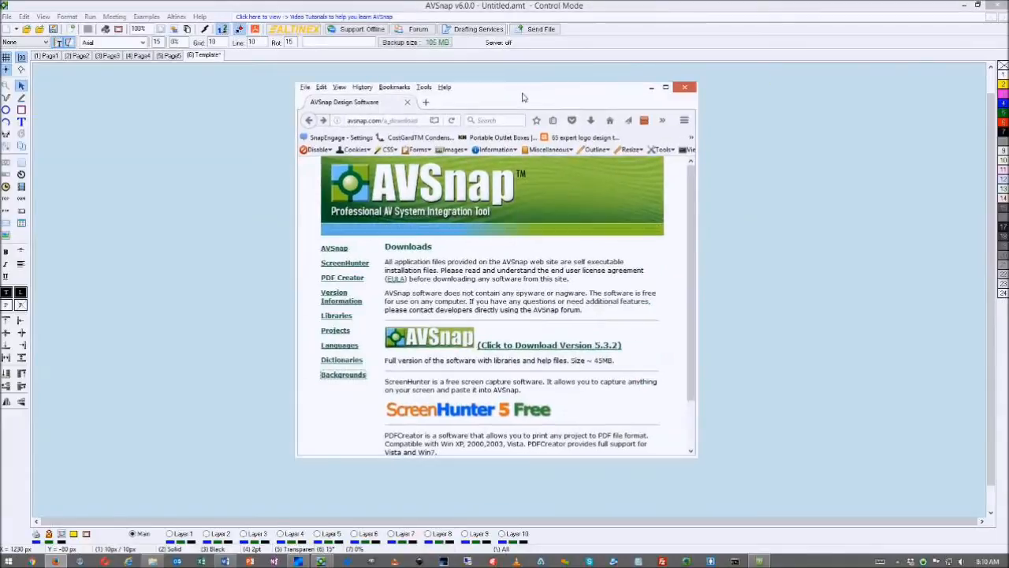
{"action": "left_click_drag", "start_coordinate": [718, 235], "coordinate": [880, 235]}
{"action": "left_click", "coordinate": [418, 376]}
{"action": "scroll", "coordinate": [583, 336], "scroll_direction": "down", "scroll_amount": 15}
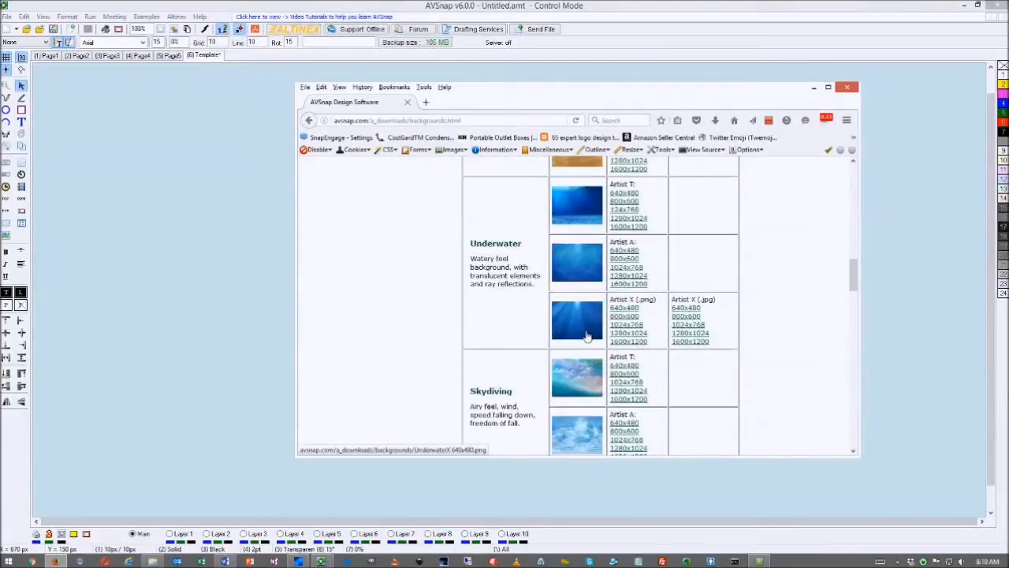
{"action": "scroll", "coordinate": [586, 337], "scroll_direction": "down", "scroll_amount": 10}
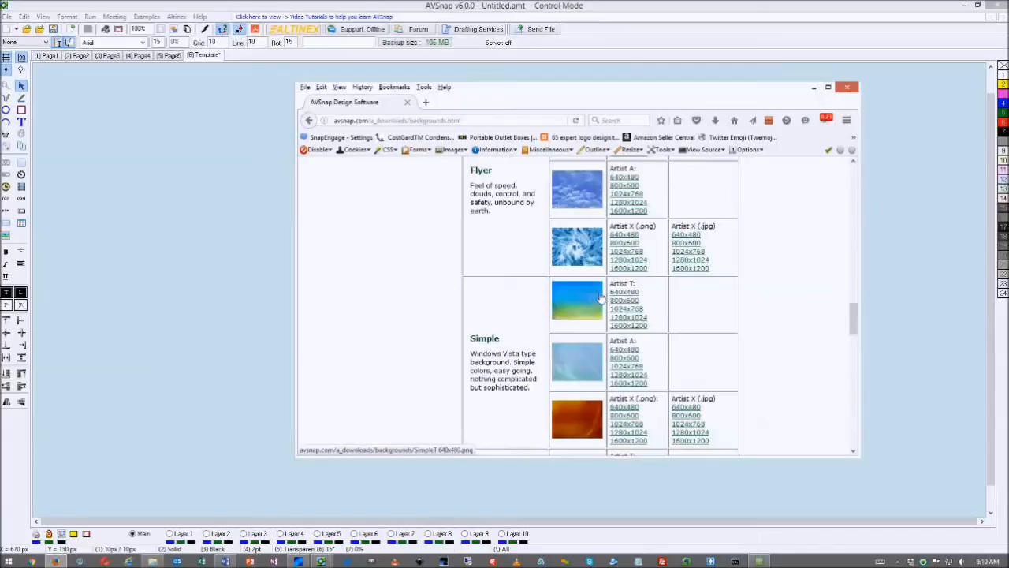
{"action": "left_click", "coordinate": [626, 351]}
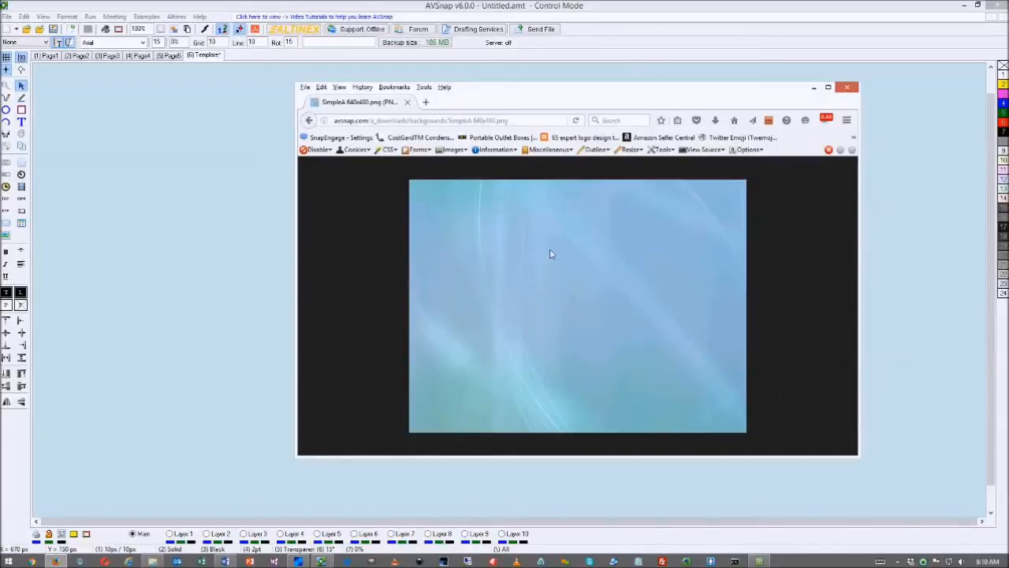
{"action": "right_click", "coordinate": [551, 251]}
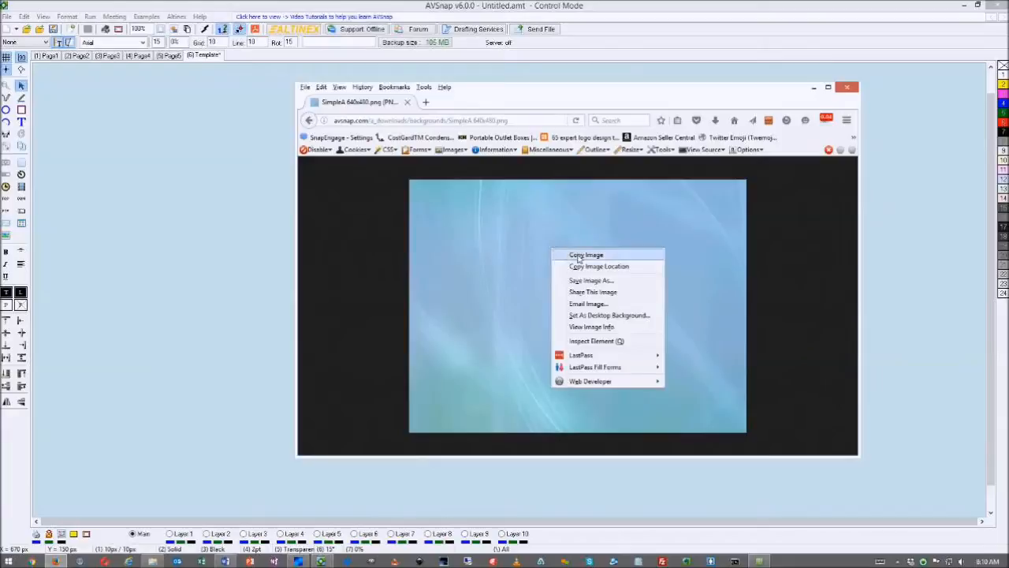
{"action": "left_click", "coordinate": [580, 257]}
Switch back to AVSnap, paste the copied background onto the Template page and align it to fill the page
{"action": "left_click", "coordinate": [277, 277]}
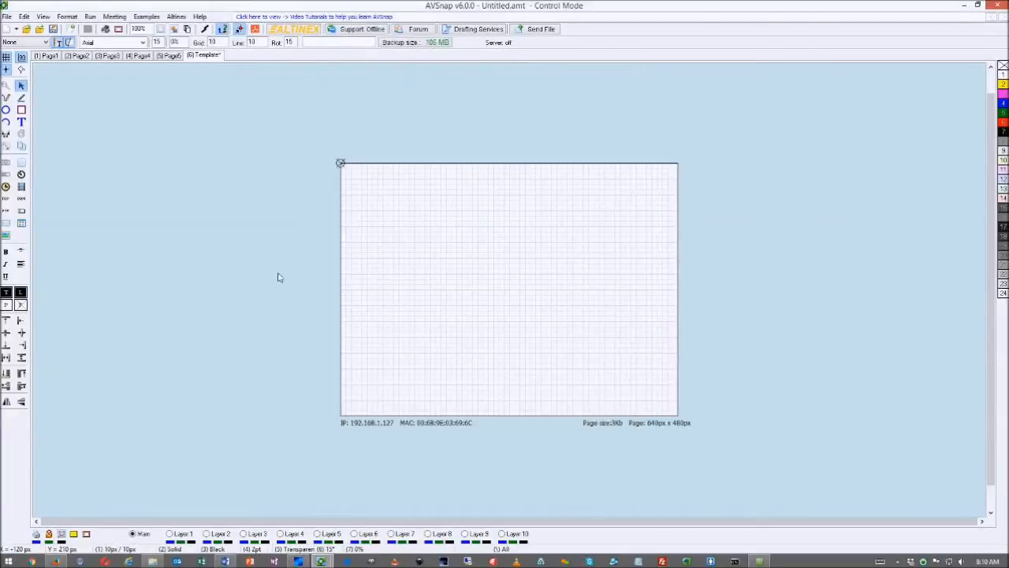
{"action": "key", "text": "ctrl+v"}
{"action": "left_click_drag", "start_coordinate": [518, 246], "coordinate": [490, 241]}
{"action": "left_click", "coordinate": [810, 269]}
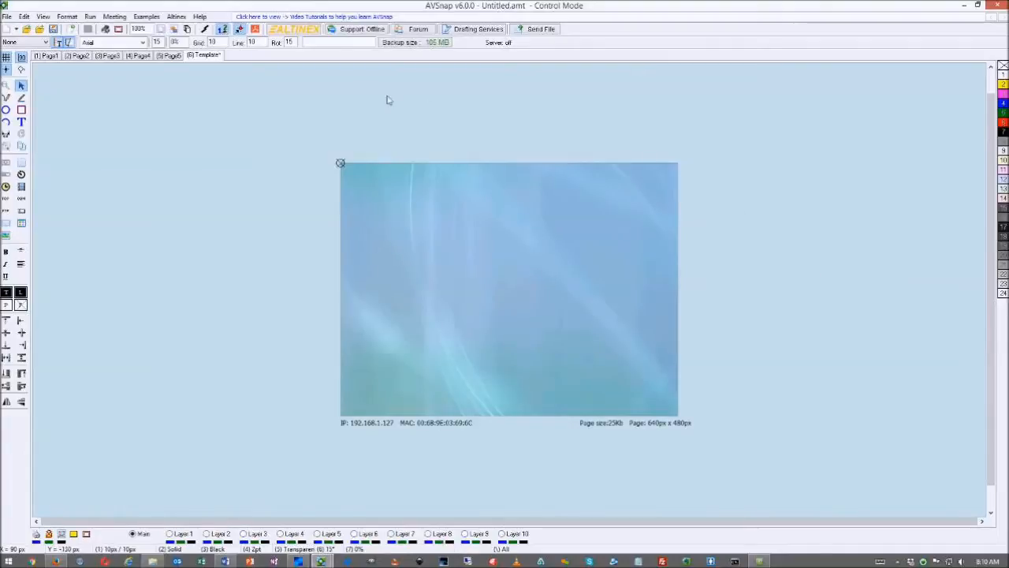
Rename the fifth page as Template 2 and the sixth page as Template 1
{"action": "double_click", "coordinate": [172, 57]}
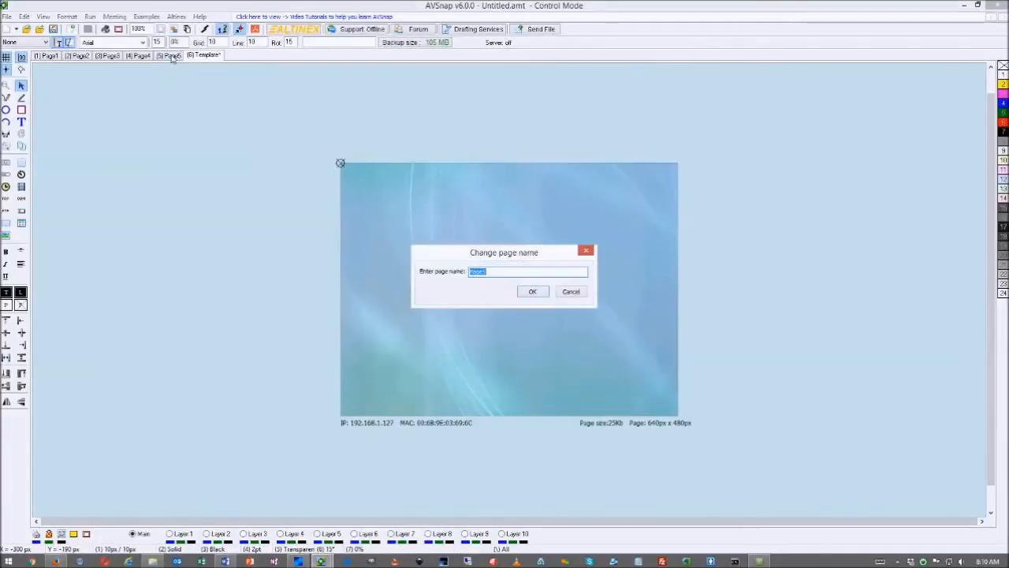
{"action": "type", "text": "Template"}
{"action": "left_click", "coordinate": [532, 292]}
{"action": "double_click", "coordinate": [224, 56]}
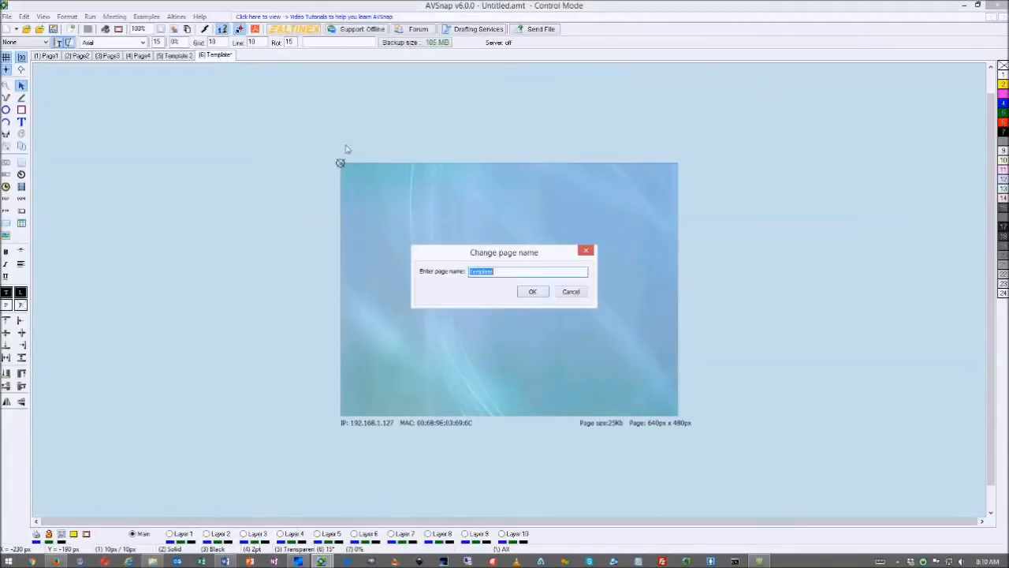
{"action": "left_click", "coordinate": [498, 274]}
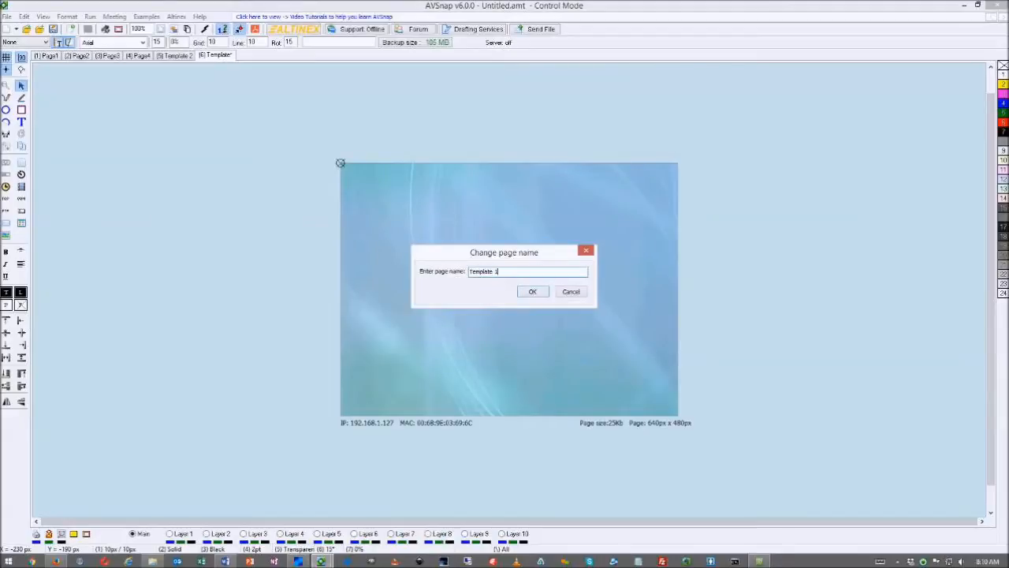
{"action": "left_click", "coordinate": [534, 291]}
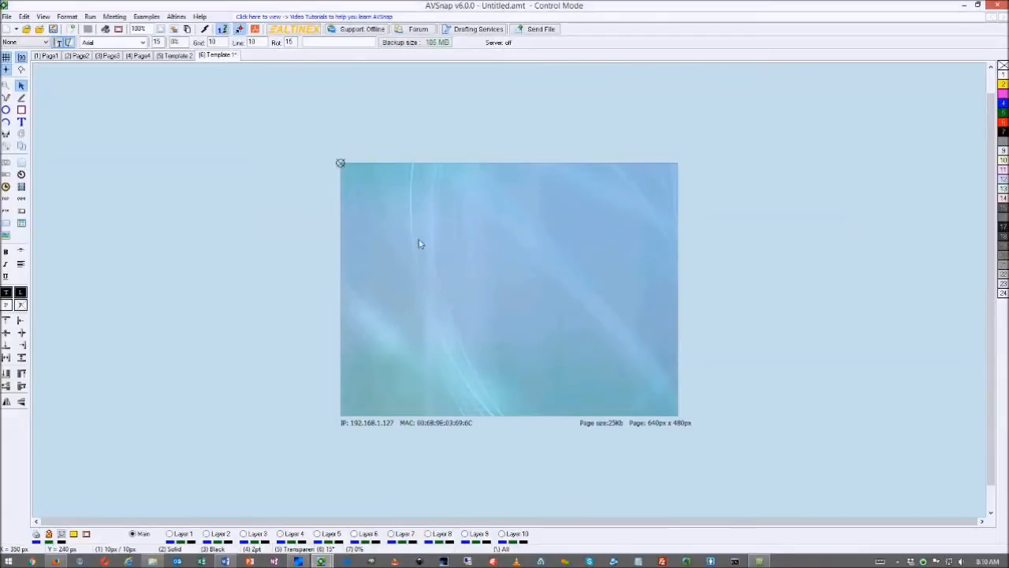
Copy the background image from Template 1 and paste it onto the Template 2 page
{"action": "left_click", "coordinate": [176, 56]}
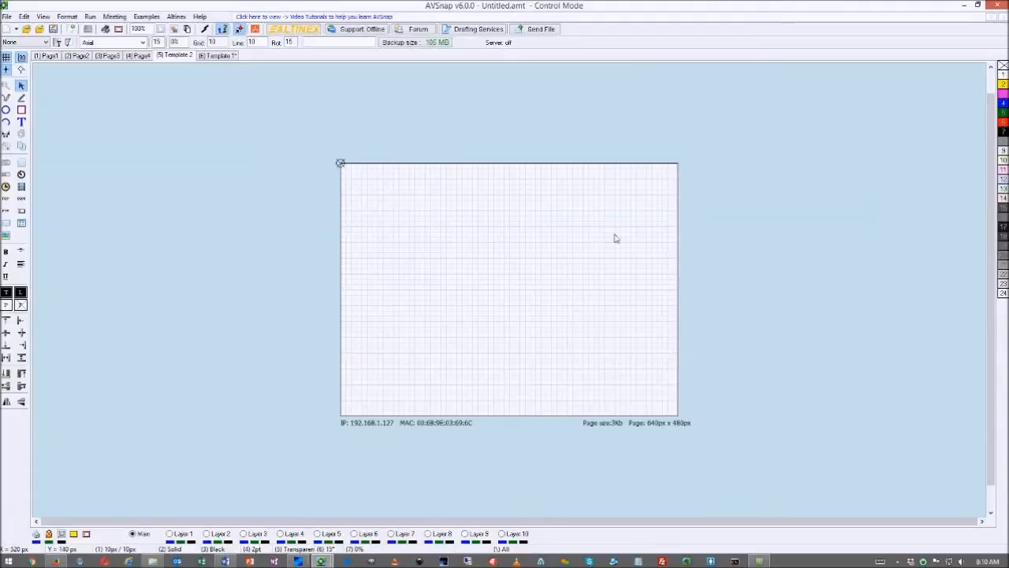
{"action": "left_click", "coordinate": [214, 56]}
{"action": "left_click", "coordinate": [439, 228]}
{"action": "left_click", "coordinate": [245, 124]}
{"action": "left_click", "coordinate": [177, 57]}
{"action": "key", "text": "ctrl+v"}
{"action": "left_click", "coordinate": [839, 287]}
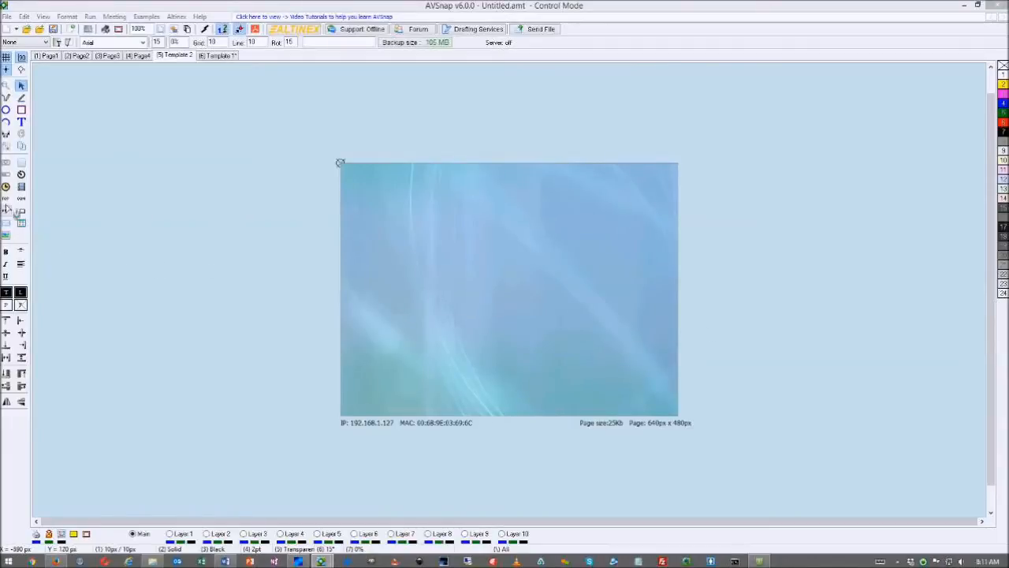
Draw a button about 100 x 40 px in the lower-right corner of the Template 2 page and label all its states Home
{"action": "left_click", "coordinate": [21, 164]}
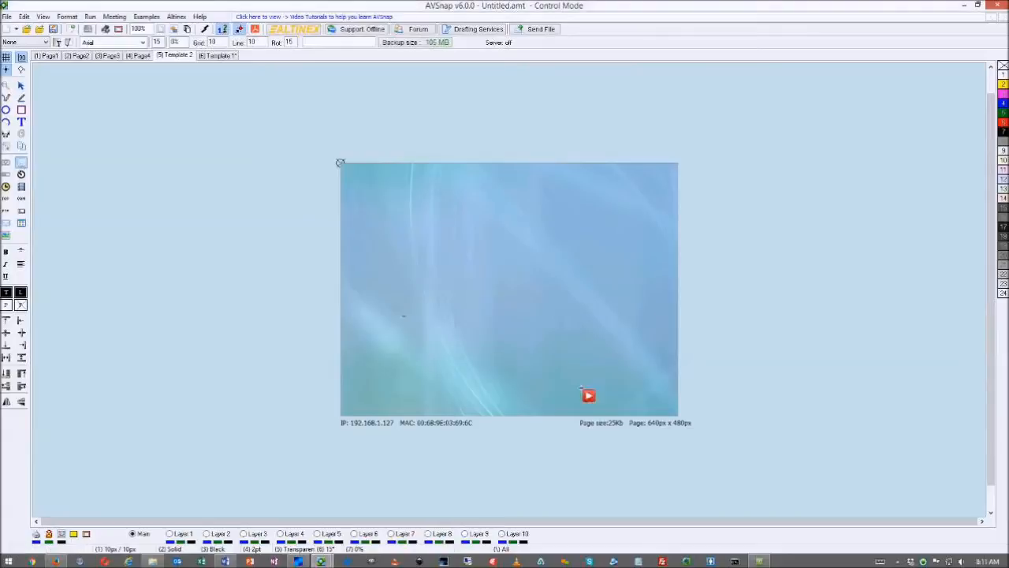
{"action": "left_click_drag", "start_coordinate": [615, 385], "coordinate": [654, 397]}
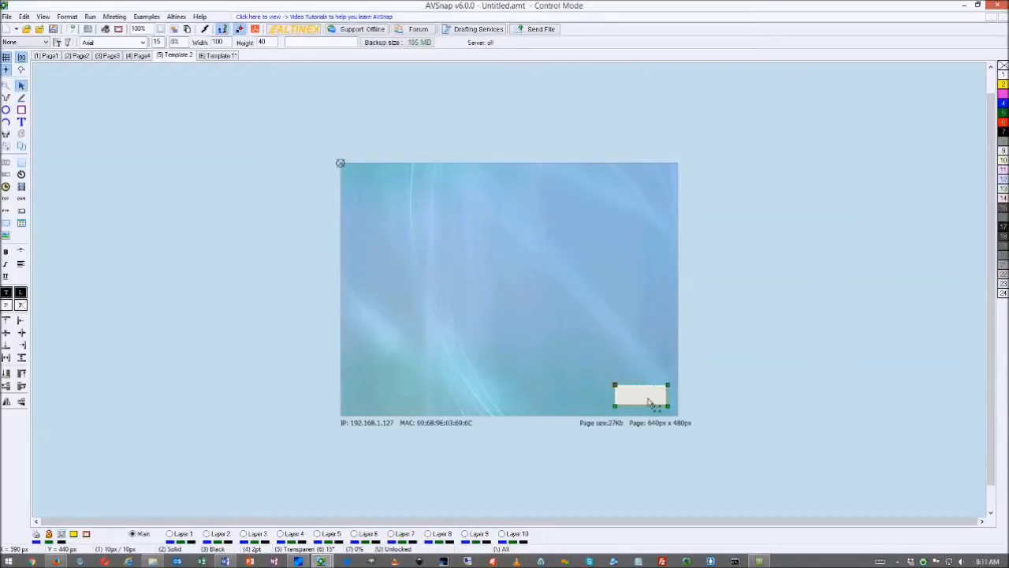
{"action": "double_click", "coordinate": [638, 400]}
{"action": "left_click_drag", "start_coordinate": [197, 135], "coordinate": [421, 277]}
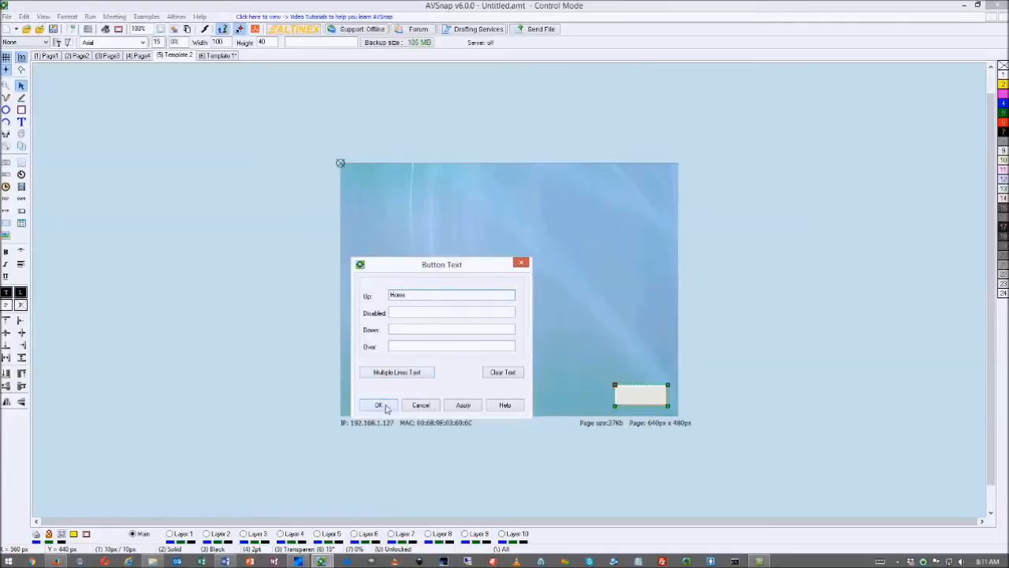
{"action": "left_click", "coordinate": [384, 406]}
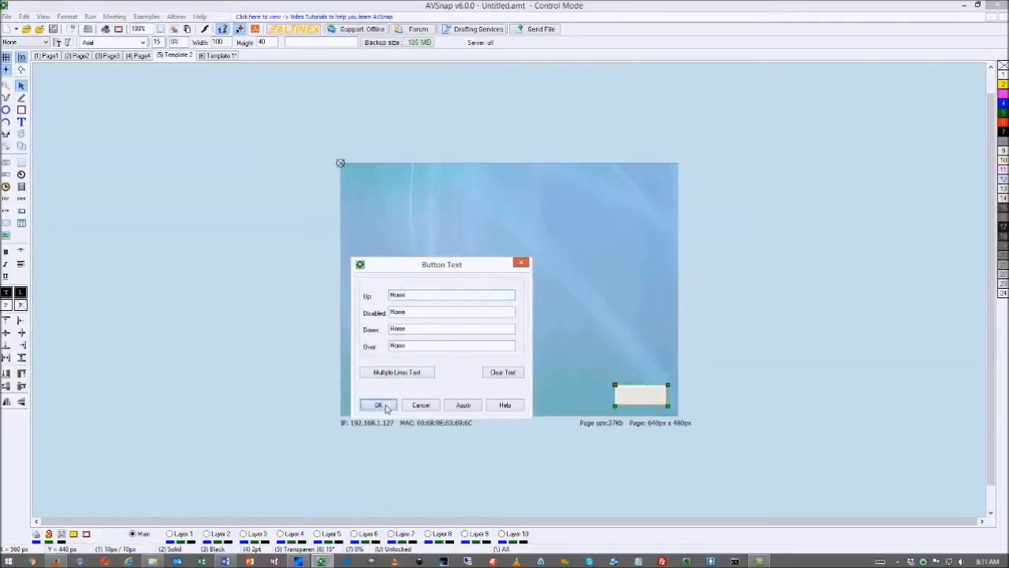
{"action": "double_click", "coordinate": [645, 401]}
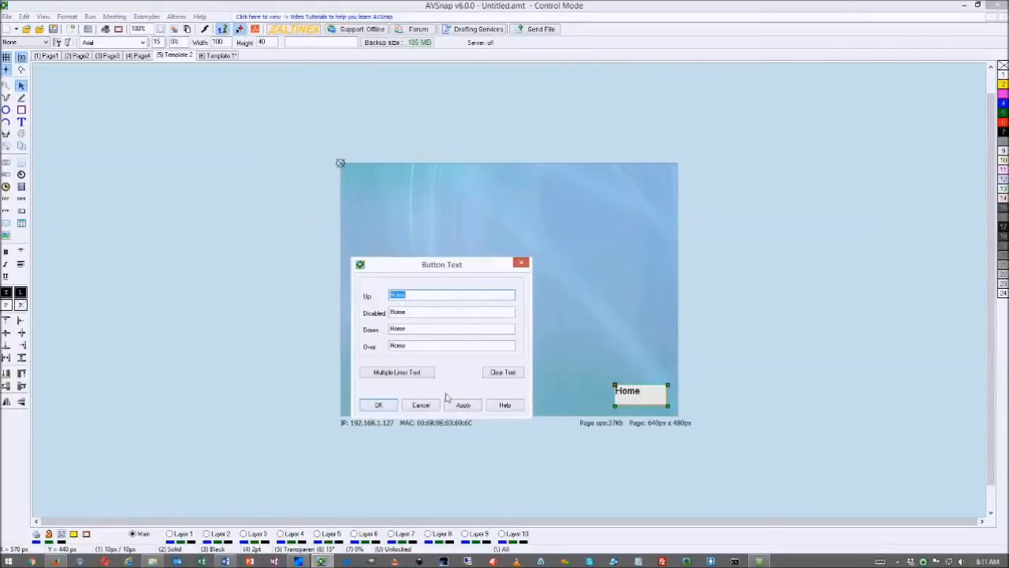
{"action": "left_click", "coordinate": [378, 407]}
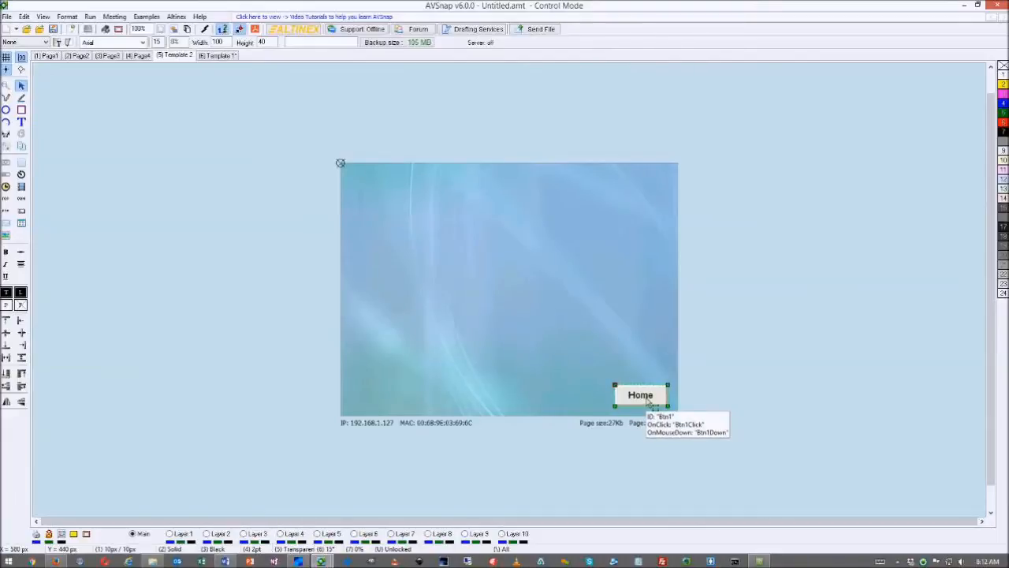
Clear the Template 2 button's text and set its label to HOME
{"action": "double_click", "coordinate": [649, 403]}
{"action": "left_click", "coordinate": [503, 374]}
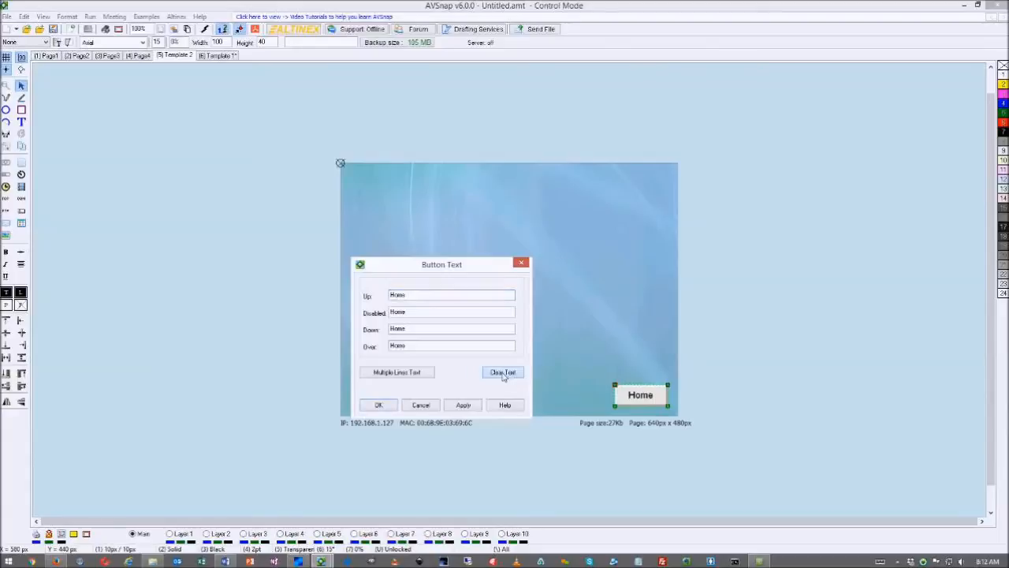
{"action": "left_click", "coordinate": [408, 301]}
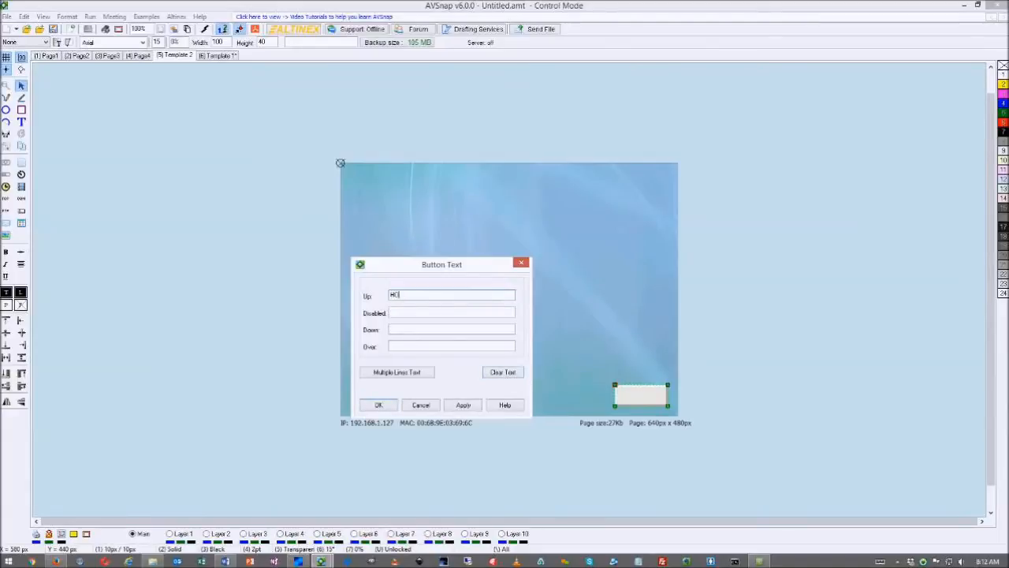
{"action": "left_click", "coordinate": [463, 404]}
{"action": "left_click", "coordinate": [379, 404]}
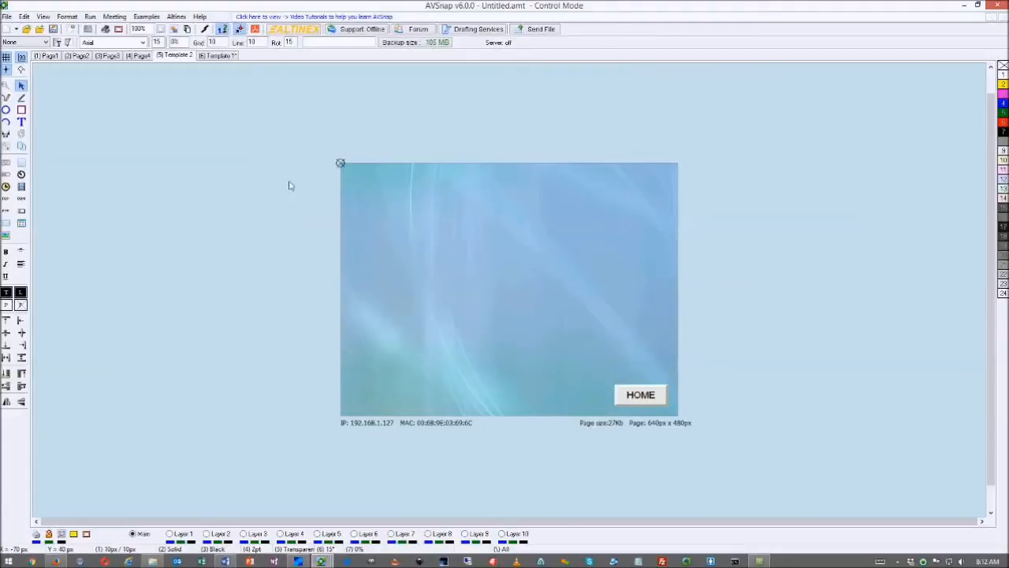
Rename the first page as Home and open it
{"action": "double_click", "coordinate": [56, 58]}
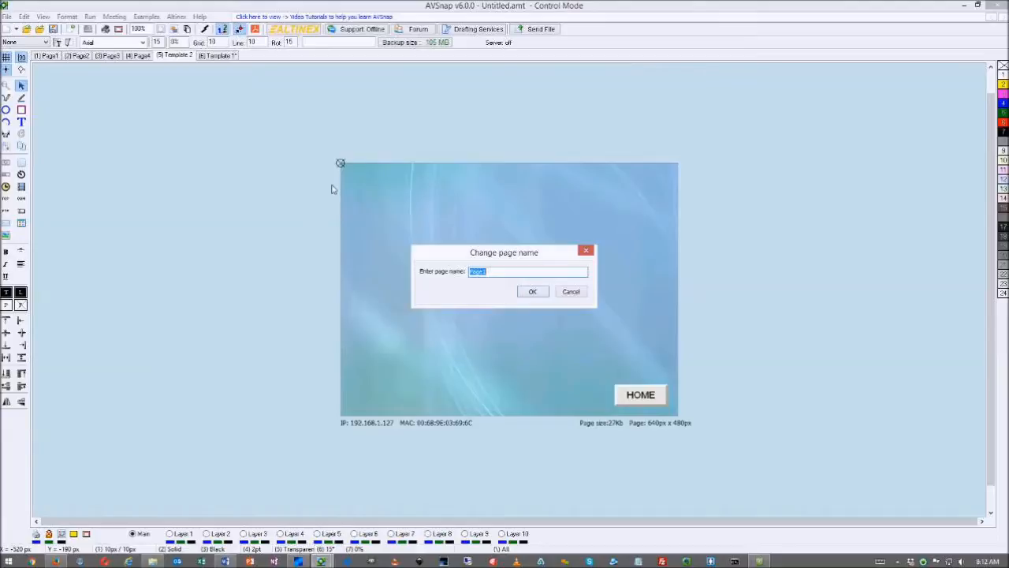
{"action": "type", "text": "Home"}
{"action": "left_click", "coordinate": [534, 291]}
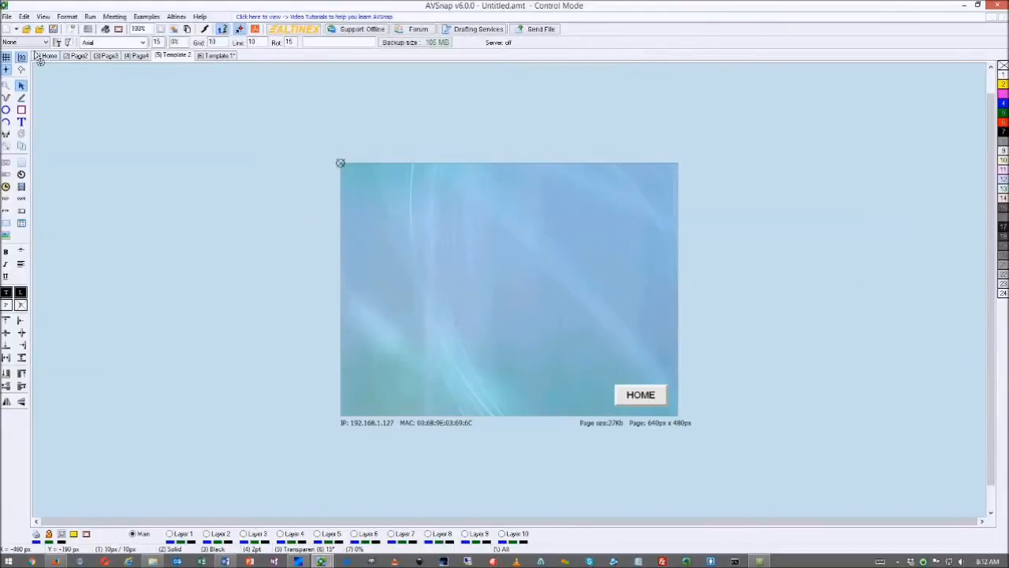
{"action": "left_click", "coordinate": [79, 57]}
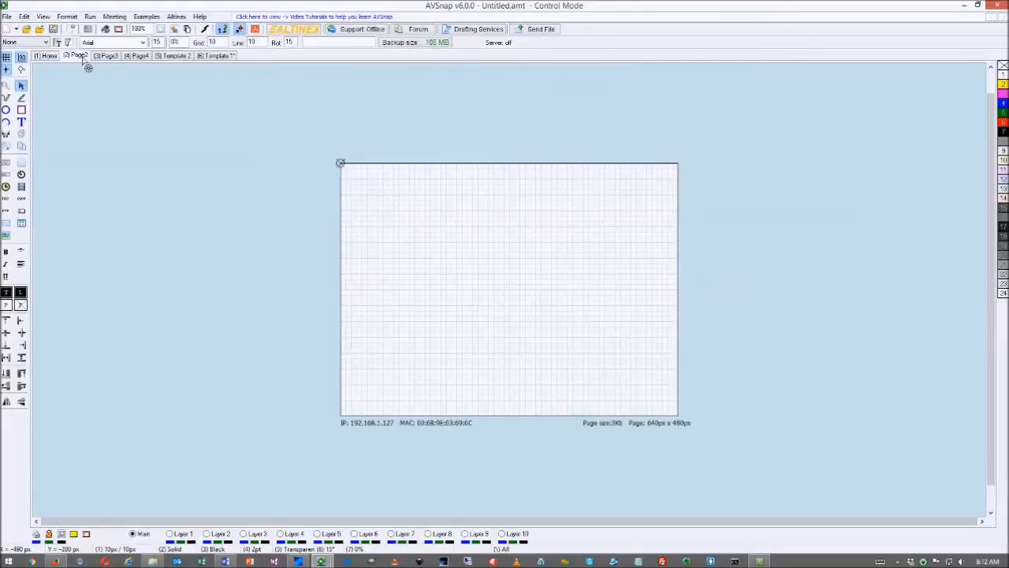
{"action": "left_click_drag", "start_coordinate": [55, 60], "coordinate": [50, 60]}
{"action": "left_click_drag", "start_coordinate": [52, 66], "coordinate": [88, 66]}
{"action": "left_click", "coordinate": [49, 56]}
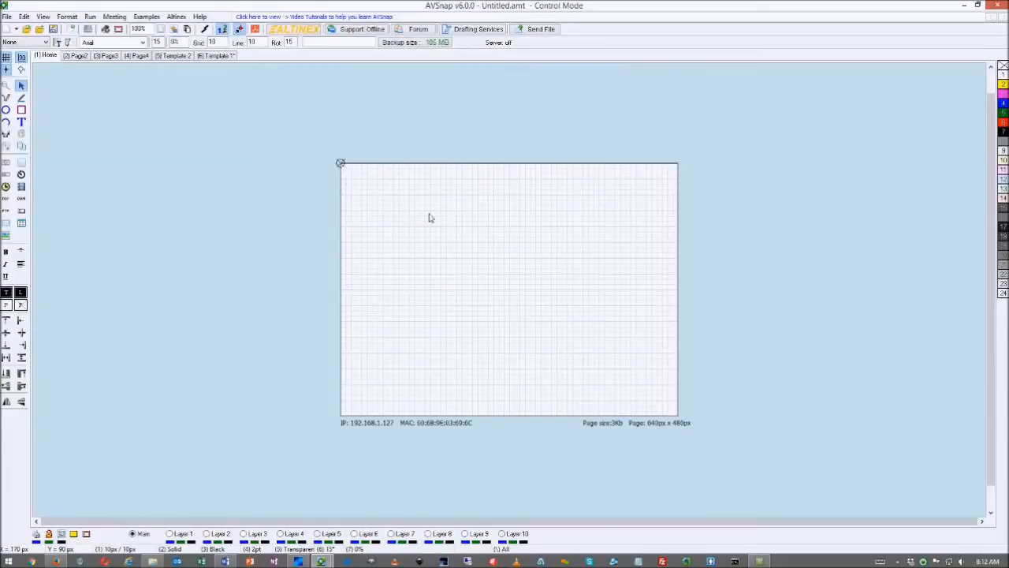
Mark the Template 2 page as a template page and as a hidden page
{"action": "left_click", "coordinate": [45, 43]}
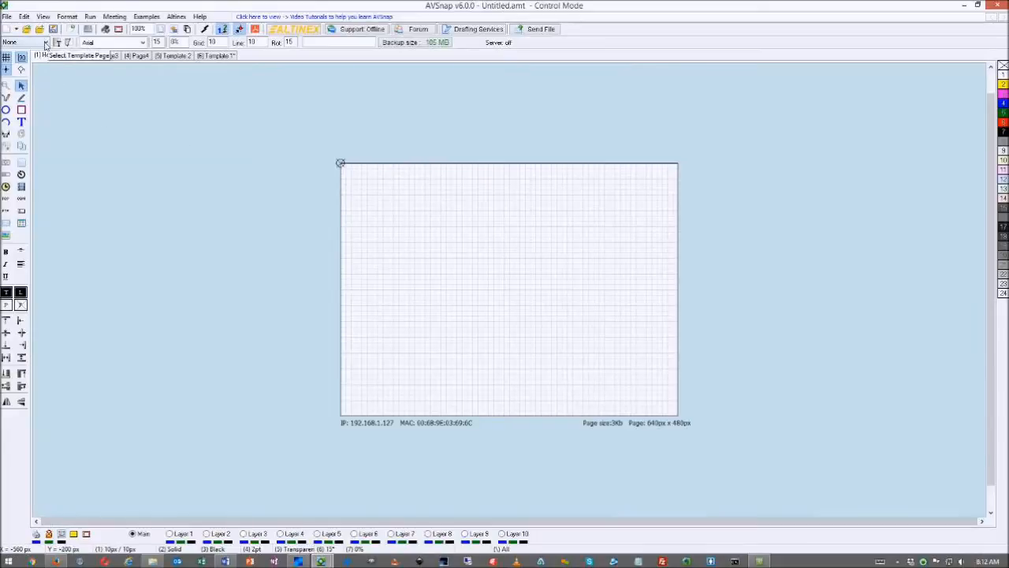
{"action": "left_click", "coordinate": [45, 50]}
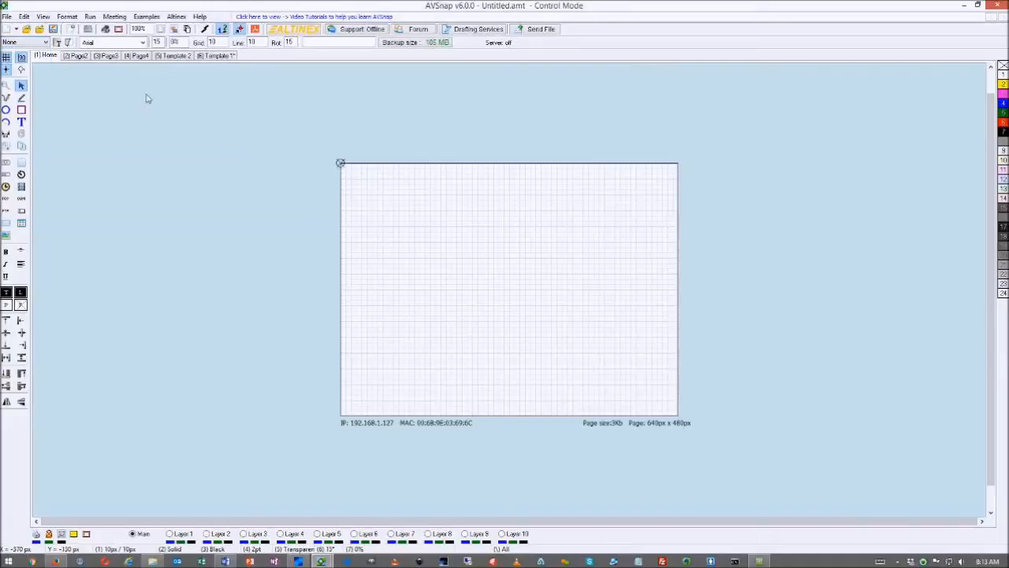
{"action": "left_click", "coordinate": [182, 57]}
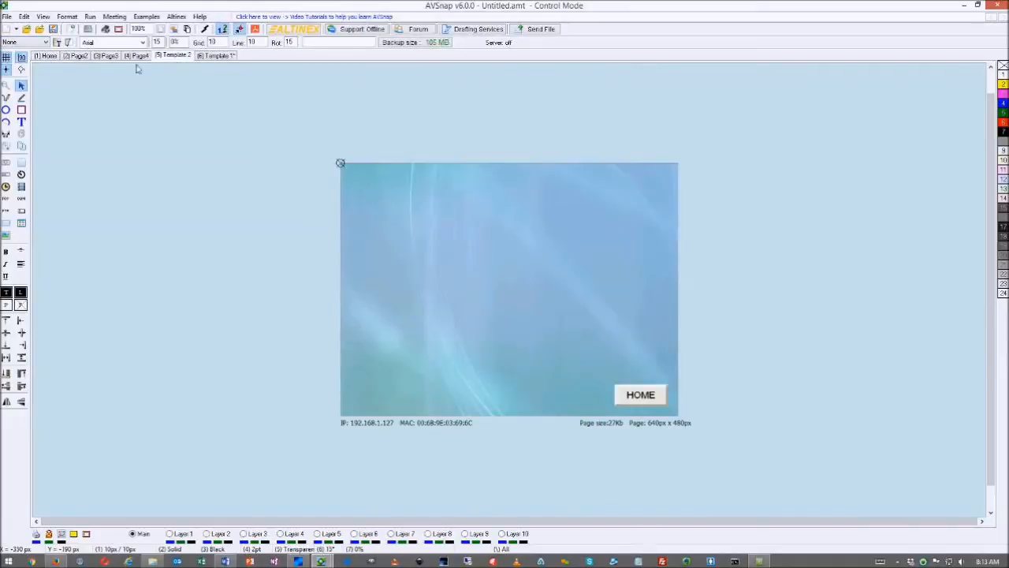
{"action": "left_click", "coordinate": [58, 43]}
{"action": "left_click", "coordinate": [69, 42]}
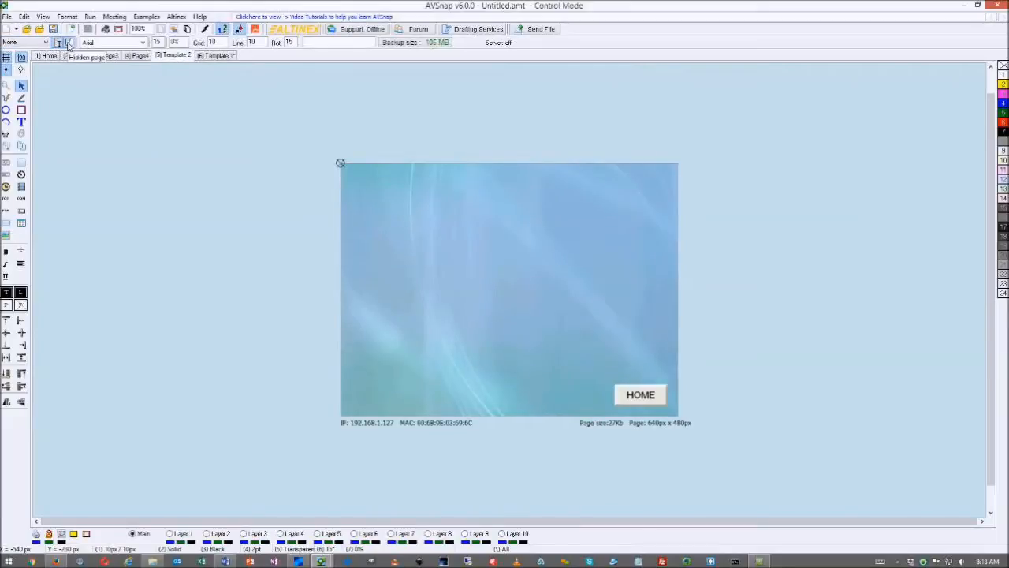
Apply Template 1 as the template of the Home page
{"action": "left_click", "coordinate": [49, 56]}
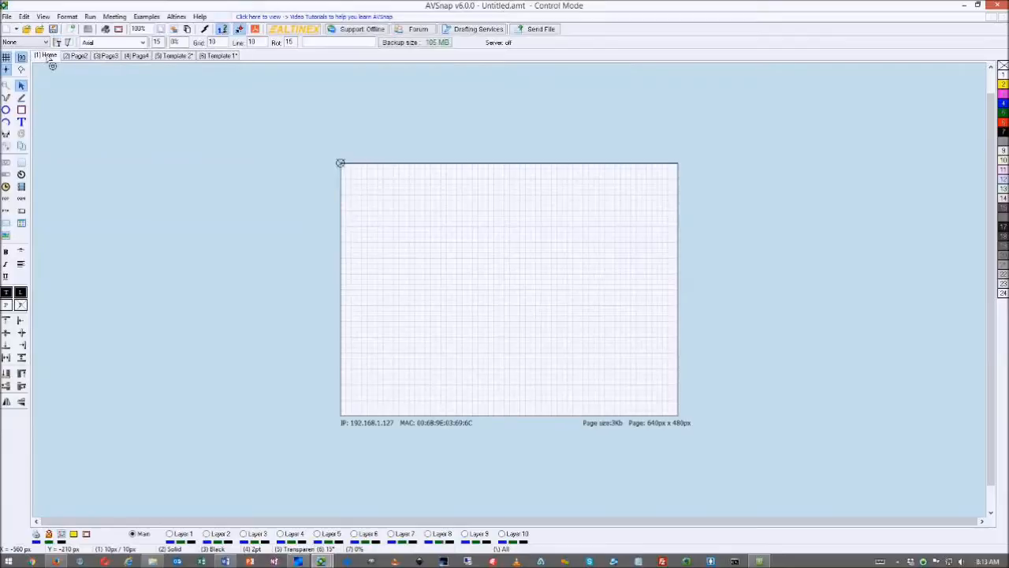
{"action": "left_click", "coordinate": [44, 43]}
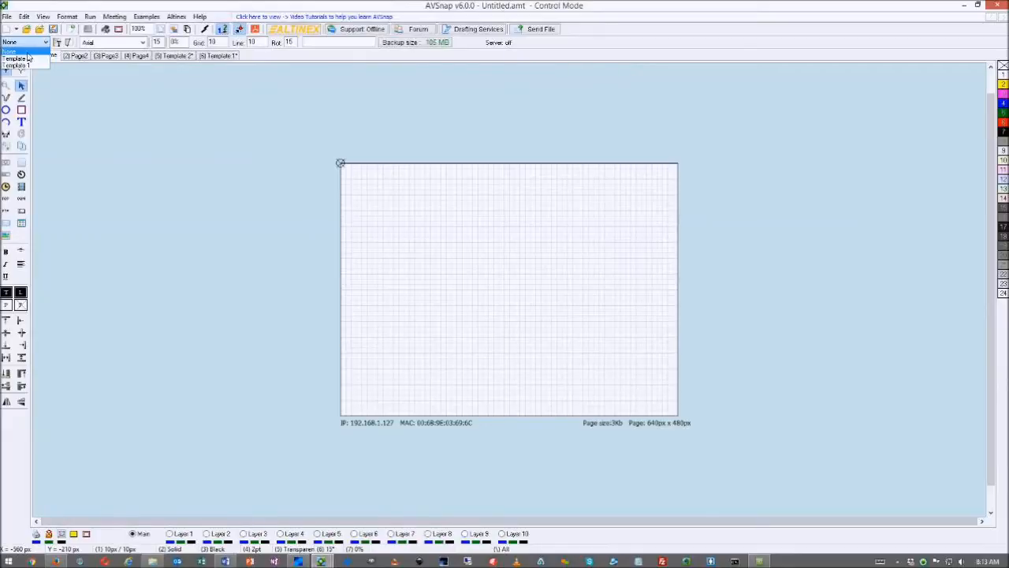
{"action": "left_click", "coordinate": [17, 64]}
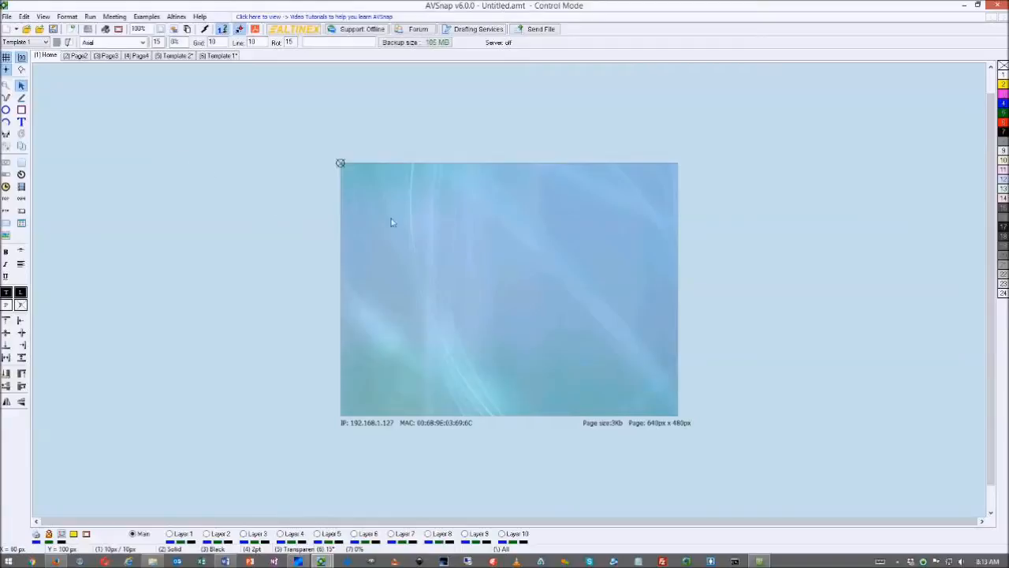
{"action": "left_click_drag", "start_coordinate": [423, 210], "coordinate": [387, 227]}
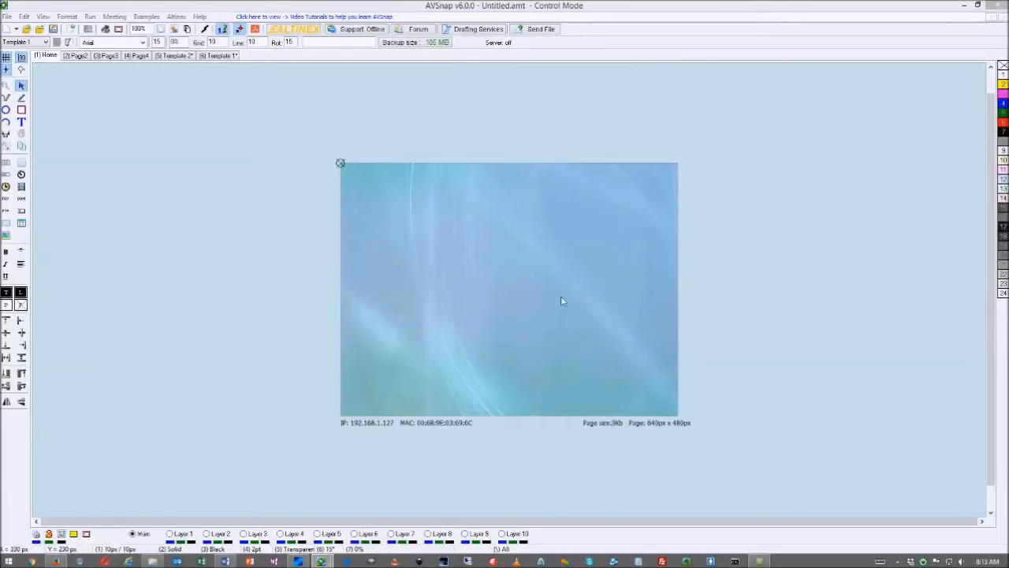
Draw a button about 390 x 120 px across the middle of the Home page
{"action": "left_click", "coordinate": [21, 162]}
{"action": "left_click_drag", "start_coordinate": [409, 269], "coordinate": [615, 332]}
{"action": "key", "text": "Escape"}
Label the new Home page button Press to Start
{"action": "double_click", "coordinate": [513, 298]}
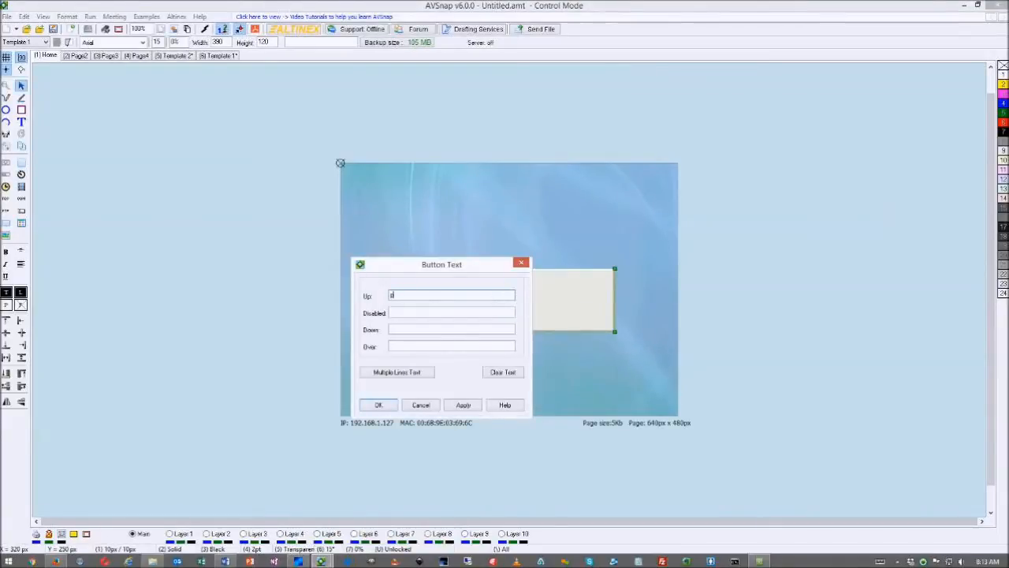
{"action": "type", "text": "pRE"}
{"action": "key", "text": "BackSpace"}
{"action": "key", "text": "BackSpace"}
{"action": "key", "text": "BackSpace"}
{"action": "type", "text": "P"}
{"action": "left_click", "coordinate": [378, 404]}
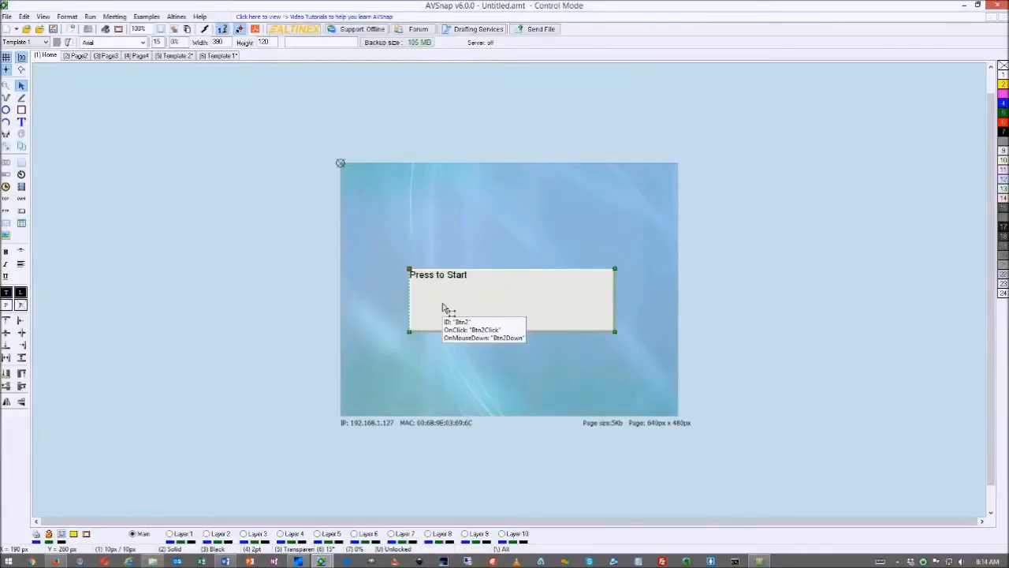
Center the Press to Start text horizontally and vertically in its button and set the font size to 36
{"action": "key", "text": "h"}
{"action": "key", "text": "v"}
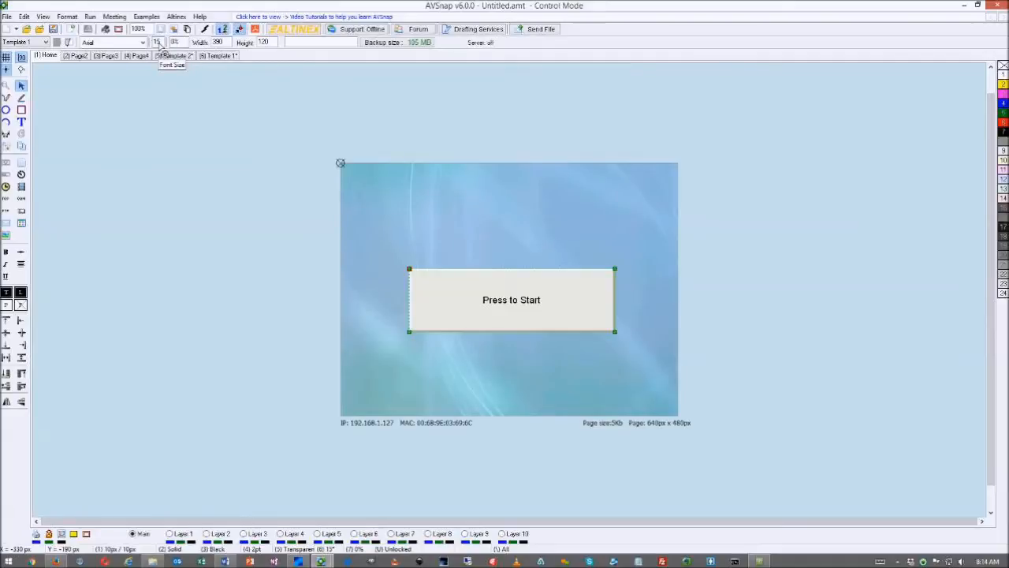
{"action": "scroll", "coordinate": [161, 46], "scroll_direction": "up", "scroll_amount": 10}
{"action": "scroll", "coordinate": [161, 45], "scroll_direction": "up", "scroll_amount": 8}
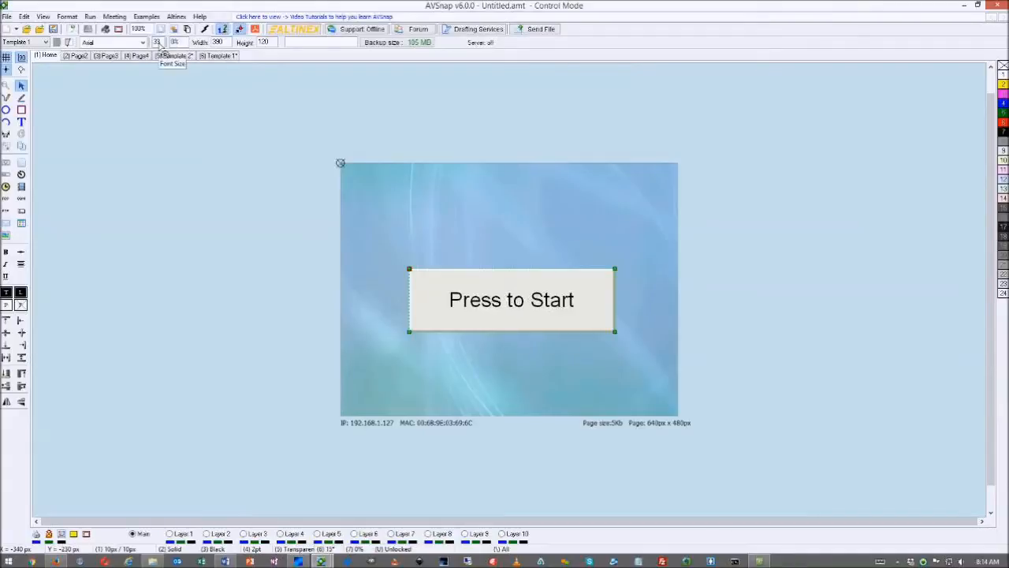
{"action": "scroll", "coordinate": [160, 46], "scroll_direction": "down", "scroll_amount": 5}
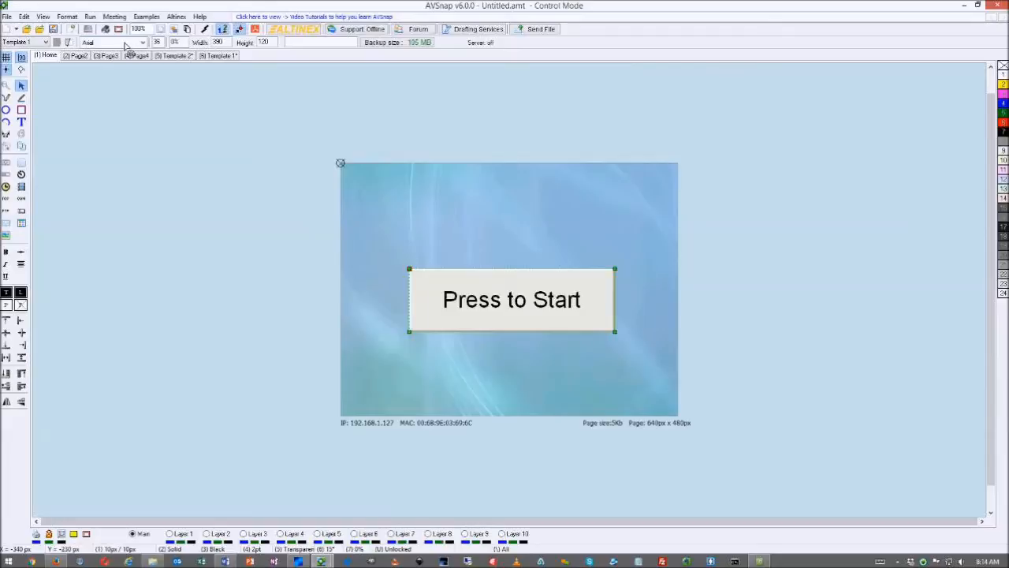
{"action": "scroll", "coordinate": [125, 44], "scroll_direction": "down", "scroll_amount": 1}
{"action": "scroll", "coordinate": [124, 44], "scroll_direction": "down", "scroll_amount": 1}
{"action": "left_click", "coordinate": [125, 44]}
{"action": "left_click", "coordinate": [127, 63]}
{"action": "scroll", "coordinate": [125, 44], "scroll_direction": "down", "scroll_amount": 1}
{"action": "scroll", "coordinate": [125, 44], "scroll_direction": "down", "scroll_amount": 1}
{"action": "left_click", "coordinate": [125, 44]}
{"action": "left_click", "coordinate": [125, 45]}
{"action": "left_click", "coordinate": [125, 44]}
{"action": "left_click", "coordinate": [125, 44]}
{"action": "scroll", "coordinate": [125, 45], "scroll_direction": "up", "scroll_amount": 2}
{"action": "scroll", "coordinate": [124, 44], "scroll_direction": "up", "scroll_amount": 1}
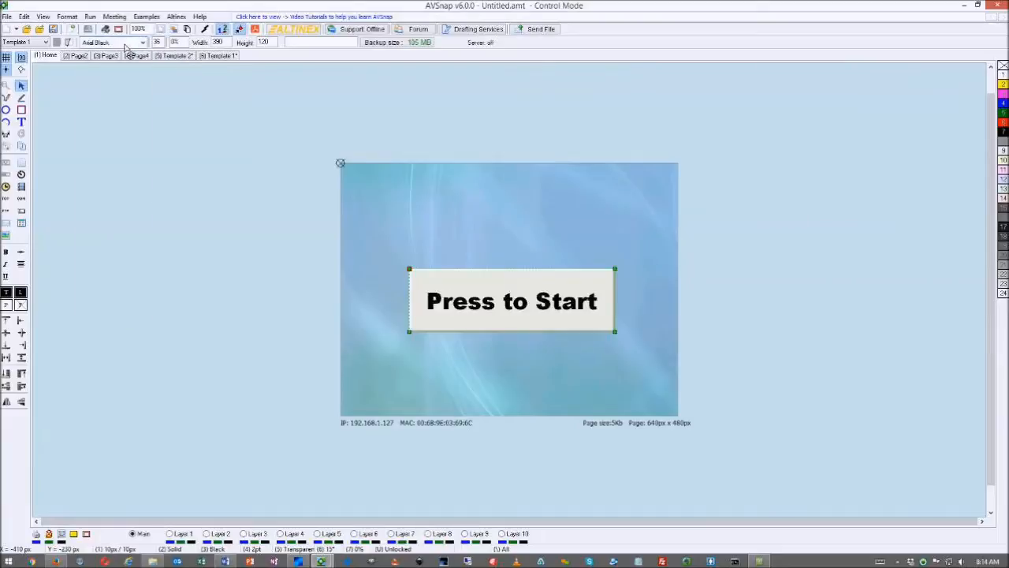
{"action": "left_click", "coordinate": [125, 44]}
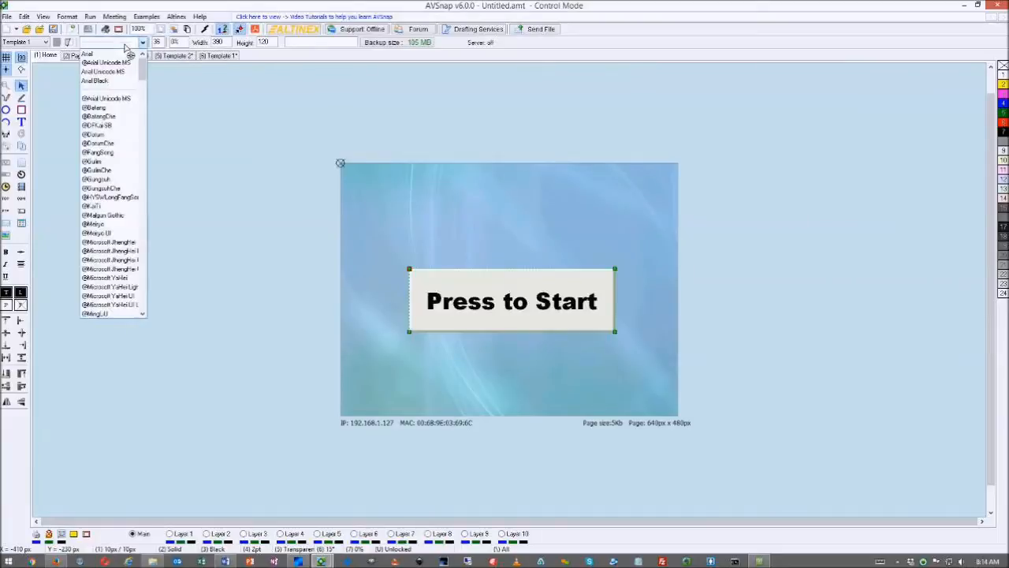
{"action": "left_click", "coordinate": [108, 189]}
{"action": "left_click", "coordinate": [282, 185]}
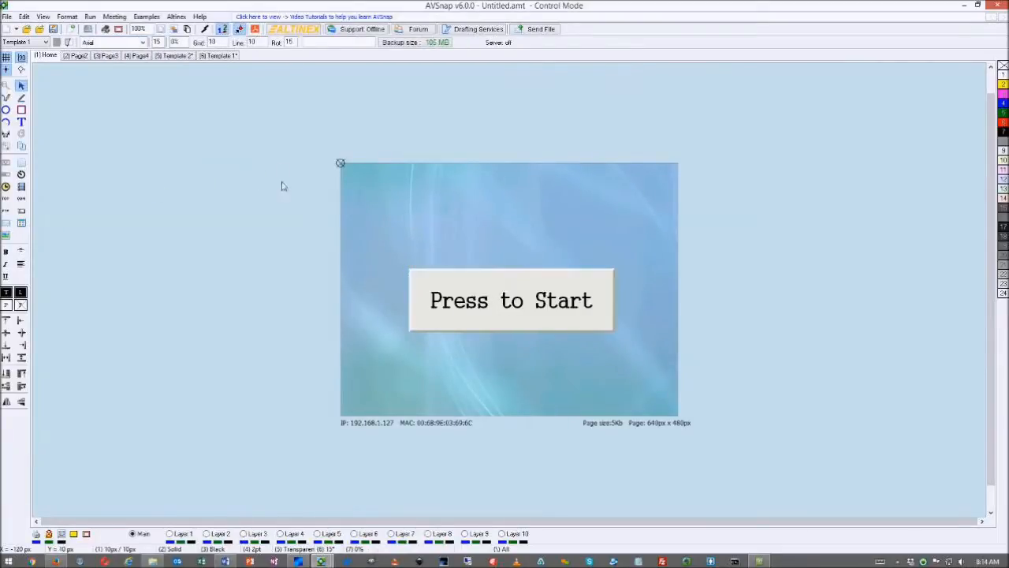
Move the Press to Start button down about 40 px and place the AVSnap logo image, about 353 x 83 px, above it
{"action": "left_click_drag", "start_coordinate": [536, 310], "coordinate": [537, 331]}
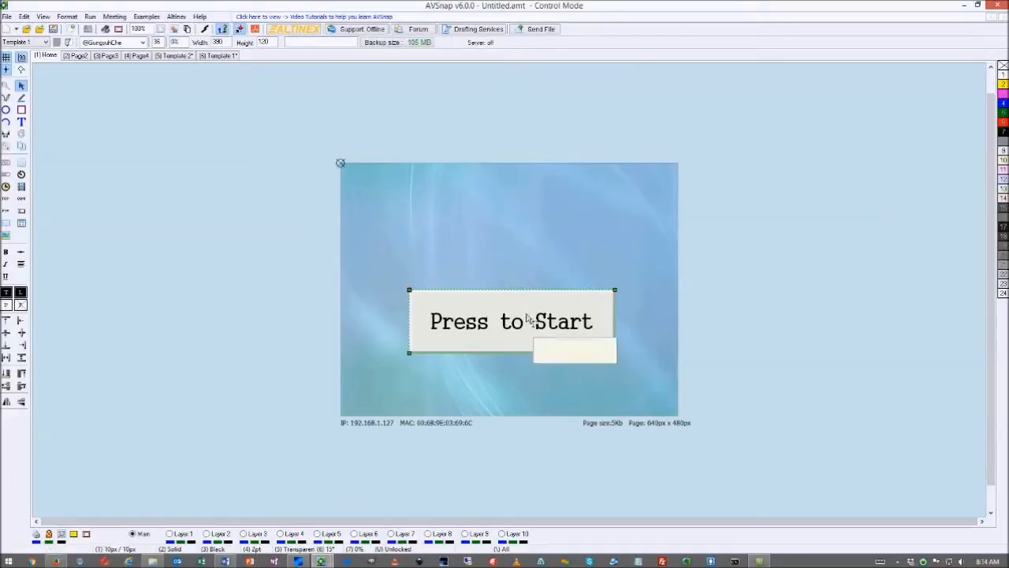
{"action": "left_click", "coordinate": [721, 272]}
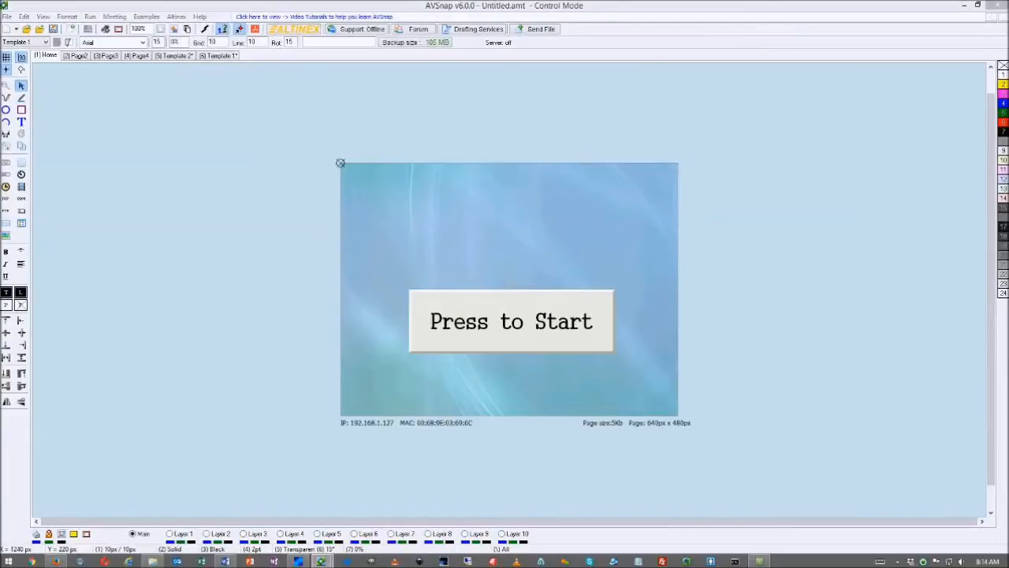
{"action": "left_click_drag", "start_coordinate": [1008, 276], "coordinate": [514, 239]}
{"action": "left_click_drag", "start_coordinate": [521, 190], "coordinate": [523, 204]}
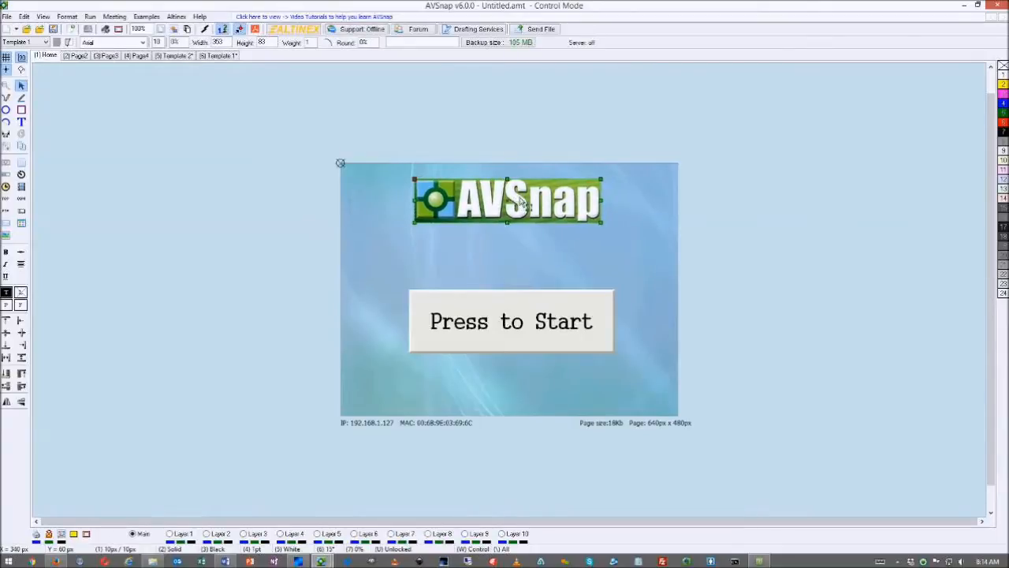
{"action": "left_click", "coordinate": [814, 282]}
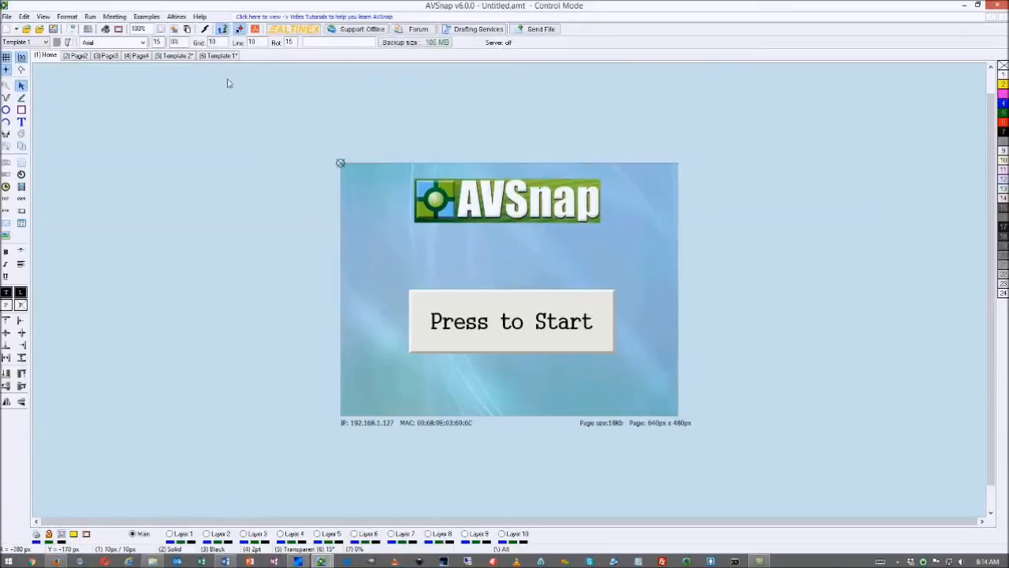
Add a page link to the HOME button on the Template 2 page that opens the Home page
{"action": "left_click", "coordinate": [187, 58]}
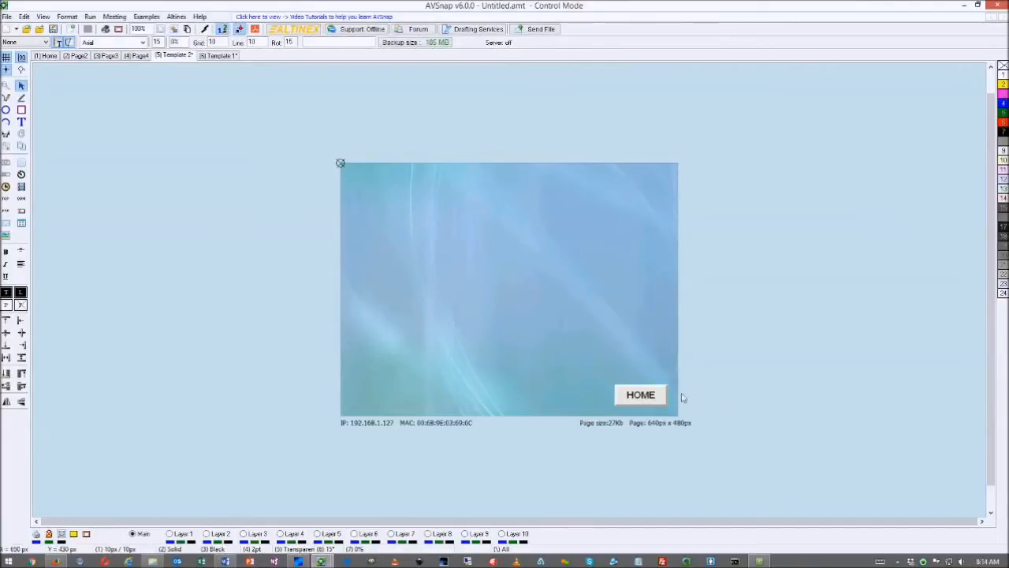
{"action": "right_click", "coordinate": [655, 394]}
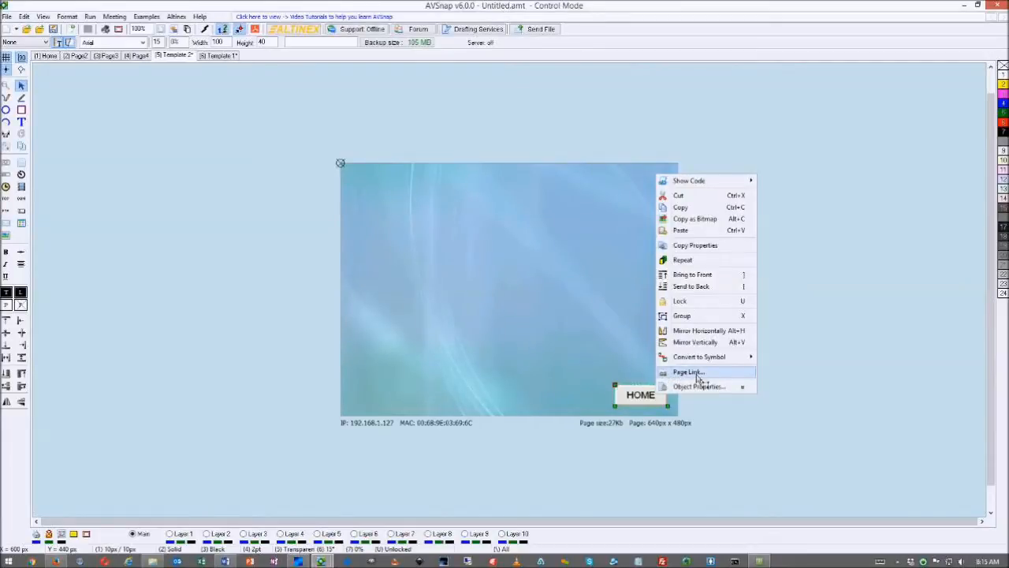
{"action": "left_click", "coordinate": [691, 375]}
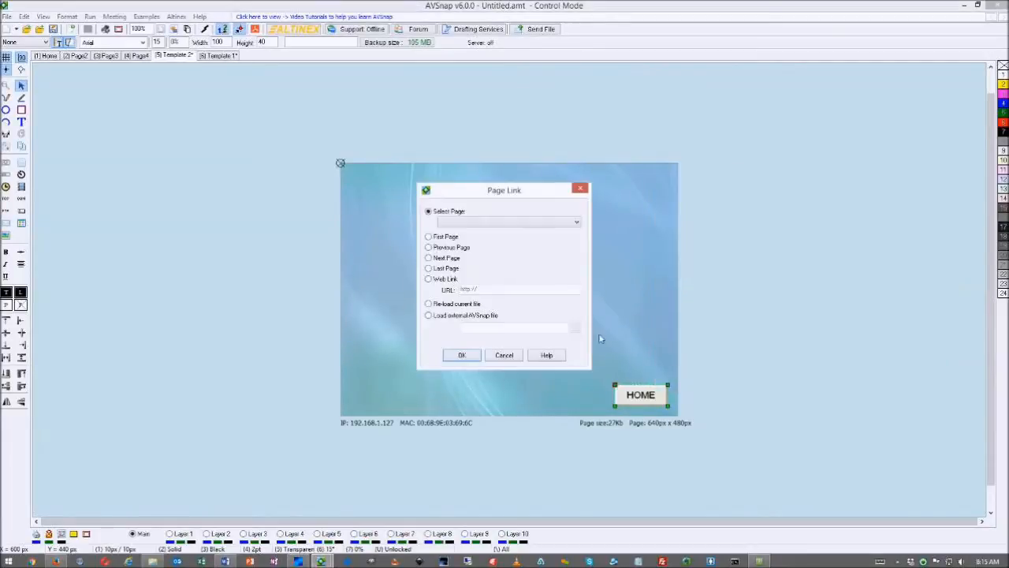
{"action": "left_click", "coordinate": [578, 223]}
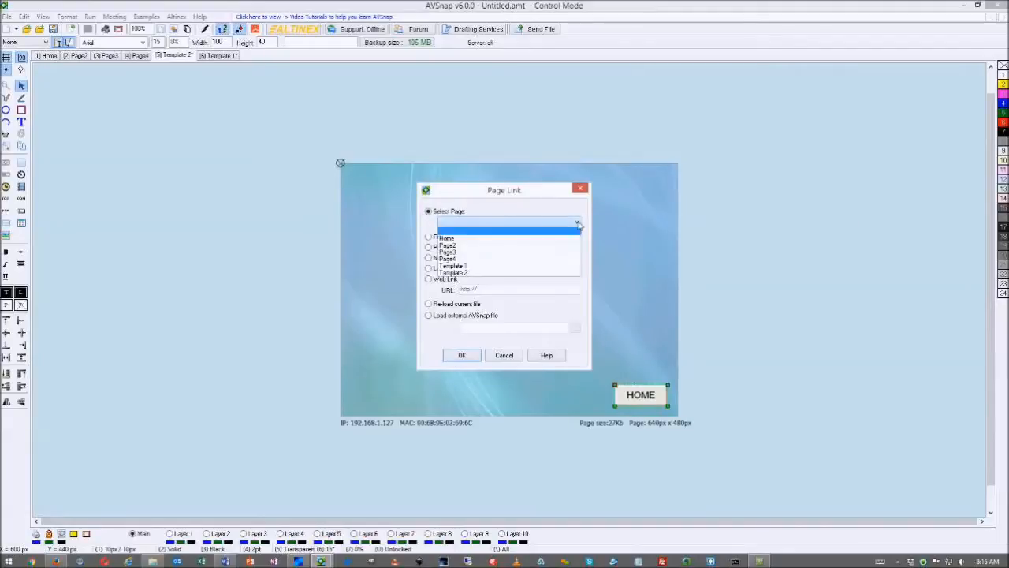
{"action": "left_click", "coordinate": [446, 238]}
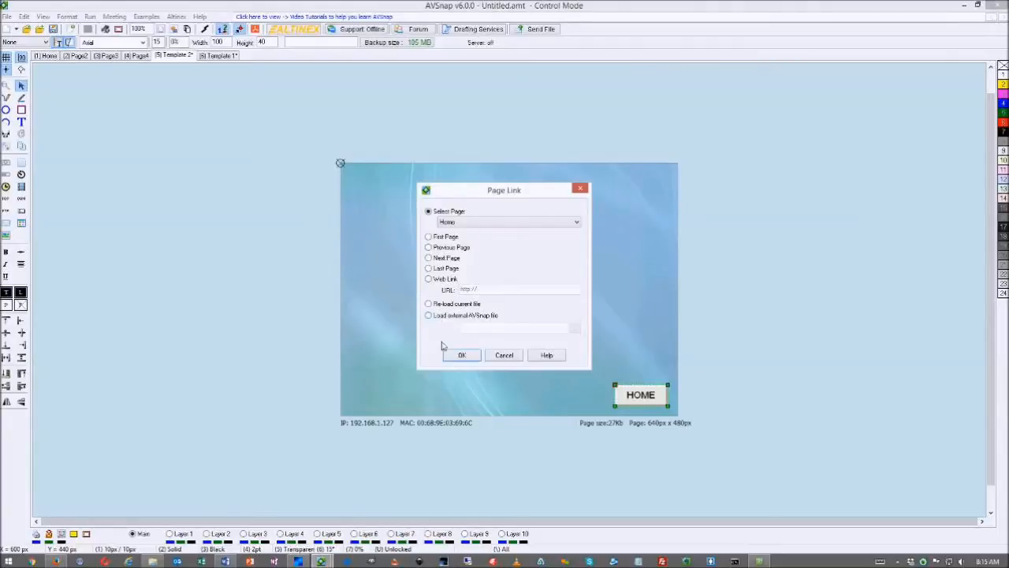
{"action": "left_click", "coordinate": [463, 357]}
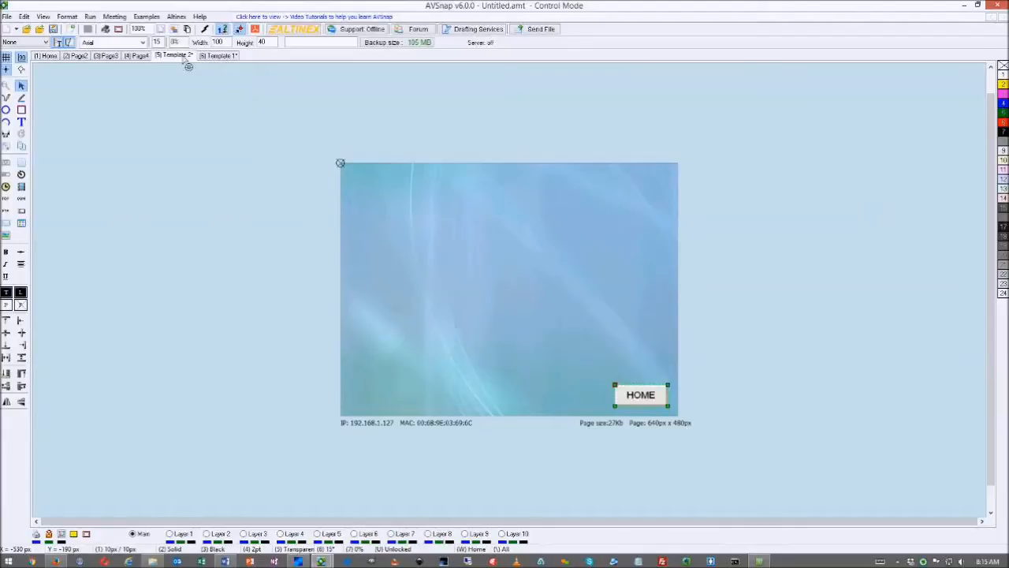
Rename the second page as Control
{"action": "double_click", "coordinate": [79, 58]}
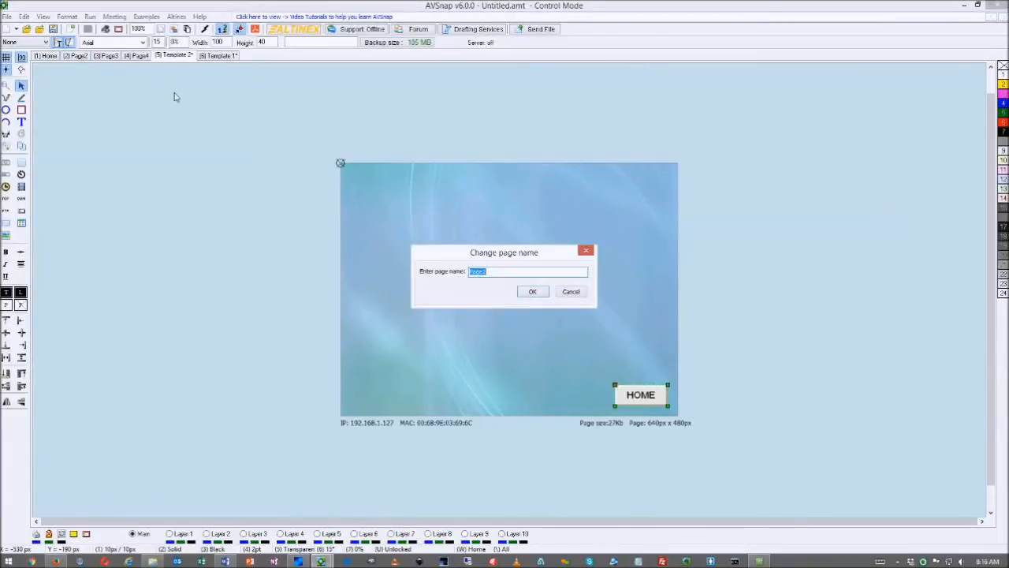
{"action": "type", "text": "Control"}
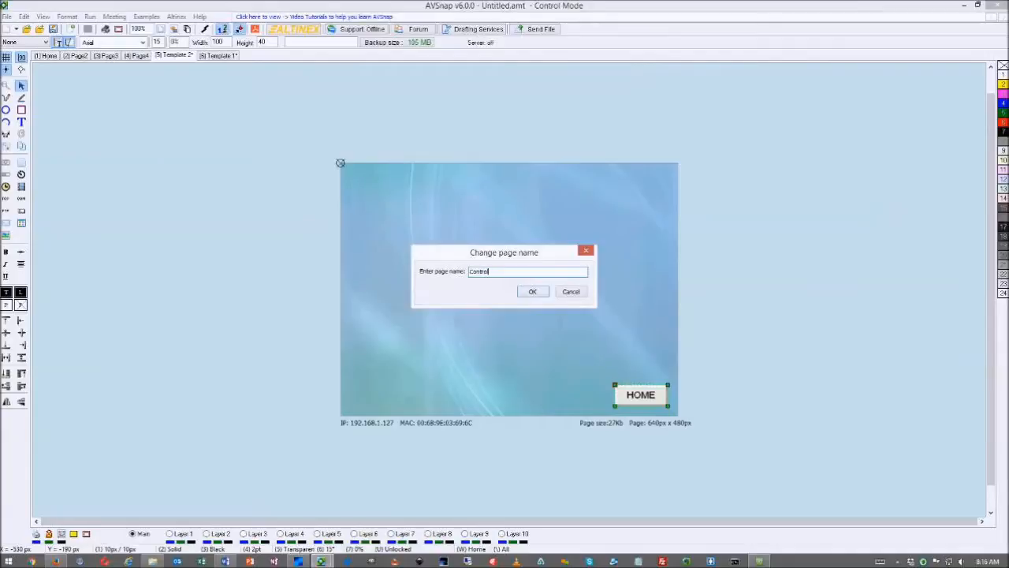
{"action": "left_click", "coordinate": [526, 292]}
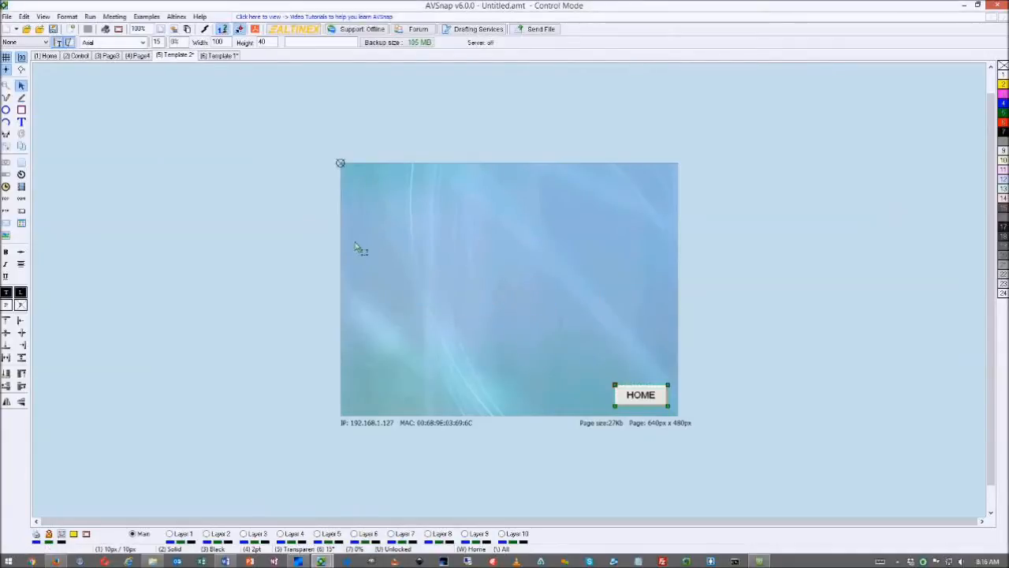
Apply Template 2 to the Control page and compare the page with the Home page
{"action": "left_click", "coordinate": [80, 57]}
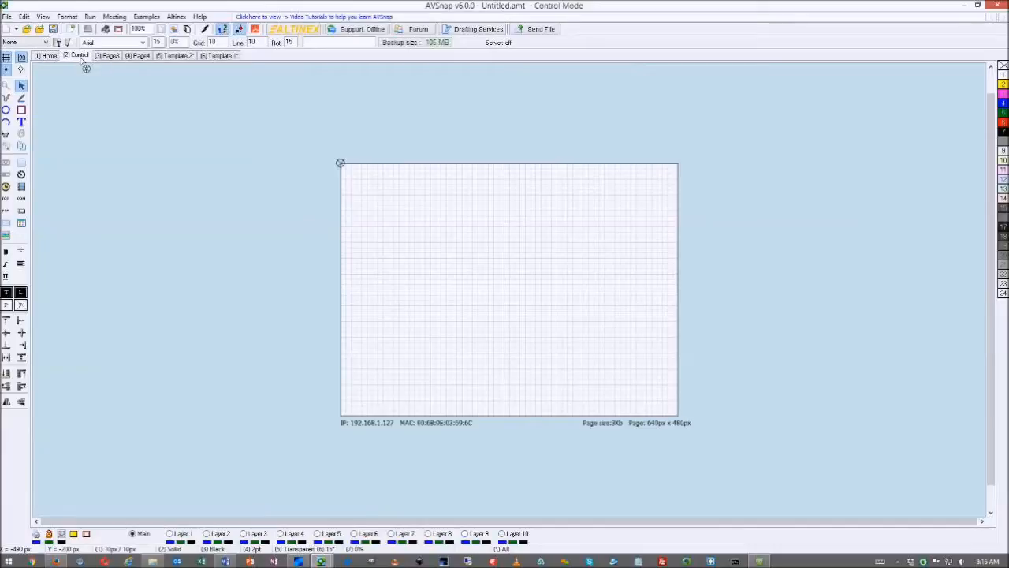
{"action": "left_click", "coordinate": [22, 41]}
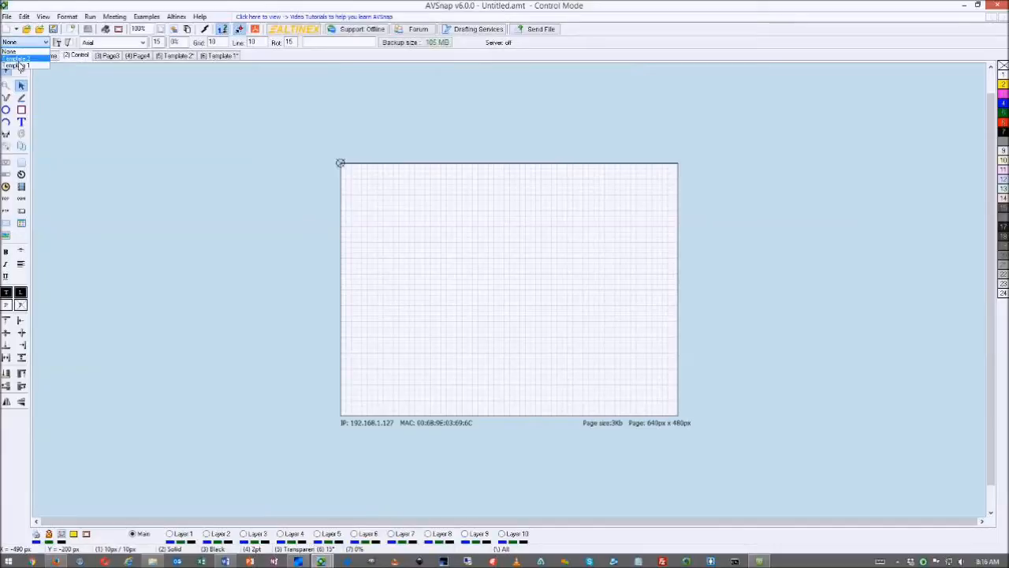
{"action": "left_click", "coordinate": [20, 59]}
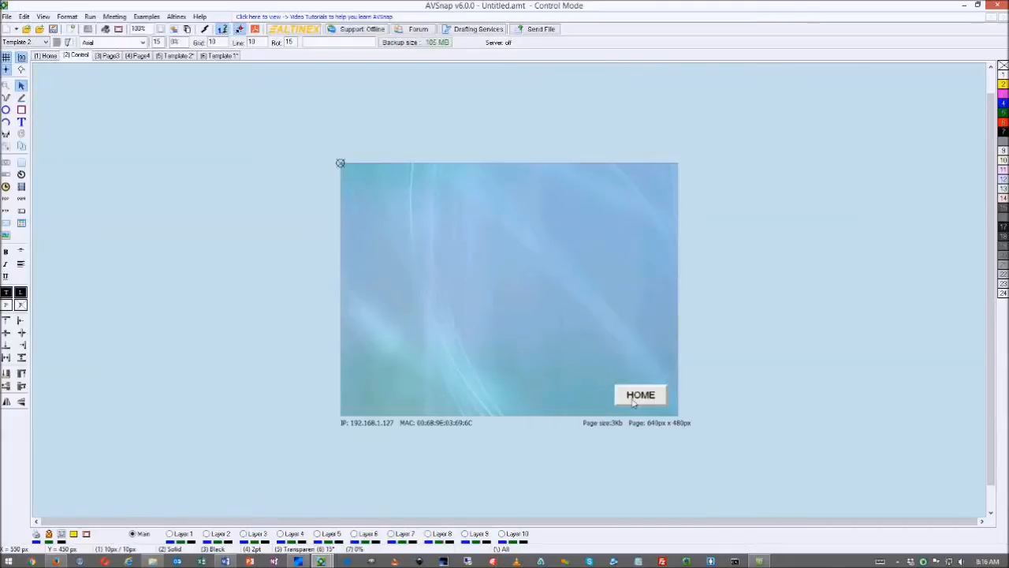
{"action": "left_click", "coordinate": [43, 56]}
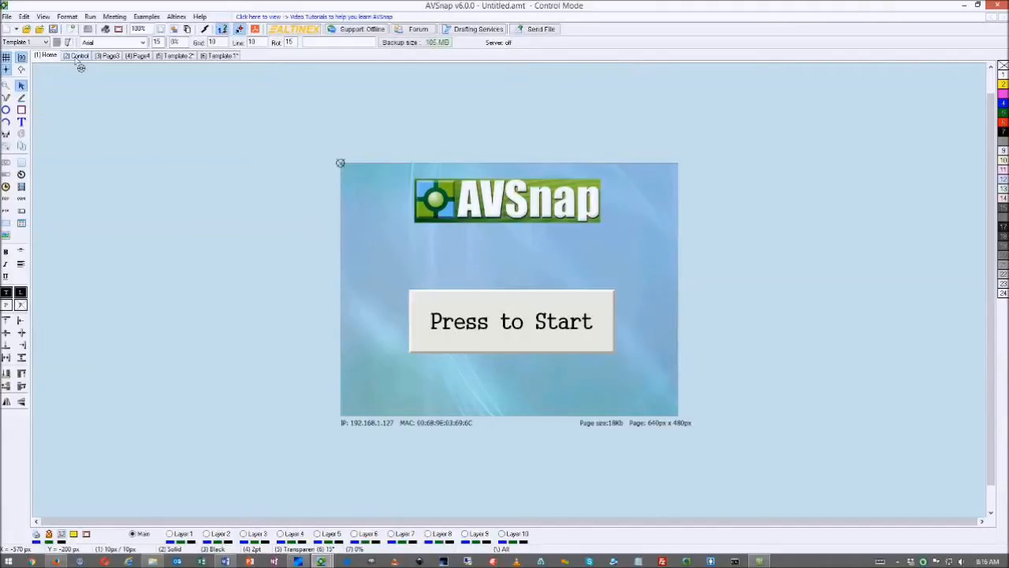
{"action": "left_click", "coordinate": [78, 56]}
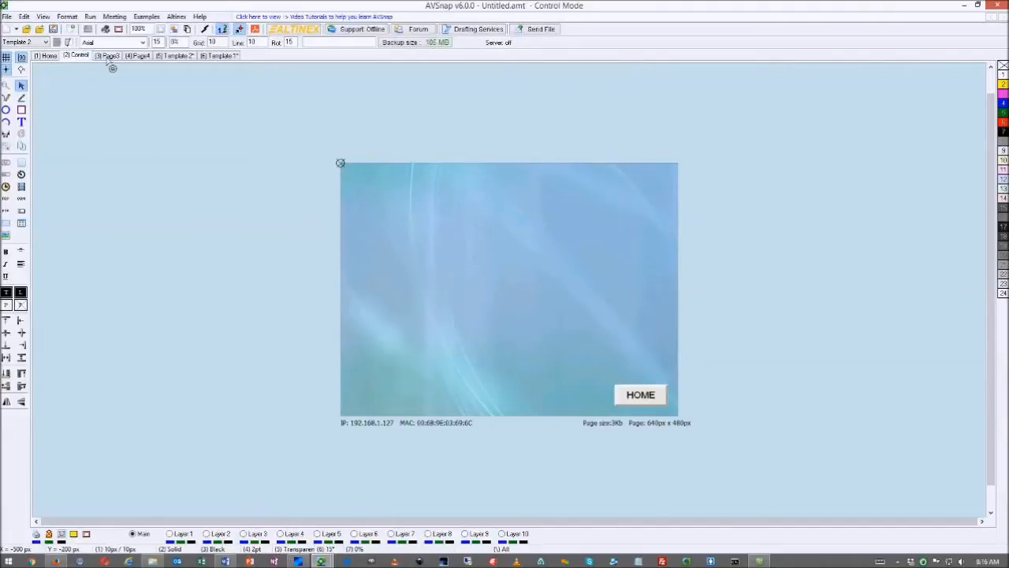
Rename the third page as Blank
{"action": "left_click", "coordinate": [108, 58]}
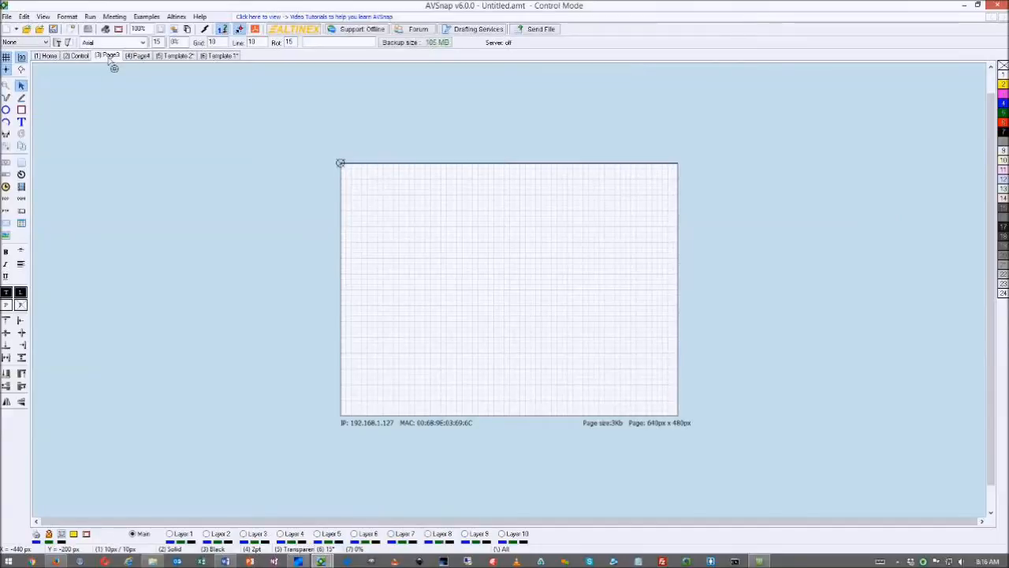
{"action": "double_click", "coordinate": [110, 61]}
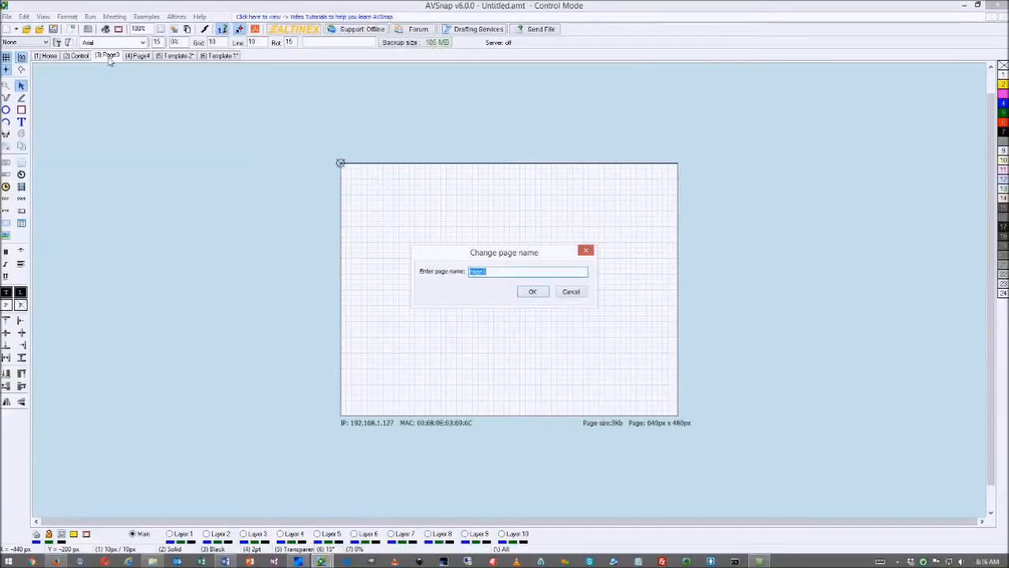
{"action": "type", "text": "tile"}
{"action": "left_click", "coordinate": [532, 292]}
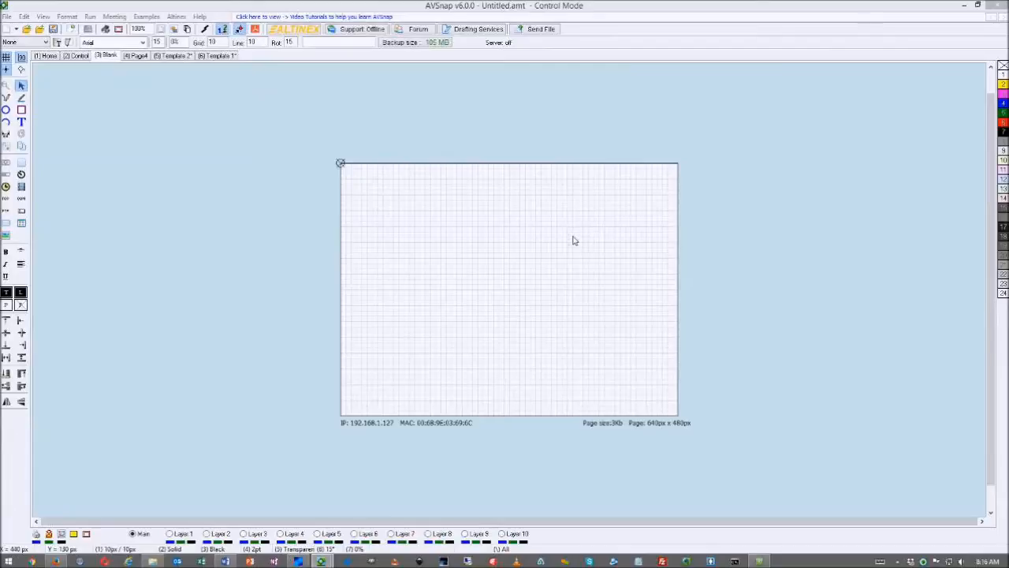
Set the third page's background color to black in its page setup
{"action": "double_click", "coordinate": [441, 206]}
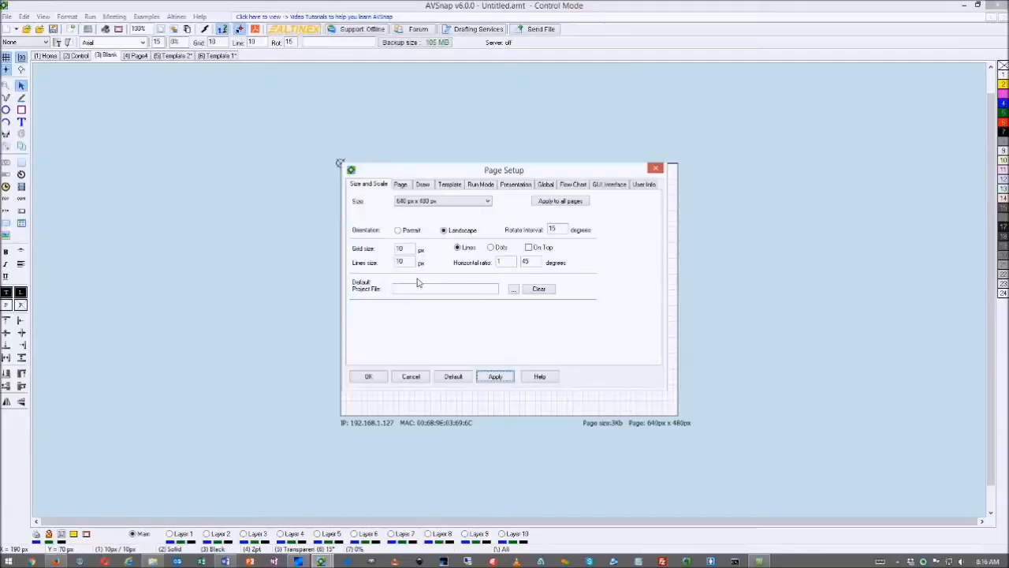
{"action": "left_click", "coordinate": [402, 187]}
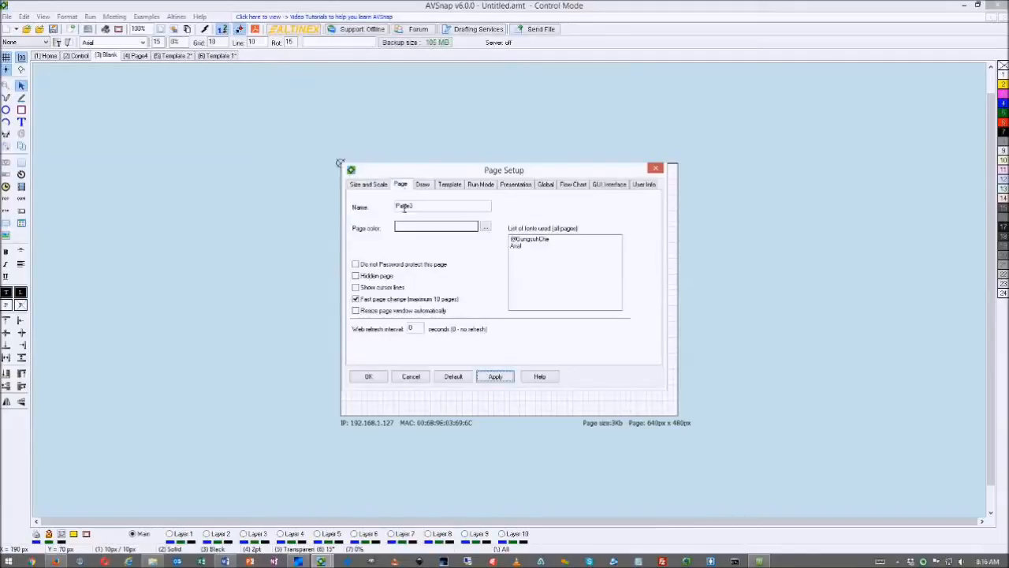
{"action": "left_click", "coordinate": [486, 227]}
{"action": "left_click", "coordinate": [396, 251]}
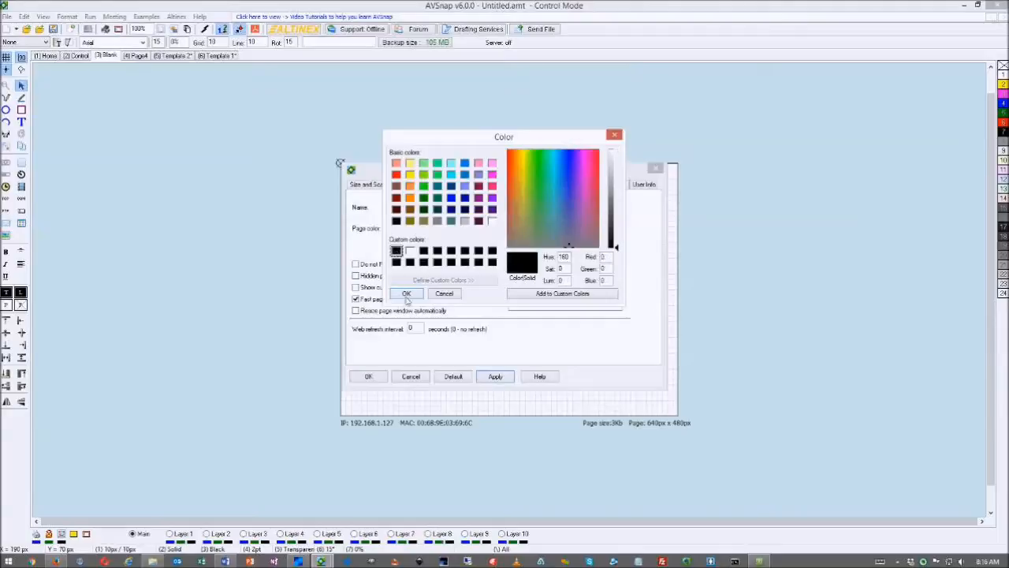
{"action": "left_click", "coordinate": [407, 294]}
{"action": "left_click", "coordinate": [494, 376]}
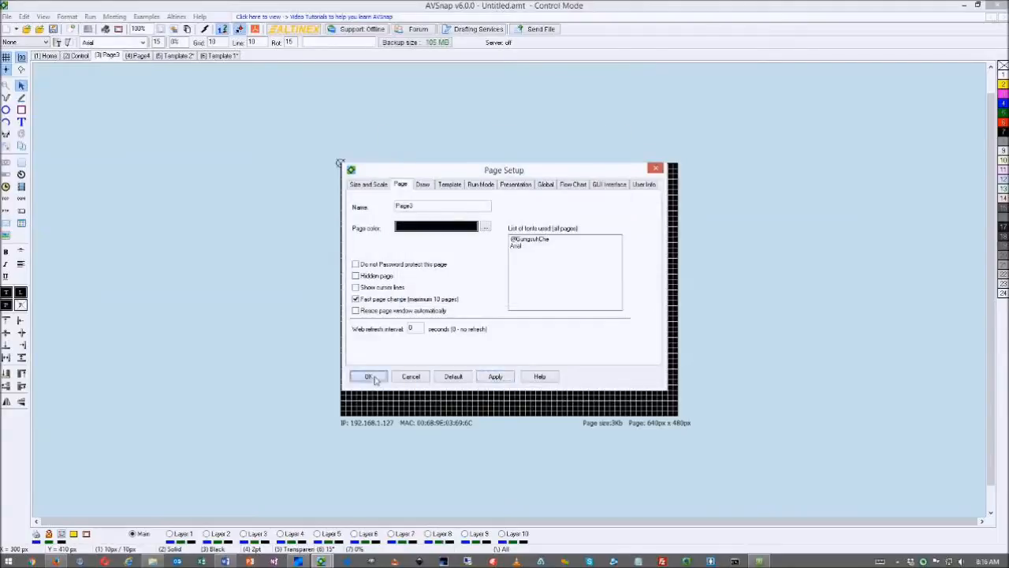
{"action": "left_click", "coordinate": [368, 376]}
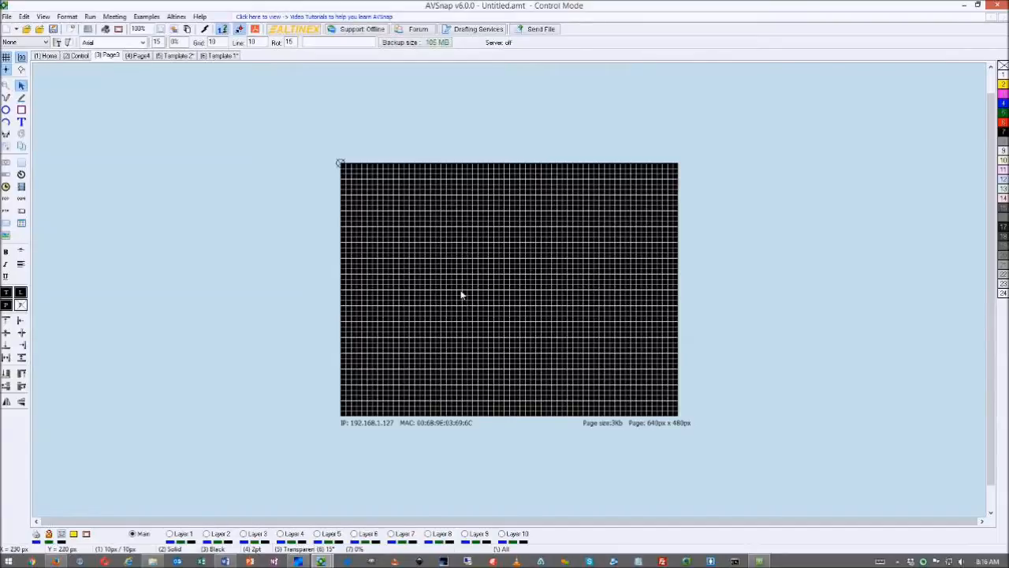
Toggle the page grid to compare both views, leaving it hidden
{"action": "key", "text": "g"}
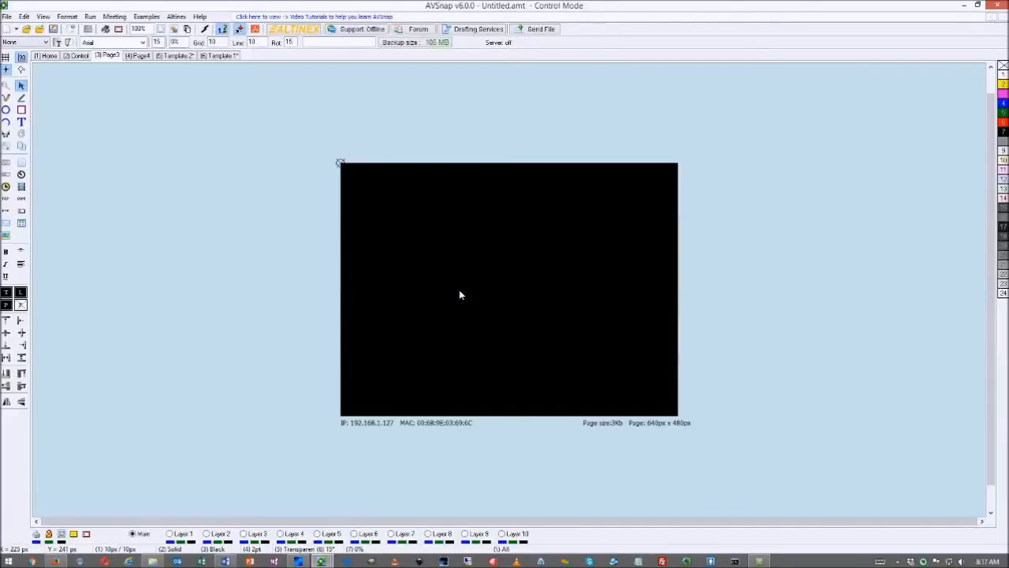
{"action": "key", "text": "g"}
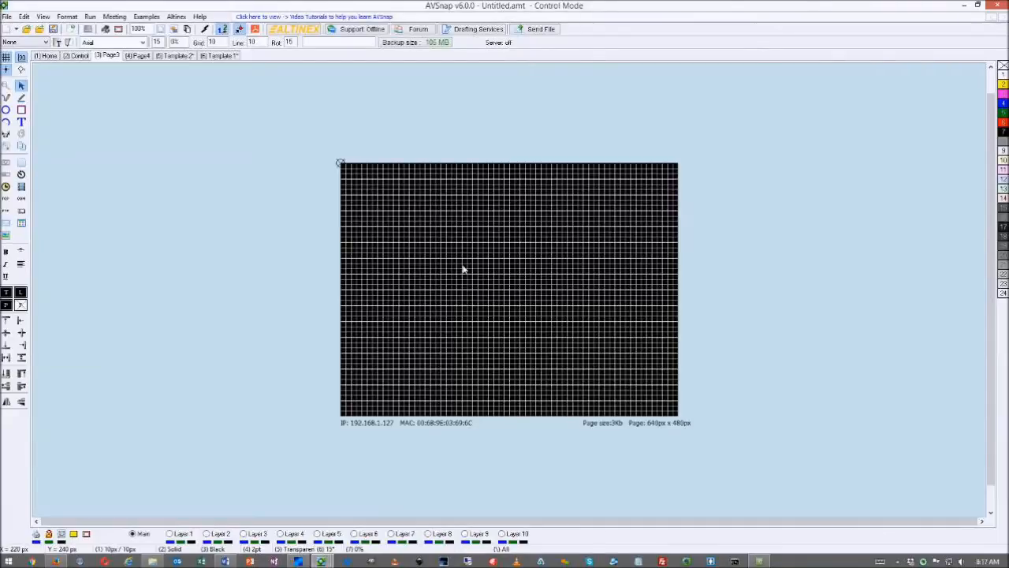
{"action": "key", "text": "g"}
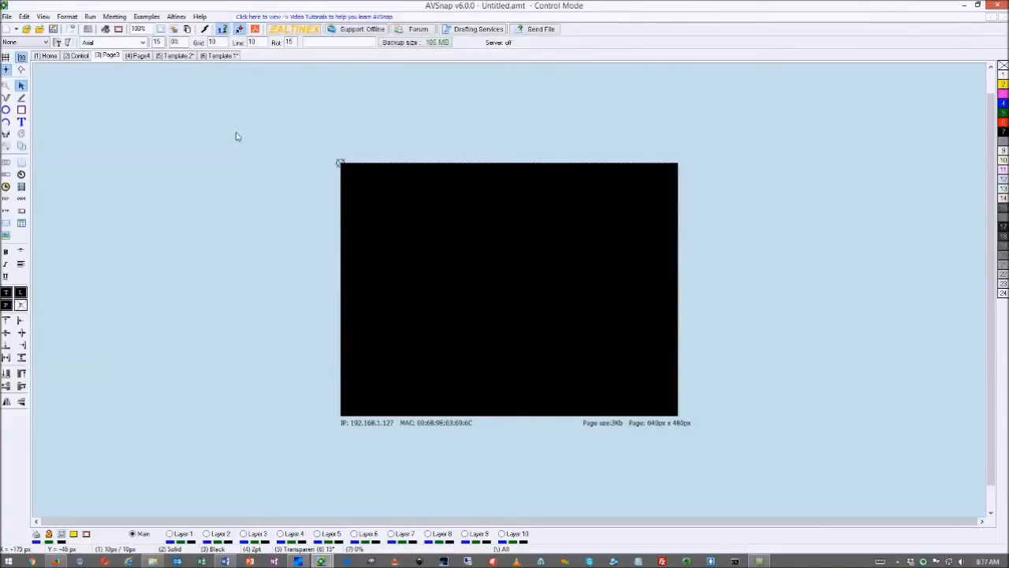
Rename the fourth page as Objects
{"action": "left_click", "coordinate": [142, 58]}
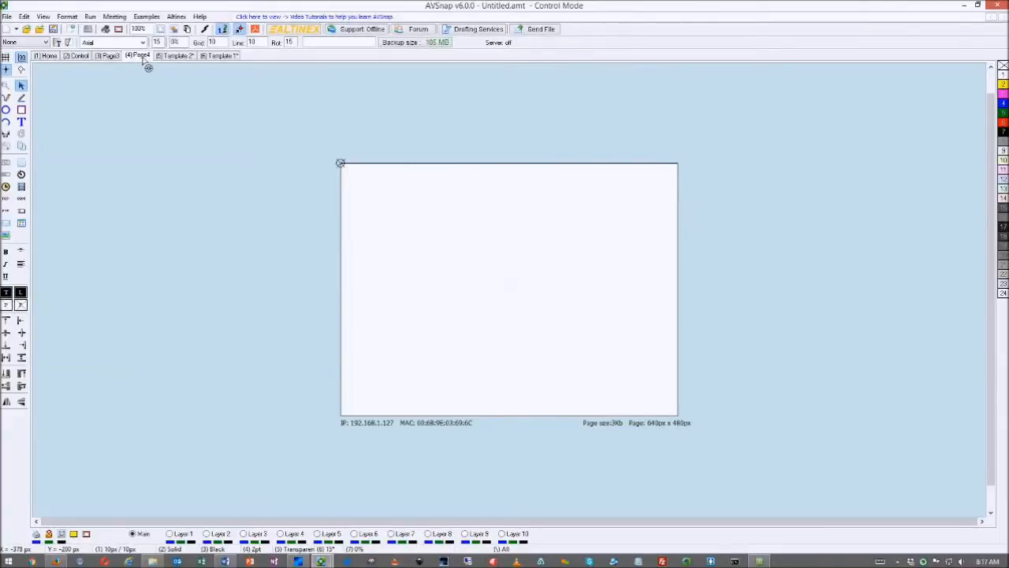
{"action": "double_click", "coordinate": [141, 59]}
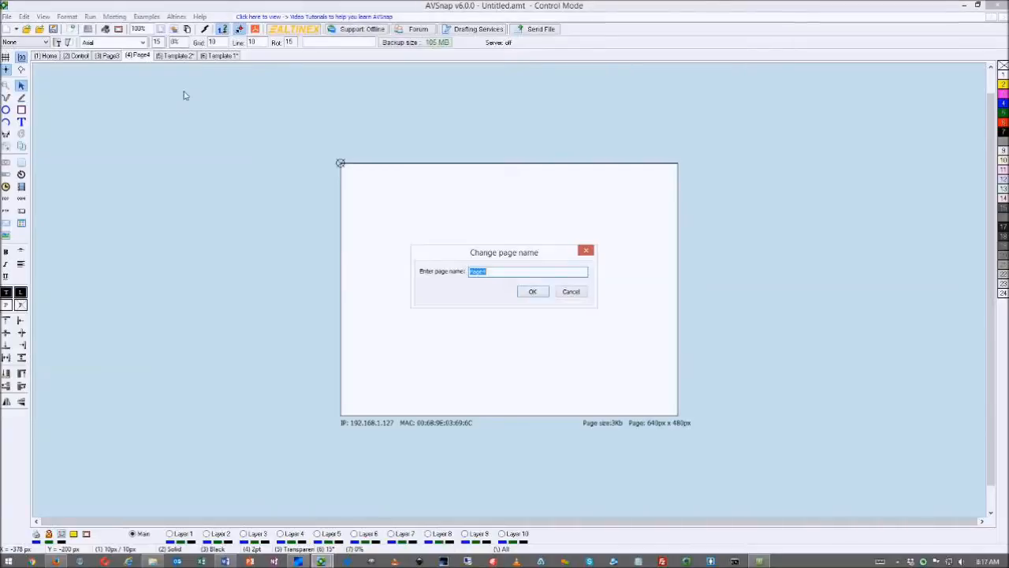
{"action": "type", "text": "Objects"}
{"action": "left_click", "coordinate": [533, 292]}
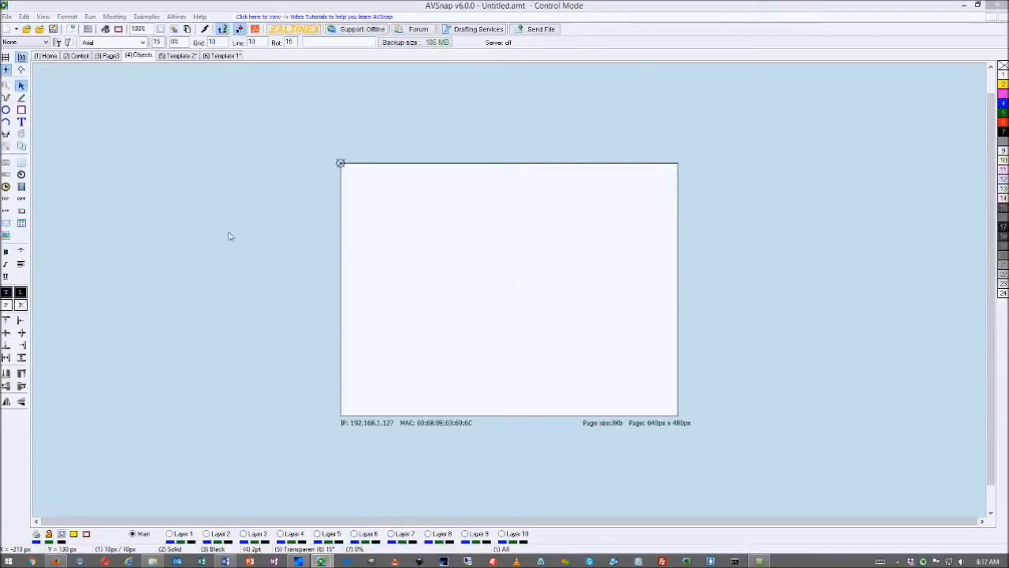
Place three TCP objects down the left side of the Objects page and one COM object near its upper right
{"action": "left_click", "coordinate": [6, 198]}
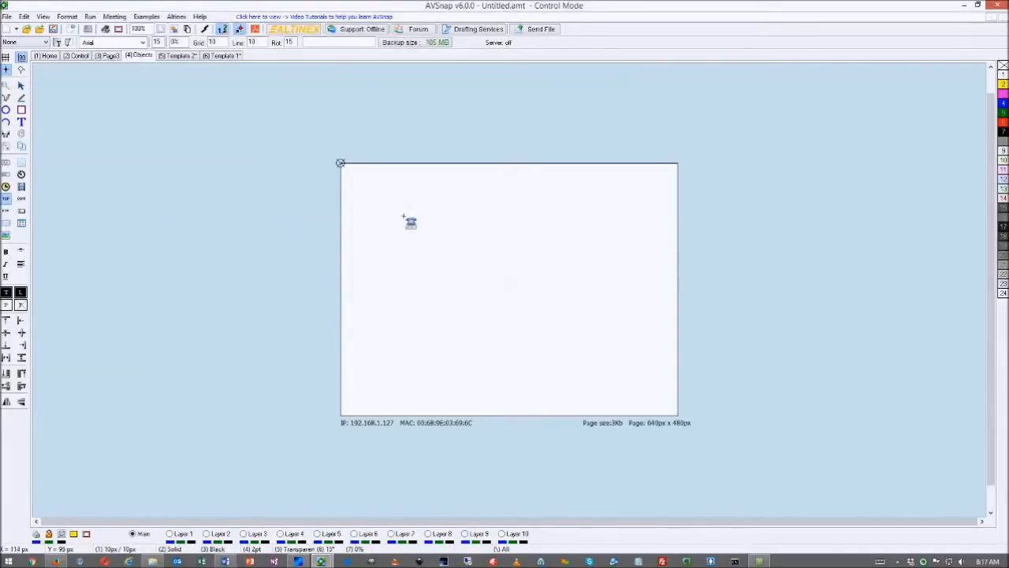
{"action": "left_click", "coordinate": [378, 205]}
{"action": "left_click", "coordinate": [388, 280]}
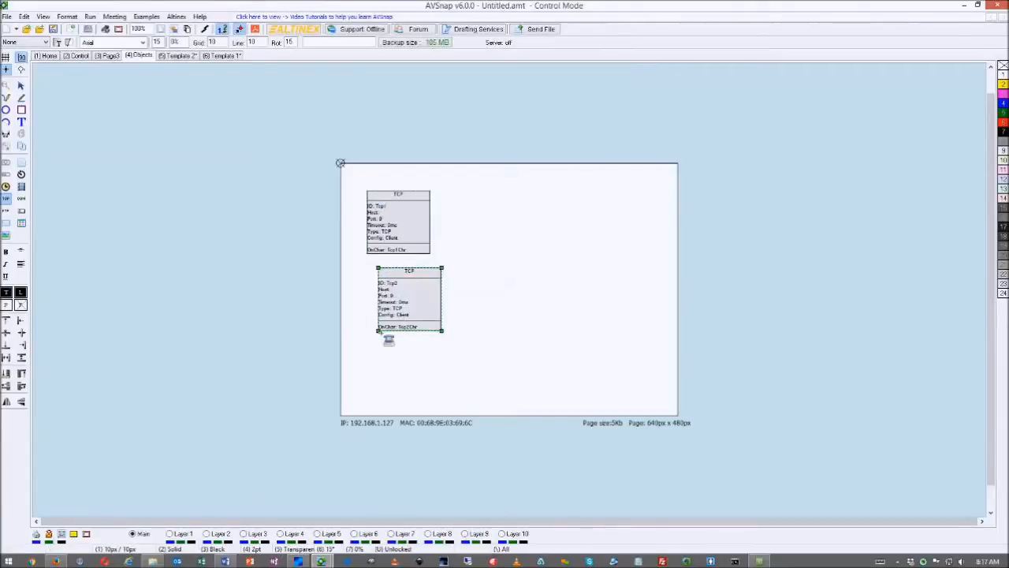
{"action": "left_click", "coordinate": [389, 358]}
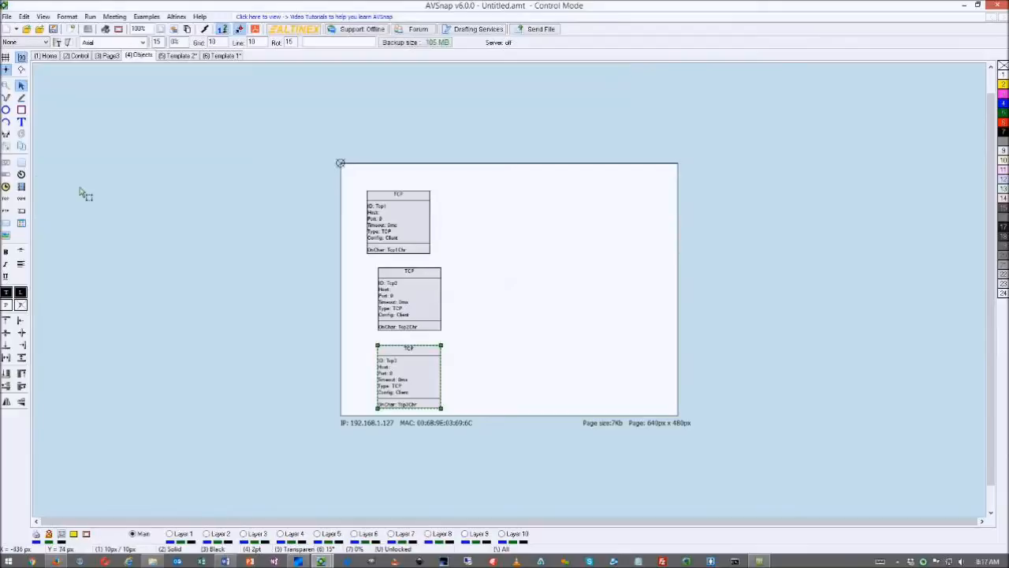
{"action": "left_click", "coordinate": [21, 199]}
{"action": "left_click", "coordinate": [608, 220]}
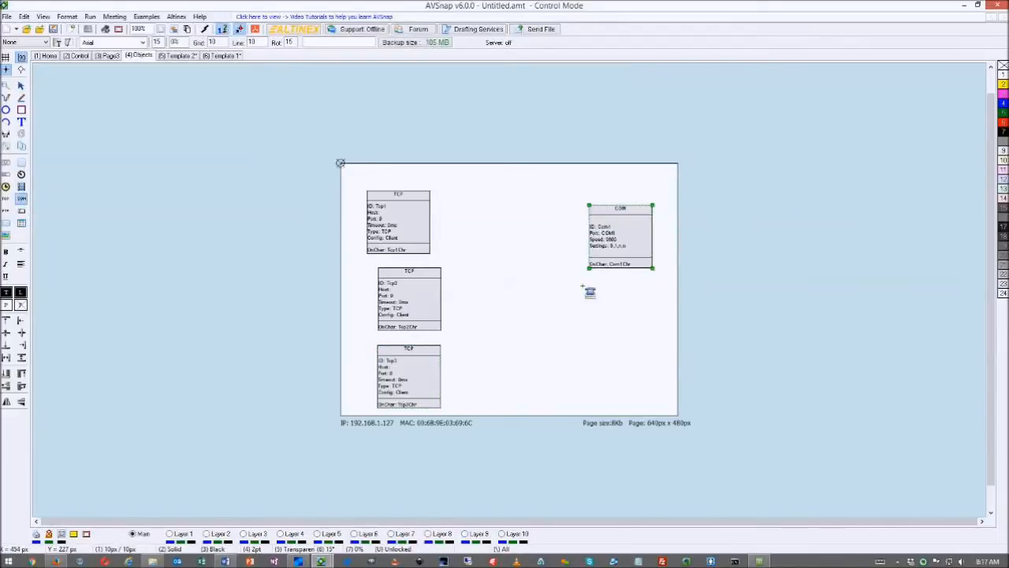
Arrange the three TCP objects in a column along the page's left edge and move the COM object into the page's upper-right corner
{"action": "left_click_drag", "start_coordinate": [395, 224], "coordinate": [378, 212]}
{"action": "left_click_drag", "start_coordinate": [415, 293], "coordinate": [387, 273]}
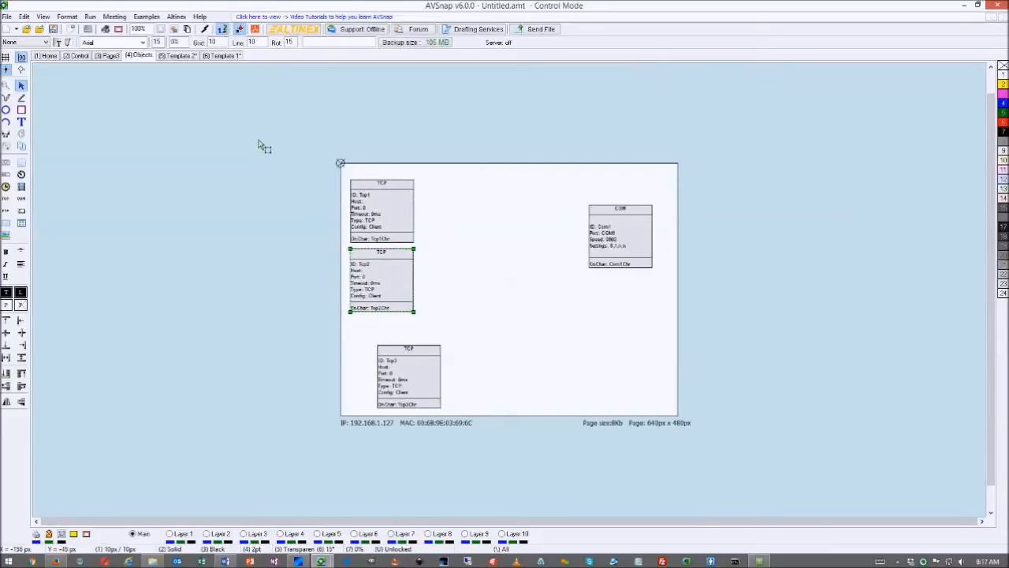
{"action": "left_click_drag", "start_coordinate": [366, 207], "coordinate": [368, 200]}
{"action": "left_click_drag", "start_coordinate": [384, 268], "coordinate": [386, 261]}
{"action": "left_click_drag", "start_coordinate": [403, 366], "coordinate": [380, 335]}
{"action": "left_click_drag", "start_coordinate": [633, 244], "coordinate": [648, 213]}
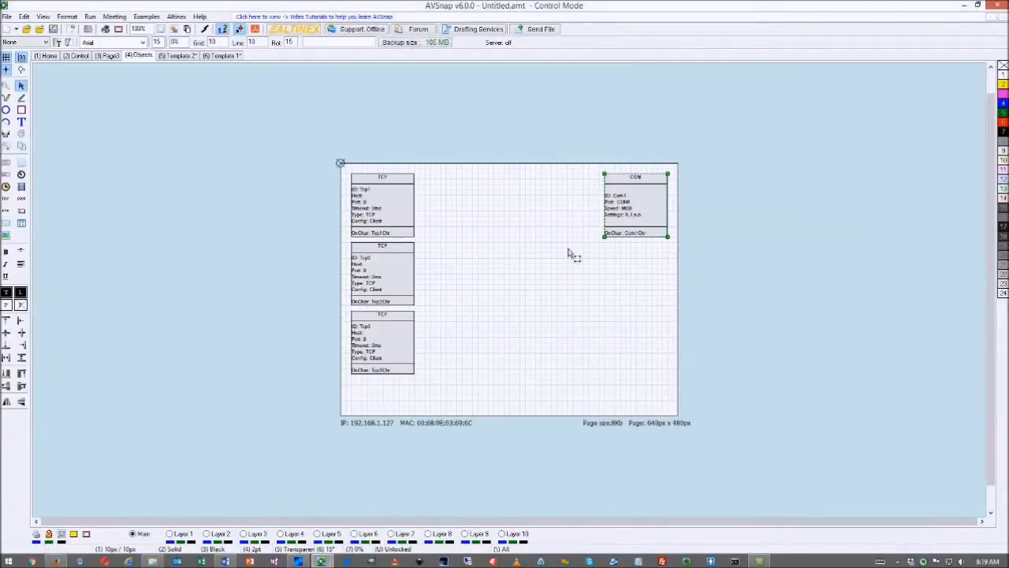
Add the text label "Control Amplifier" below the COM object, about 100 x 37 px
{"action": "left_click", "coordinate": [519, 265]}
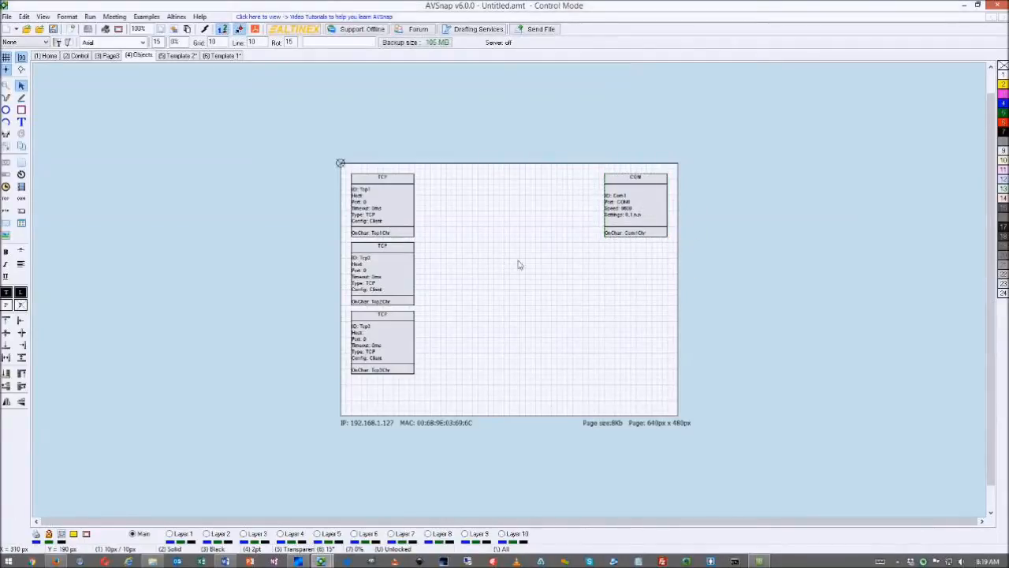
{"action": "left_click", "coordinate": [611, 254]}
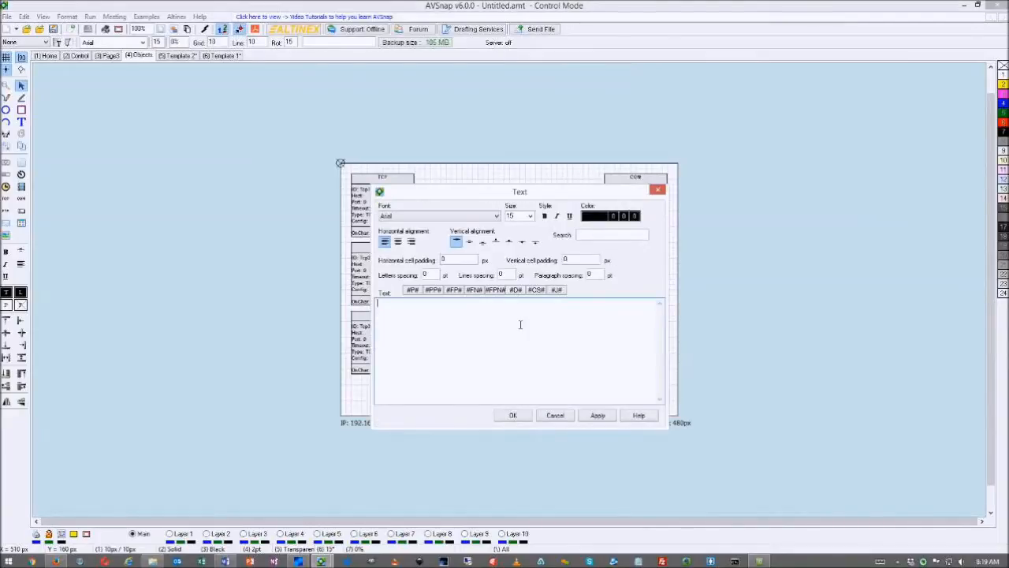
{"action": "type", "text": "Control Amplifier"}
{"action": "left_click", "coordinate": [512, 415]}
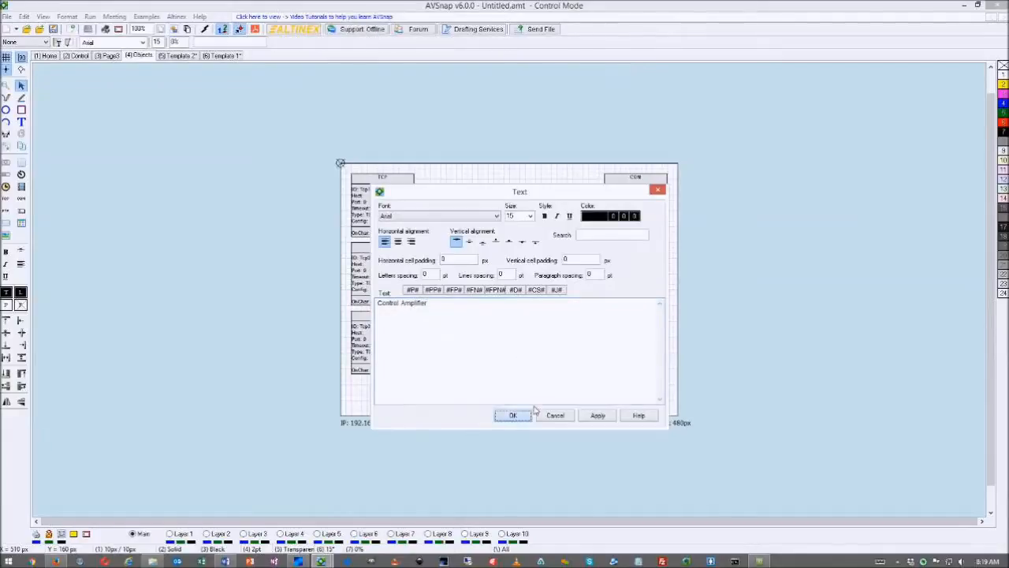
{"action": "left_click_drag", "start_coordinate": [651, 271], "coordinate": [666, 271]}
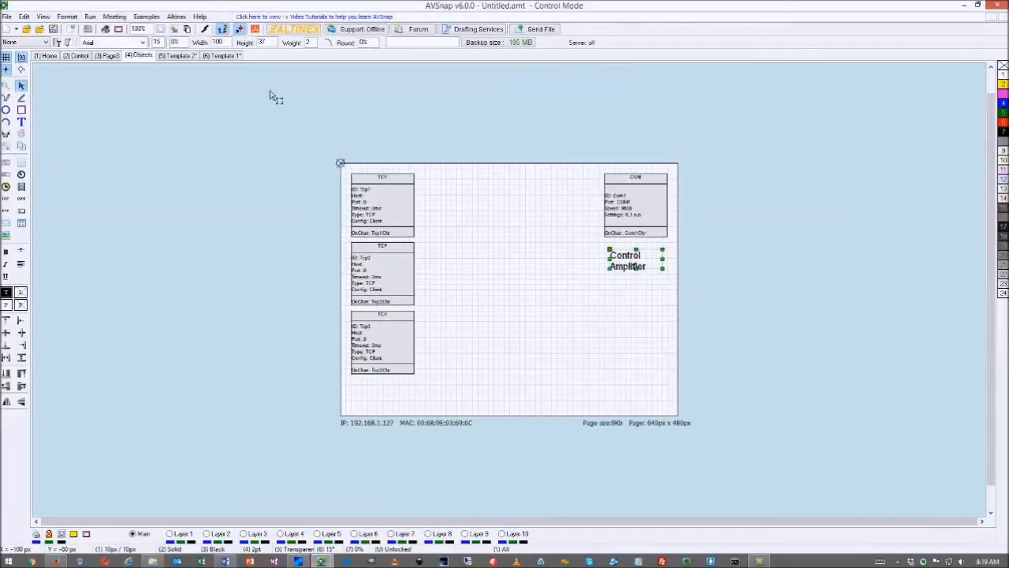
Set the Control Amplifier label's font size to 10, shorten it to 27 px high and center it directly beneath the COM object
{"action": "scroll", "coordinate": [157, 46], "scroll_direction": "down", "scroll_amount": 6}
{"action": "scroll", "coordinate": [157, 46], "scroll_direction": "up", "scroll_amount": 1}
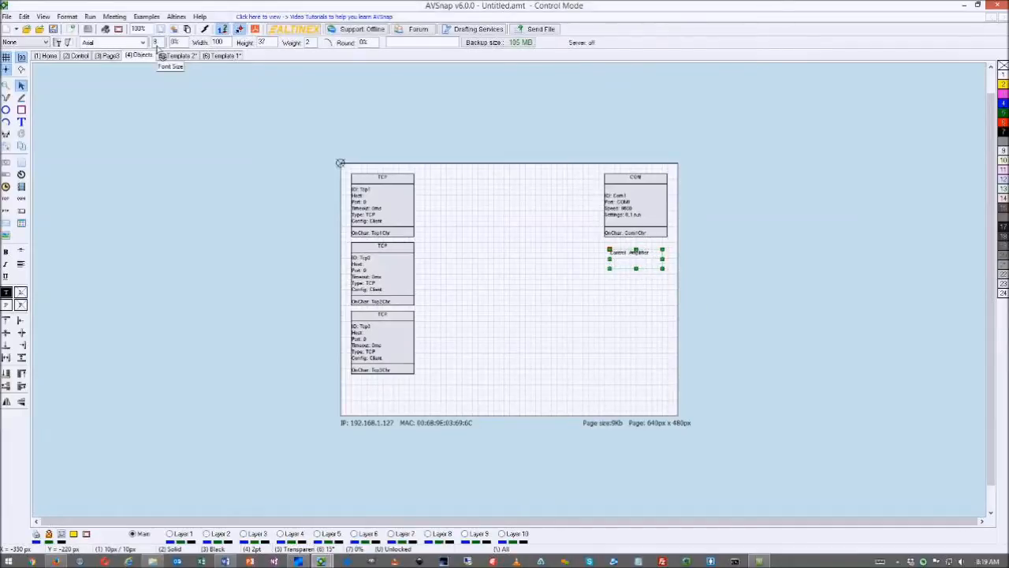
{"action": "left_click_drag", "start_coordinate": [641, 273], "coordinate": [636, 263]}
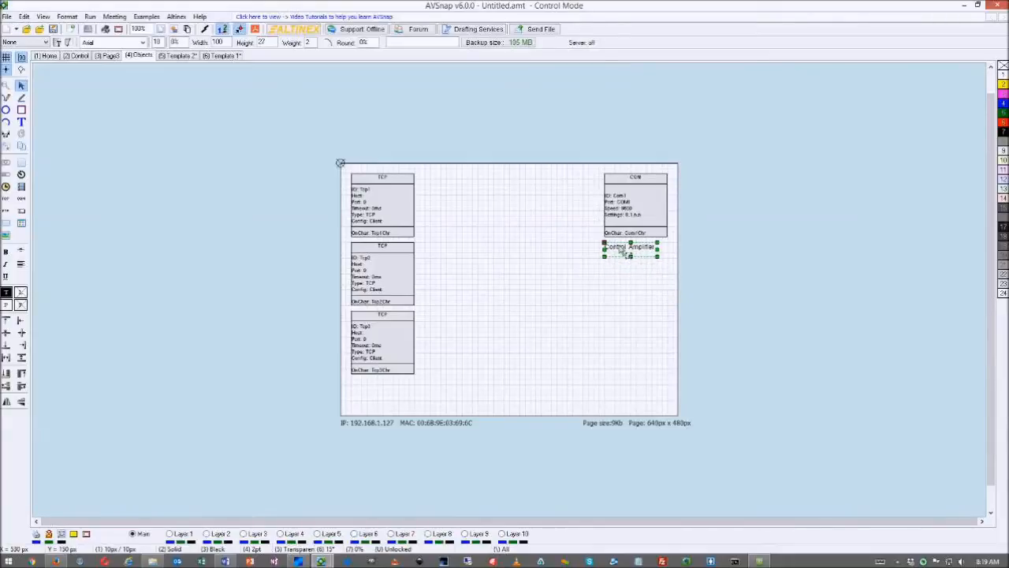
{"action": "left_click", "coordinate": [513, 237]}
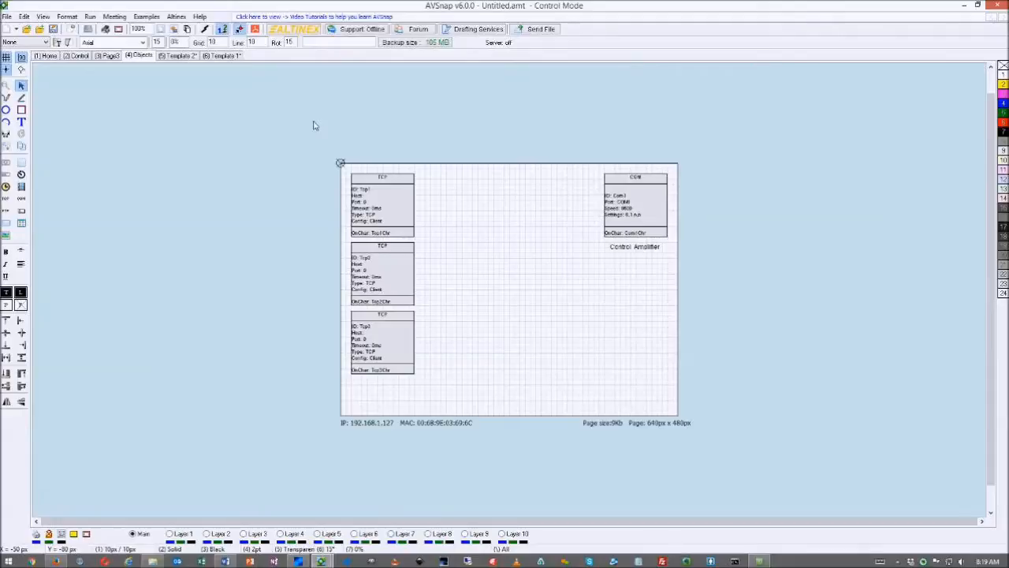
Add one new page to the project without duplicating the page format or copying objects
{"action": "right_click", "coordinate": [305, 96]}
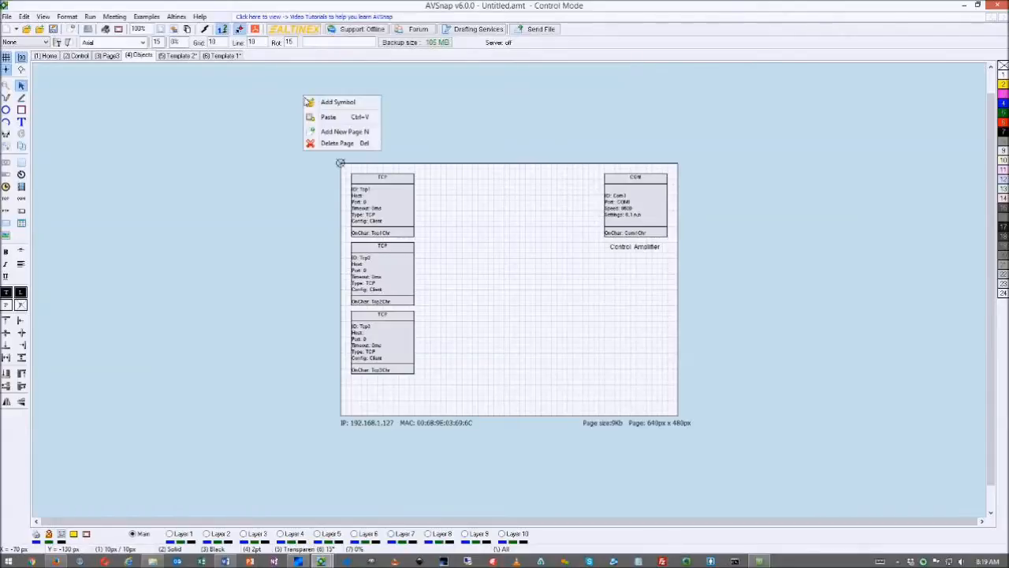
{"action": "left_click", "coordinate": [339, 131]}
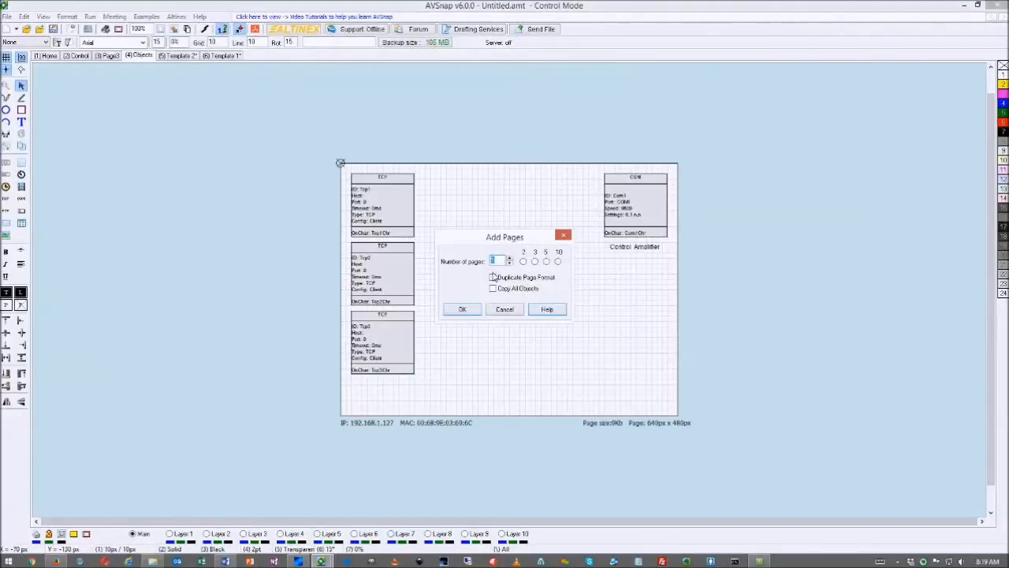
{"action": "left_click", "coordinate": [466, 309]}
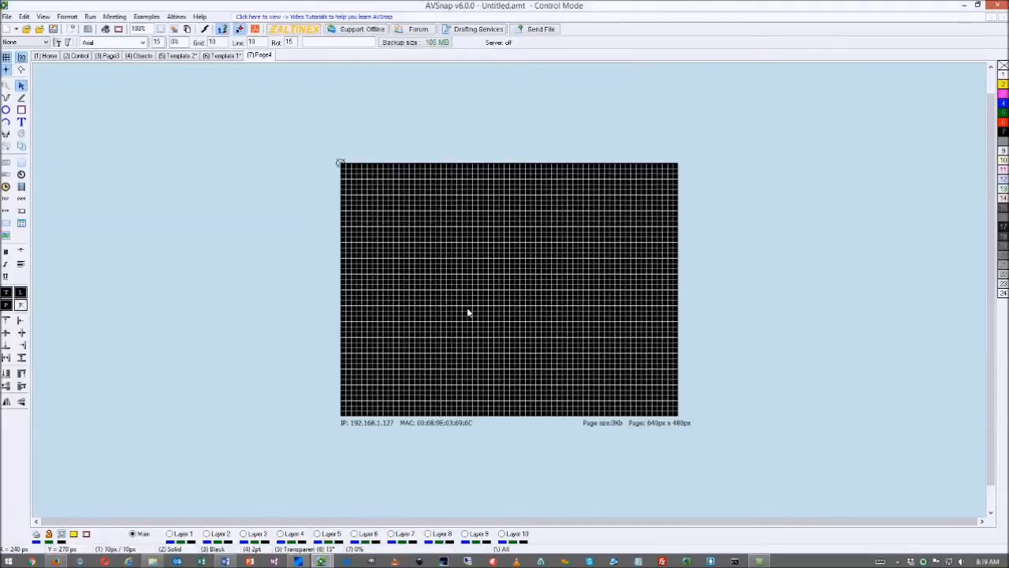
Set the page color of the new Page4 to white
{"action": "double_click", "coordinate": [452, 217]}
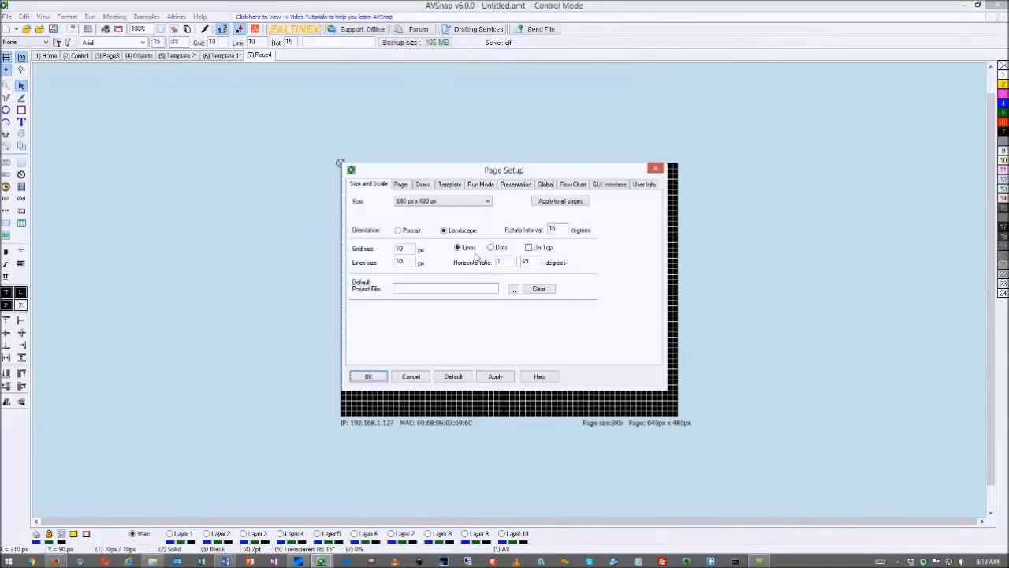
{"action": "left_click", "coordinate": [402, 186]}
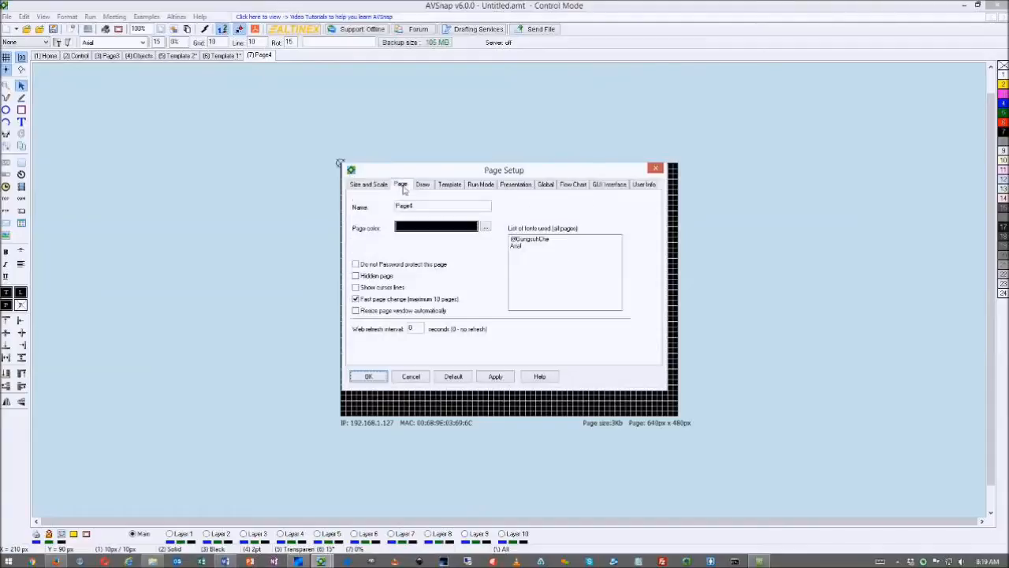
{"action": "left_click", "coordinate": [486, 227]}
{"action": "left_click", "coordinate": [410, 251]}
{"action": "left_click", "coordinate": [407, 293]}
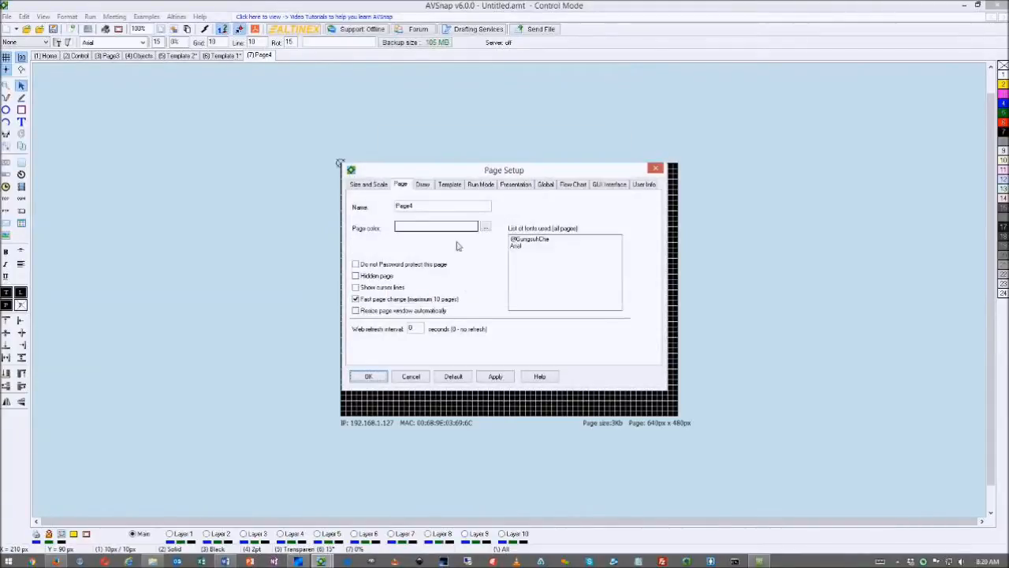
Change the page size to A (US Letter) = 11 in x 8.5 in and apply the page setup
{"action": "left_click", "coordinate": [372, 188]}
{"action": "left_click", "coordinate": [489, 205]}
{"action": "left_click", "coordinate": [435, 215]}
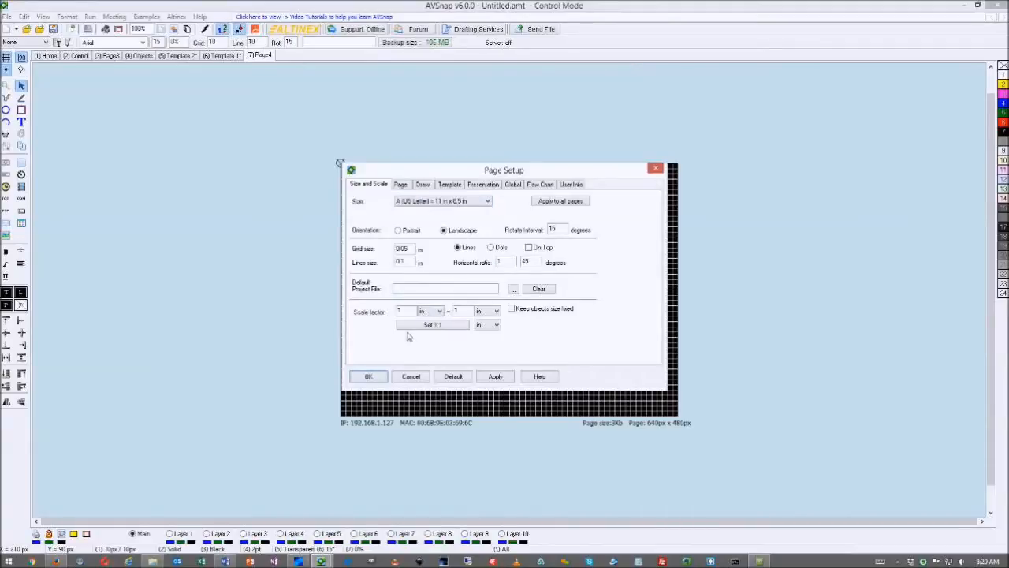
{"action": "left_click", "coordinate": [495, 376]}
{"action": "left_click", "coordinate": [371, 377]}
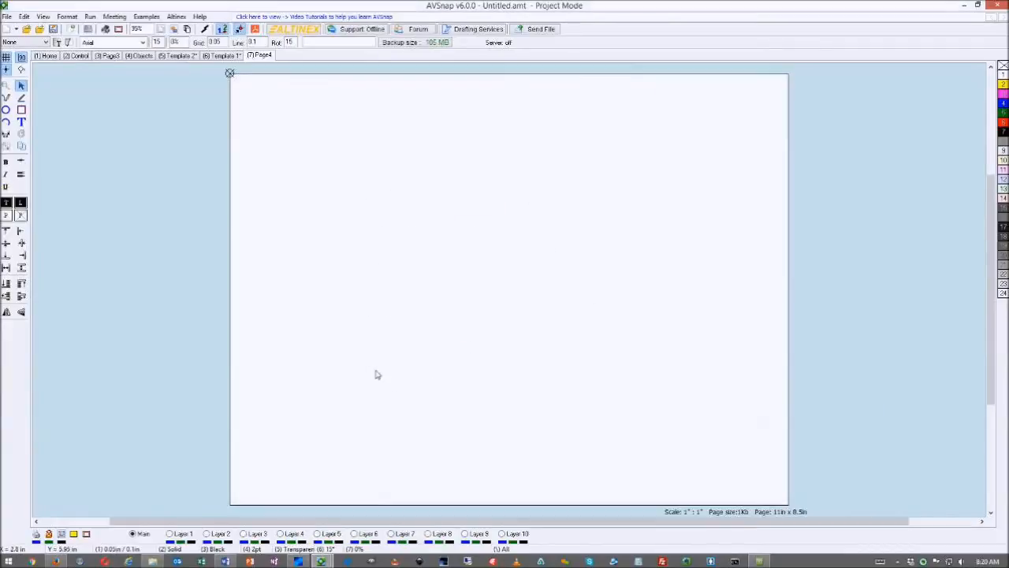
Rename Page4 as Diagram
{"action": "double_click", "coordinate": [267, 55]}
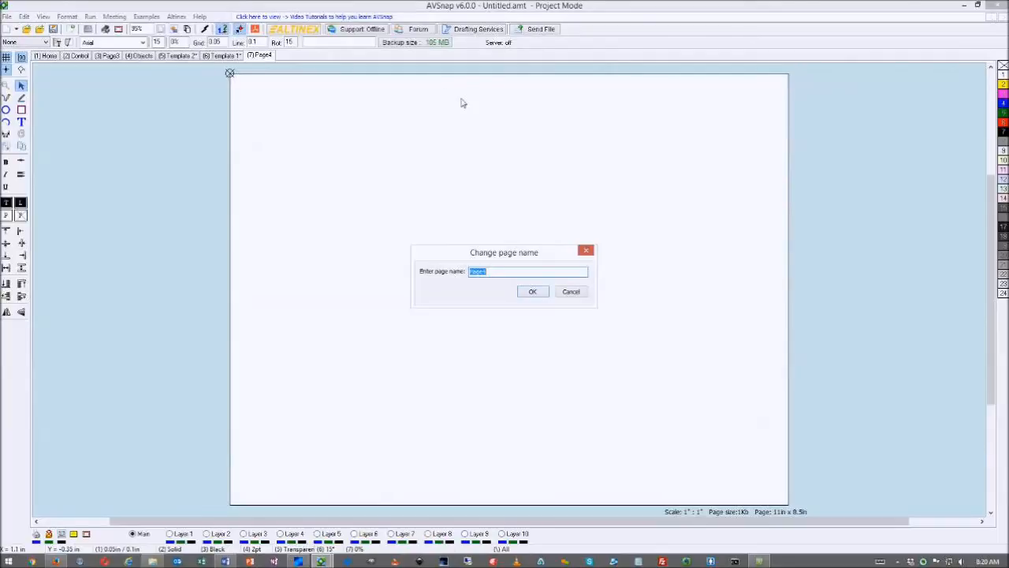
{"action": "type", "text": "Diagram"}
{"action": "left_click", "coordinate": [526, 293]}
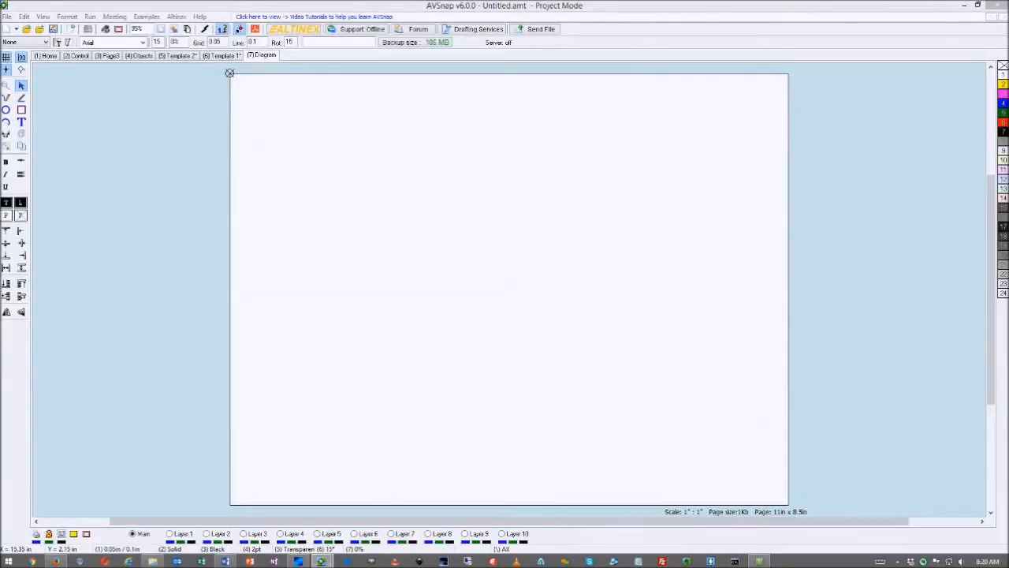
Paste the copied system block diagram onto the Diagram page and deselect it
{"action": "left_click", "coordinate": [480, 345]}
{"action": "key", "text": "ctrl+v"}
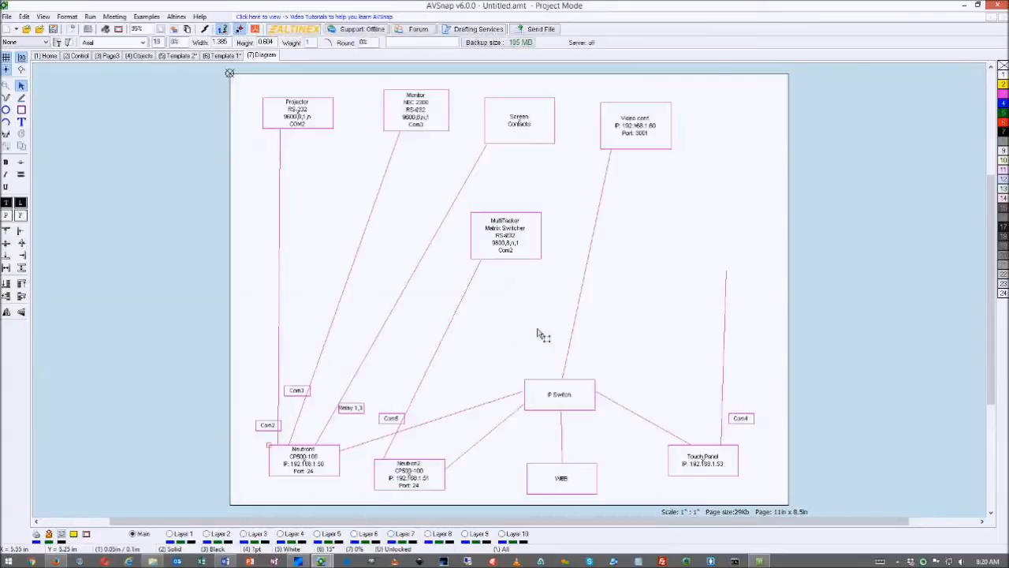
{"action": "left_click", "coordinate": [711, 252]}
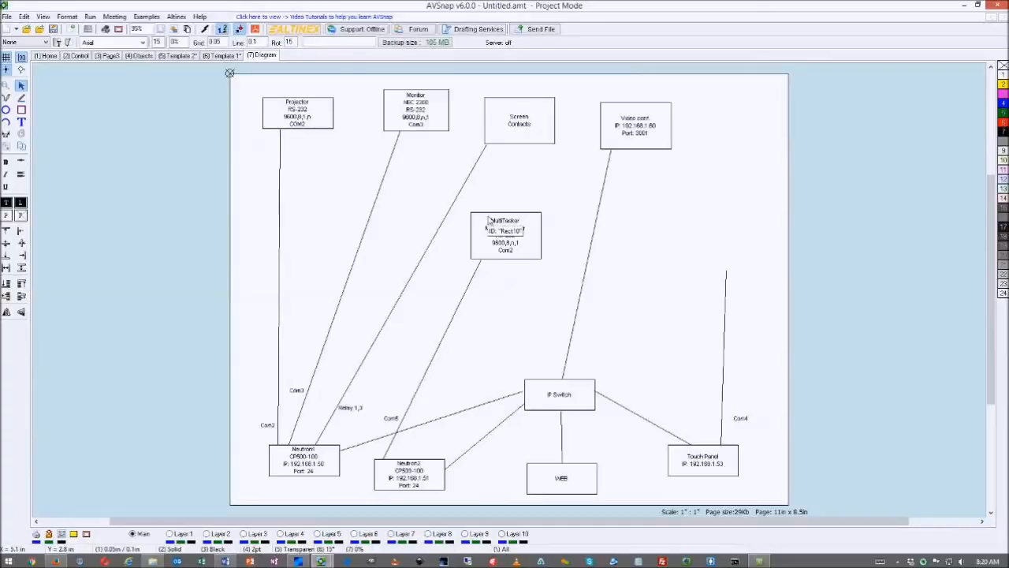
Shift the Projector box slightly left and widen it to about 1.65 in, and extend the Monitor box toward the left
{"action": "left_click", "coordinate": [302, 122]}
{"action": "left_click_drag", "start_coordinate": [304, 122], "coordinate": [299, 120]}
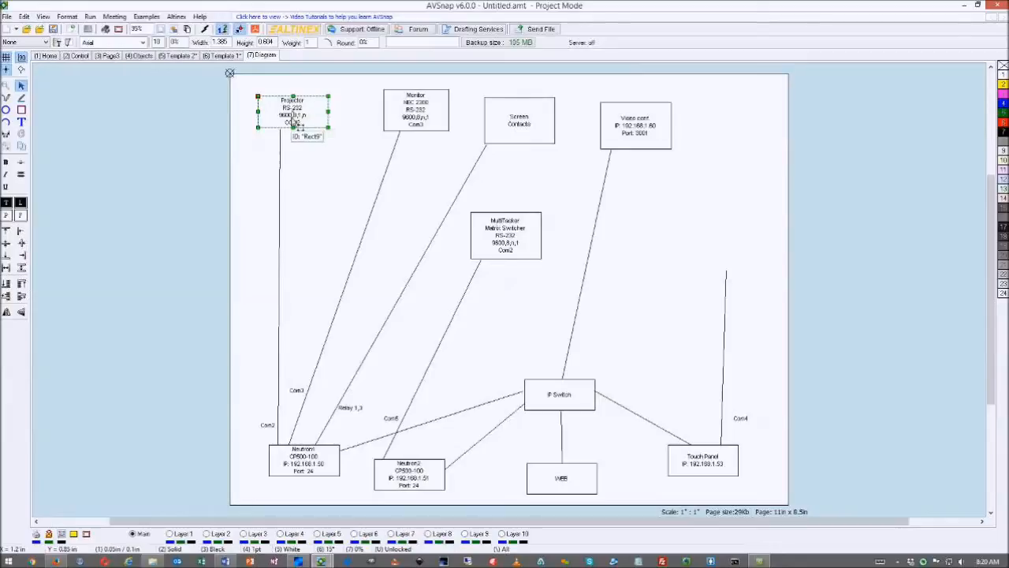
{"action": "left_click_drag", "start_coordinate": [329, 113], "coordinate": [297, 119]}
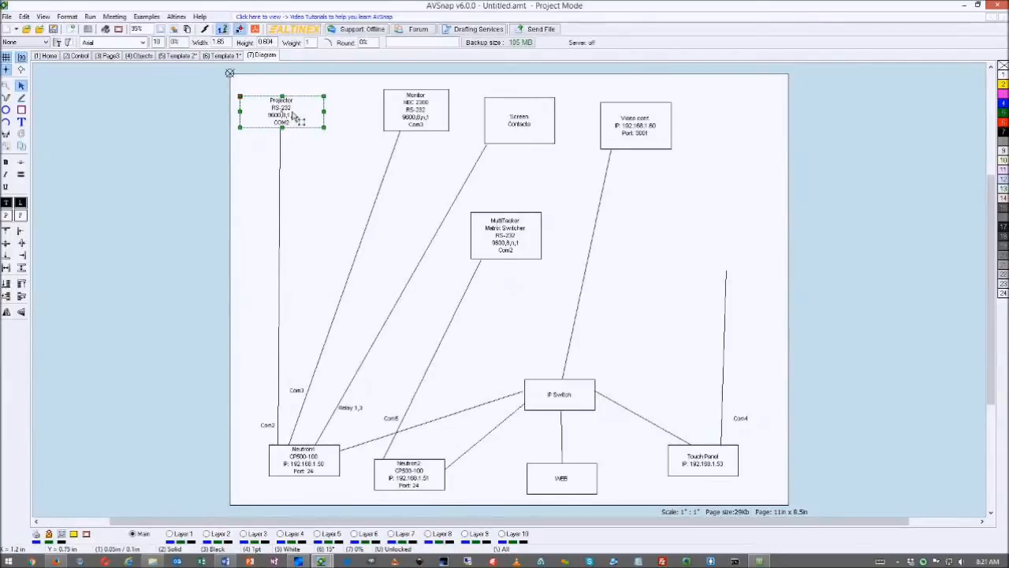
{"action": "left_click", "coordinate": [407, 122]}
{"action": "left_click_drag", "start_coordinate": [384, 110], "coordinate": [361, 114]}
{"action": "left_click_drag", "start_coordinate": [433, 120], "coordinate": [428, 122]}
Shorten the Screen Contacts box to about 0.667 in high and move the Com2 label slightly up along its line
{"action": "left_click", "coordinate": [520, 133]}
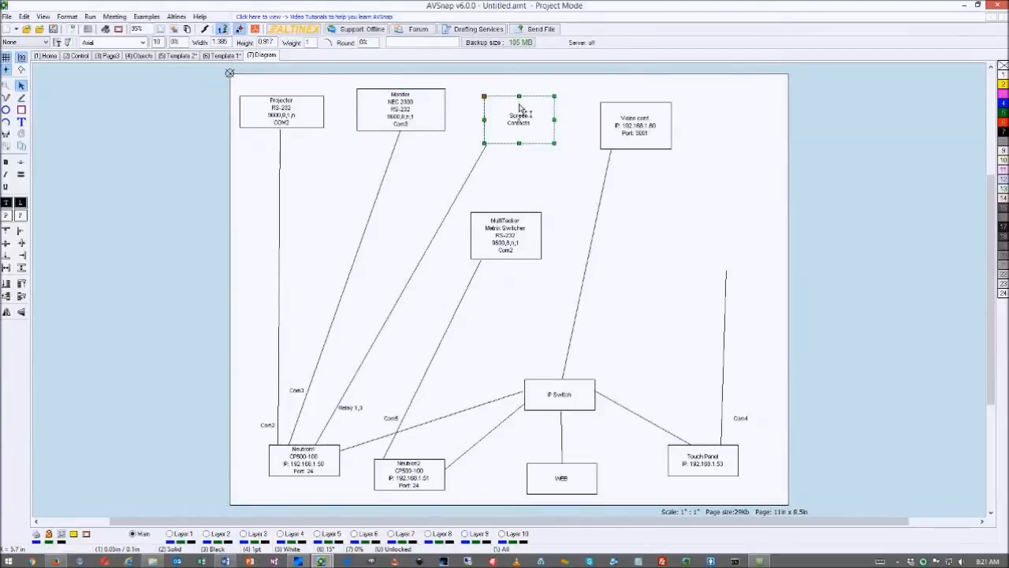
{"action": "left_click_drag", "start_coordinate": [519, 95], "coordinate": [519, 108]}
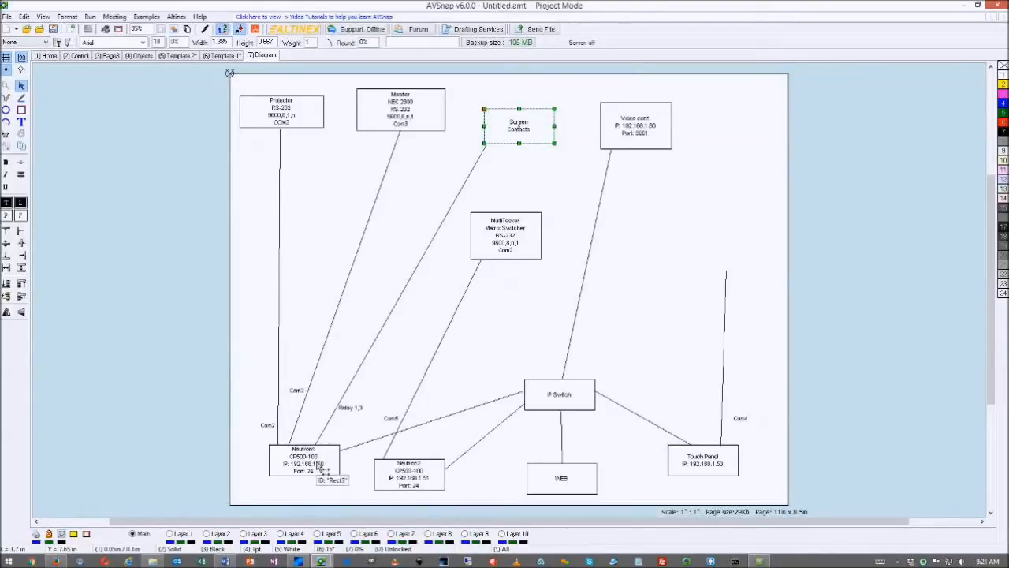
{"action": "left_click_drag", "start_coordinate": [270, 429], "coordinate": [273, 416]}
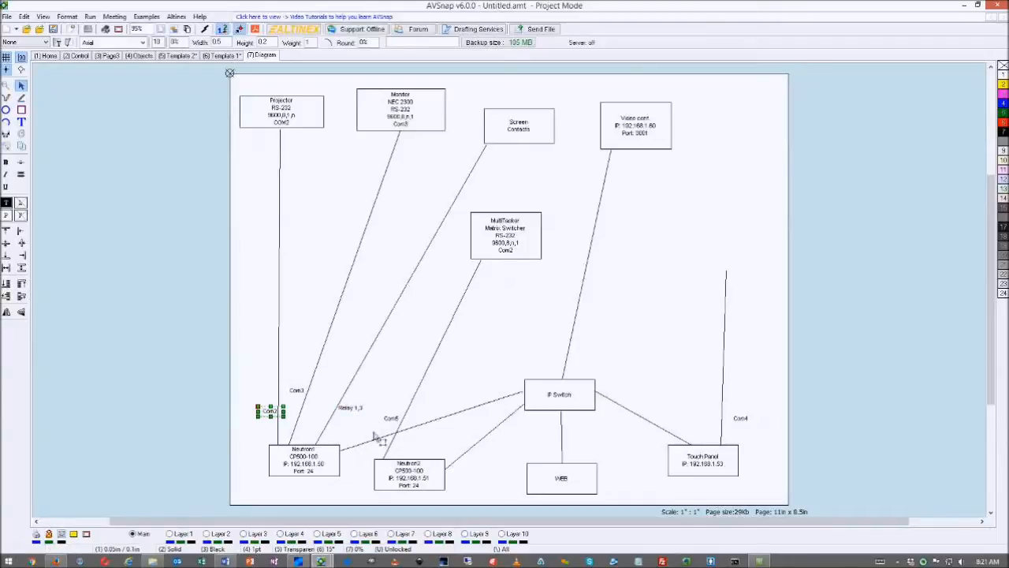
{"action": "left_click", "coordinate": [355, 447]}
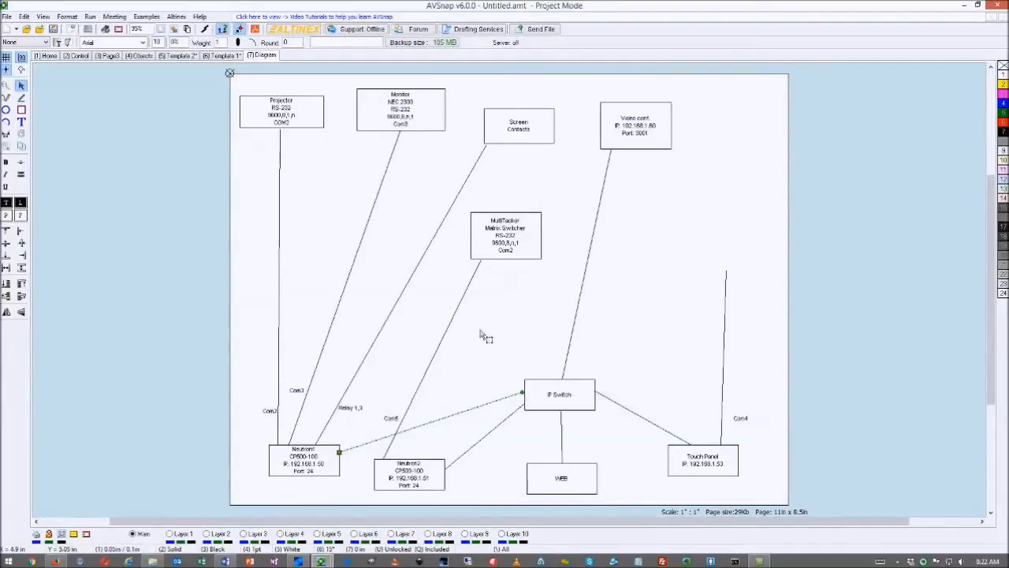
Delete the loose line above the Touch Panel box and its Com4 label
{"action": "left_click", "coordinate": [723, 404]}
{"action": "key", "text": "Delete"}
{"action": "key", "text": "Delete"}
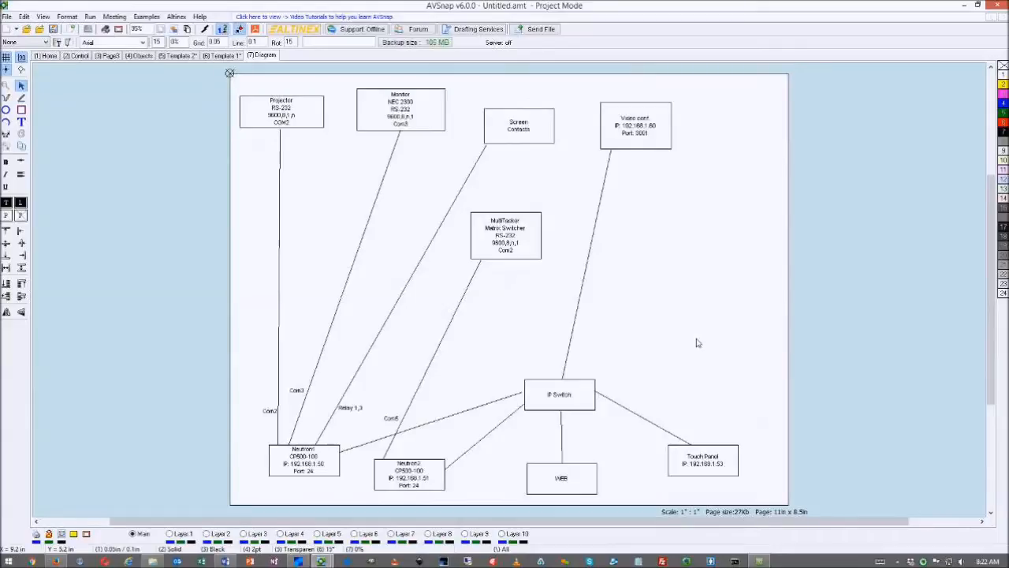
Add the line "IP: 192.168.1.25" beneath the name in the IP Switch box
{"action": "double_click", "coordinate": [571, 403]}
{"action": "left_click", "coordinate": [414, 307]}
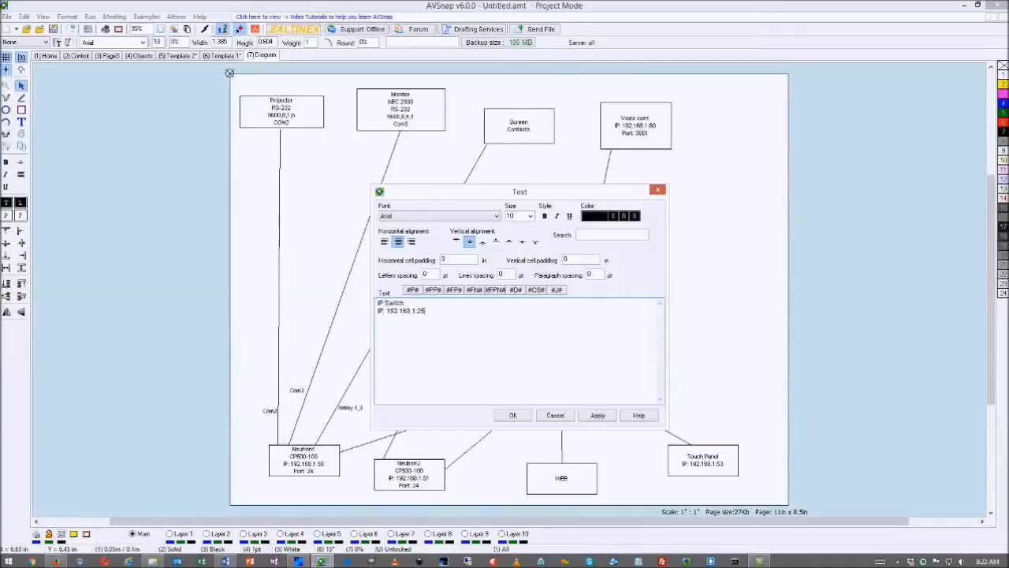
{"action": "left_click", "coordinate": [513, 416]}
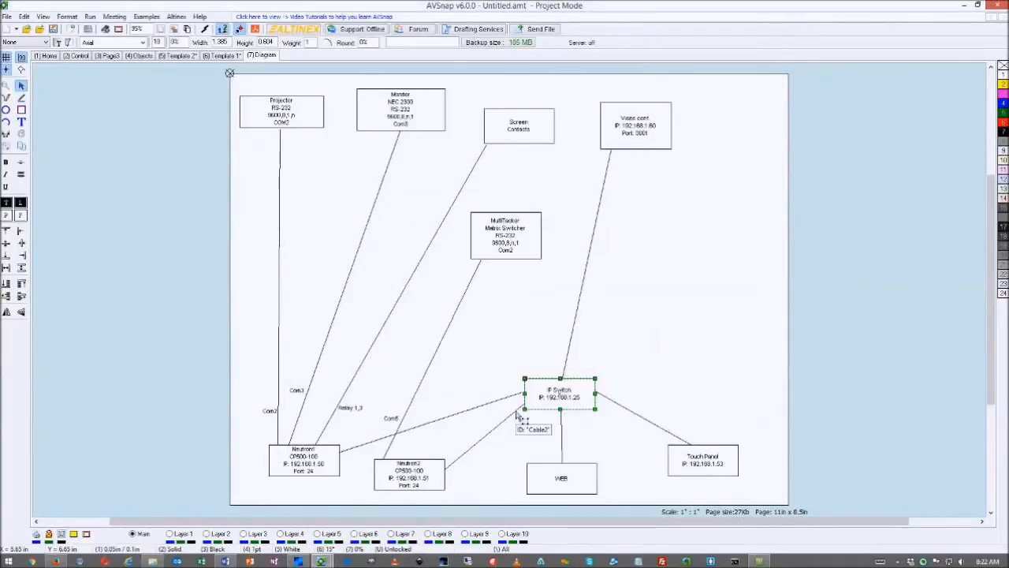
{"action": "left_click", "coordinate": [672, 405]}
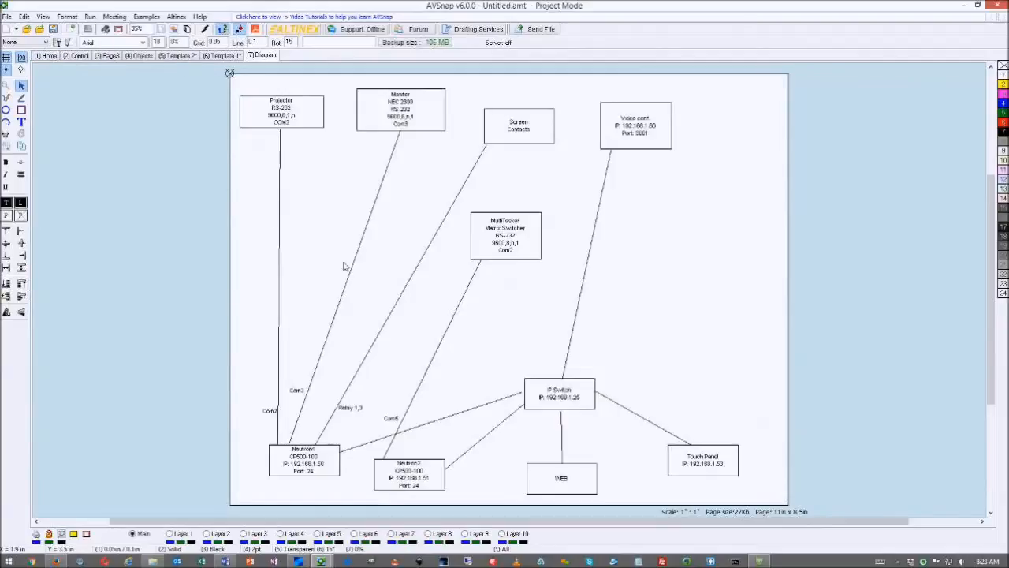
Link the Home page's Press to Start button to the Control page
{"action": "left_click", "coordinate": [47, 57]}
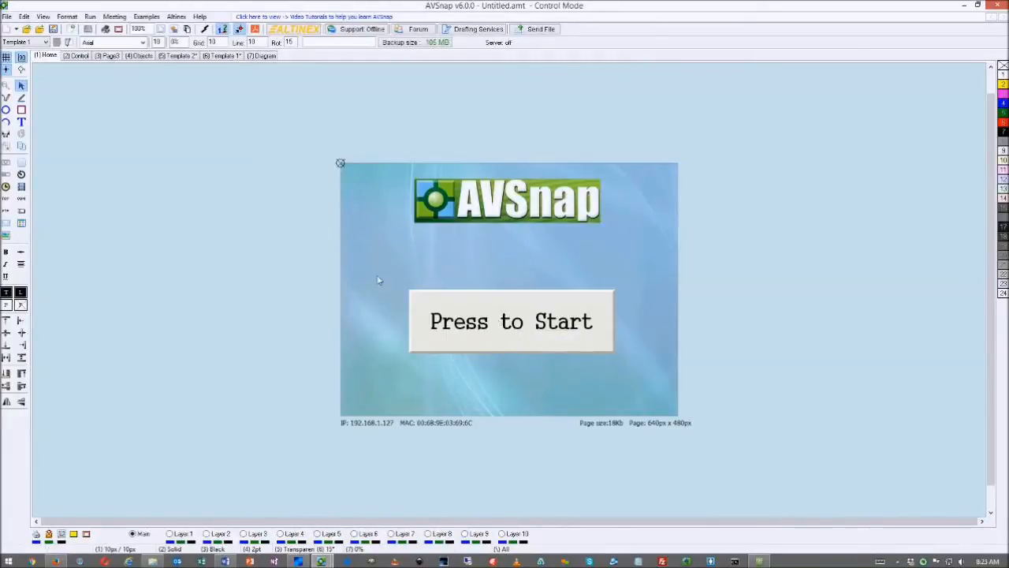
{"action": "left_click", "coordinate": [76, 56]}
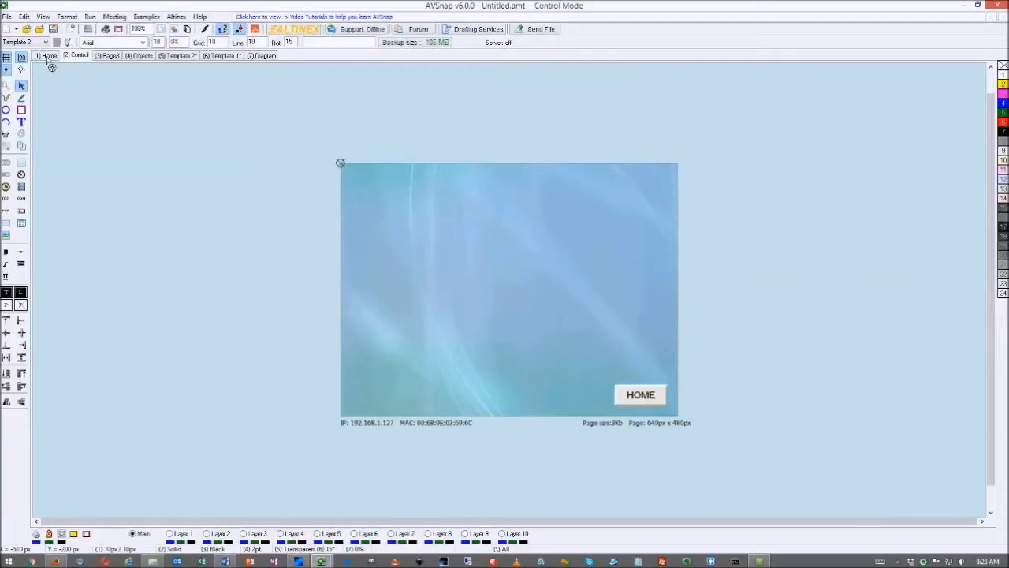
{"action": "left_click", "coordinate": [48, 57]}
{"action": "right_click", "coordinate": [501, 311]}
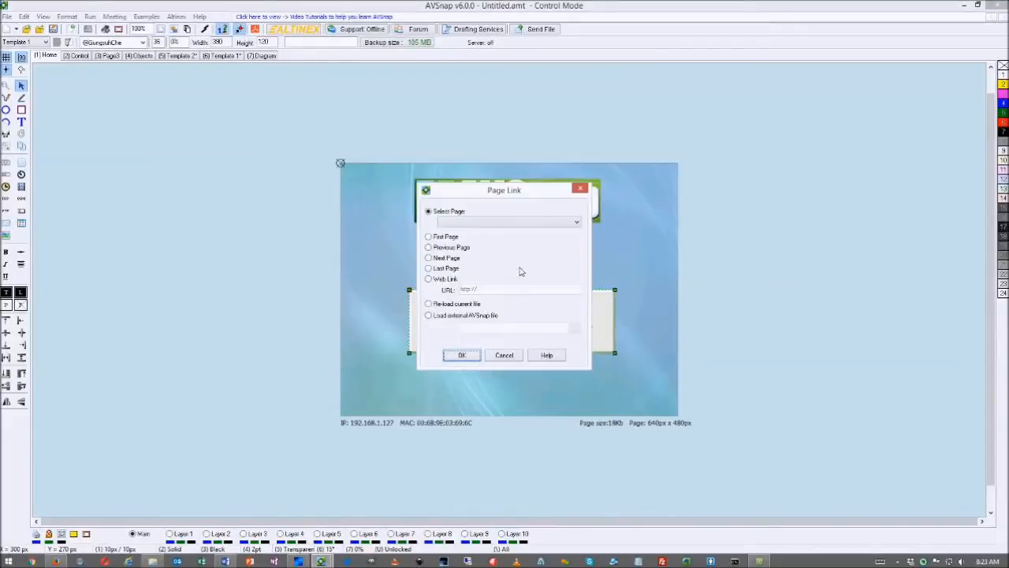
{"action": "left_click", "coordinate": [525, 224]}
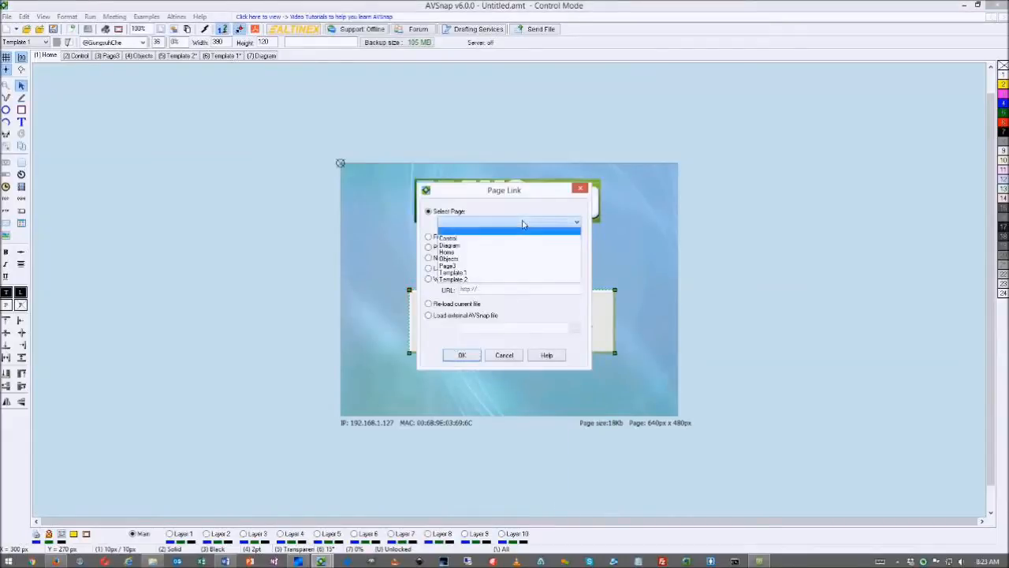
{"action": "left_click", "coordinate": [456, 239]}
{"action": "left_click", "coordinate": [463, 356]}
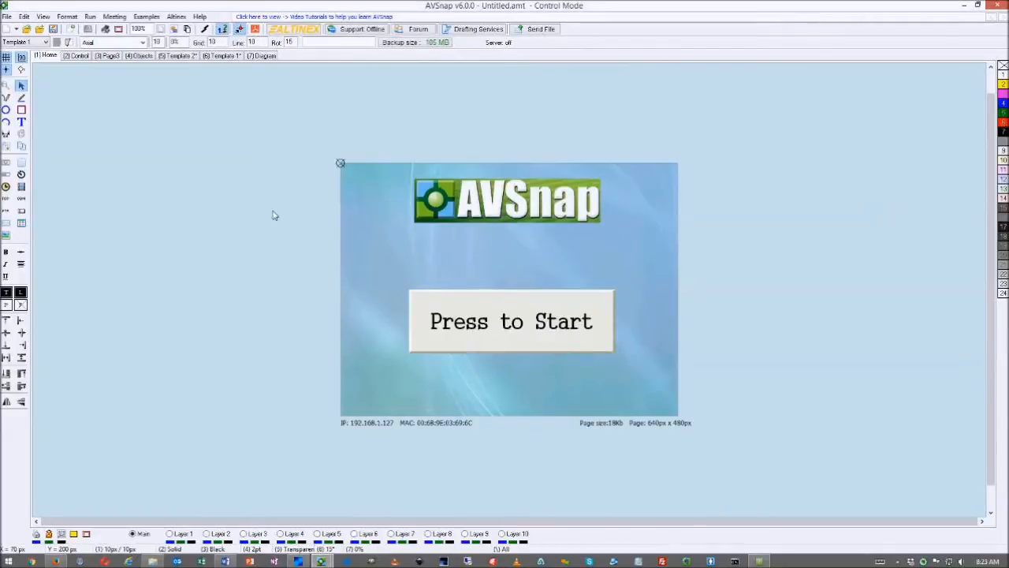
{"action": "left_click", "coordinate": [78, 57]}
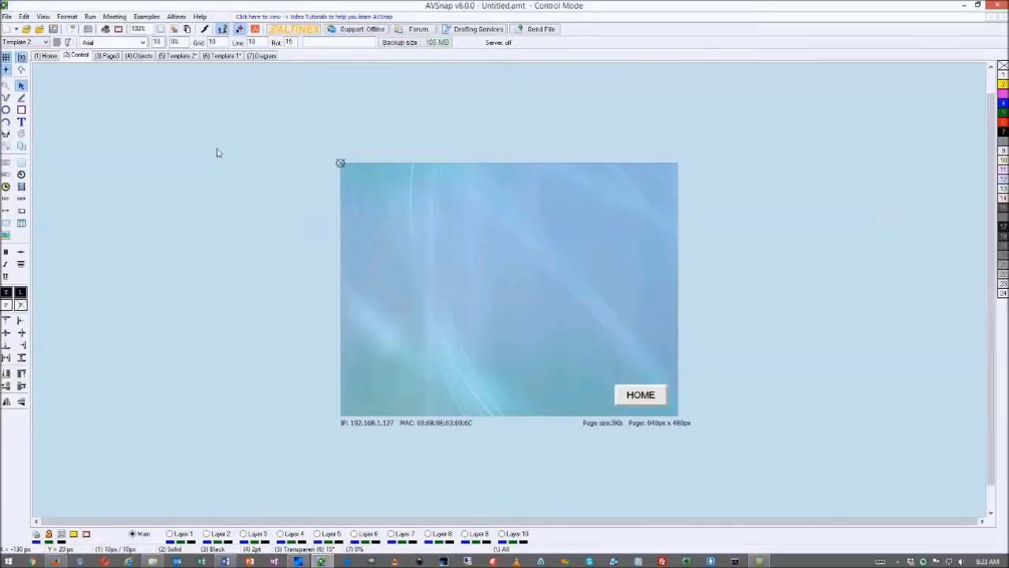
{"action": "left_click", "coordinate": [47, 57]}
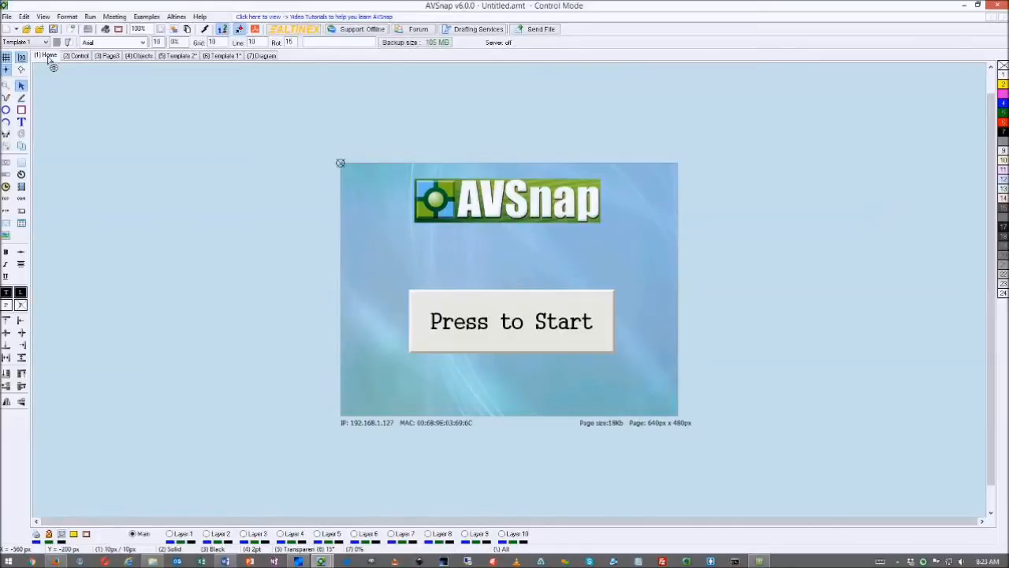
Rename Page3 as Blank
{"action": "double_click", "coordinate": [110, 57]}
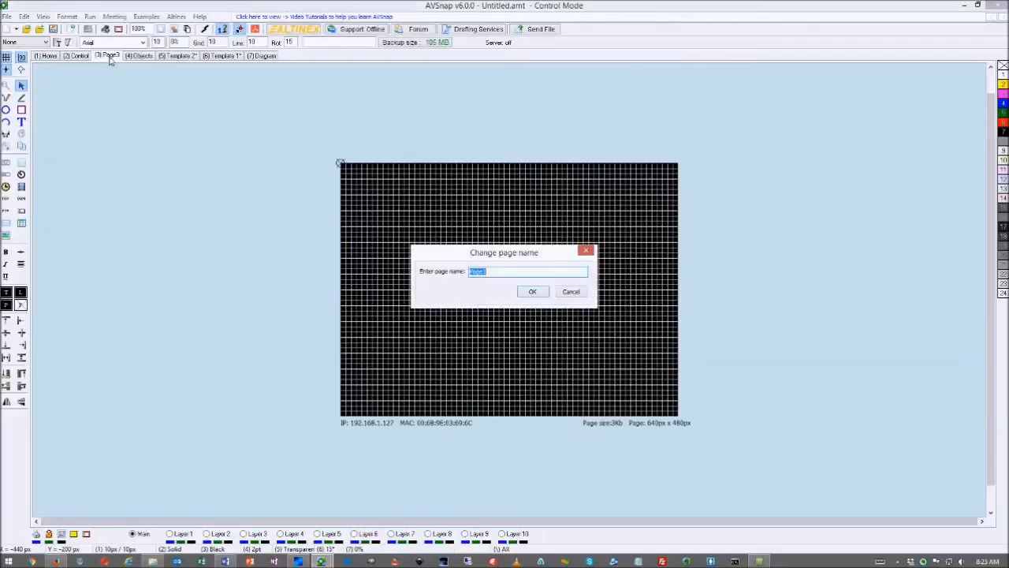
{"action": "type", "text": "Blank"}
{"action": "left_click", "coordinate": [530, 292]}
Enable the gradient fill for the Home page's Press to Start button, keeping the whole button visible beside its options
{"action": "left_click", "coordinate": [45, 56]}
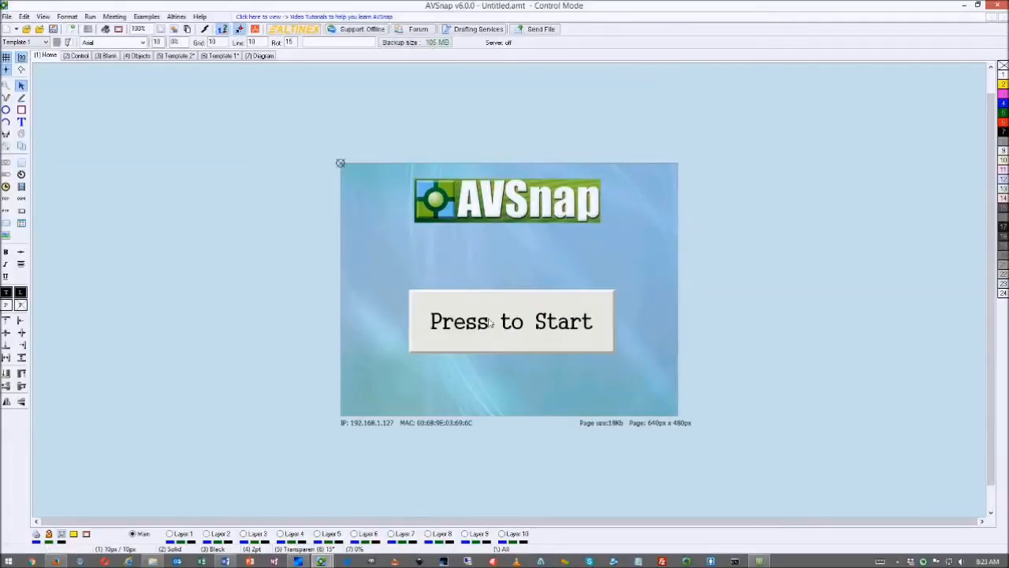
{"action": "left_click", "coordinate": [511, 325]}
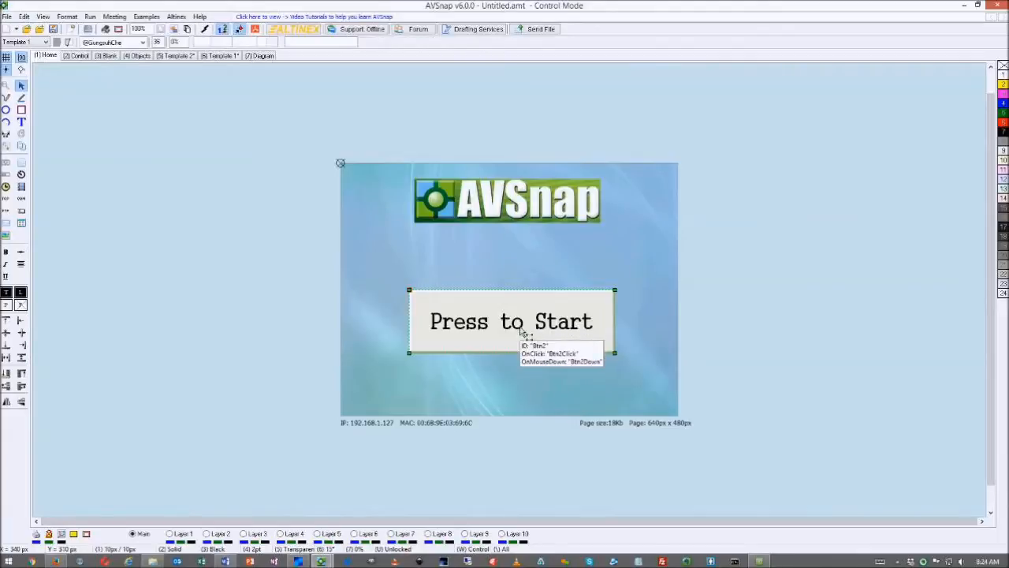
{"action": "double_click", "coordinate": [523, 326]}
{"action": "left_click_drag", "start_coordinate": [556, 219], "coordinate": [171, 152]}
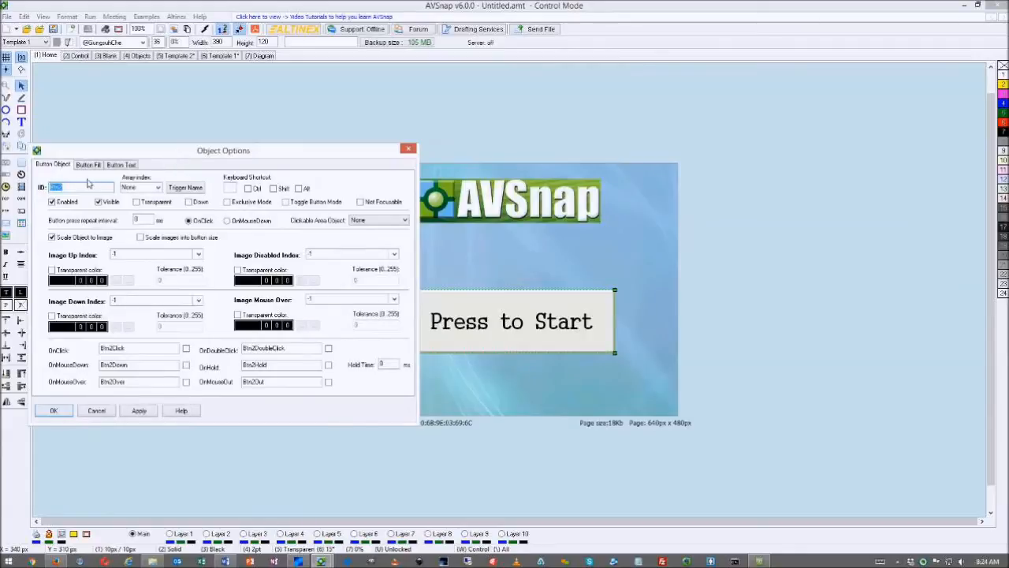
{"action": "left_click", "coordinate": [89, 165]}
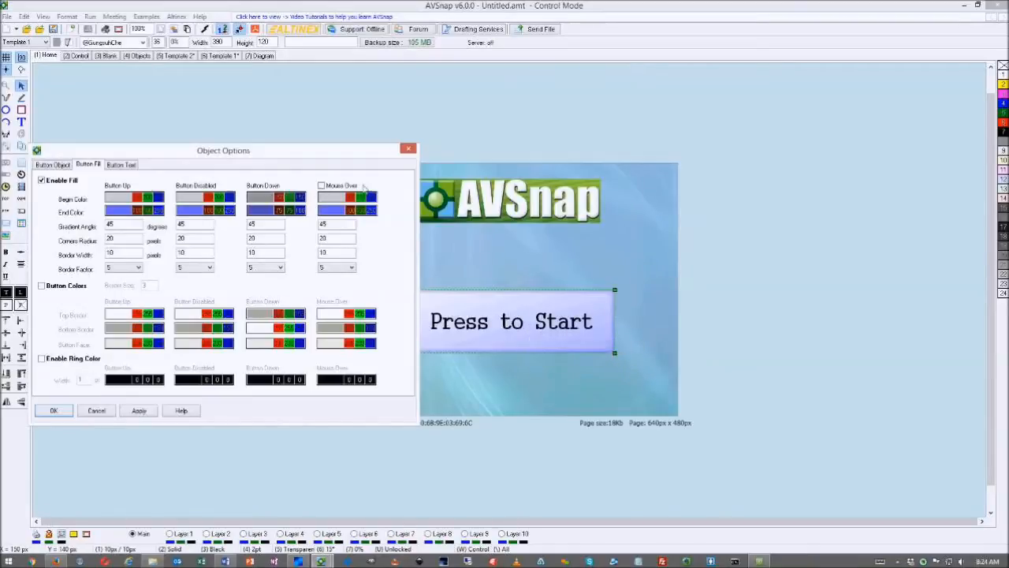
{"action": "left_click_drag", "start_coordinate": [396, 522], "coordinate": [39, 521]}
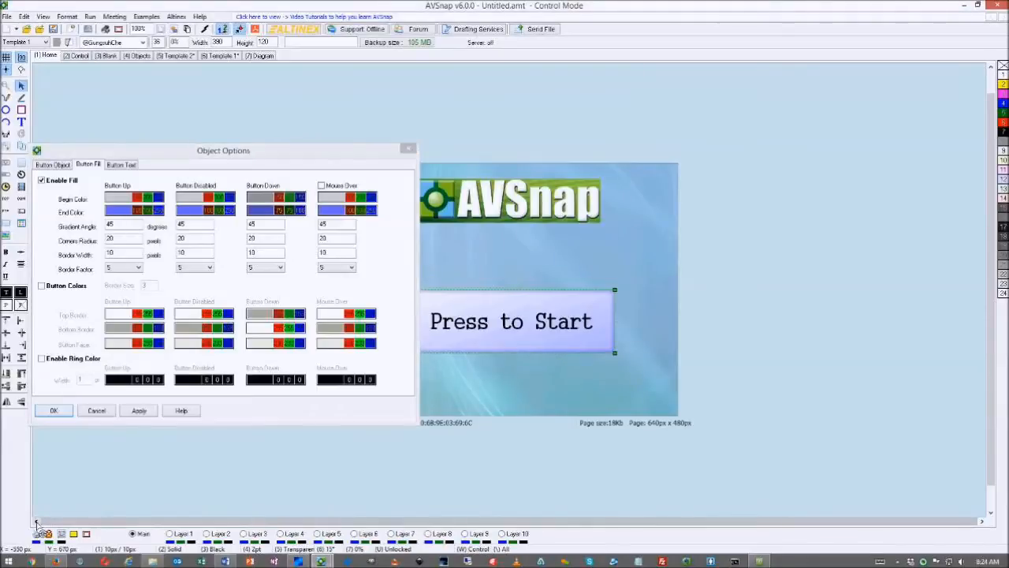
{"action": "left_click", "coordinate": [36, 521]}
{"action": "left_click", "coordinate": [36, 521]}
{"action": "left_click_drag", "start_coordinate": [218, 159], "coordinate": [276, 164]}
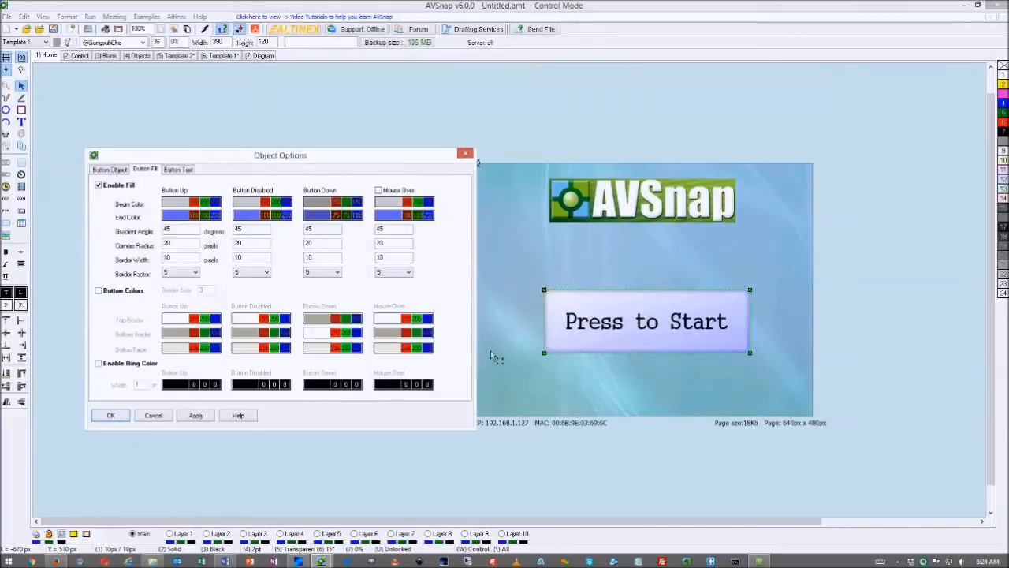
Try a ring color with a width of 4 on the Press to Start button
{"action": "left_click", "coordinate": [99, 363]}
{"action": "scroll", "coordinate": [140, 386], "scroll_direction": "up", "scroll_amount": 4}
{"action": "scroll", "coordinate": [142, 387], "scroll_direction": "down", "scroll_amount": 1}
{"action": "left_click", "coordinate": [99, 364]}
Review the Press to Start button's text, fill and object settings, and accept its options
{"action": "left_click", "coordinate": [181, 170]}
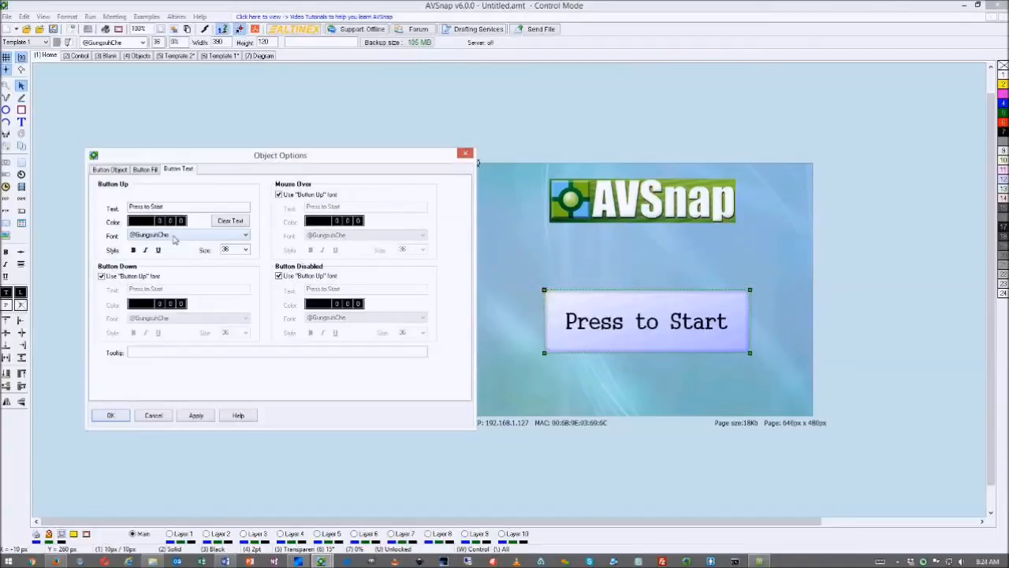
{"action": "left_click", "coordinate": [145, 170]}
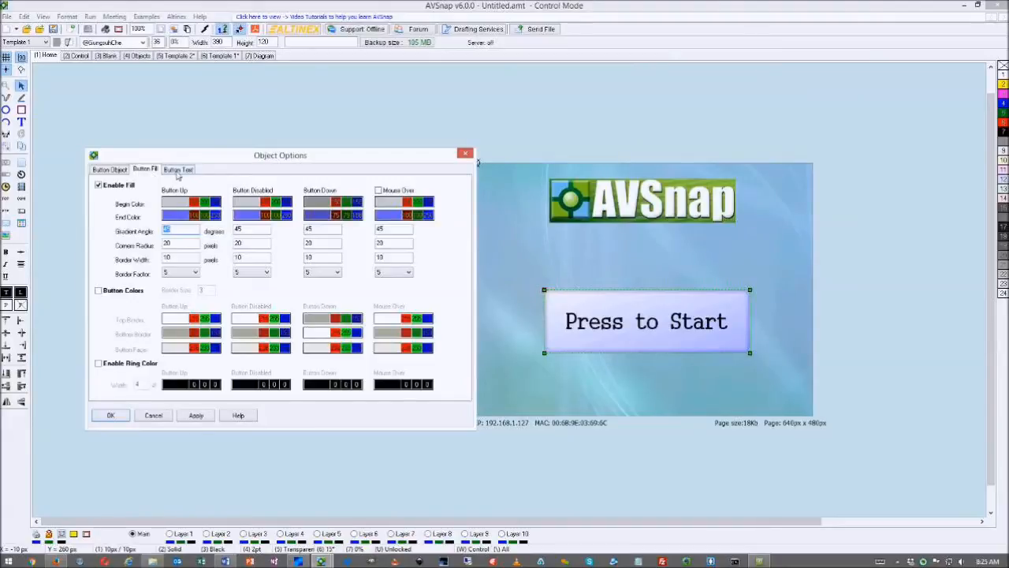
{"action": "left_click", "coordinate": [110, 171]}
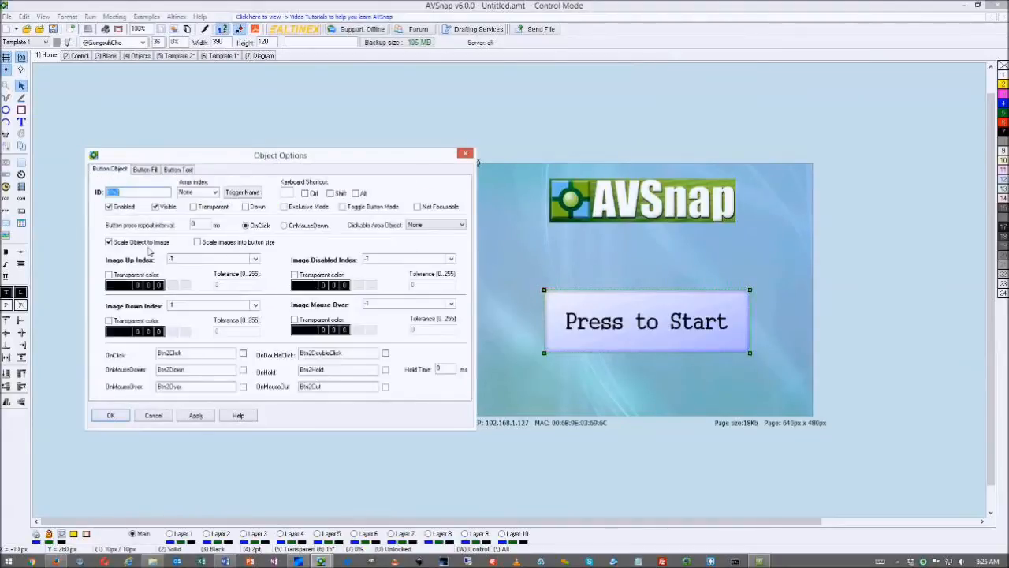
{"action": "left_click", "coordinate": [117, 415]}
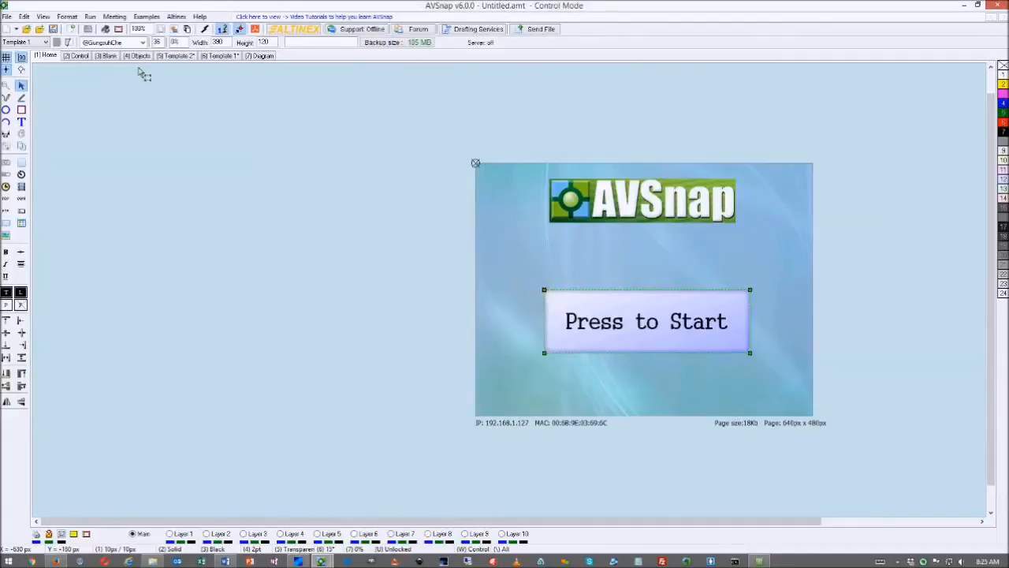
Enable the gradient fill for the HOME button on the Template 2 page
{"action": "left_click", "coordinate": [79, 56]}
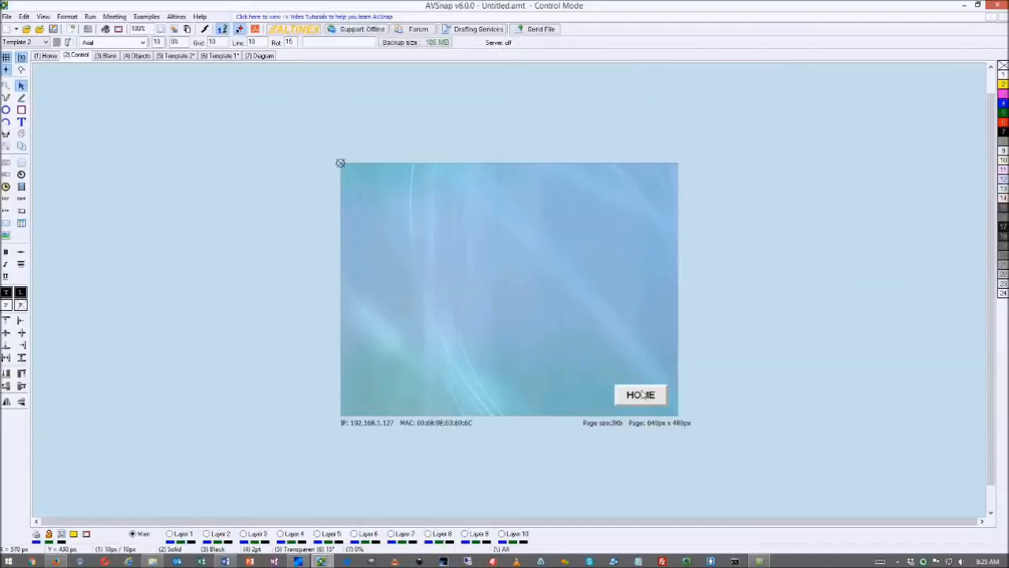
{"action": "left_click", "coordinate": [216, 57]}
{"action": "left_click", "coordinate": [184, 56]}
{"action": "left_click", "coordinate": [651, 402]}
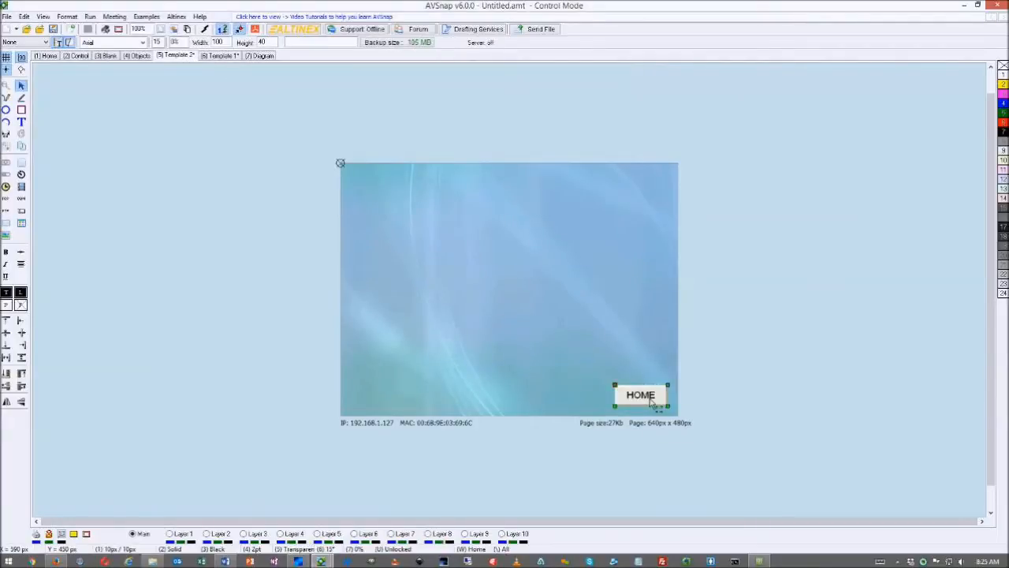
{"action": "double_click", "coordinate": [651, 402]}
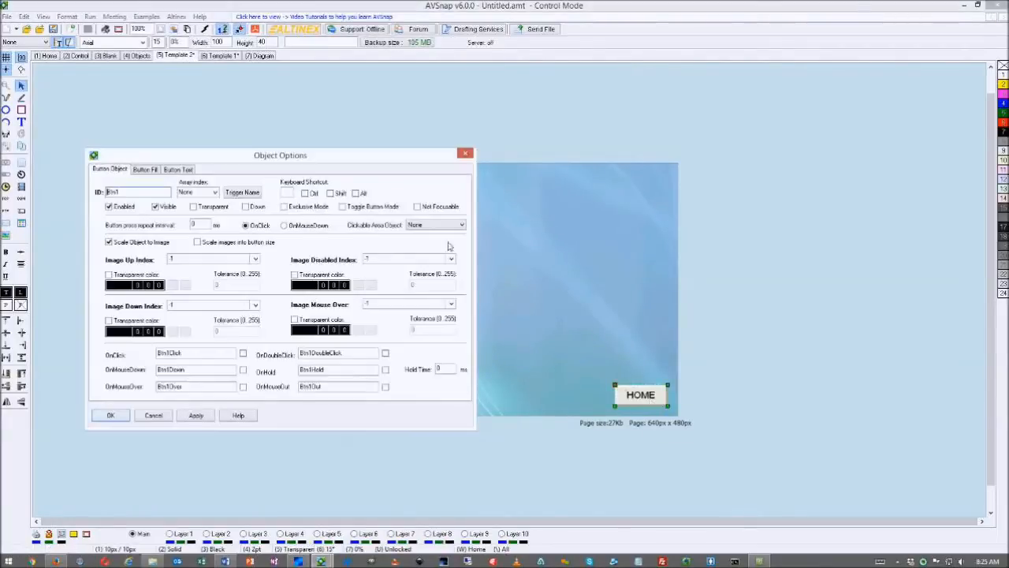
{"action": "left_click", "coordinate": [145, 170]}
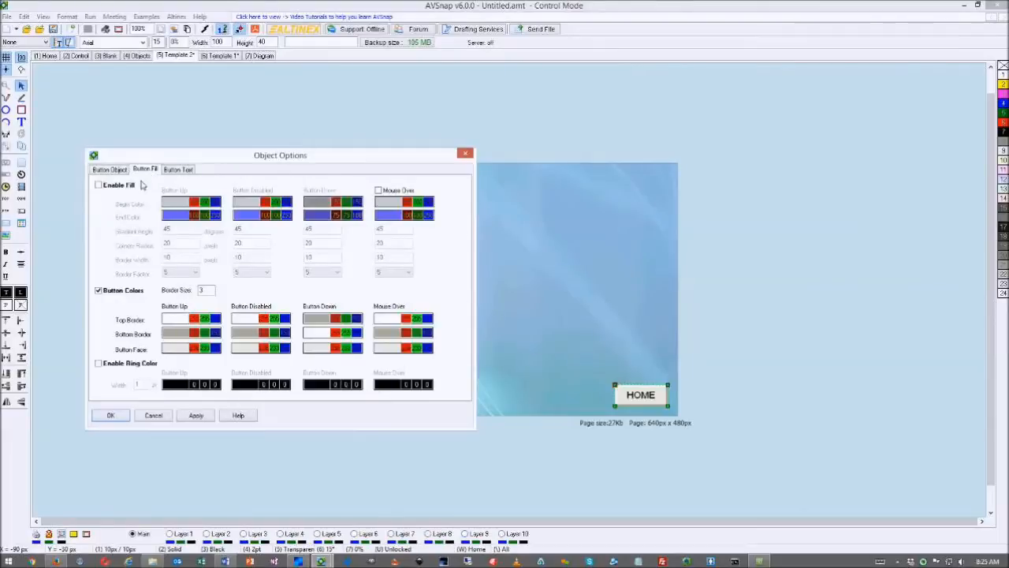
{"action": "left_click", "coordinate": [98, 184]}
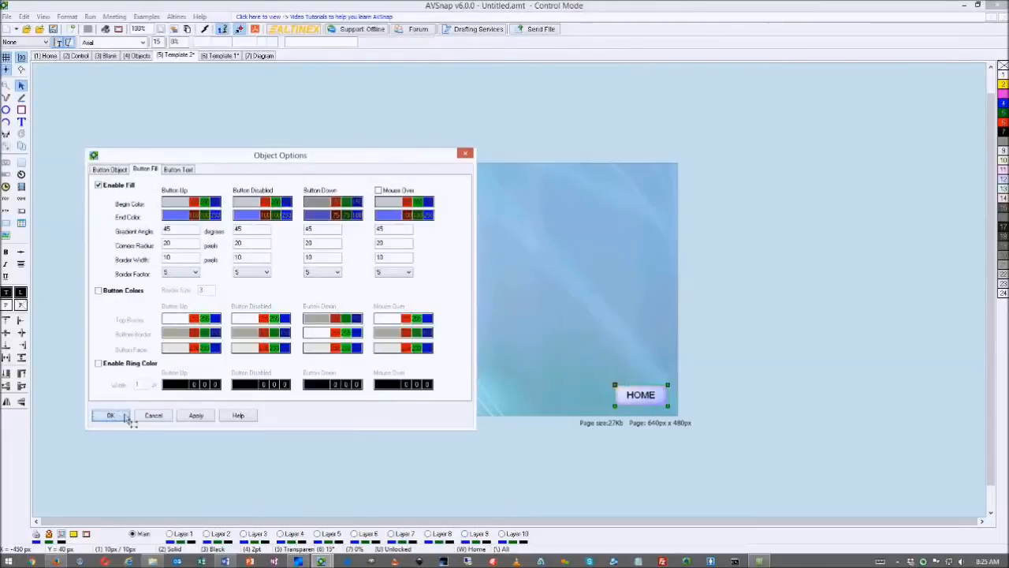
{"action": "left_click", "coordinate": [118, 415]}
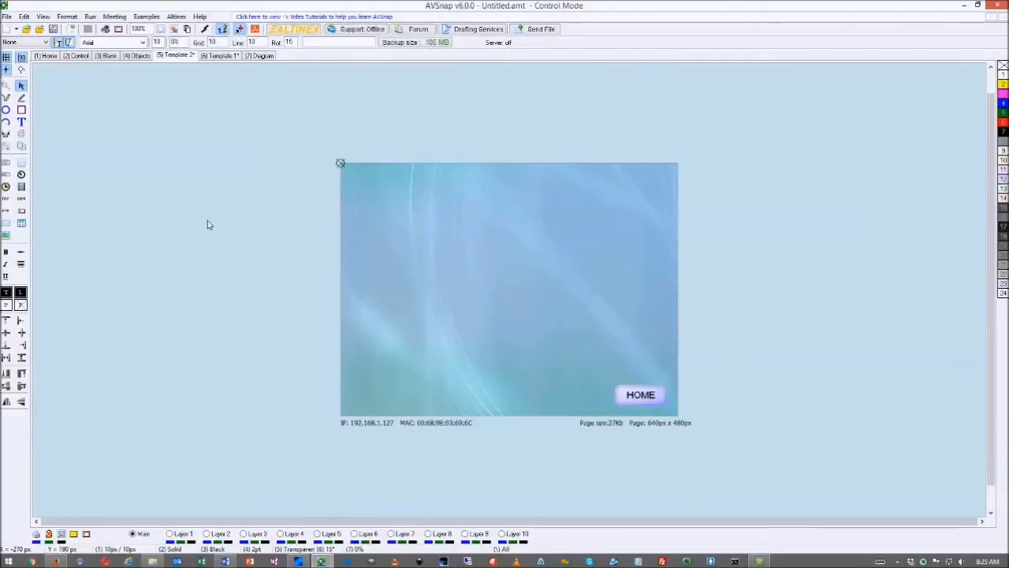
Run the project from the Home page and close the Page Setup window beside the running page
{"action": "left_click", "coordinate": [46, 56]}
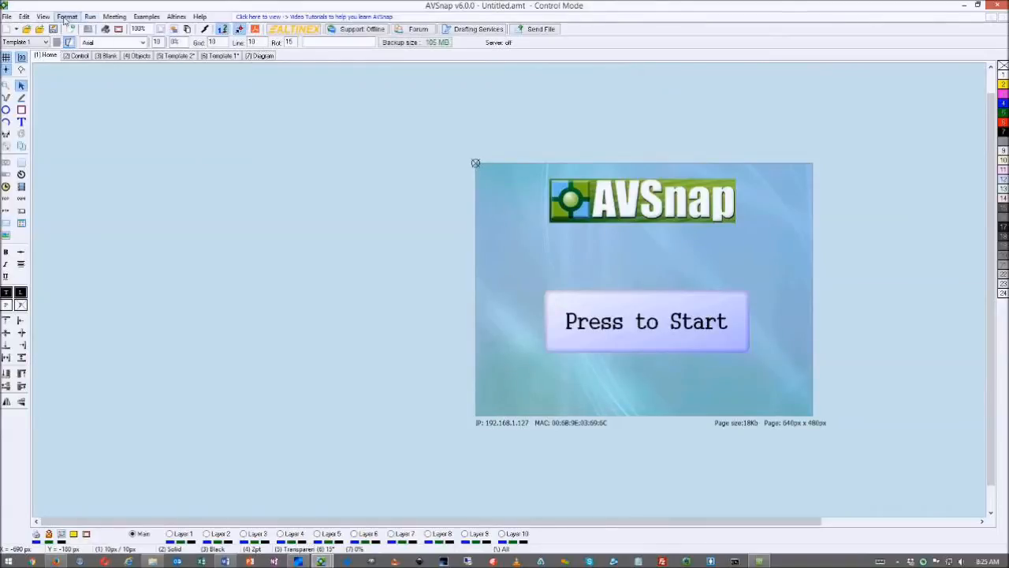
{"action": "left_click", "coordinate": [91, 18]}
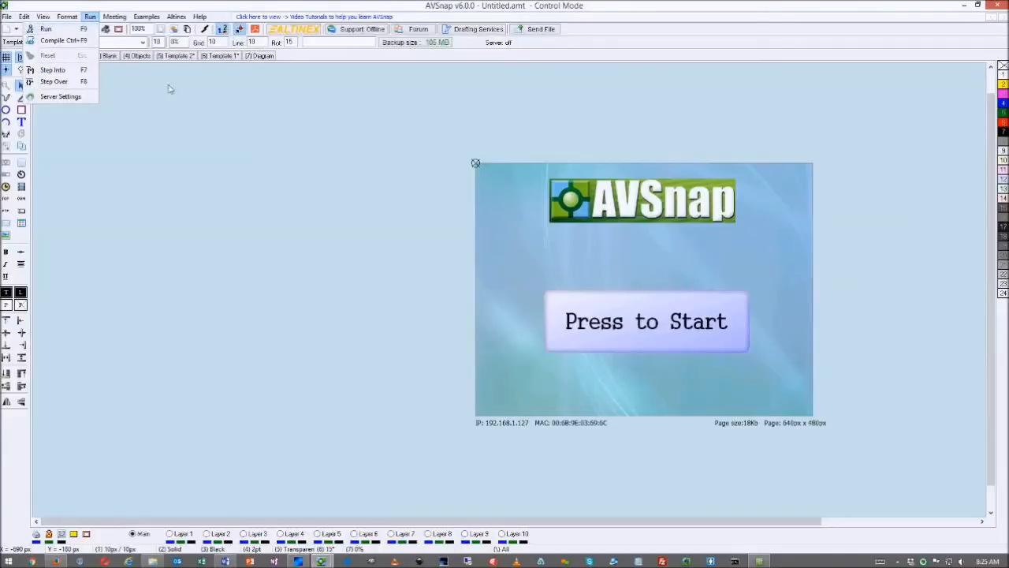
{"action": "left_click", "coordinate": [265, 165]}
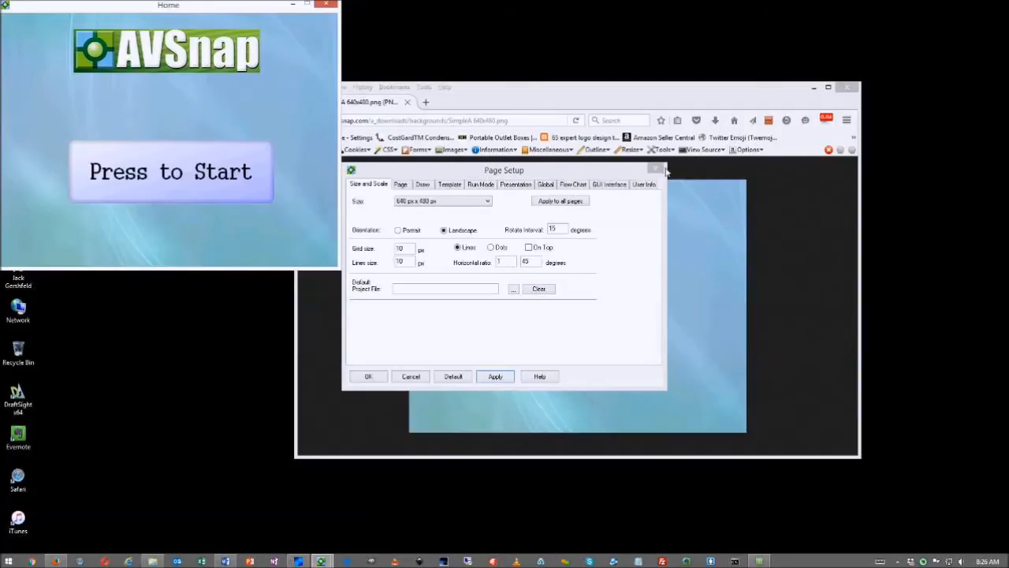
{"action": "left_click", "coordinate": [661, 169]}
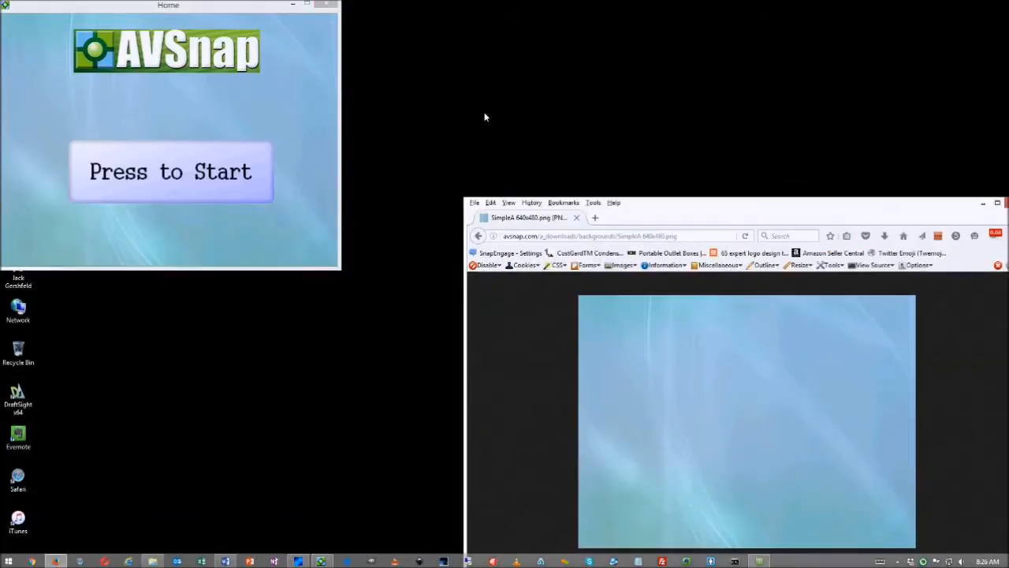
Test the Press to Start and HOME buttons by switching between the running Home and Control pages, and end the run
{"action": "left_click", "coordinate": [266, 191]}
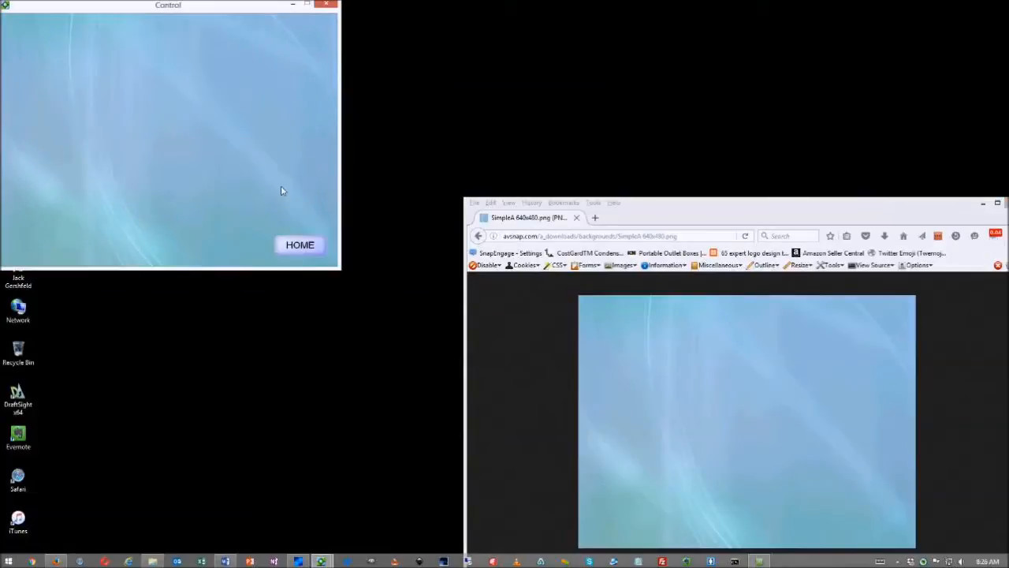
{"action": "left_click", "coordinate": [297, 250]}
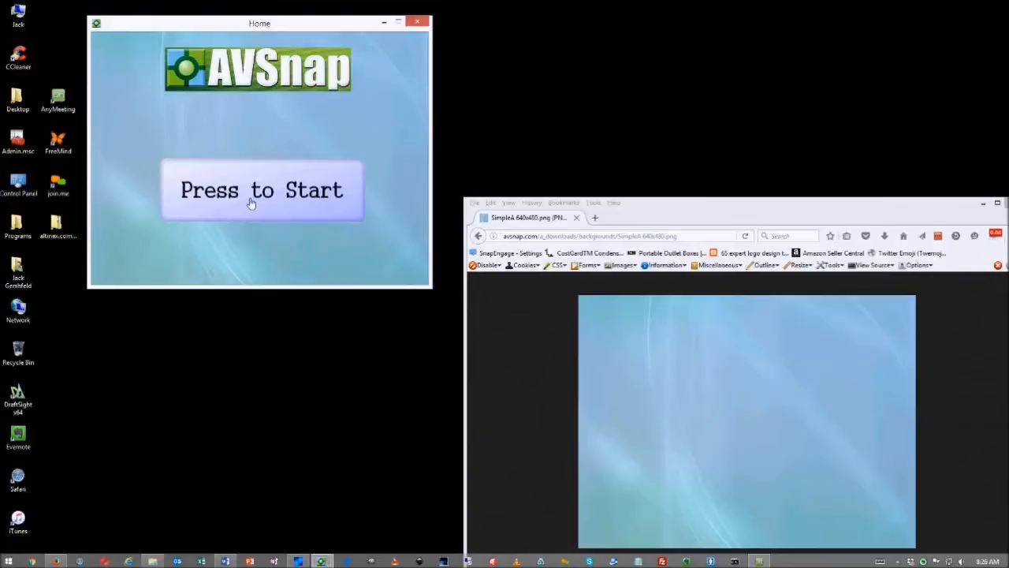
{"action": "left_click", "coordinate": [249, 205]}
{"action": "left_click", "coordinate": [301, 246]}
{"action": "left_click", "coordinate": [281, 211]}
{"action": "key", "text": "Escape"}
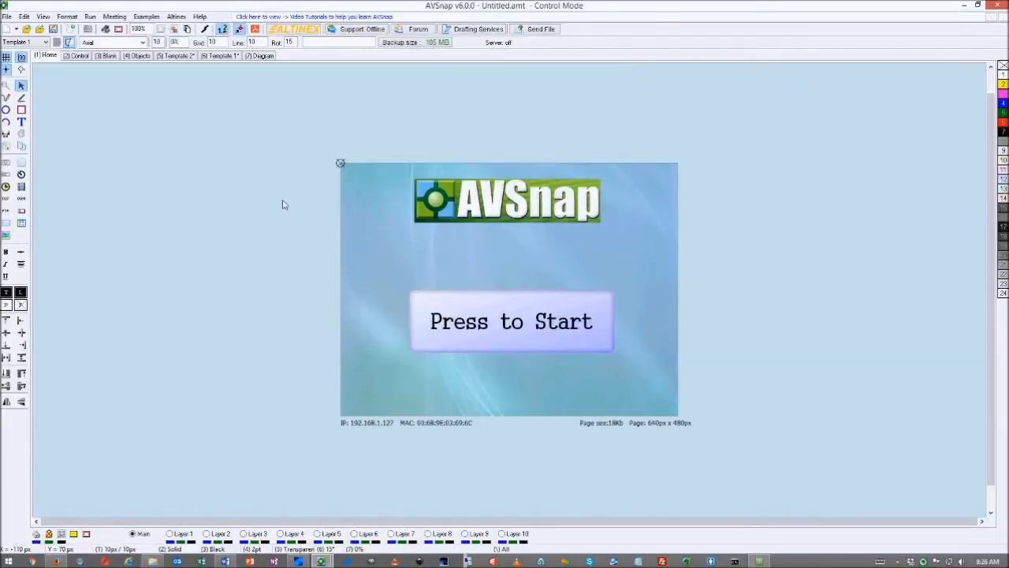
Open the project's code editor and place its window over the page drawing
{"action": "key", "text": "F12"}
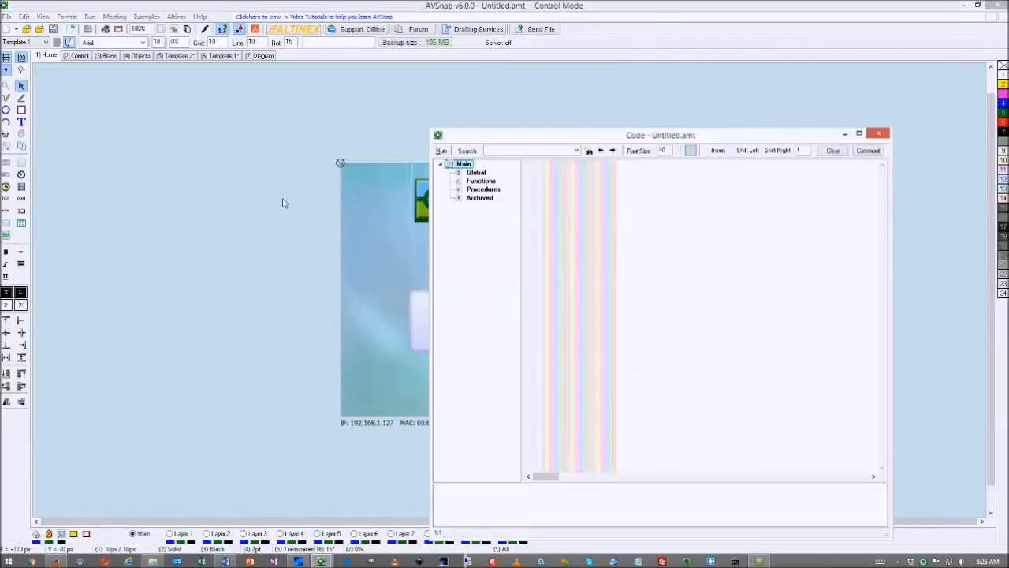
{"action": "left_click_drag", "start_coordinate": [602, 138], "coordinate": [718, 155]}
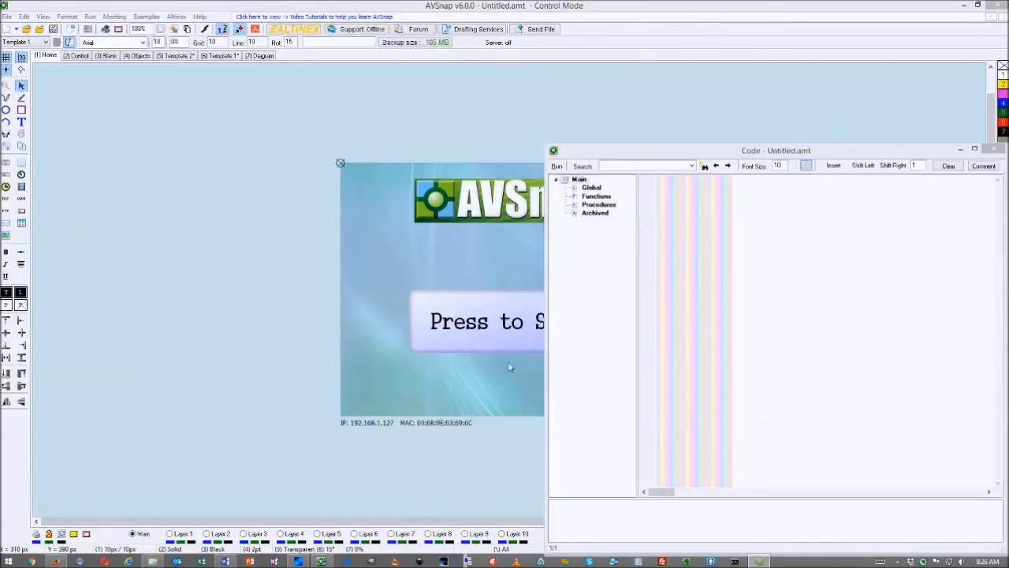
{"action": "left_click_drag", "start_coordinate": [746, 153], "coordinate": [596, 136]}
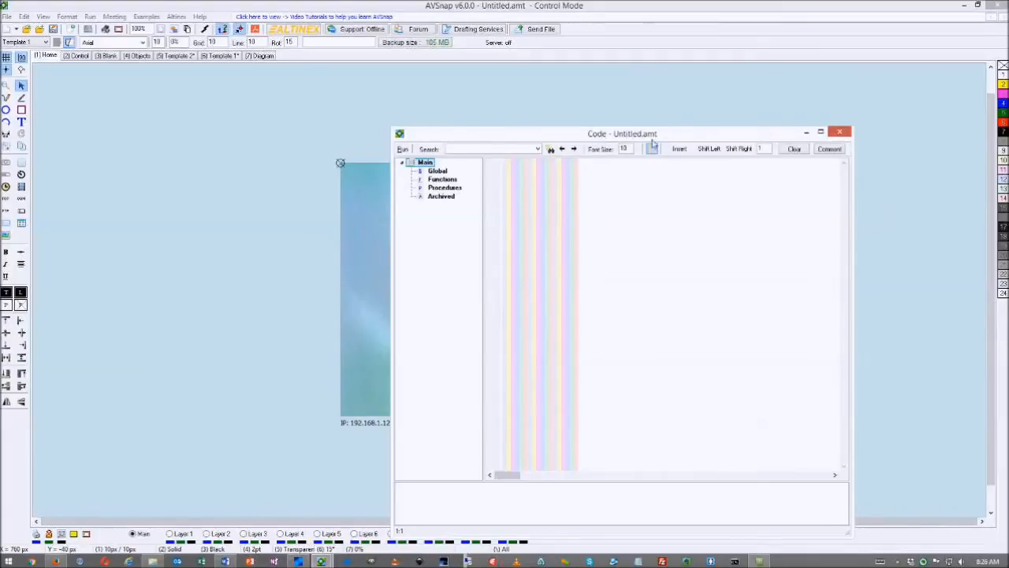
Try inserting the If code template into the Main code section, and delete the inserted lines
{"action": "left_click", "coordinate": [681, 150]}
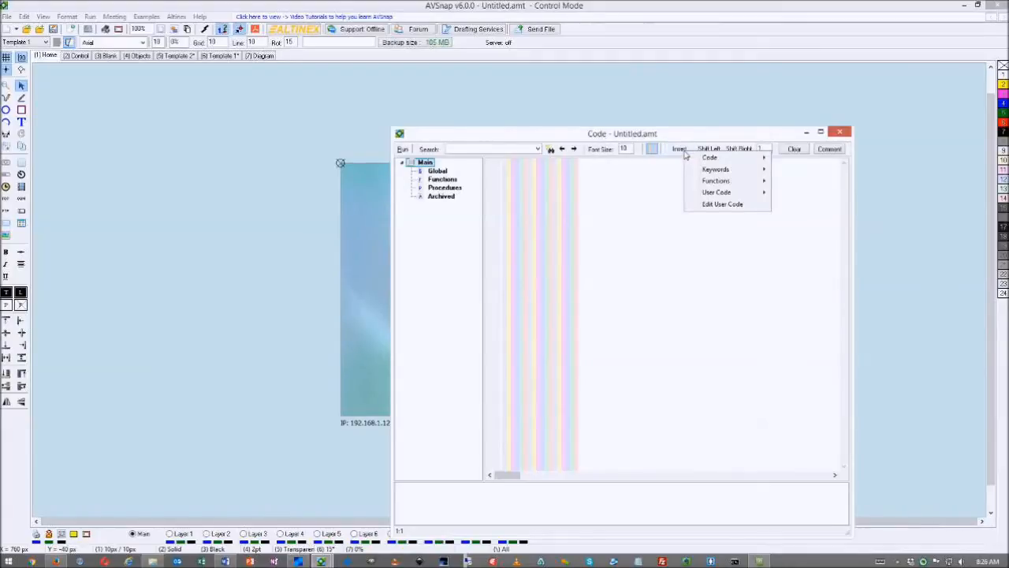
{"action": "mouse_move", "coordinate": [704, 157]}
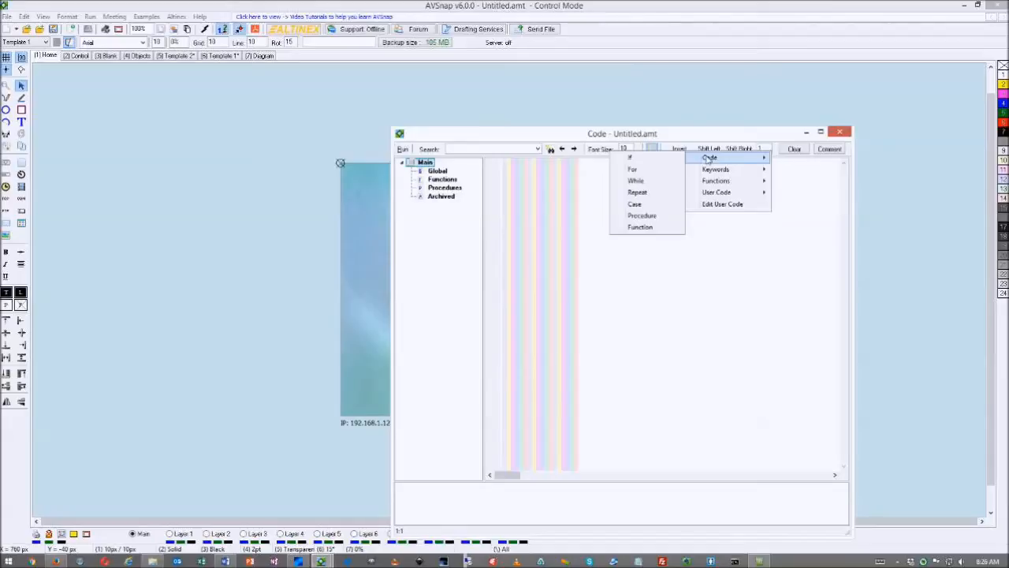
{"action": "left_click", "coordinate": [632, 158]}
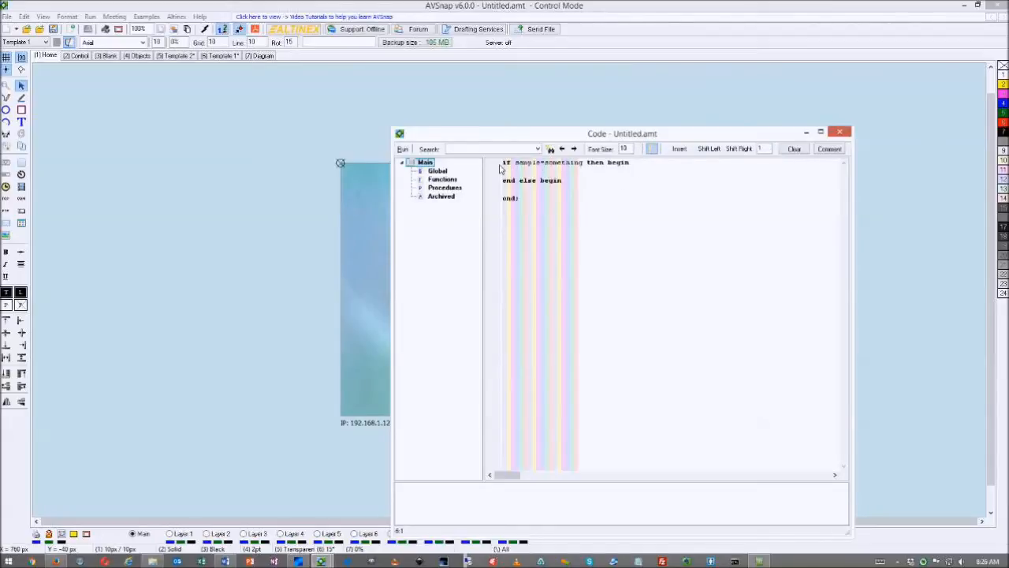
{"action": "left_click_drag", "start_coordinate": [503, 163], "coordinate": [559, 209]}
{"action": "key", "text": "Delete"}
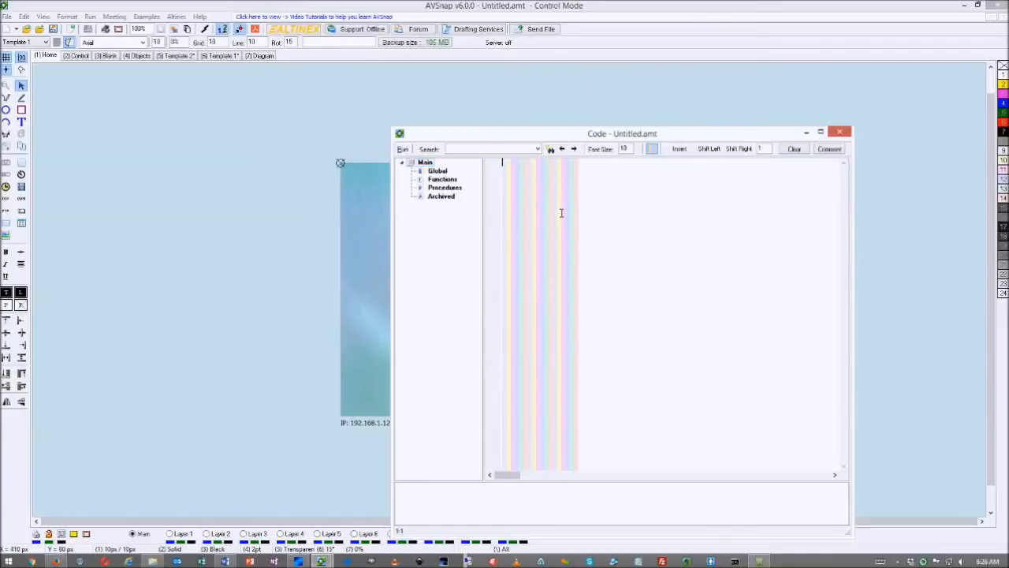
Examine the keywords and built-in functions available for insertion into the code
{"action": "left_click", "coordinate": [679, 149]}
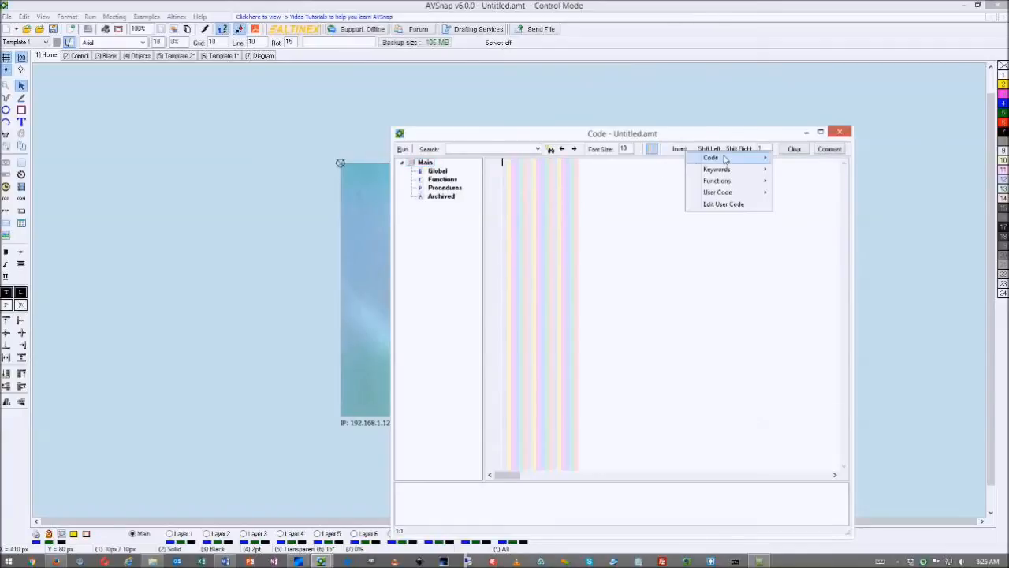
{"action": "mouse_move", "coordinate": [725, 160]}
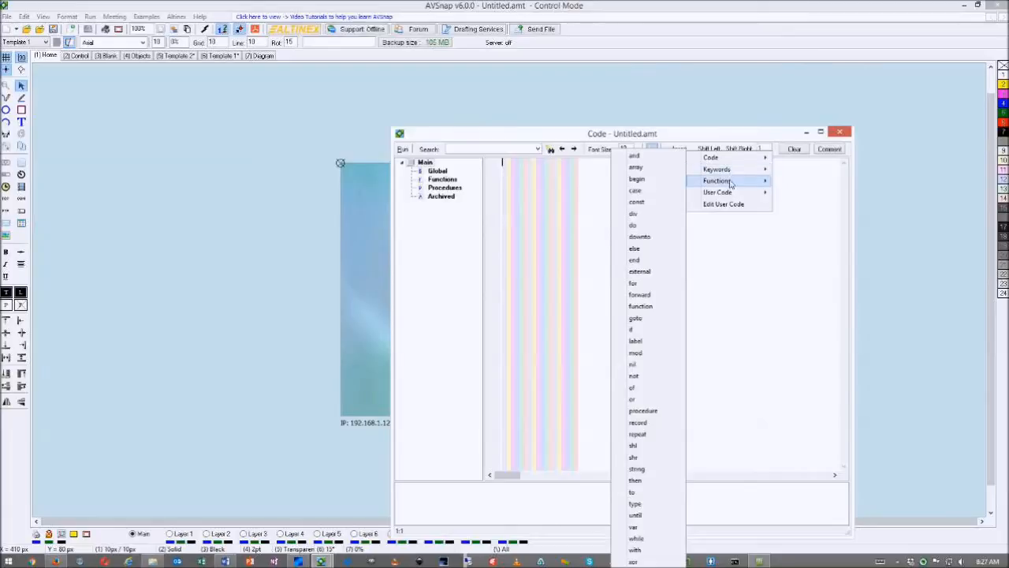
{"action": "left_click", "coordinate": [732, 183]}
{"action": "left_click_drag", "start_coordinate": [499, 92], "coordinate": [509, 80]}
{"action": "mouse_move", "coordinate": [558, 128]}
{"action": "left_mouse_down"}
{"action": "mouse_move", "coordinate": [560, 168]}
{"action": "mouse_move", "coordinate": [562, 122]}
{"action": "left_mouse_up"}
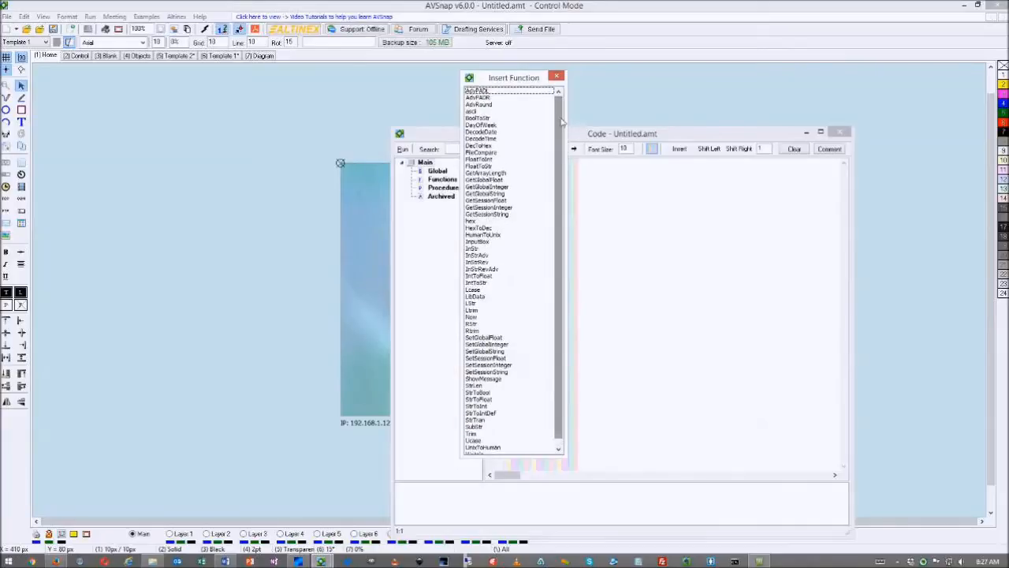
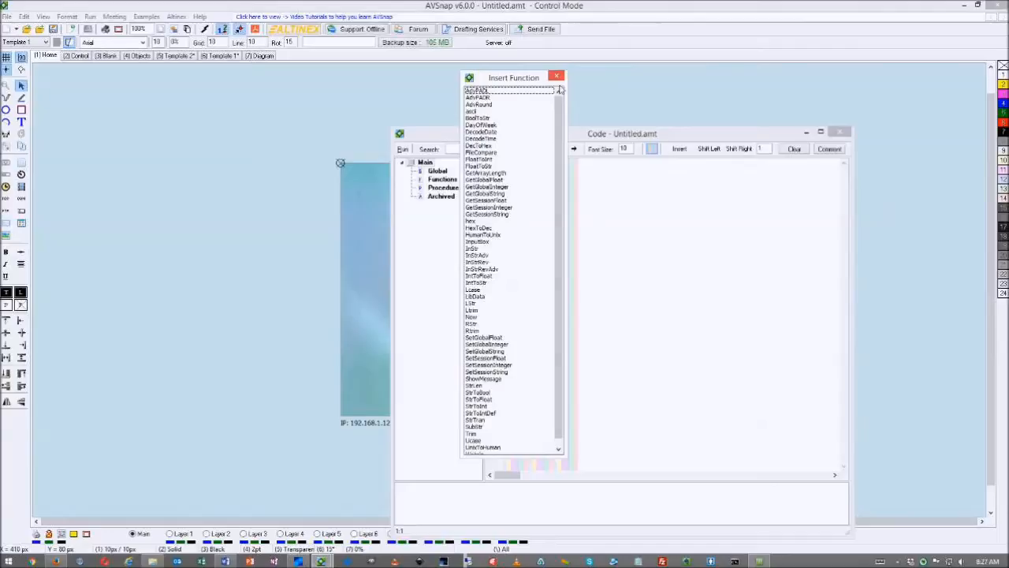
{"action": "left_click_drag", "start_coordinate": [559, 117], "coordinate": [558, 128]}
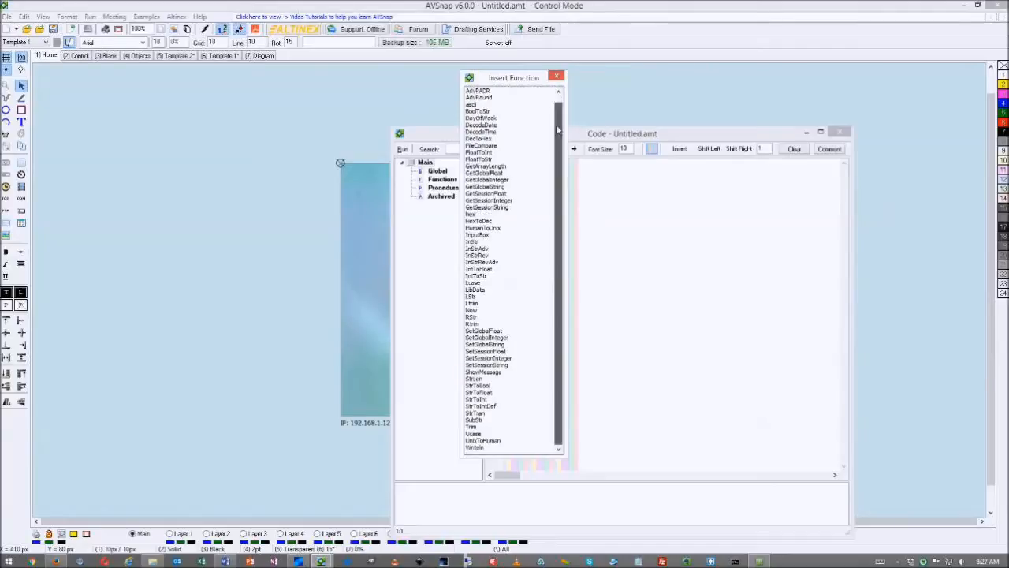
{"action": "left_click", "coordinate": [558, 77]}
Try inserting the Delay user code into the Main code section, and delete the whole inserted function
{"action": "left_click", "coordinate": [679, 149]}
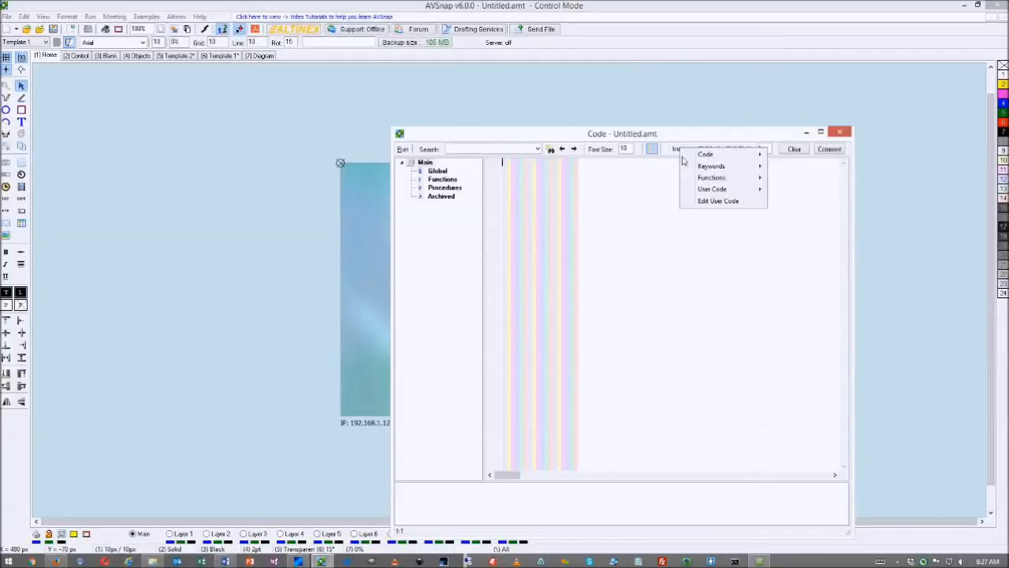
{"action": "mouse_move", "coordinate": [719, 191]}
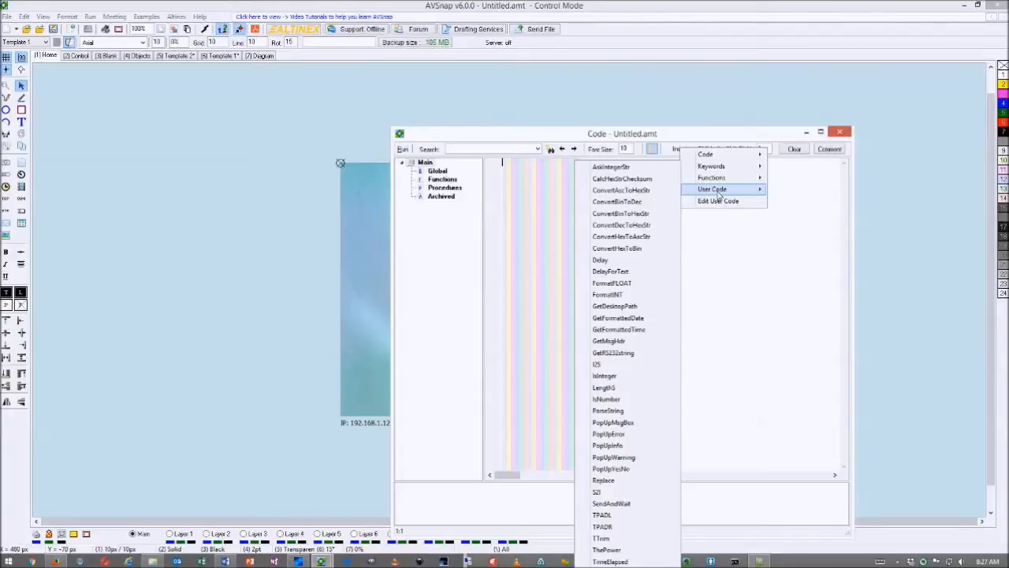
{"action": "left_click", "coordinate": [604, 260]}
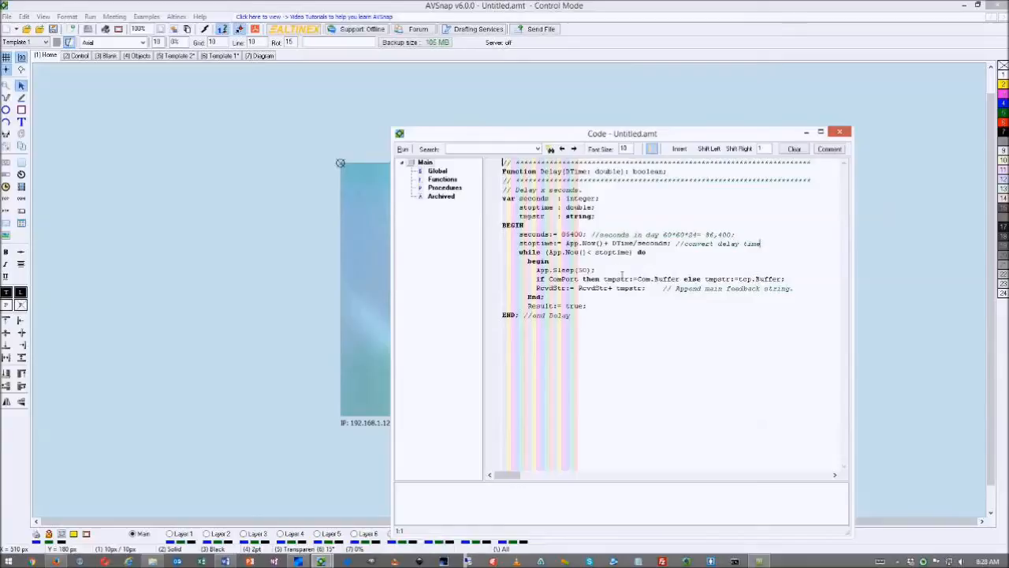
{"action": "double_click", "coordinate": [519, 172]}
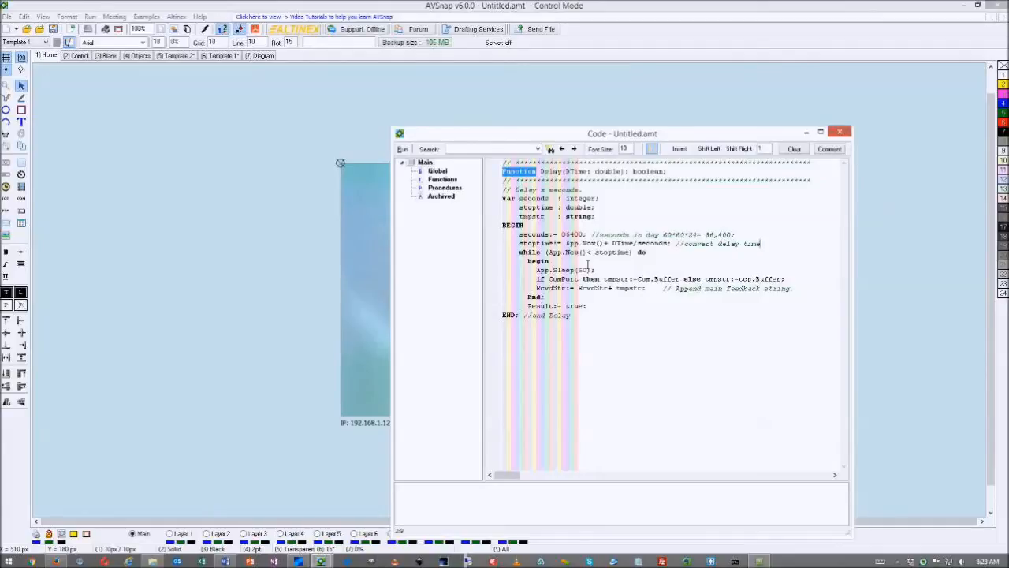
{"action": "left_click", "coordinate": [503, 162]}
{"action": "left_click_drag", "start_coordinate": [503, 162], "coordinate": [630, 318]}
{"action": "key", "text": "Delete"}
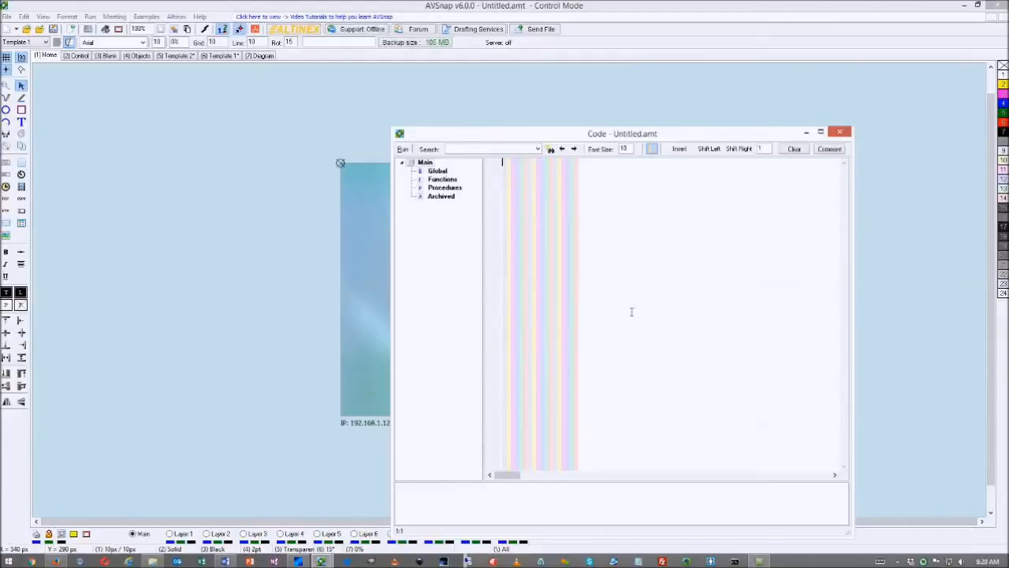
Open the user code file for editing, examine its function definitions, and close the file and the code editor
{"action": "left_click", "coordinate": [679, 149]}
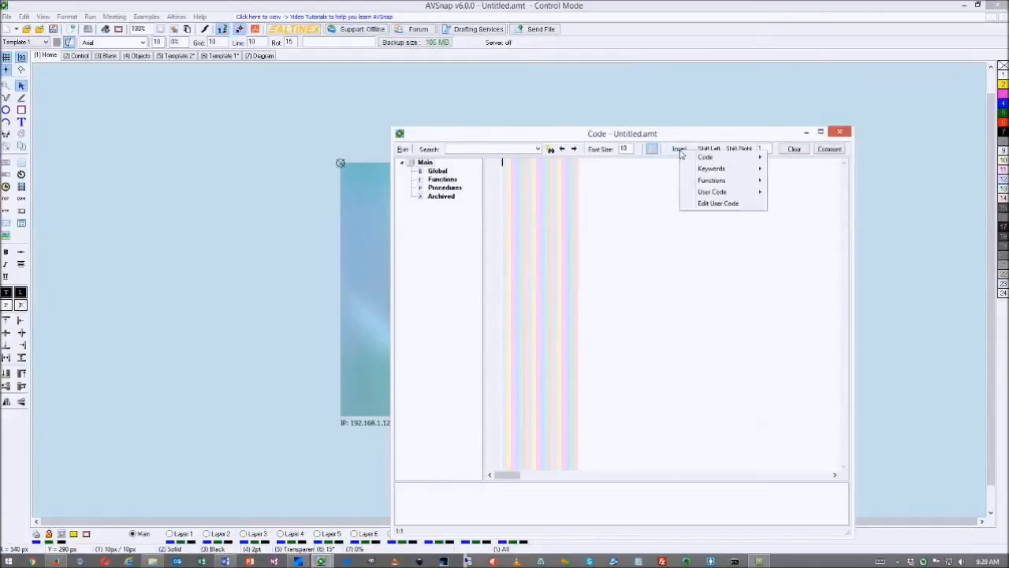
{"action": "left_click", "coordinate": [716, 204]}
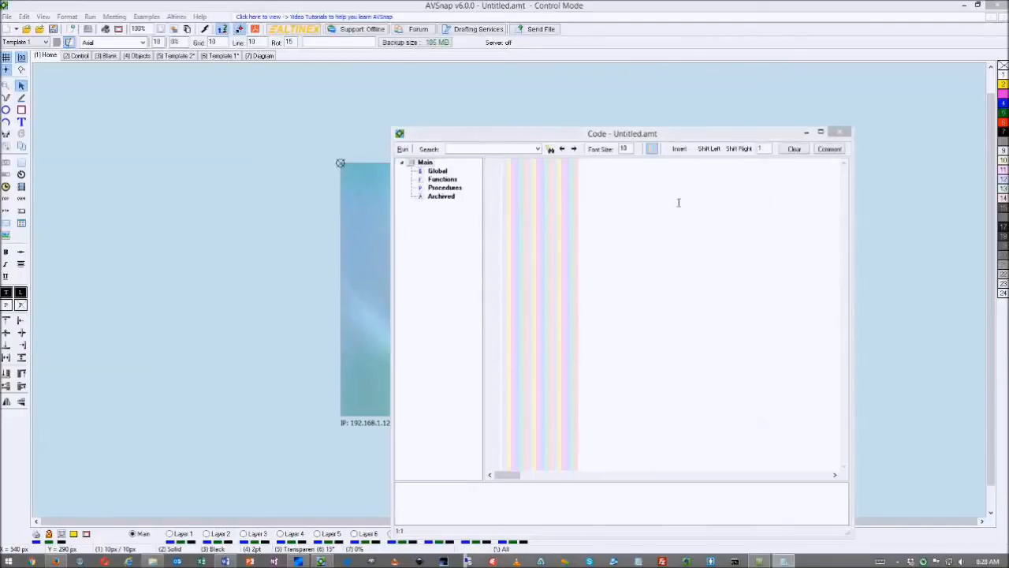
{"action": "left_click_drag", "start_coordinate": [1008, 111], "coordinate": [380, 46]}
{"action": "left_click_drag", "start_coordinate": [233, 79], "coordinate": [258, 335]}
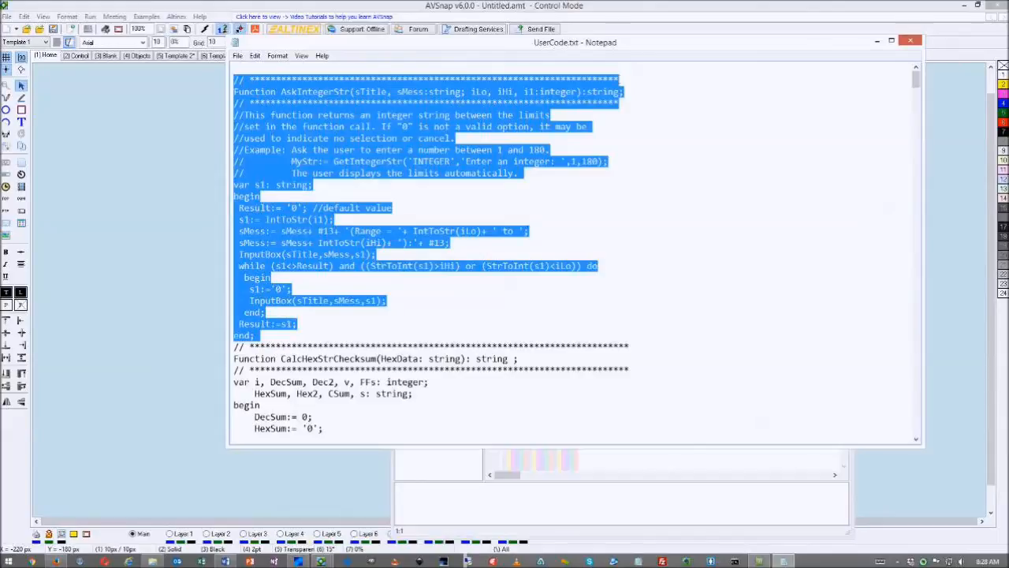
{"action": "left_click", "coordinate": [260, 82]}
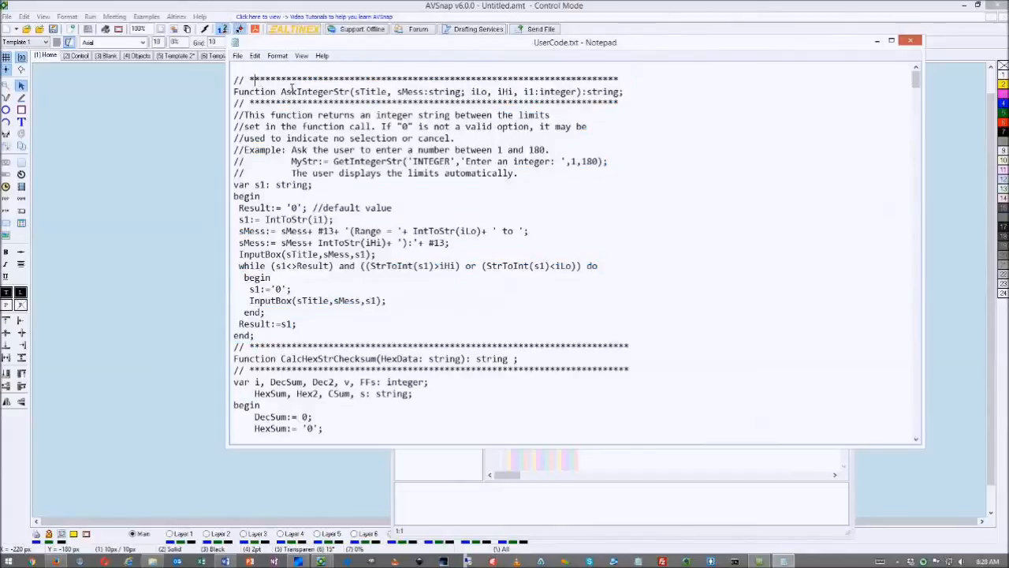
{"action": "scroll", "coordinate": [296, 127], "scroll_direction": "down", "scroll_amount": 1}
{"action": "scroll", "coordinate": [297, 126], "scroll_direction": "down", "scroll_amount": 20}
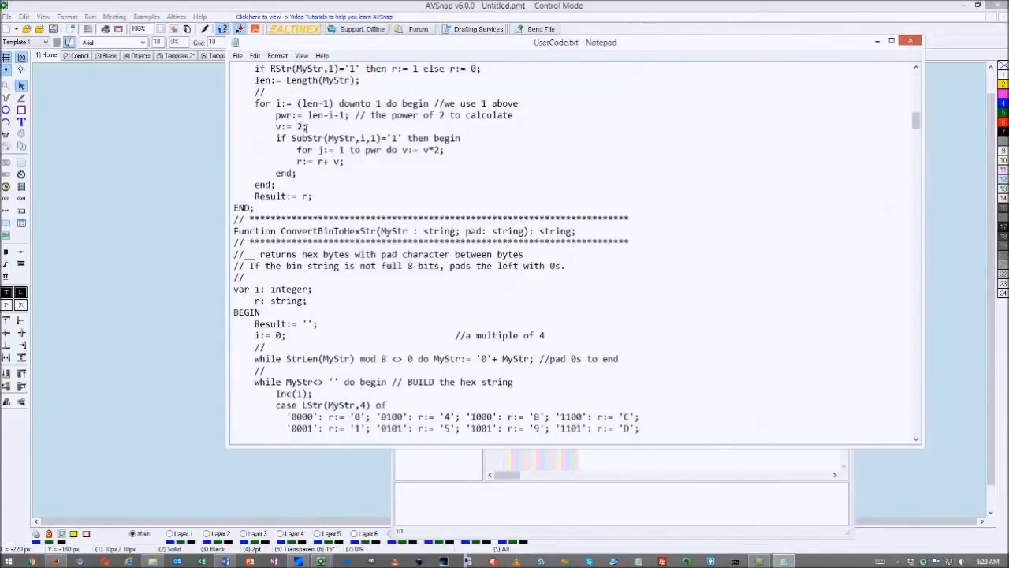
{"action": "left_click", "coordinate": [910, 41]}
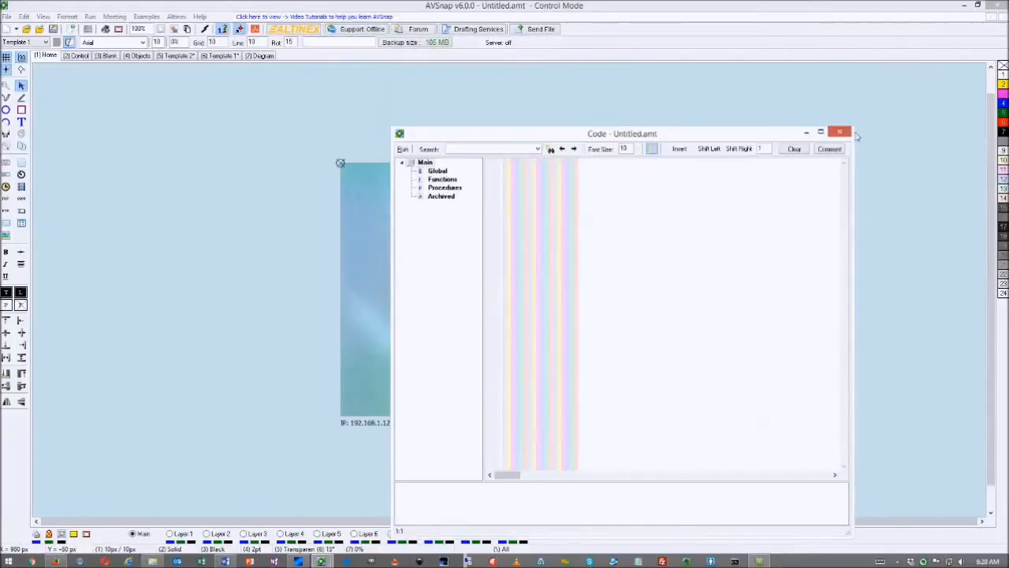
{"action": "left_click", "coordinate": [840, 132]}
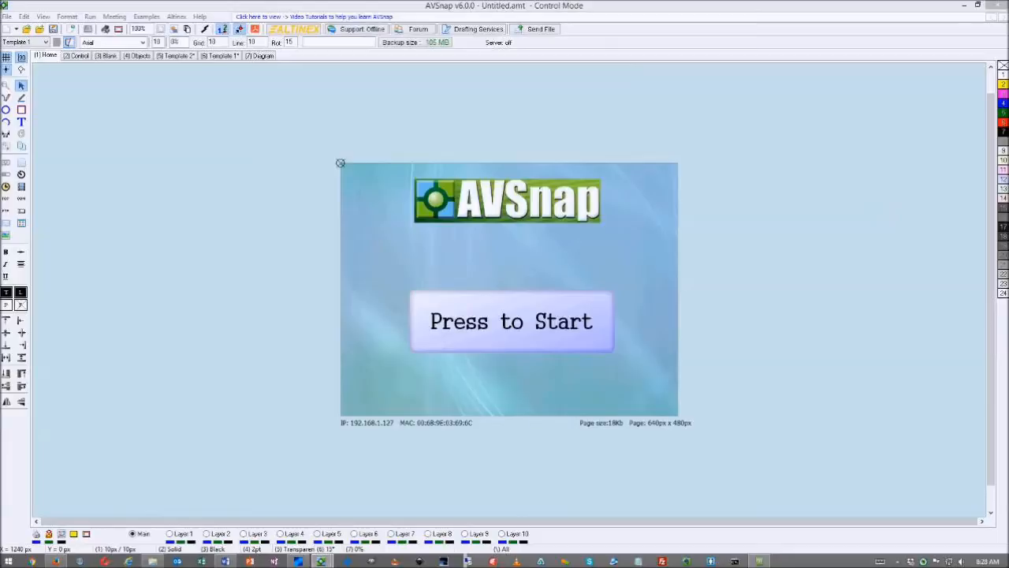
Draw a 180 by 50 px button near the upper-left of the Control page and label it "Input 1 to Projector"
{"action": "left_click", "coordinate": [77, 56]}
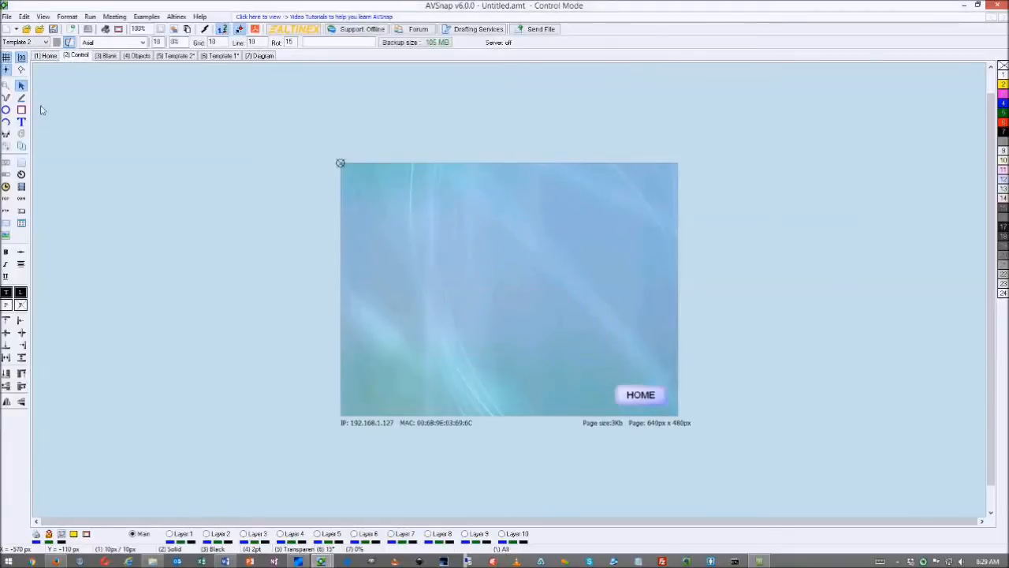
{"action": "left_click", "coordinate": [21, 162]}
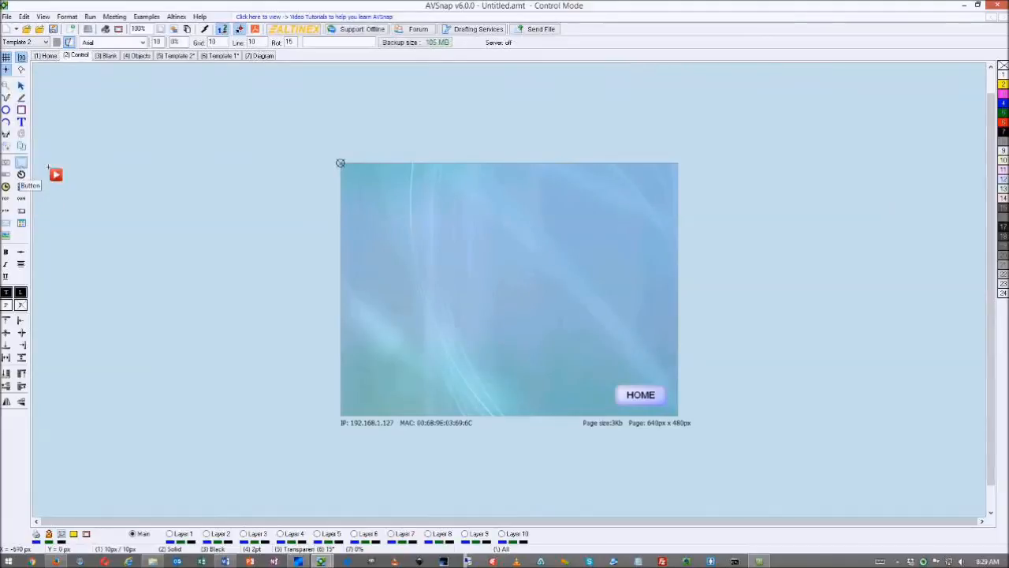
{"action": "left_click_drag", "start_coordinate": [378, 195], "coordinate": [473, 221]}
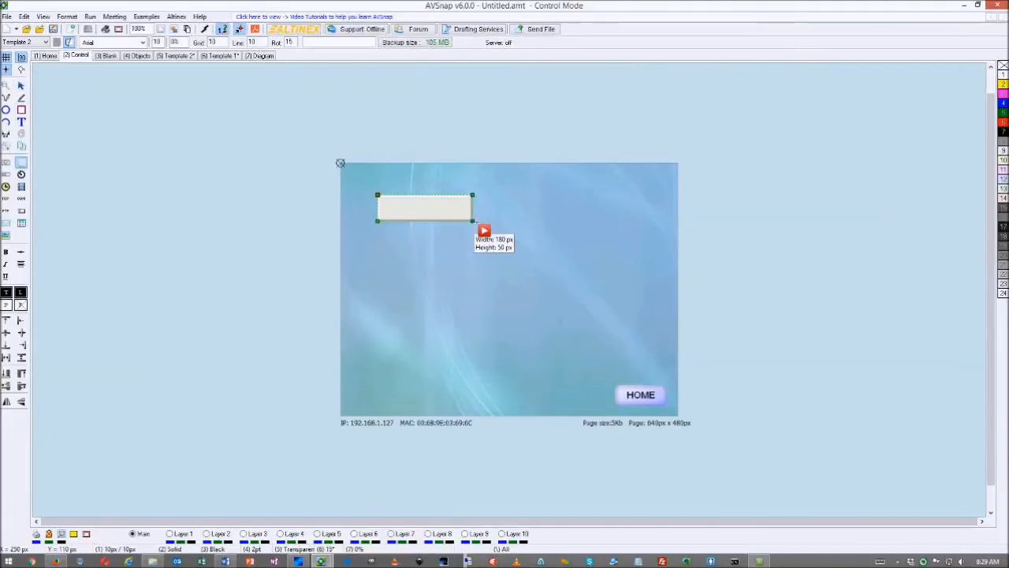
{"action": "right_click", "coordinate": [510, 232]}
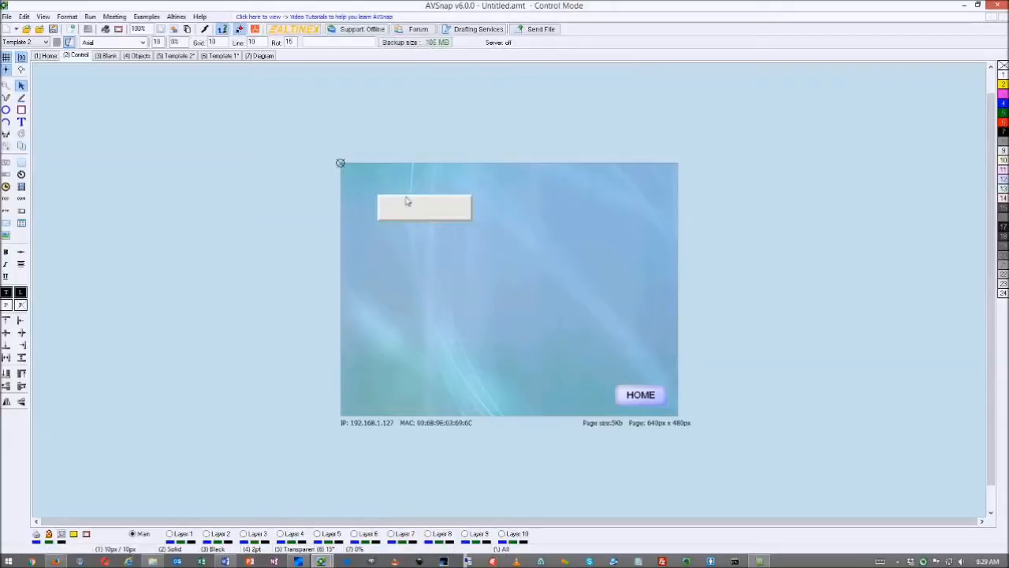
{"action": "double_click", "coordinate": [426, 214]}
{"action": "type", "text": "Input 1 to Projector"}
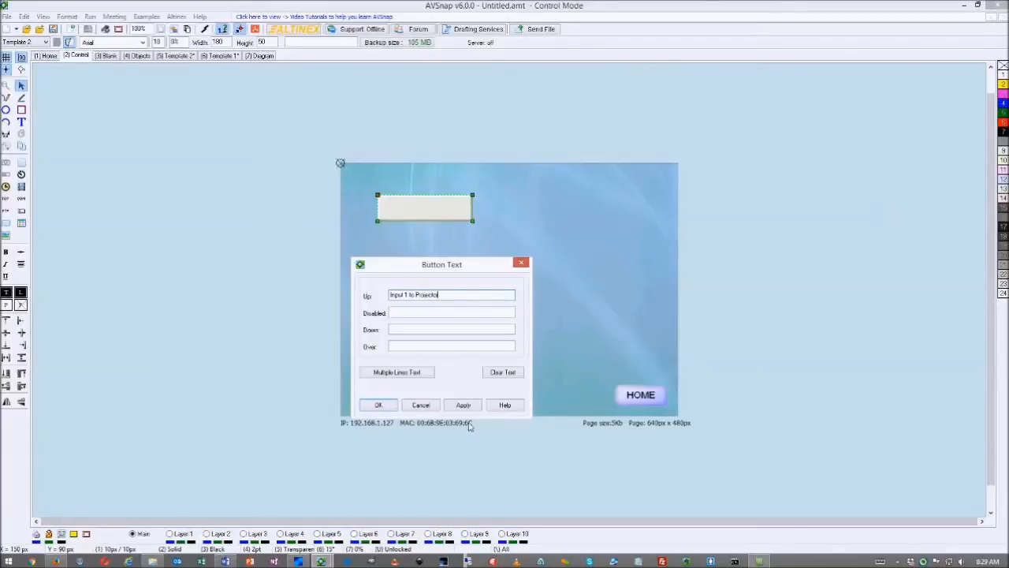
{"action": "left_click", "coordinate": [463, 406]}
{"action": "left_click", "coordinate": [379, 404]}
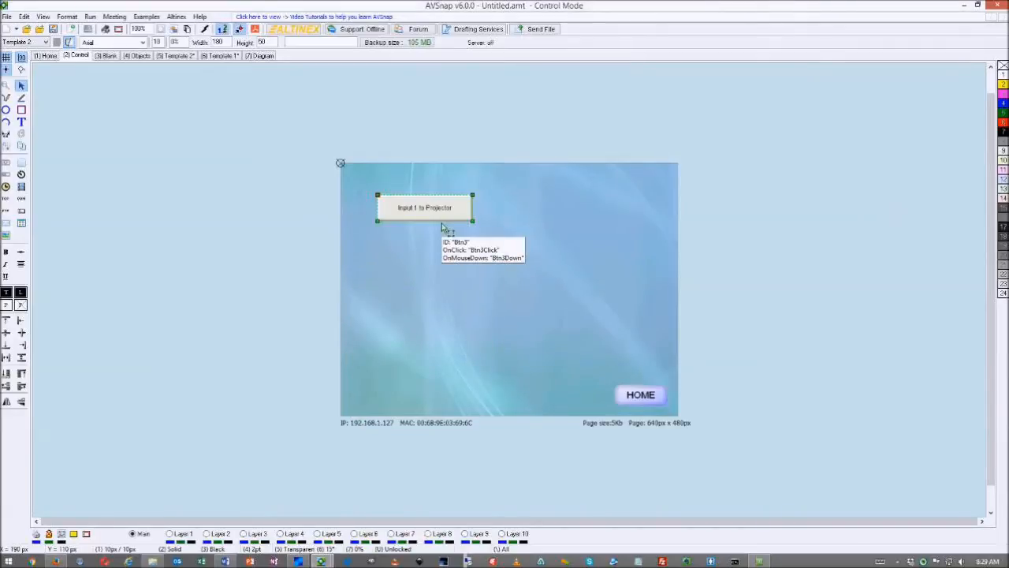
Enable a grey-to-white gradient fill on the "Input 1 to Projector" button and make its label bold
{"action": "double_click", "coordinate": [441, 224]}
{"action": "left_click_drag", "start_coordinate": [396, 164], "coordinate": [794, 175]}
{"action": "left_click", "coordinate": [559, 187]}
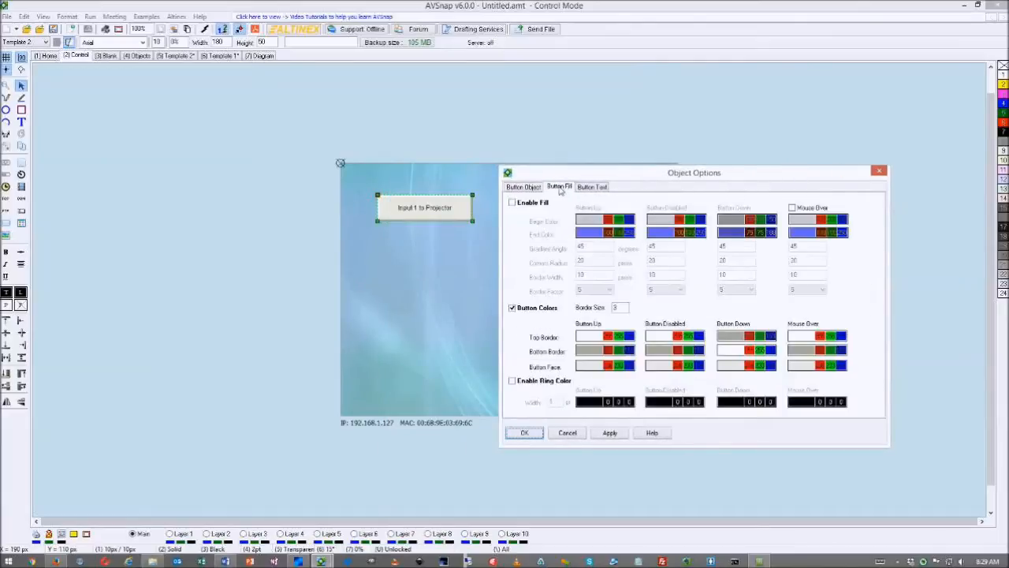
{"action": "left_click", "coordinate": [513, 203]}
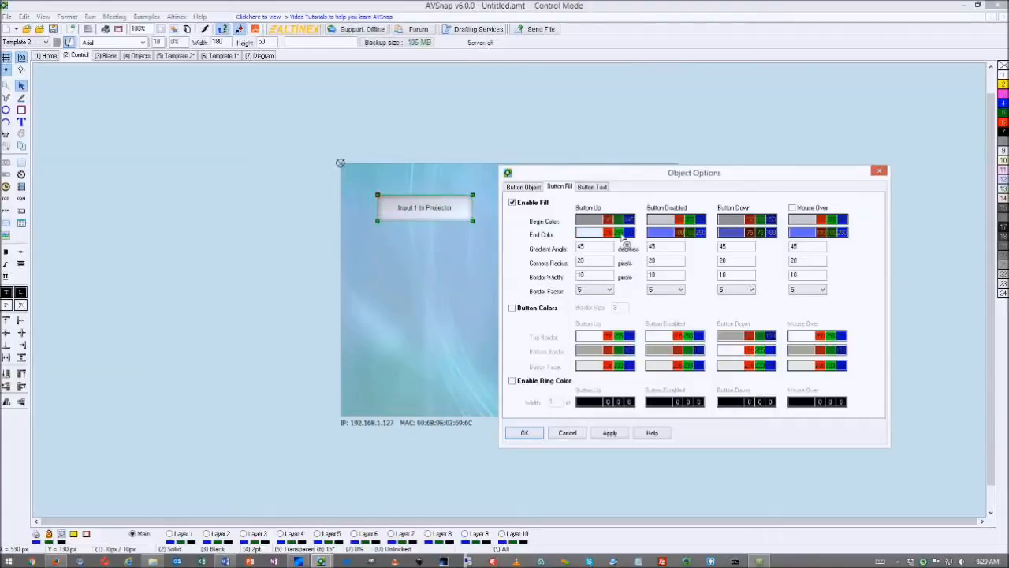
{"action": "left_click", "coordinate": [528, 436]}
{"action": "left_click", "coordinate": [401, 212]}
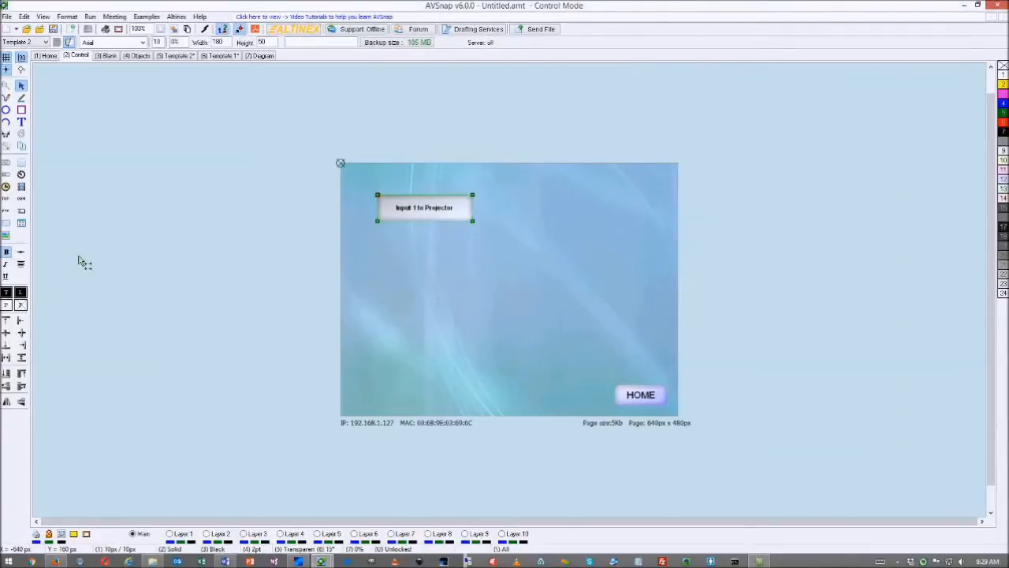
{"action": "left_click", "coordinate": [226, 234]}
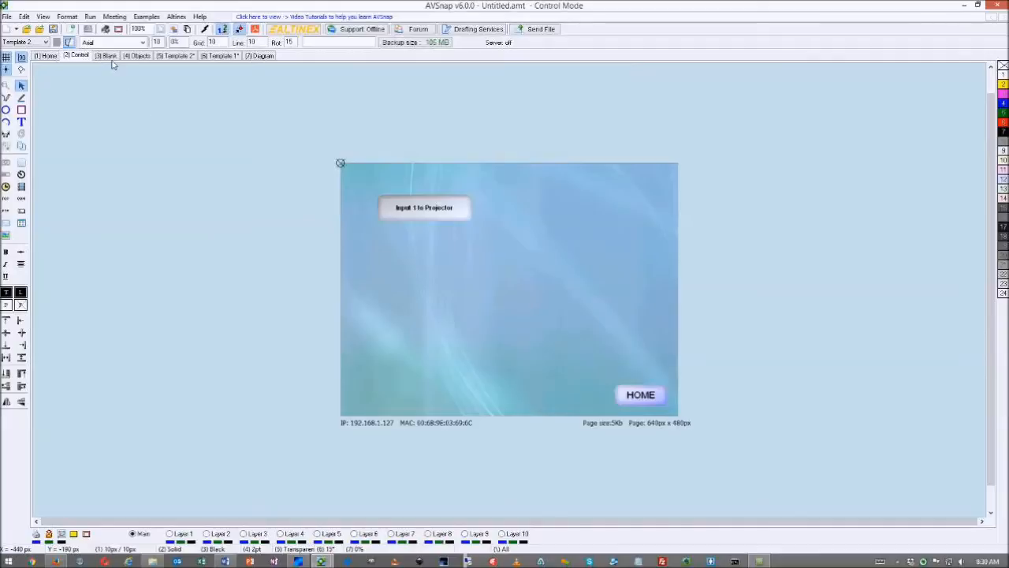
Set the first TCP object on the Objects page to ID Neutron1 and adapter Realtek PCIe GBE Family Controller
{"action": "left_click", "coordinate": [139, 57]}
{"action": "mouse_move", "coordinate": [369, 188]}
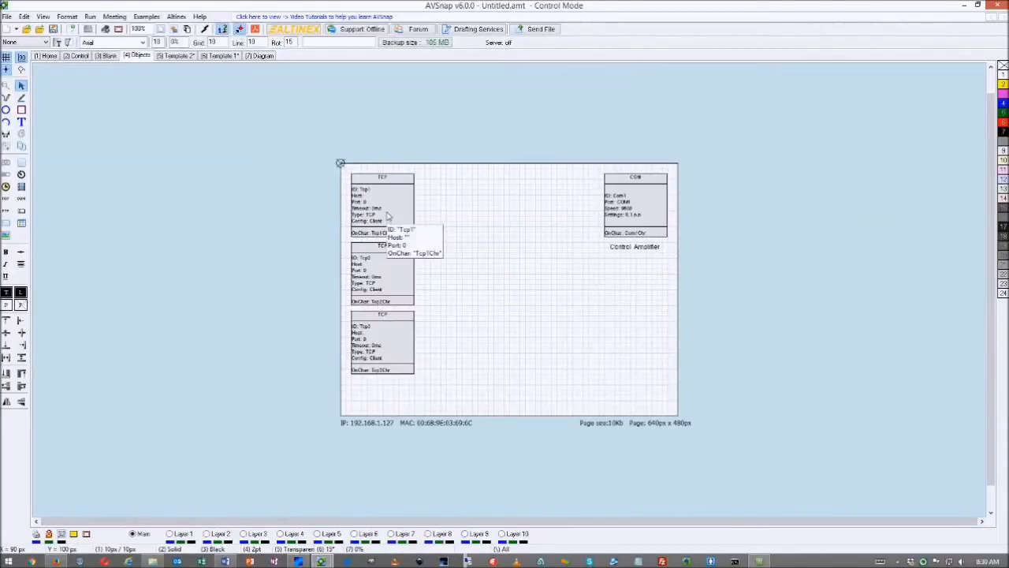
{"action": "left_click", "coordinate": [386, 211]}
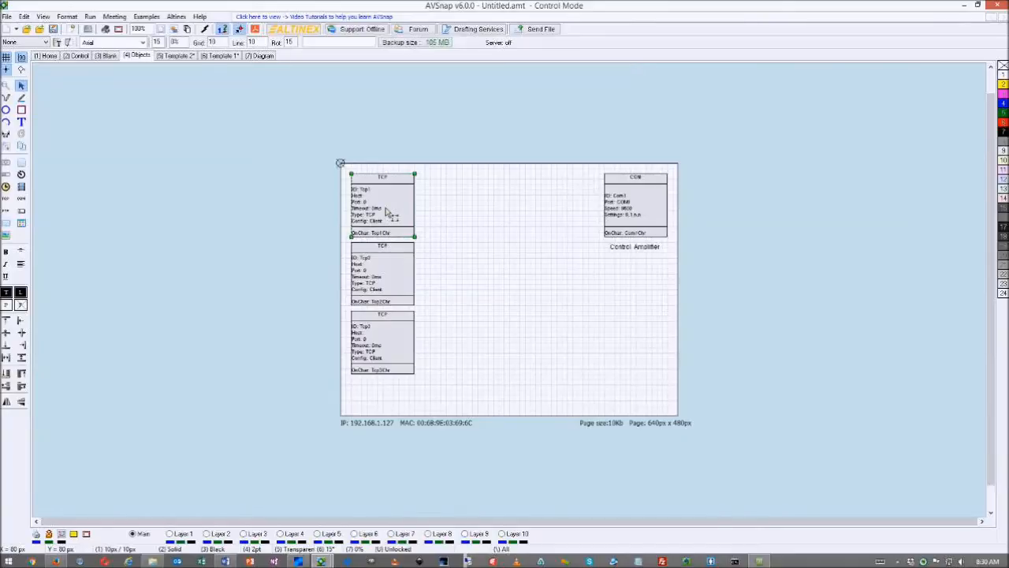
{"action": "double_click", "coordinate": [386, 211]}
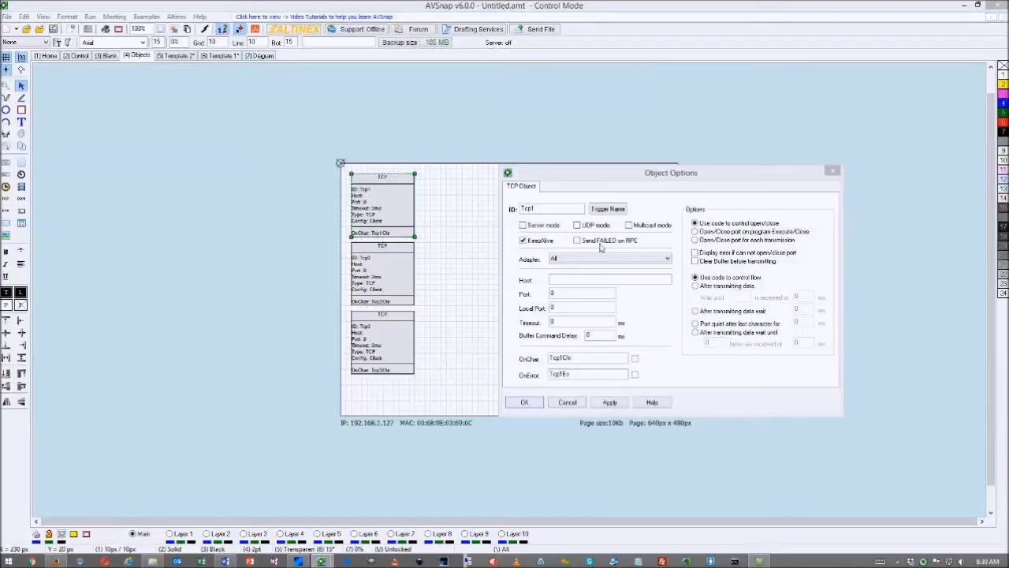
{"action": "double_click", "coordinate": [532, 210]}
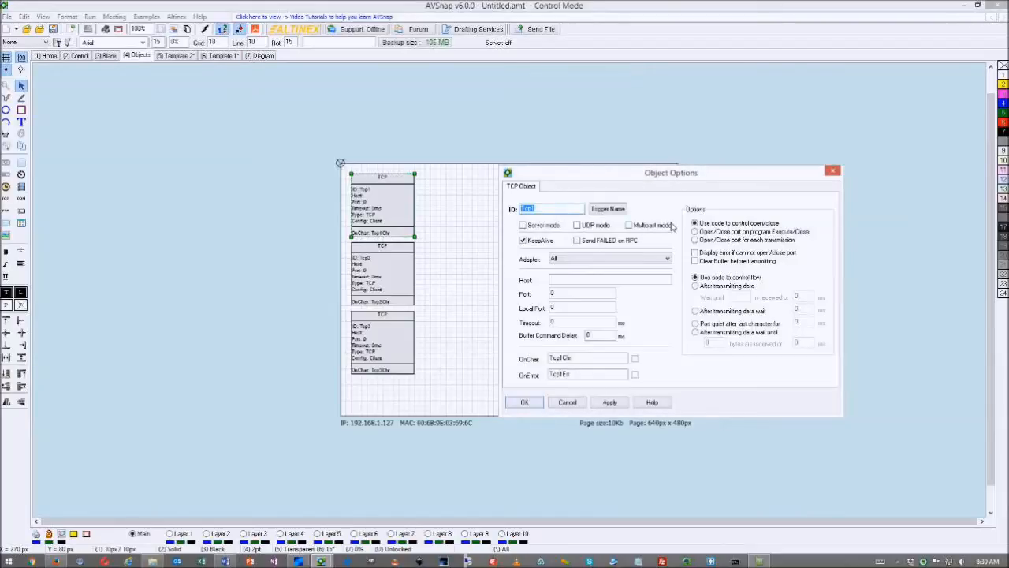
{"action": "type", "text": "Neutron1"}
{"action": "left_click", "coordinate": [565, 259]}
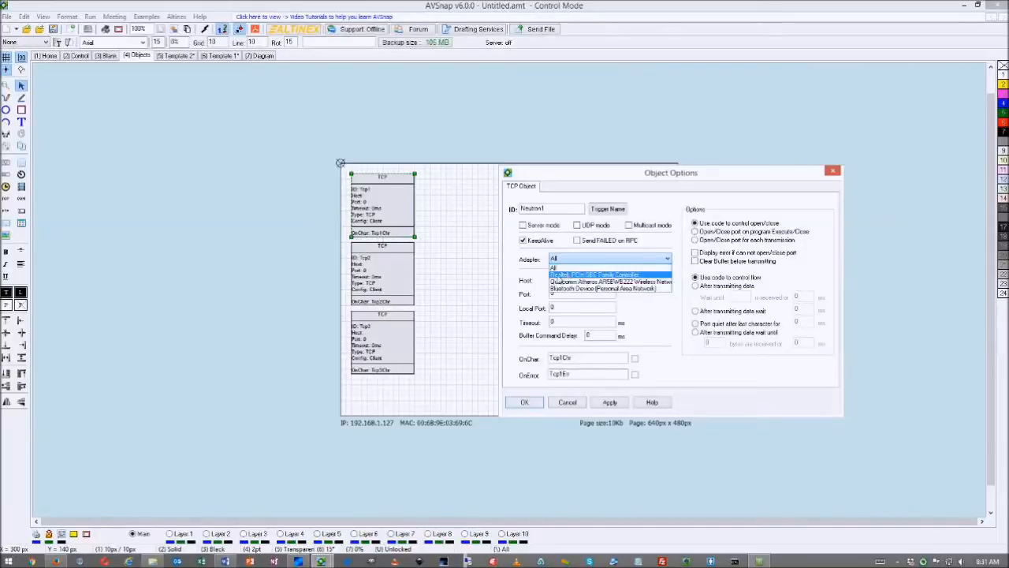
{"action": "left_click", "coordinate": [563, 275]}
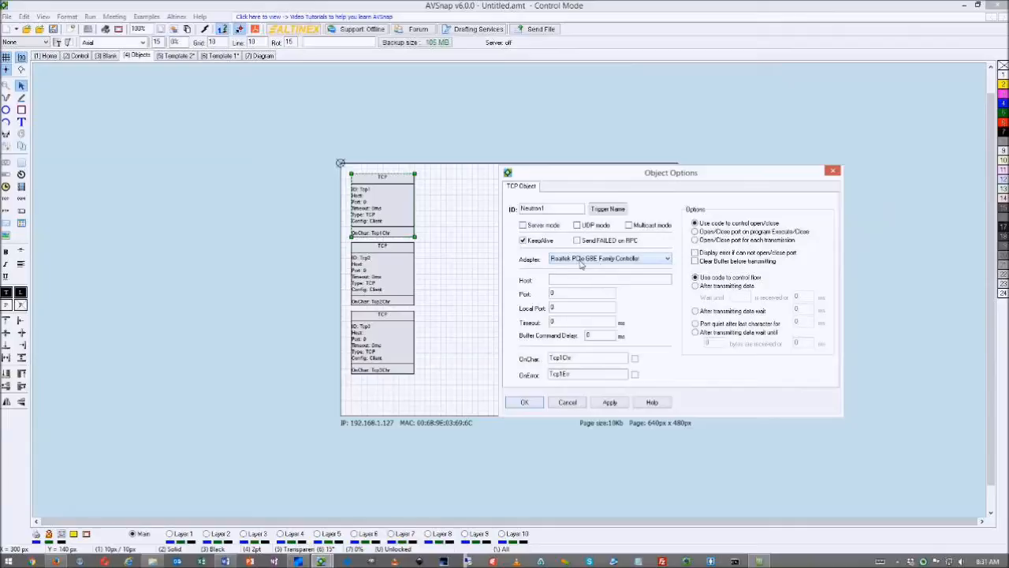
Set the TCP object's host to 192.168.1.50, port to 24 and timeout to 1000 ms
{"action": "left_click", "coordinate": [575, 282]}
{"action": "type", "text": "192.168.1.50"}
{"action": "key", "text": "Tab"}
{"action": "type", "text": "24"}
{"action": "key", "text": "Tab"}
{"action": "key", "text": "Tab"}
{"action": "type", "text": "1000"}
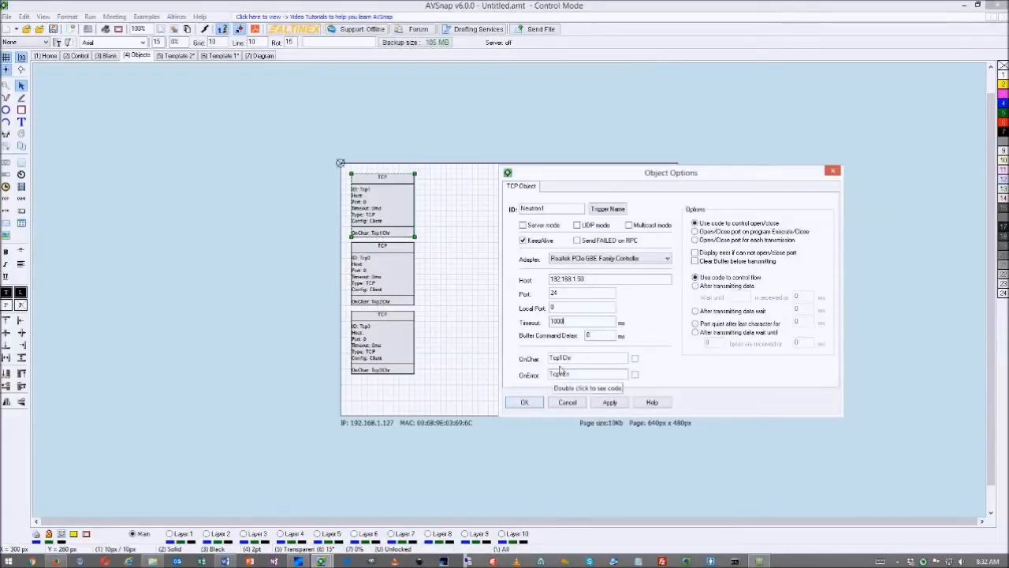
Rename the TCP object's triggers to match the ID Neutron1 without updating the code
{"action": "left_click", "coordinate": [610, 210]}
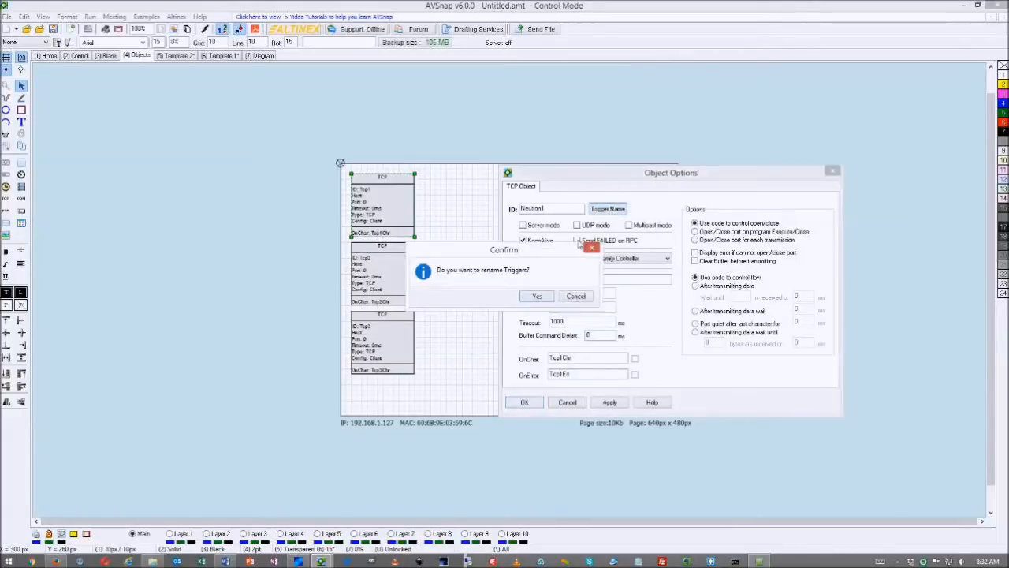
{"action": "left_click", "coordinate": [537, 297]}
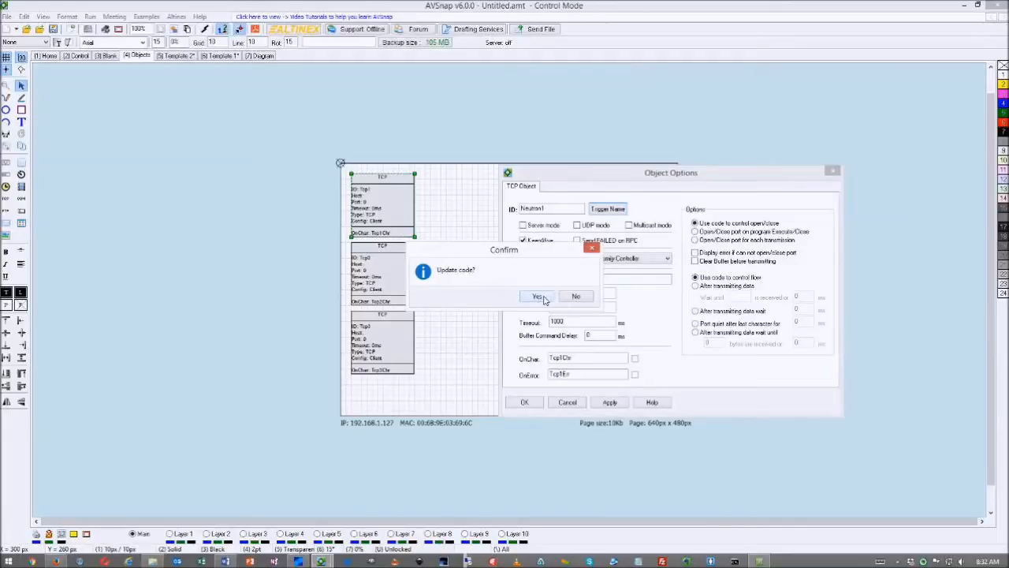
{"action": "left_click", "coordinate": [575, 297]}
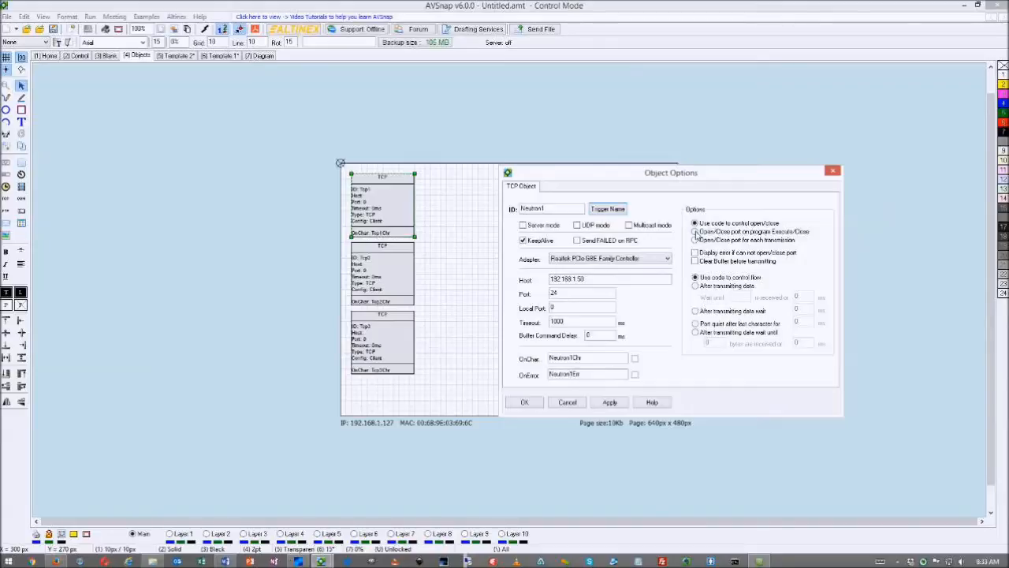
Try the alternative port open/close and after-transmitting options, and return both option groups to code control
{"action": "left_click", "coordinate": [696, 233]}
{"action": "left_click", "coordinate": [696, 224]}
{"action": "left_click", "coordinate": [694, 240]}
{"action": "left_click", "coordinate": [695, 224]}
{"action": "left_click", "coordinate": [699, 288]}
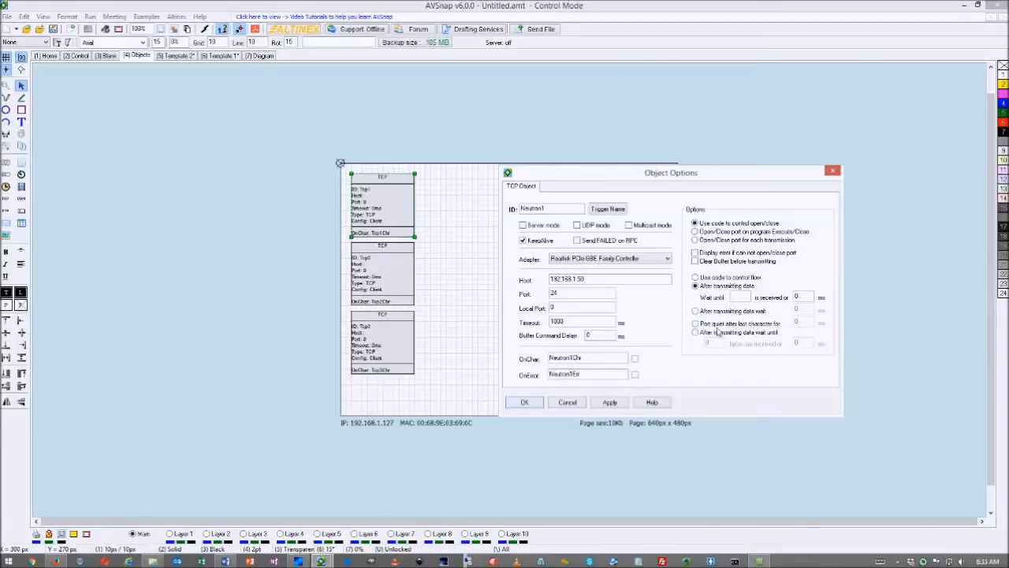
{"action": "left_click", "coordinate": [696, 278]}
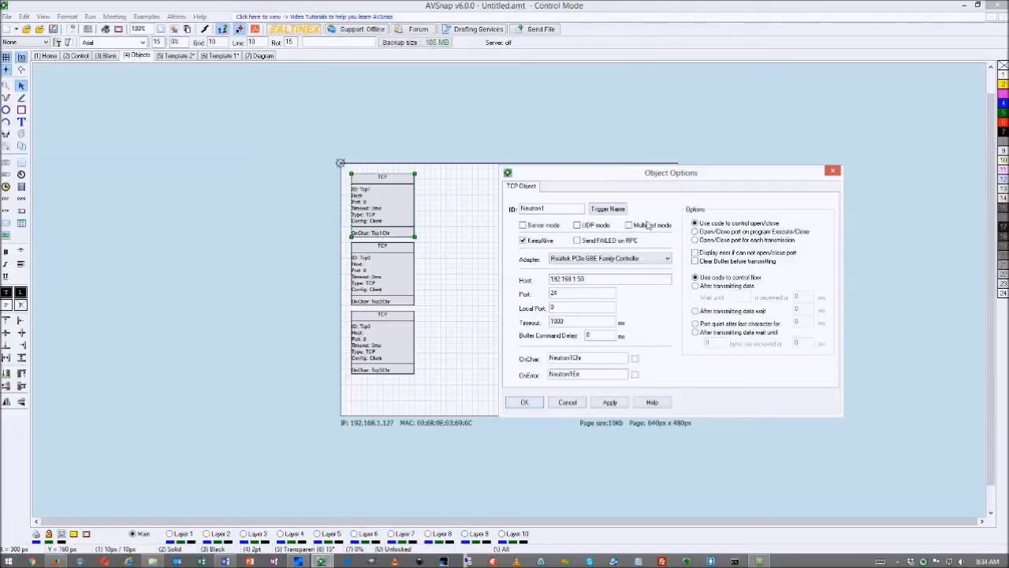
Apply the Neutron1 TCP object's settings and close its options
{"action": "left_click", "coordinate": [610, 402]}
{"action": "left_click", "coordinate": [528, 402]}
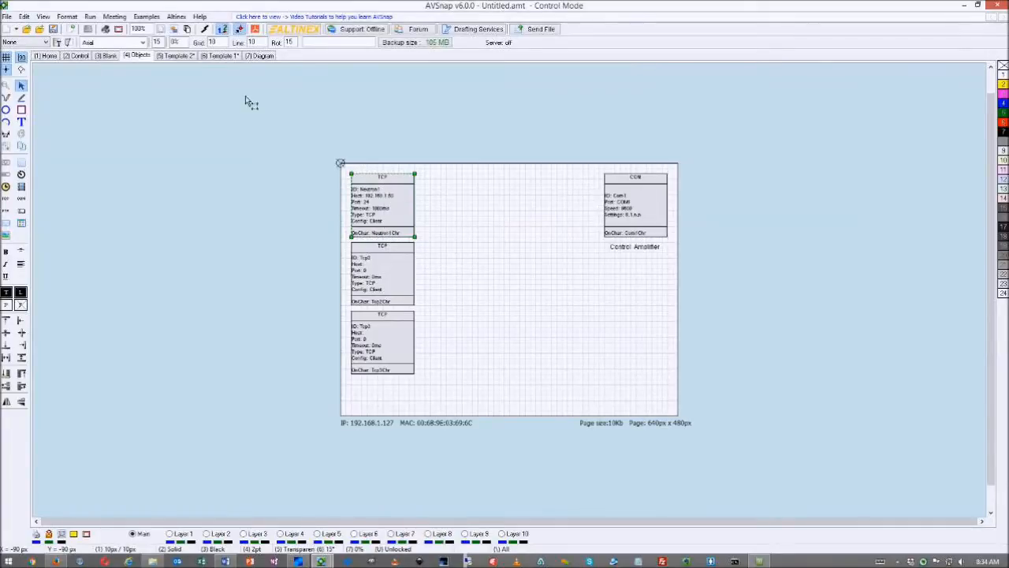
Set the "Input 1 to Projector" button on the Control page to ID Input with array index 1
{"action": "left_click", "coordinate": [78, 57]}
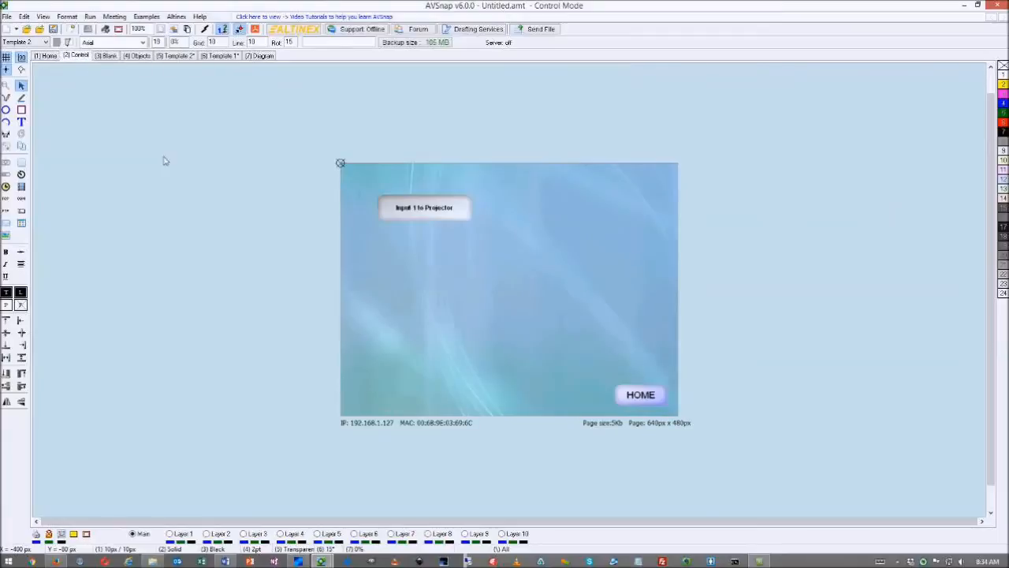
{"action": "left_click", "coordinate": [428, 214]}
{"action": "double_click", "coordinate": [428, 214]}
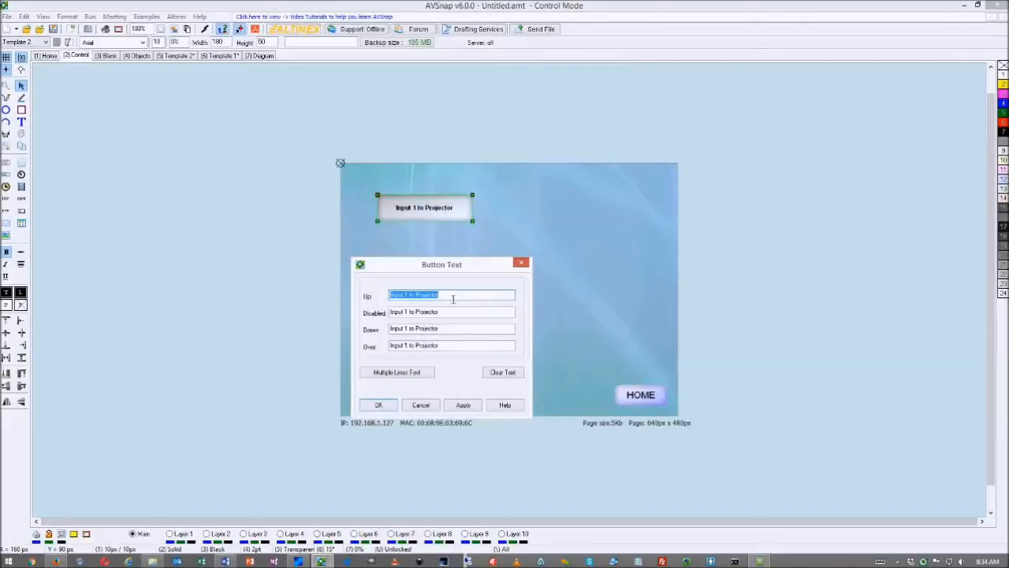
{"action": "left_click", "coordinate": [521, 263]}
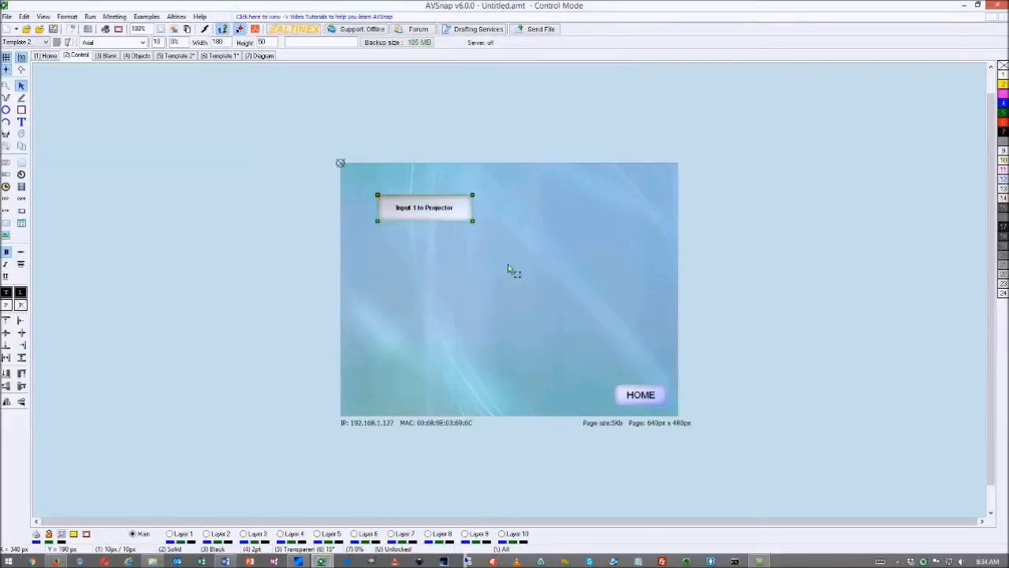
{"action": "key", "text": "F12"}
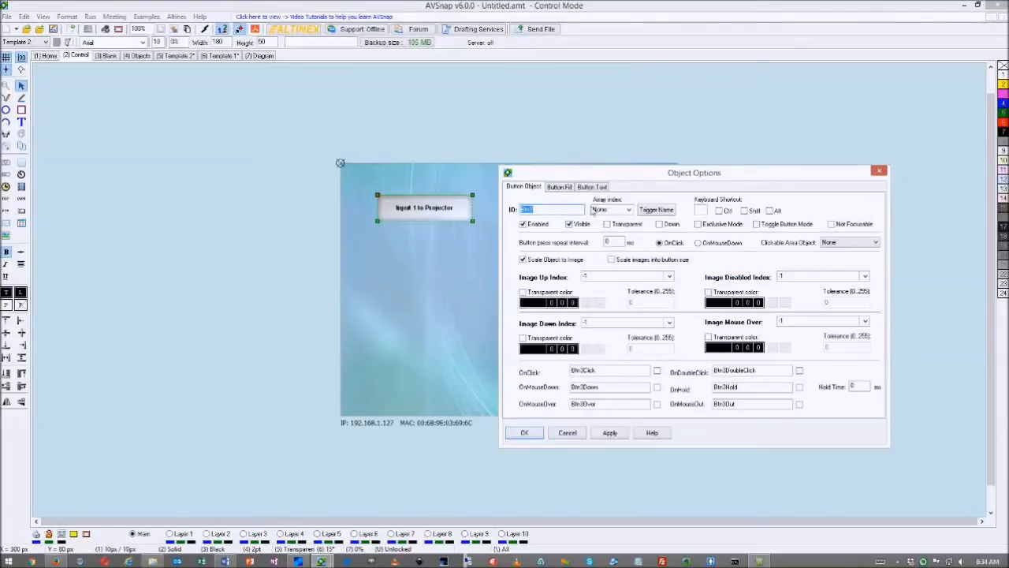
{"action": "type", "text": "Input"}
{"action": "left_click", "coordinate": [629, 210]}
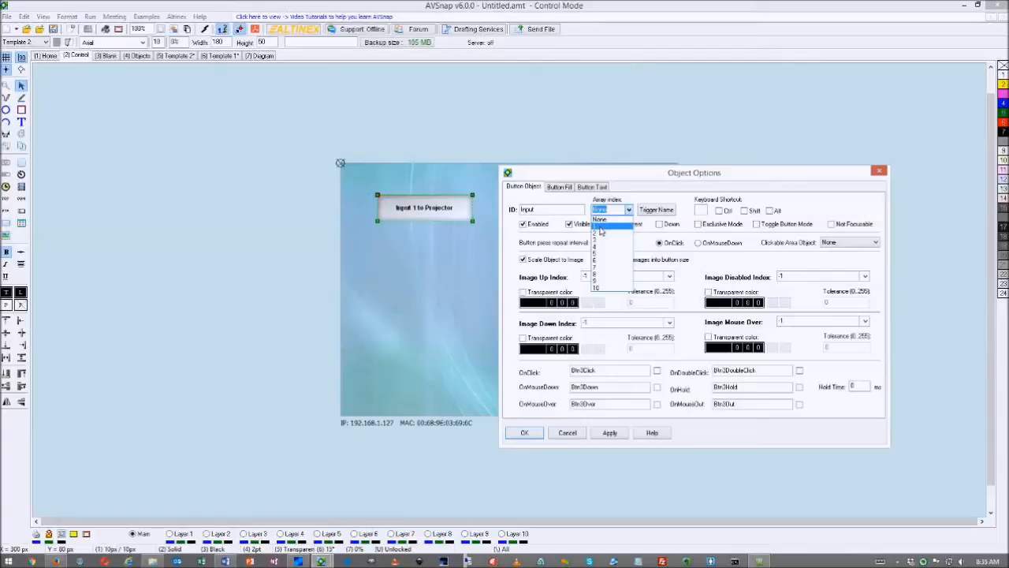
{"action": "left_click", "coordinate": [601, 228]}
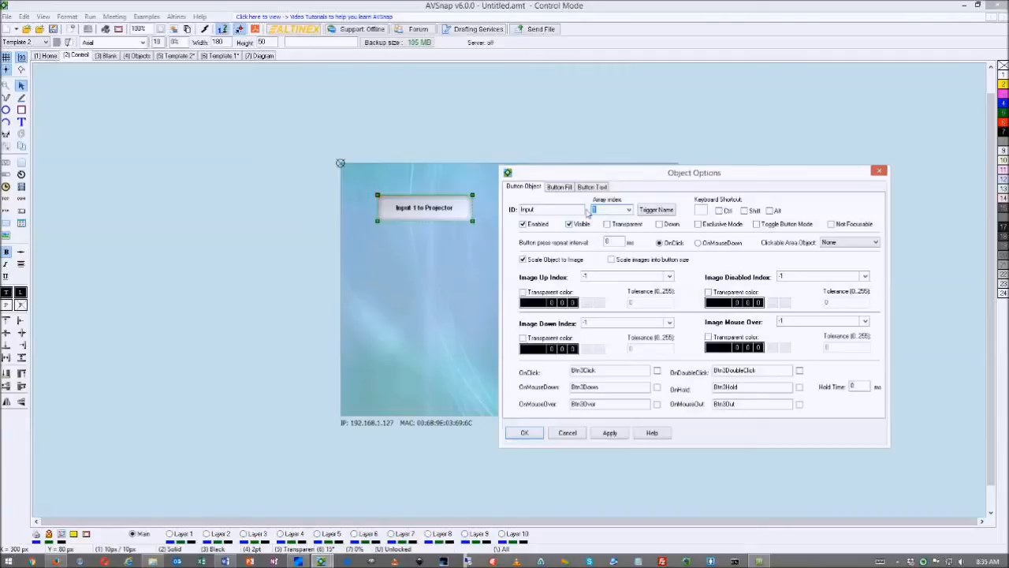
Set the Input button's array index to None and rename its triggers to match the ID, updating the code too
{"action": "left_click", "coordinate": [628, 209]}
{"action": "left_click", "coordinate": [612, 221]}
{"action": "left_click", "coordinate": [610, 435]}
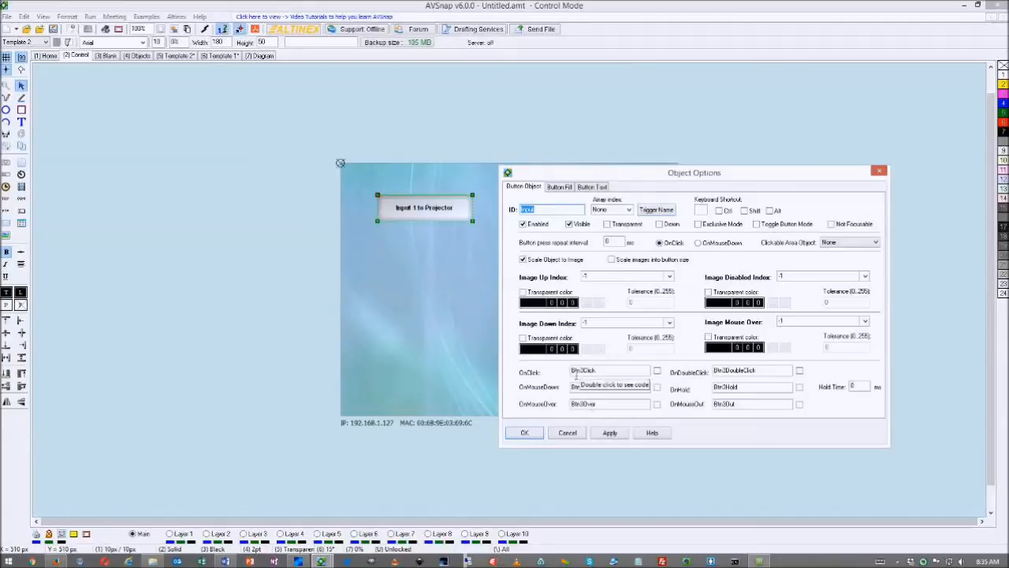
{"action": "left_click", "coordinate": [659, 213]}
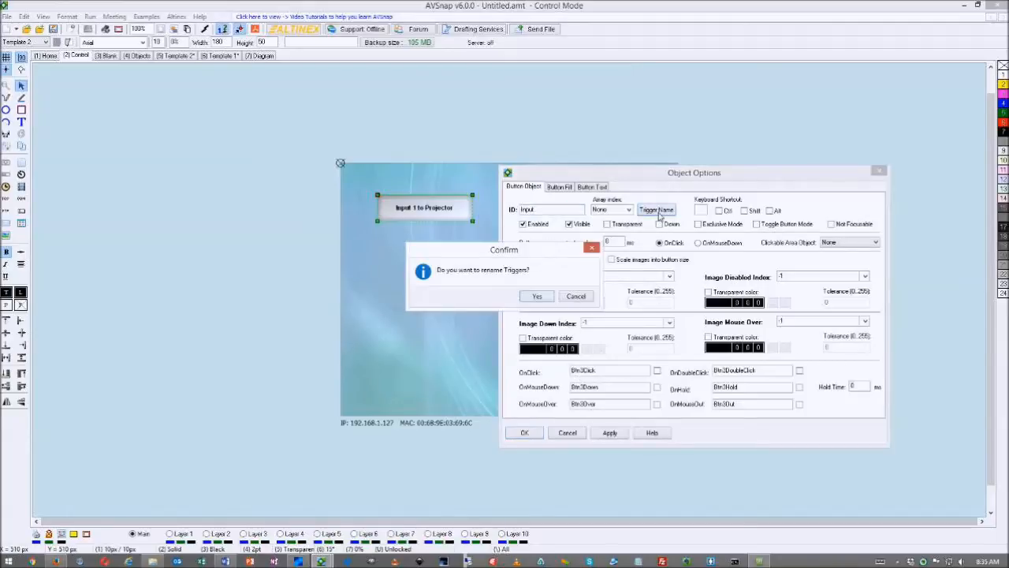
{"action": "left_click", "coordinate": [535, 300]}
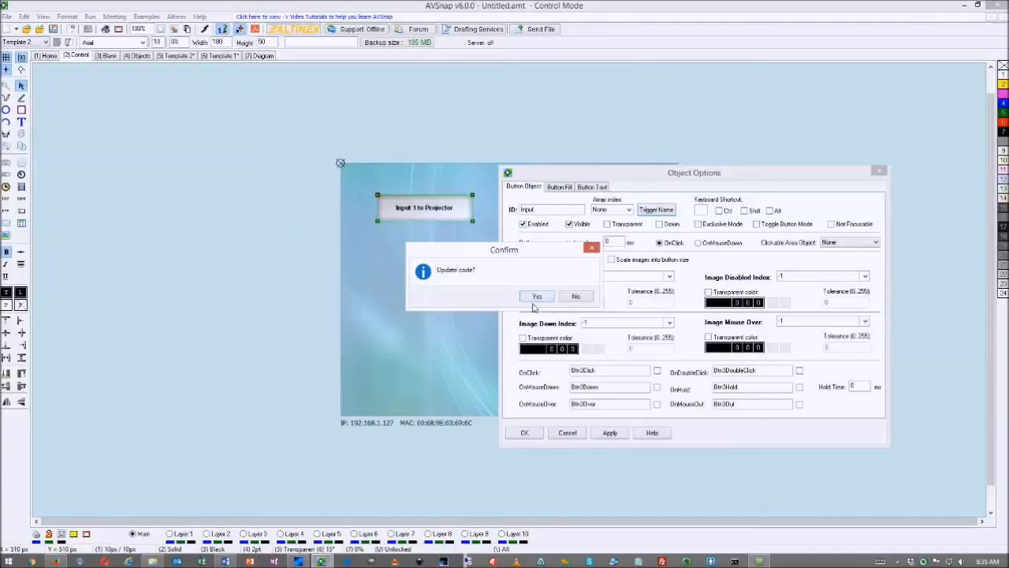
{"action": "left_click", "coordinate": [536, 297]}
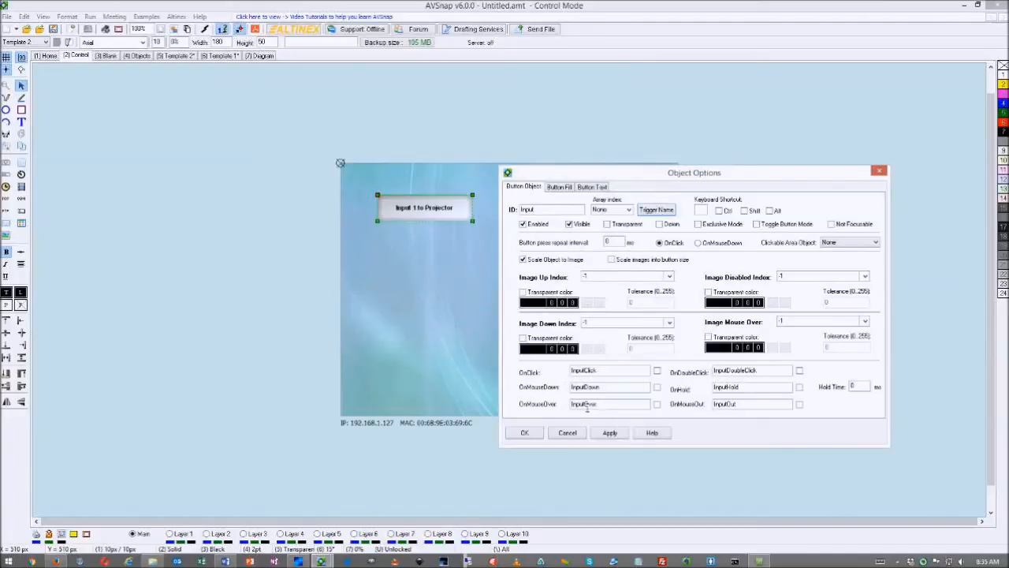
{"action": "left_click", "coordinate": [611, 433]}
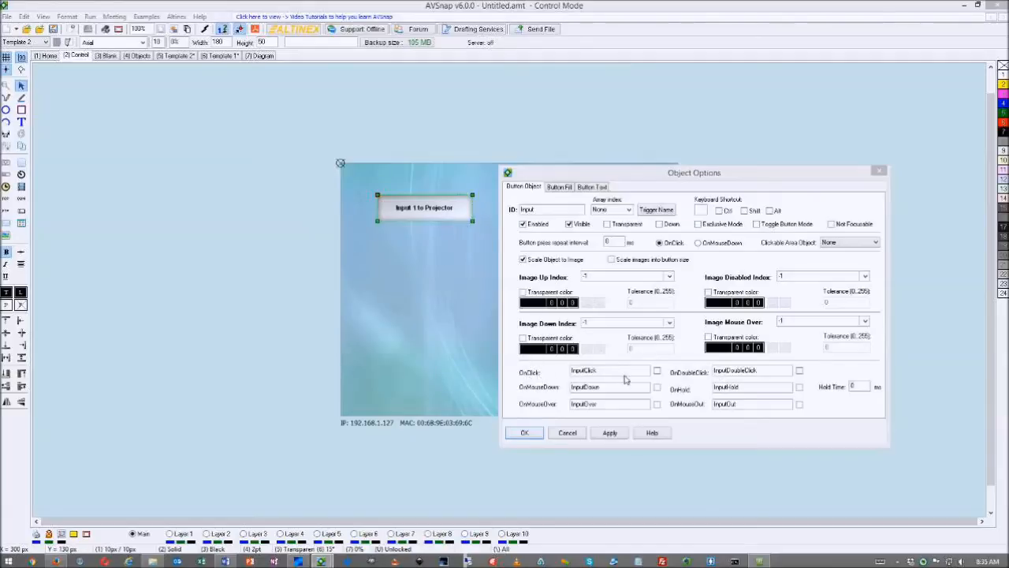
Enable the button's OnClick trigger by adding the InputClick procedure, and accept the object options
{"action": "left_click", "coordinate": [658, 372]}
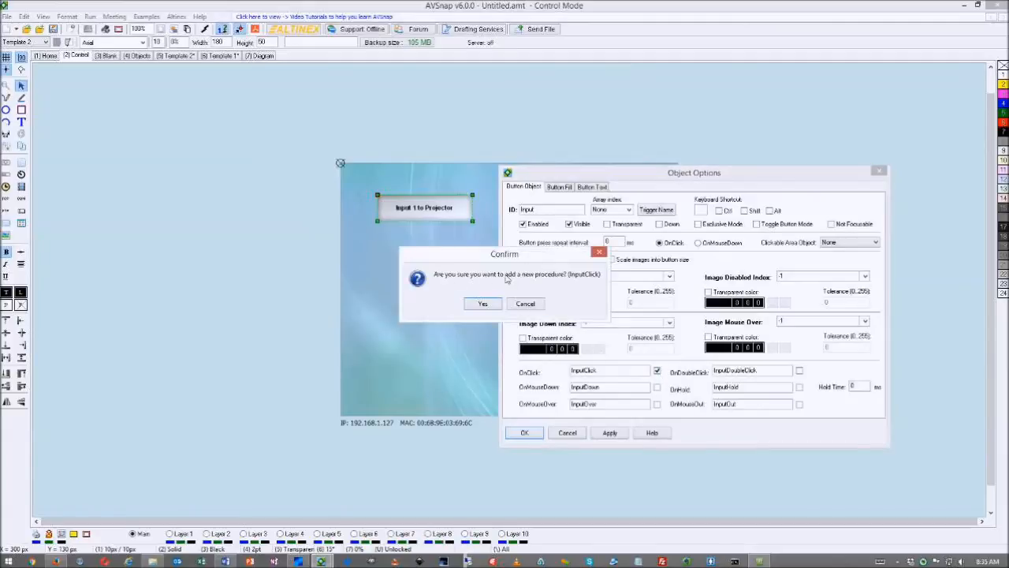
{"action": "left_click", "coordinate": [482, 303]}
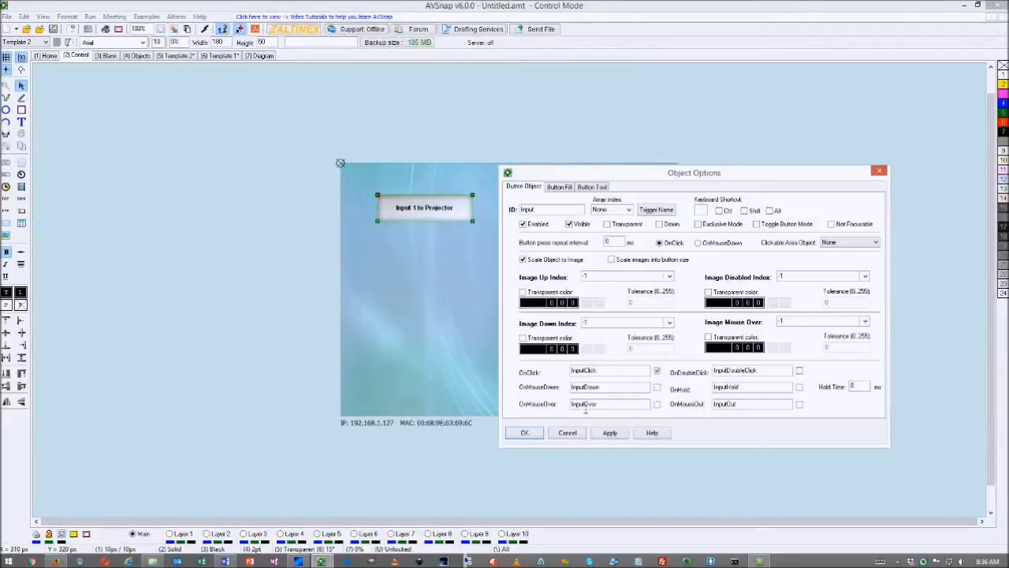
{"action": "left_click", "coordinate": [526, 434]}
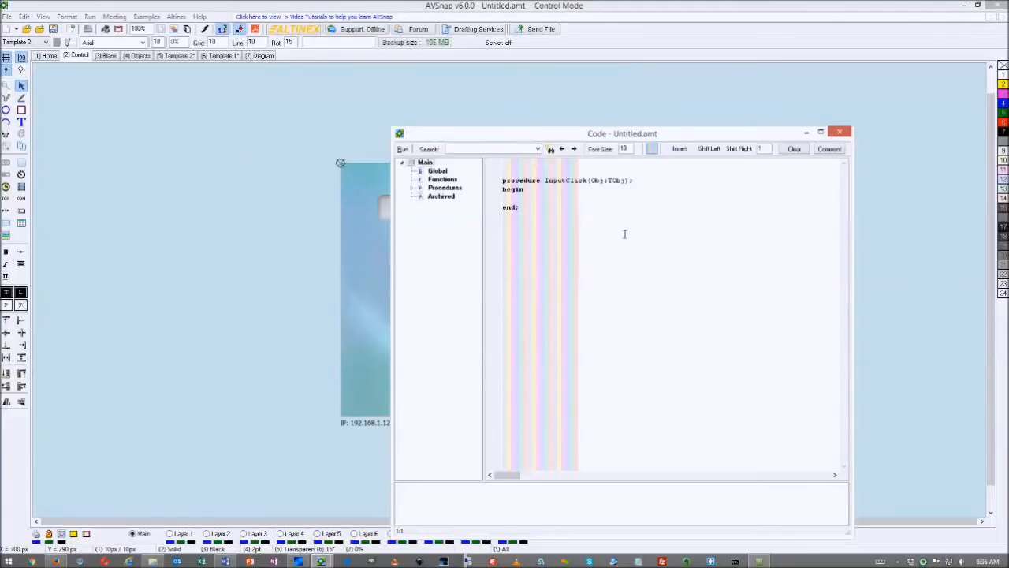
Reposition the code window so the Input 1 to Projector button on the page stays uncovered
{"action": "left_click_drag", "start_coordinate": [529, 141], "coordinate": [630, 173]}
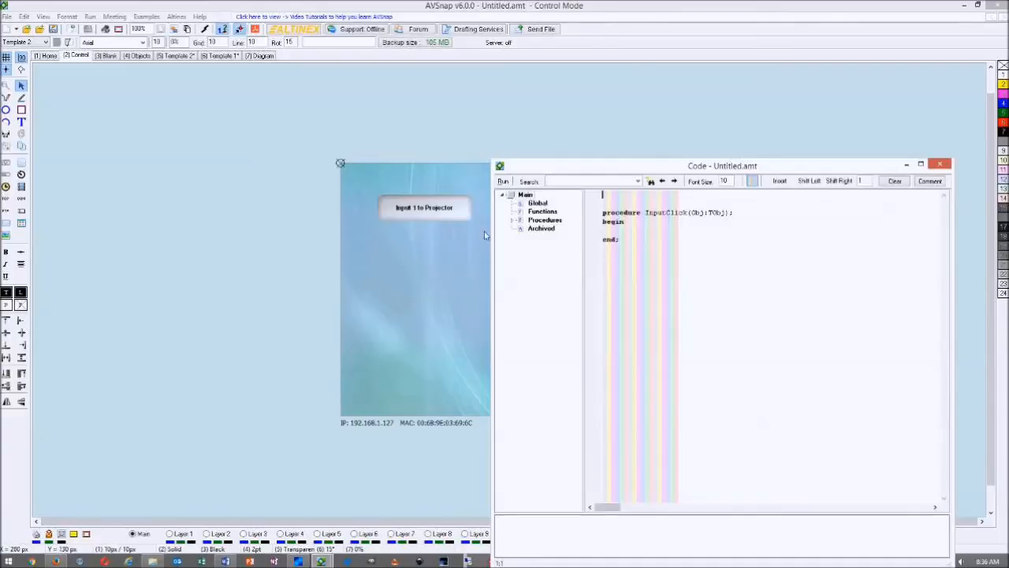
{"action": "mouse_move", "coordinate": [435, 213]}
{"action": "left_click_drag", "start_coordinate": [640, 169], "coordinate": [651, 134]}
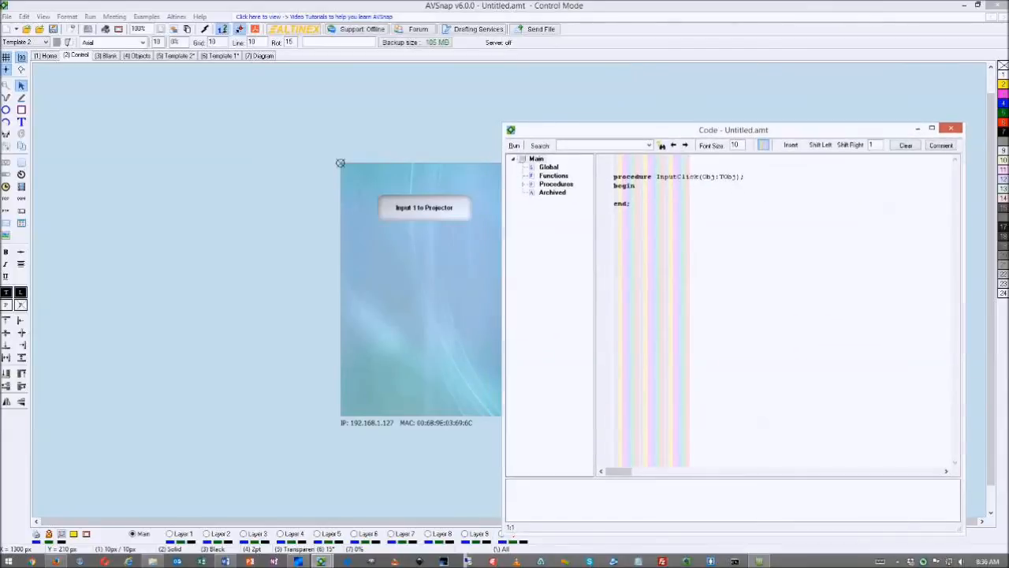
{"action": "left_click", "coordinate": [467, 559]}
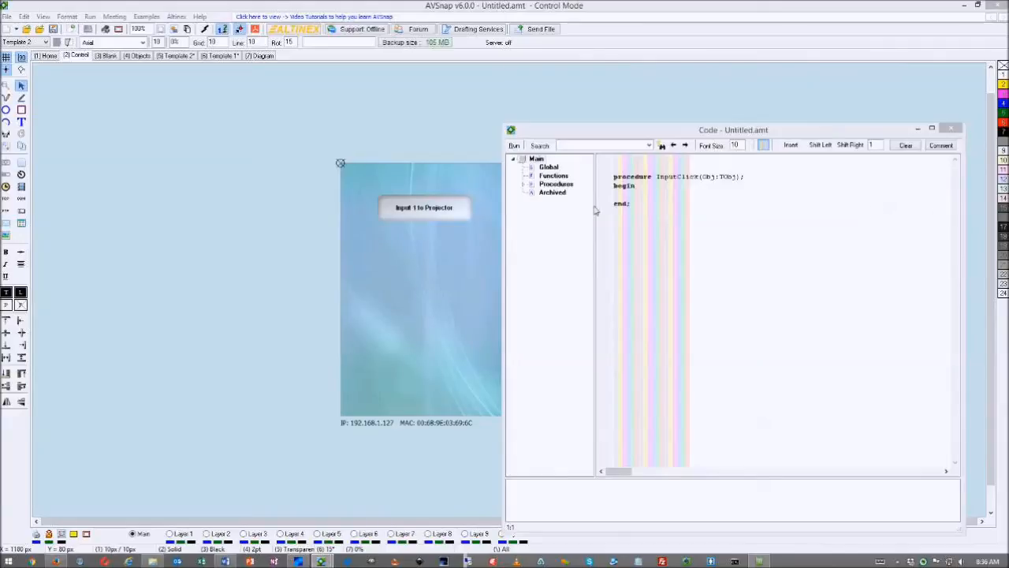
Start a condition inside the InputClick procedure body reading "if not Neutron1.Connected"
{"action": "left_click", "coordinate": [661, 197]}
{"action": "key", "text": "Return"}
{"action": "key", "text": "Return"}
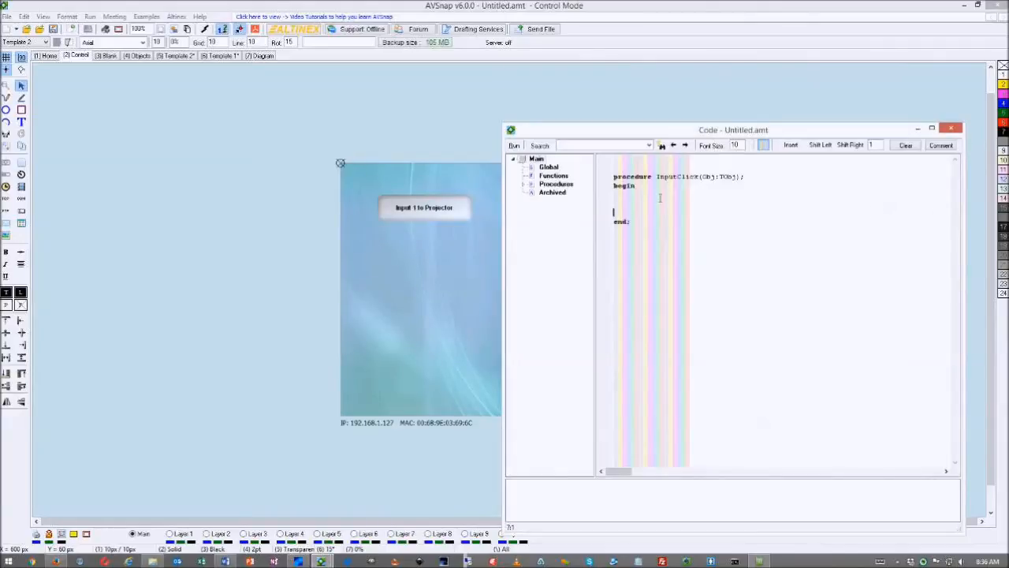
{"action": "key", "text": "Return"}
{"action": "type", "text": "if "}
{"action": "type", "text": "not"}
{"action": "type", "text": "Res"}
{"action": "type", "text": "tron1"}
{"action": "type", "text": "."}
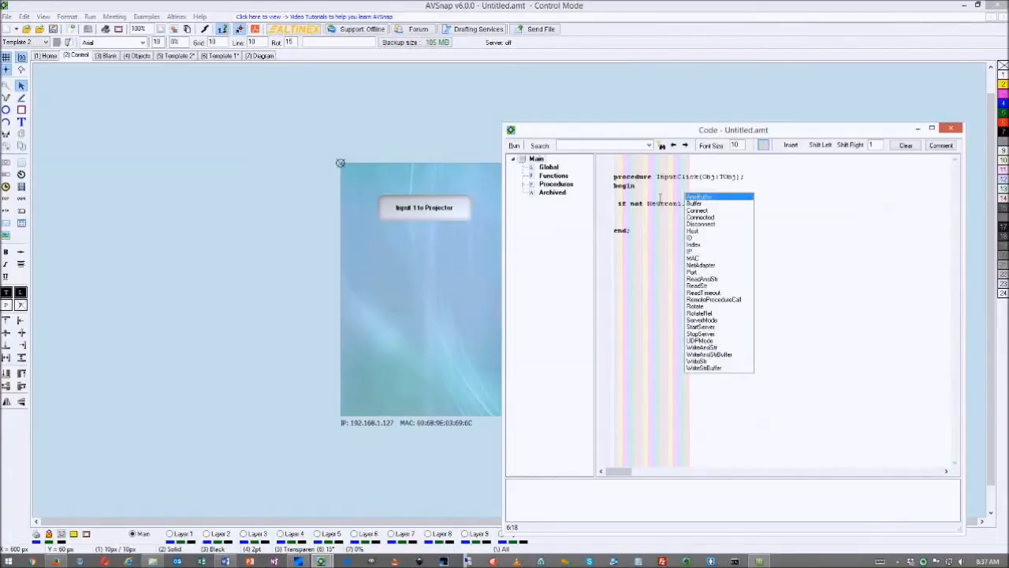
{"action": "left_click", "coordinate": [702, 218]}
{"action": "double_click", "coordinate": [710, 218]}
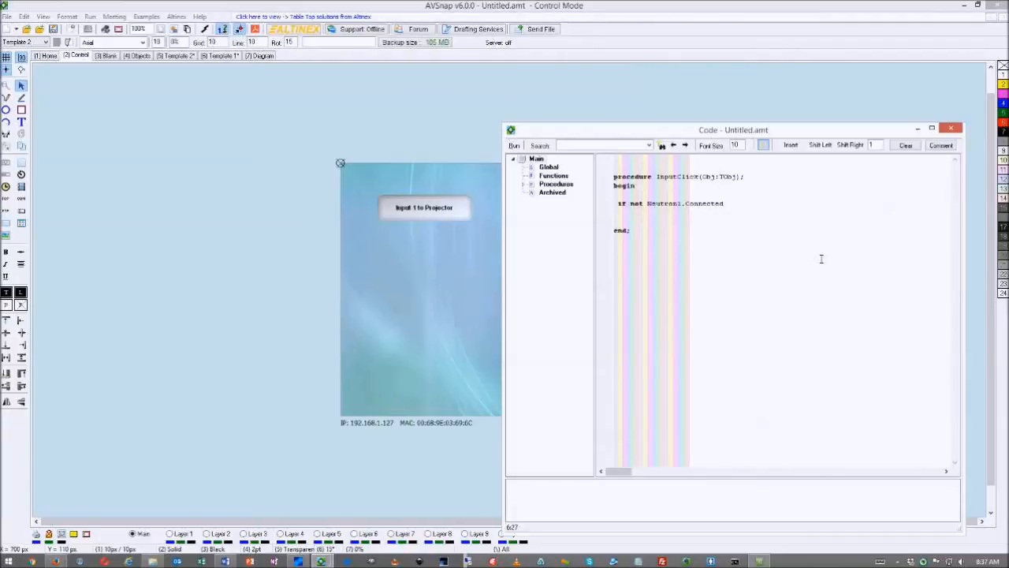
Complete the condition with "then Neutron1.Connect;"
{"action": "type", "text": "then Neutron1."}
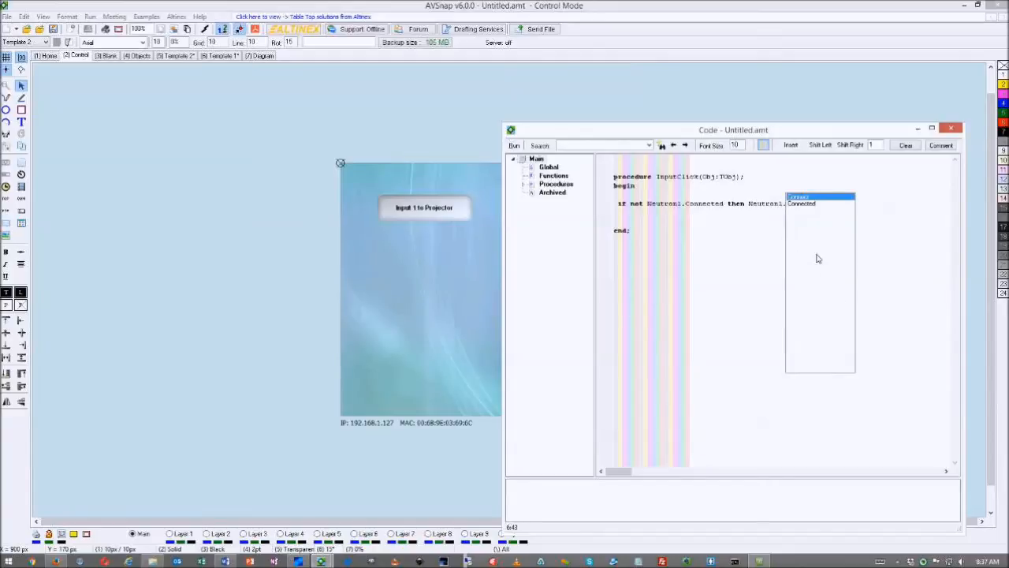
{"action": "left_click", "coordinate": [803, 197]}
{"action": "key", "text": "Return"}
{"action": "type", "text": ";"}
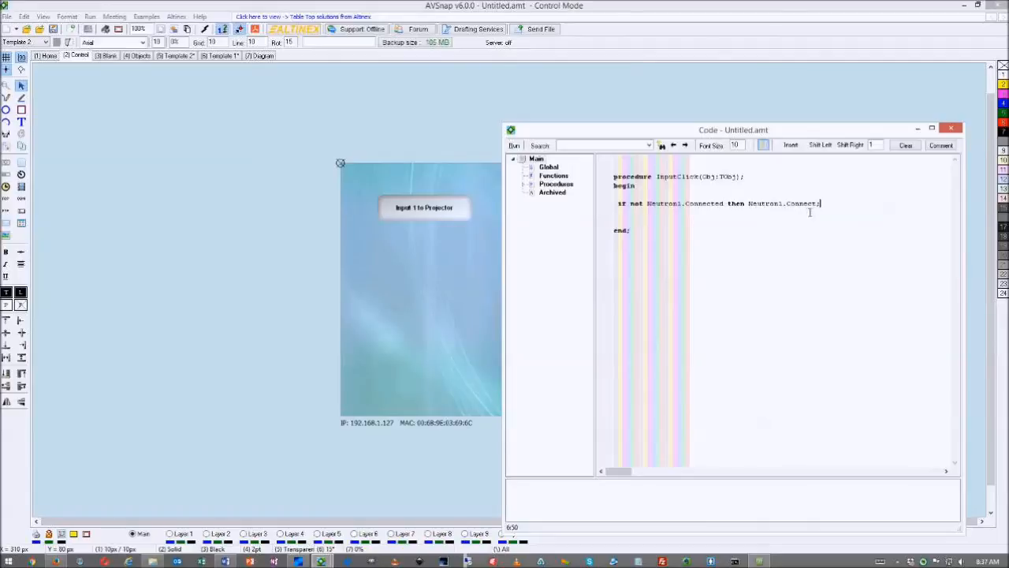
Below the connection check, add the statement Neutron1.WriteStr('<<RS1[I1O2]>>'); to send the switching command
{"action": "key", "text": "Return"}
{"action": "key", "text": "Return"}
{"action": "type", "text": "Neutron1."}
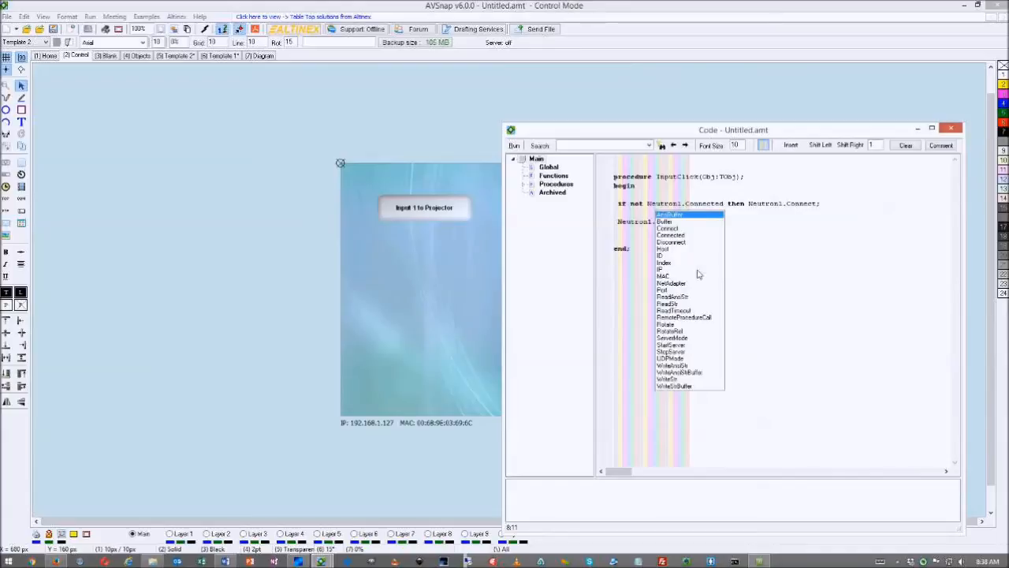
{"action": "left_click", "coordinate": [666, 379]}
{"action": "double_click", "coordinate": [674, 379]}
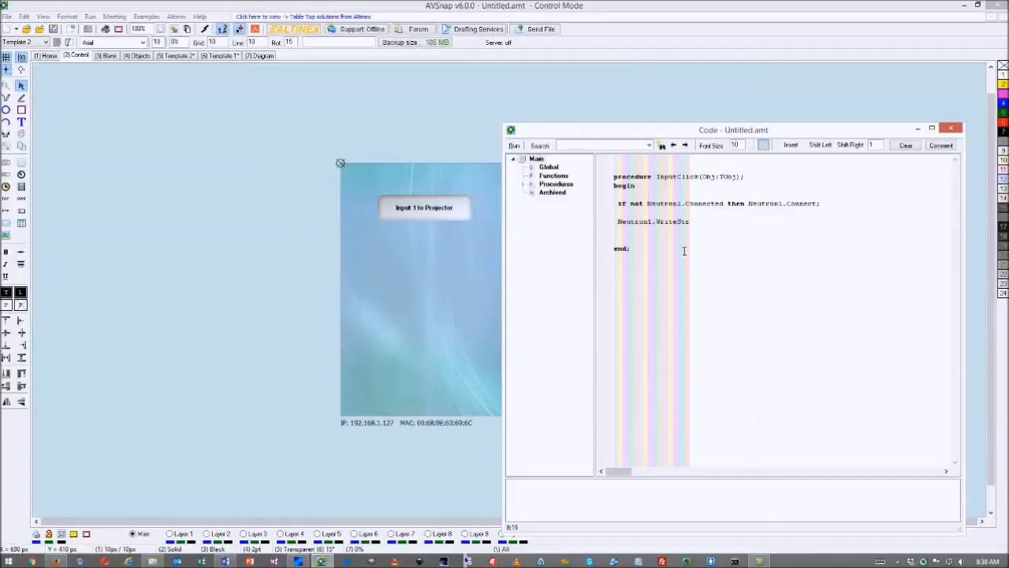
{"action": "type", "text": "('"}
{"action": "key", "text": "BackSpace"}
{"action": "type", "text": "');"}
{"action": "left_click", "coordinate": [700, 223]}
{"action": "type", "text": "<<PS1"}
{"action": "type", "text": "('<<P01[I10]]>>"}
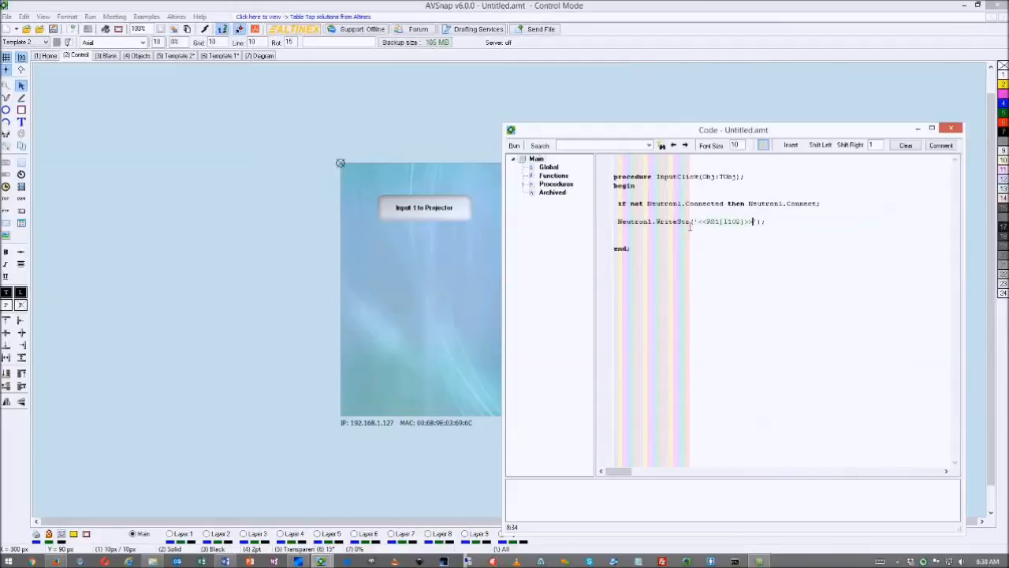
{"action": "left_click_drag", "start_coordinate": [711, 227], "coordinate": [721, 228]}
{"action": "left_click", "coordinate": [727, 226]}
{"action": "left_click", "coordinate": [723, 227]}
{"action": "left_click_drag", "start_coordinate": [724, 227], "coordinate": [745, 227]}
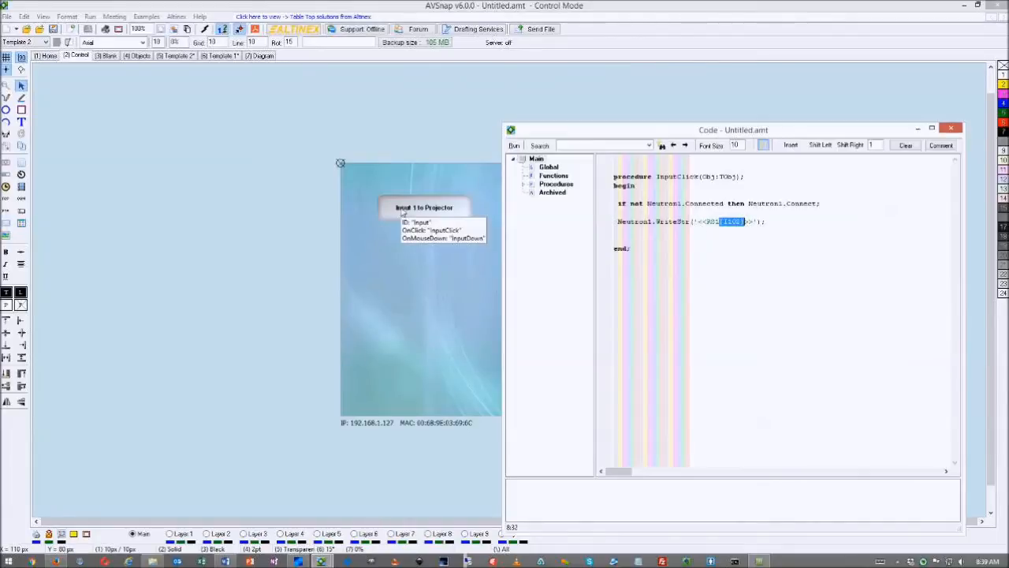
Add the statement Neutron1.Disconnect; after the WriteStr line, just before the end of the procedure
{"action": "left_click", "coordinate": [716, 251]}
{"action": "left_click", "coordinate": [624, 242]}
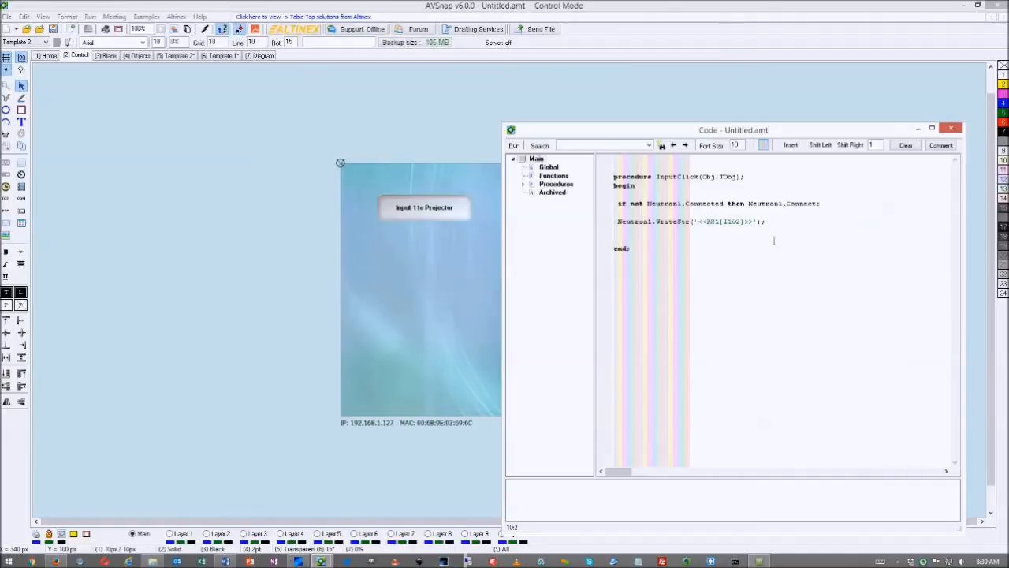
{"action": "type", "text": "Neutron1."}
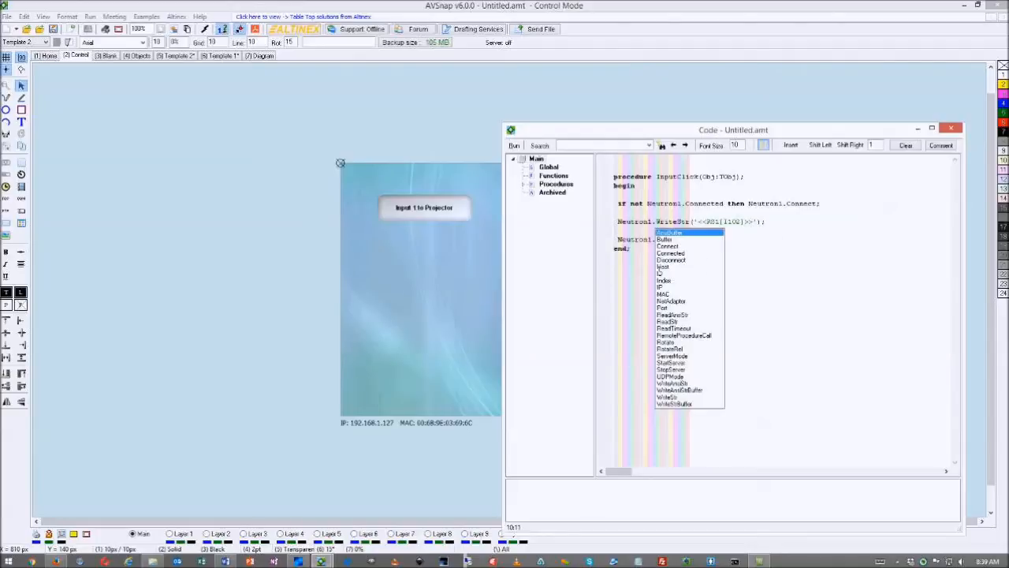
{"action": "double_click", "coordinate": [677, 261]}
{"action": "type", "text": ";"}
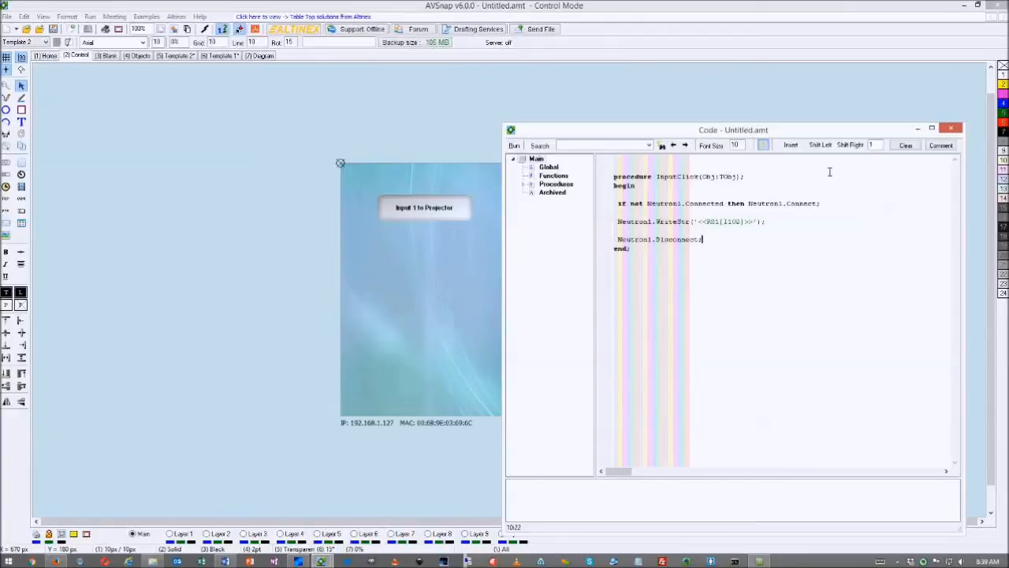
Run the project and place the code window beside the running Home page
{"action": "left_click", "coordinate": [759, 284]}
{"action": "key", "text": "F9"}
{"action": "left_click", "coordinate": [574, 487]}
{"action": "key", "text": "F9"}
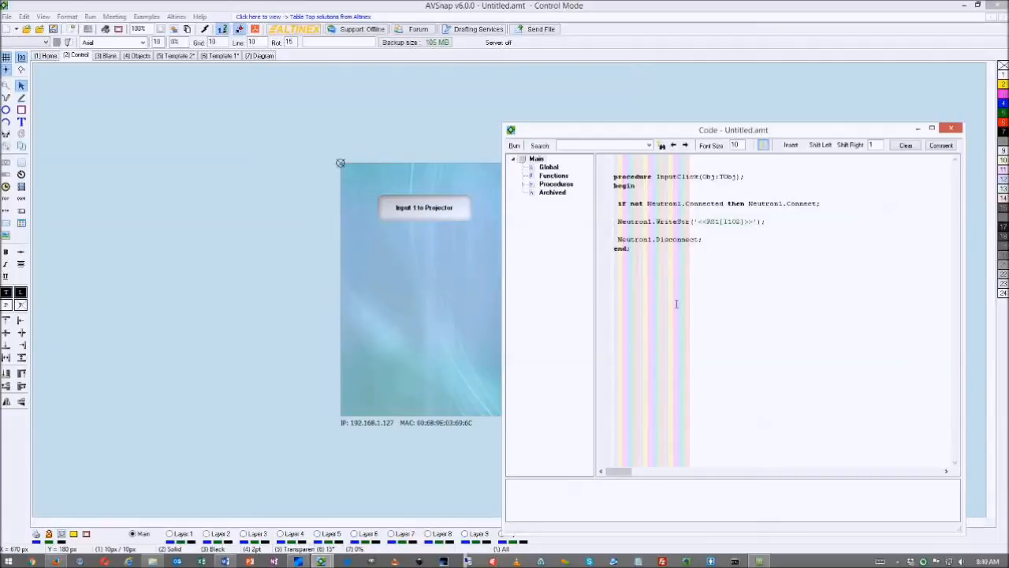
{"action": "left_click_drag", "start_coordinate": [664, 134], "coordinate": [604, 28]}
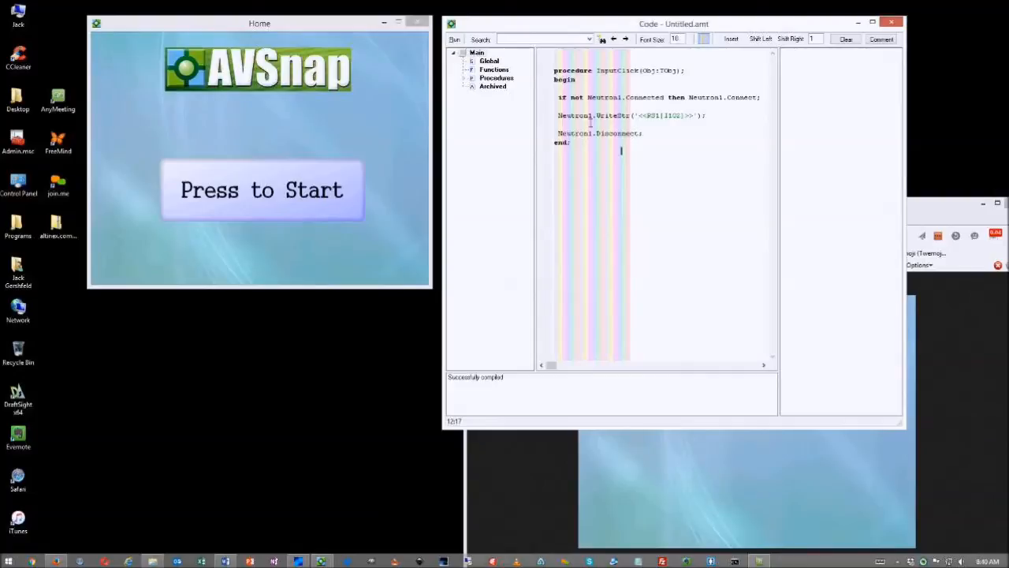
Try breakpoints on the Neutron1.Disconnect line and the Neutron1.Connected condition line, and clear both
{"action": "left_click", "coordinate": [455, 40]}
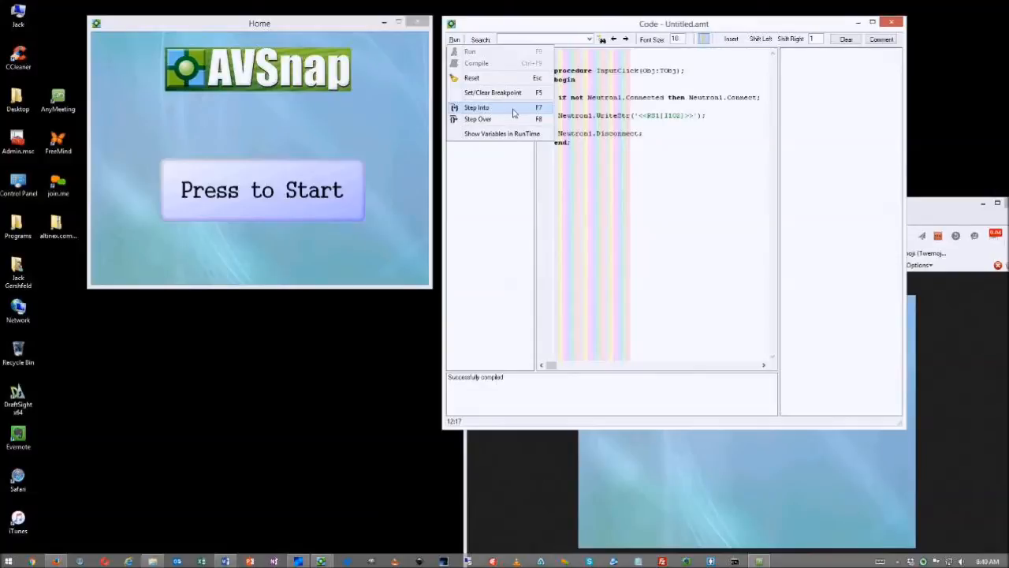
{"action": "left_click", "coordinate": [638, 158]}
{"action": "left_click", "coordinate": [555, 134]}
{"action": "left_click", "coordinate": [550, 135]}
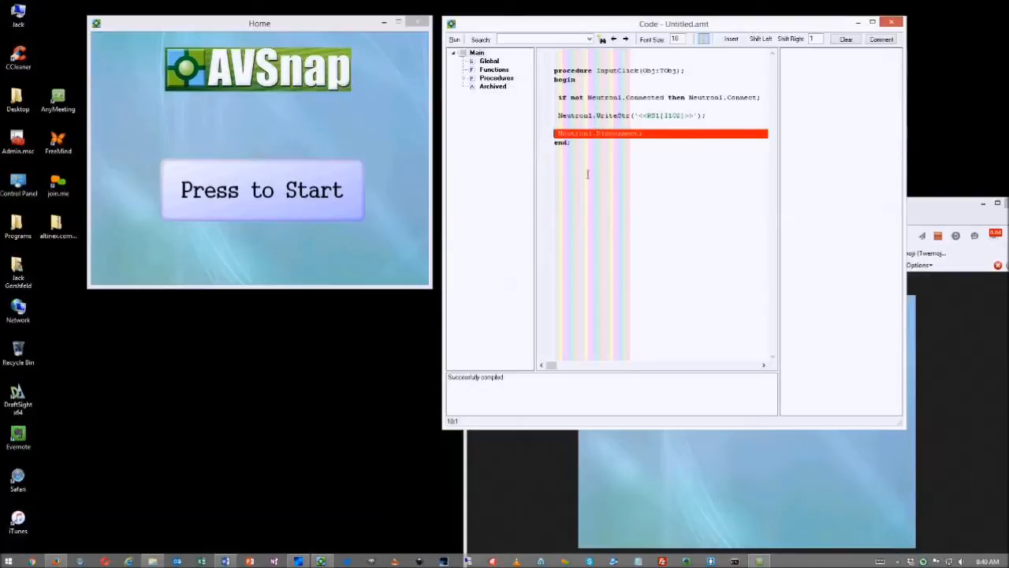
{"action": "left_click", "coordinate": [552, 97]}
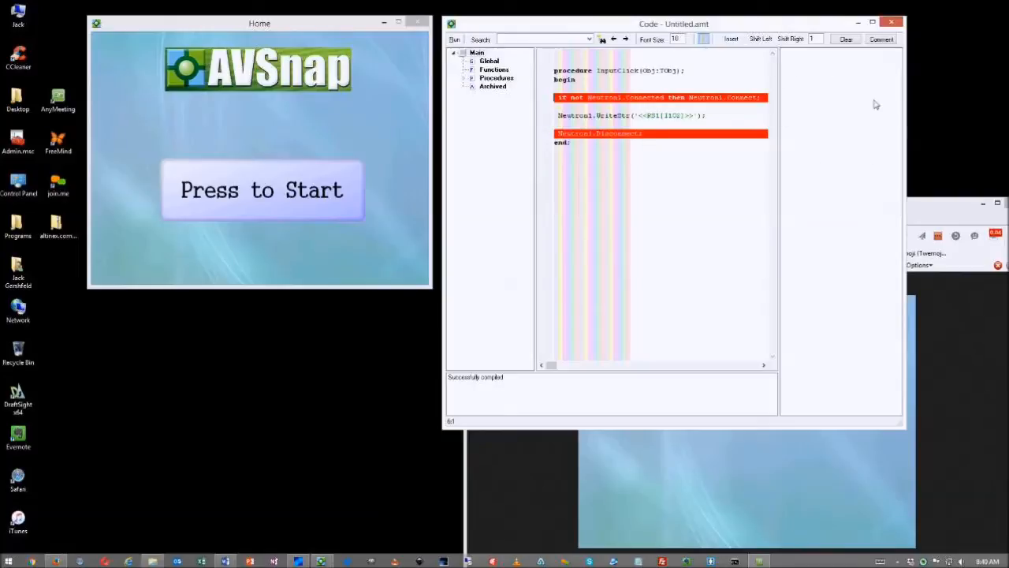
{"action": "left_click", "coordinate": [553, 99]}
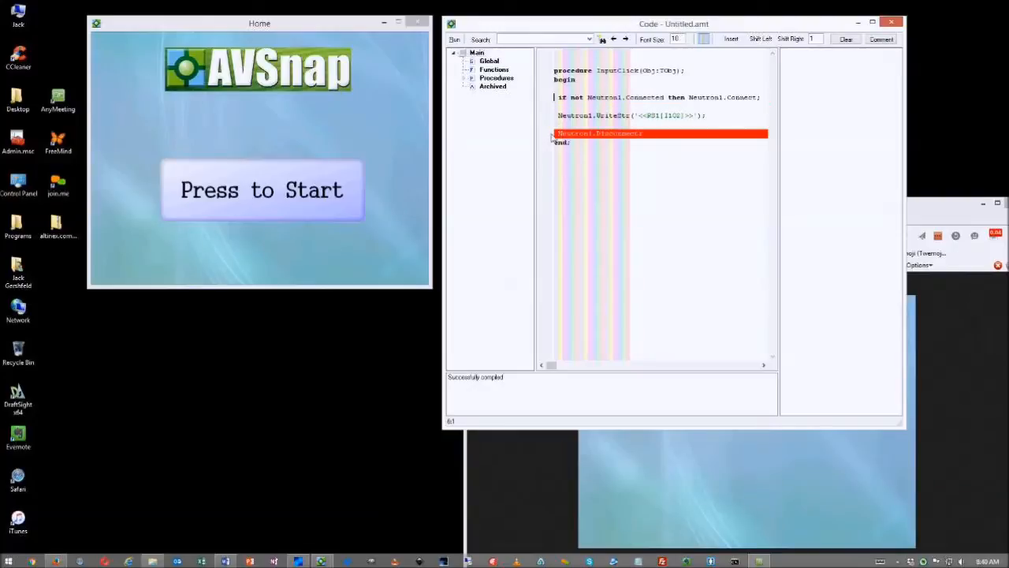
{"action": "left_click", "coordinate": [552, 136]}
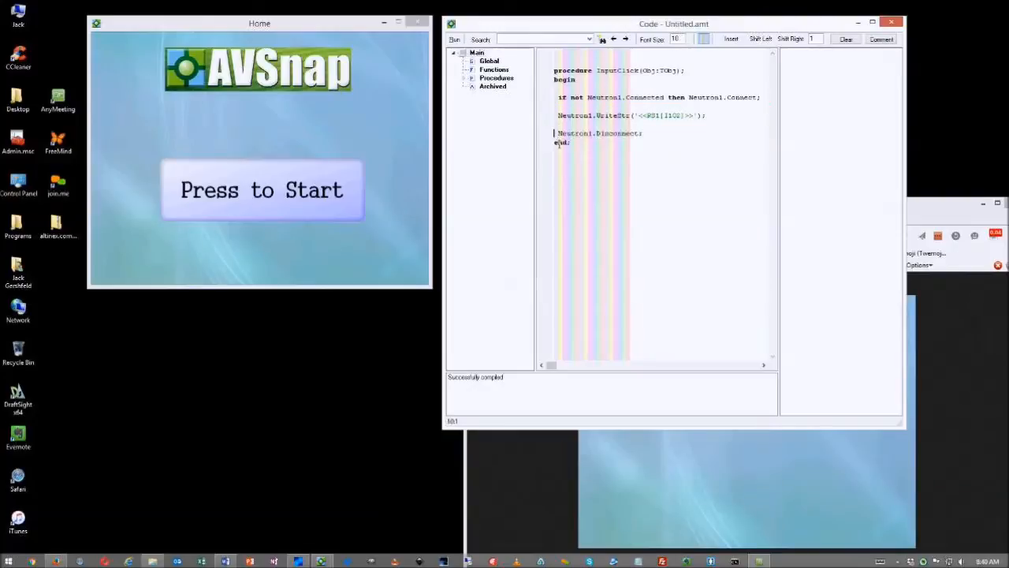
Test navigation from the Home page to the Control page and back in the running project, closing the code window
{"action": "left_click", "coordinate": [393, 199]}
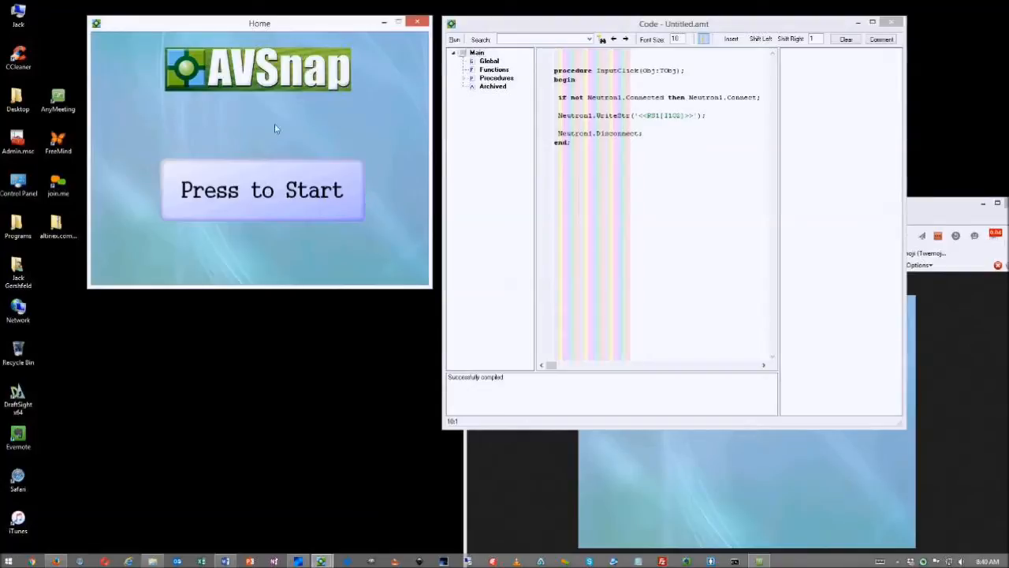
{"action": "mouse_move", "coordinate": [286, 28]}
{"action": "left_mouse_down"}
{"action": "mouse_move", "coordinate": [317, 30]}
{"action": "mouse_move", "coordinate": [301, 37]}
{"action": "left_mouse_up"}
{"action": "left_click", "coordinate": [291, 218]}
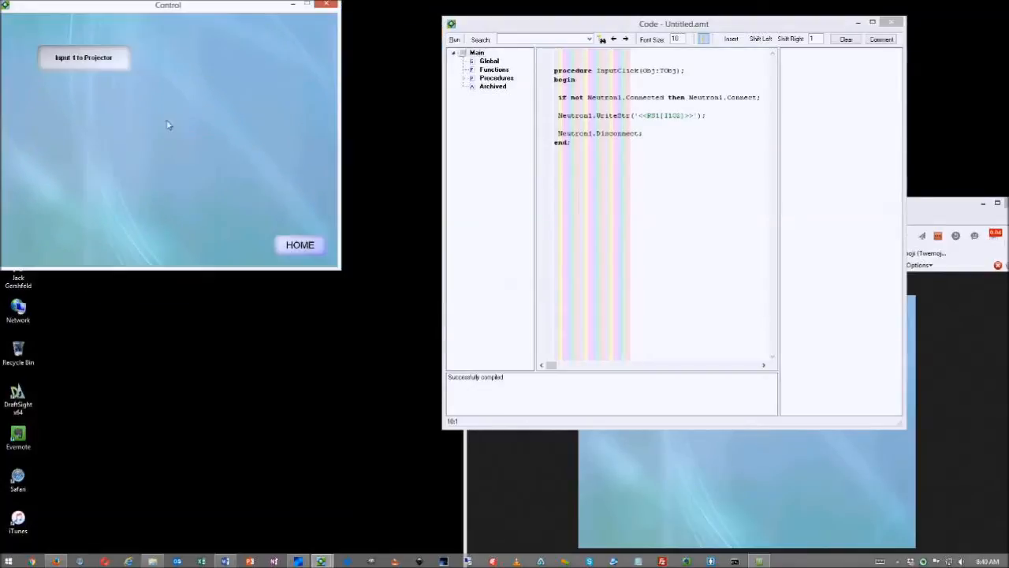
{"action": "left_click_drag", "start_coordinate": [156, 6], "coordinate": [509, 218]}
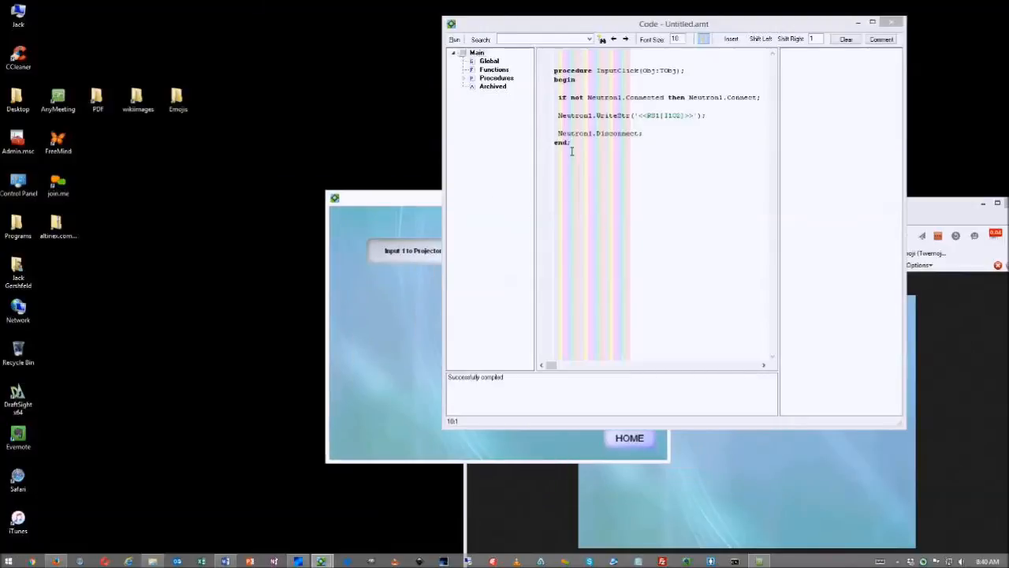
{"action": "left_click", "coordinate": [899, 23]}
{"action": "left_click", "coordinate": [625, 440]}
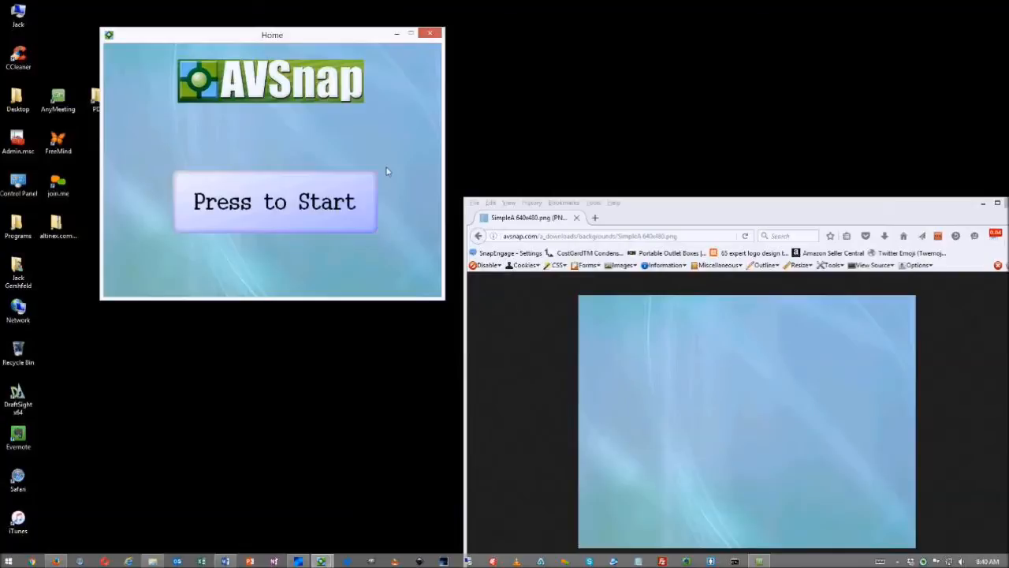
Stop the running project and set the Control page's GUI interface options to Align with startup page and No Borders
{"action": "key", "text": "Escape"}
{"action": "double_click", "coordinate": [492, 137]}
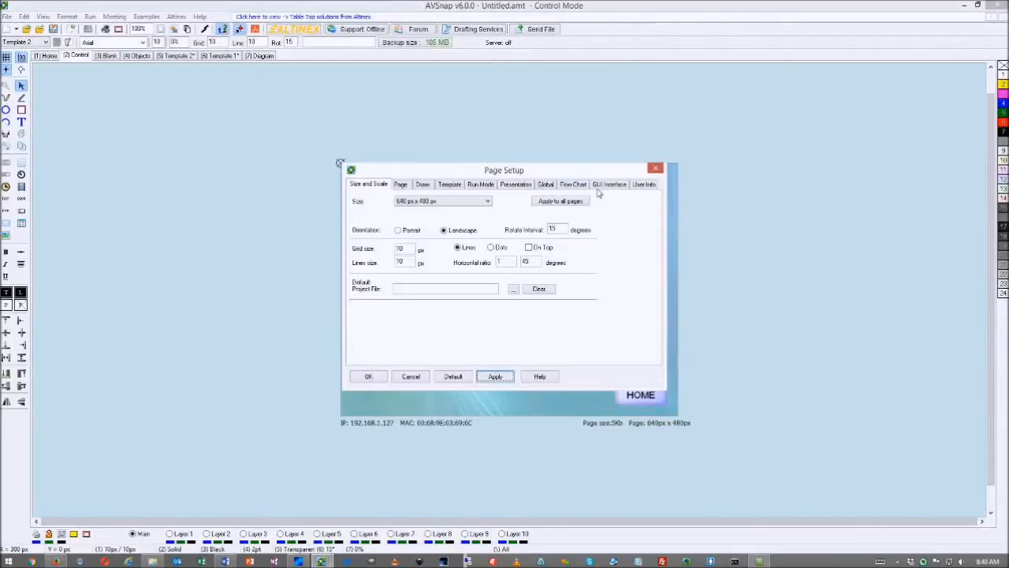
{"action": "left_click", "coordinate": [608, 185]}
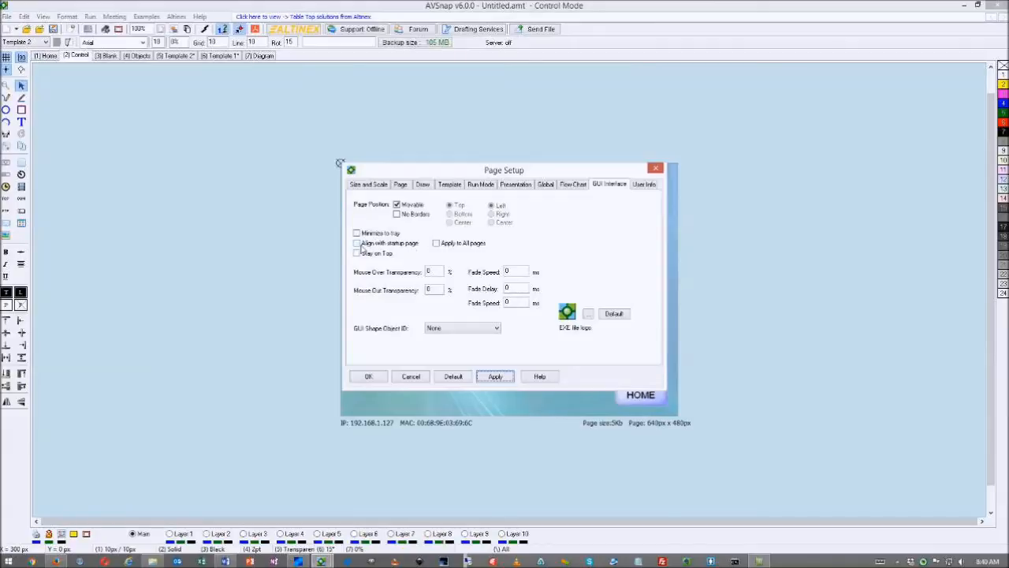
{"action": "left_click", "coordinate": [358, 244]}
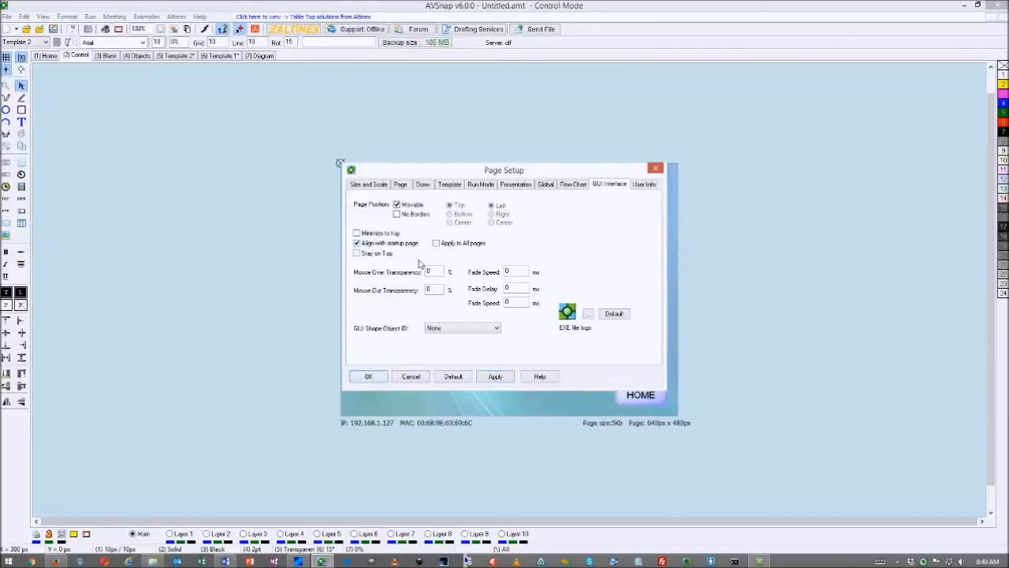
{"action": "left_click", "coordinate": [397, 215]}
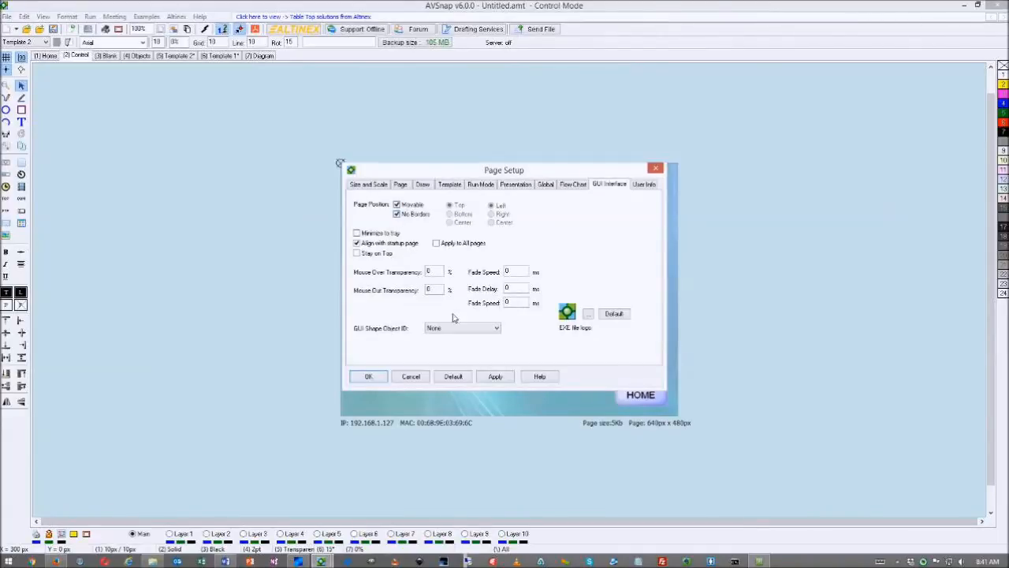
{"action": "left_click", "coordinate": [374, 376]}
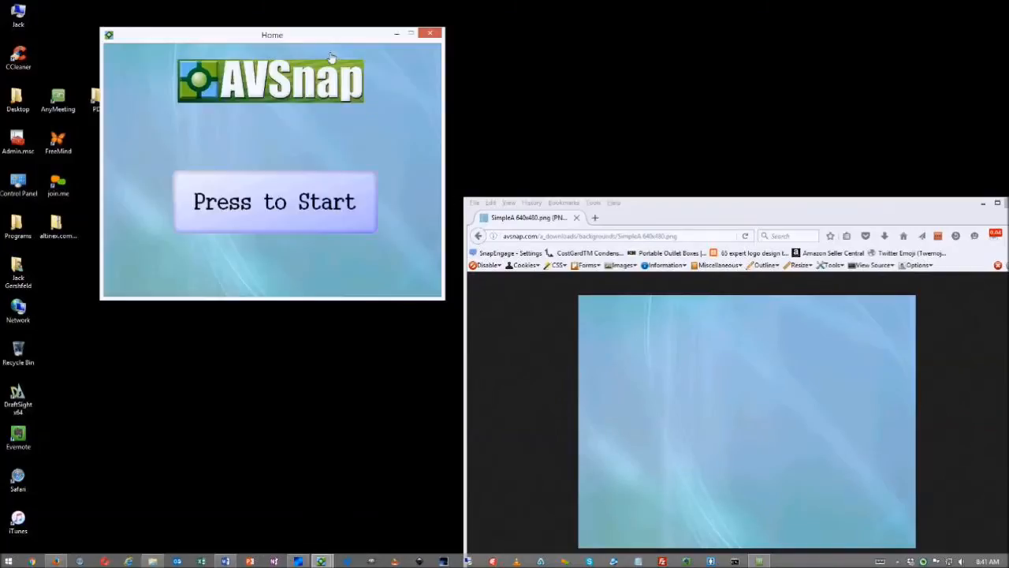
Reposition the running Home window and test switching between the Home and Control pages several times, checking the Control page's alignment
{"action": "left_click_drag", "start_coordinate": [298, 40], "coordinate": [489, 93]}
{"action": "left_click", "coordinate": [491, 253]}
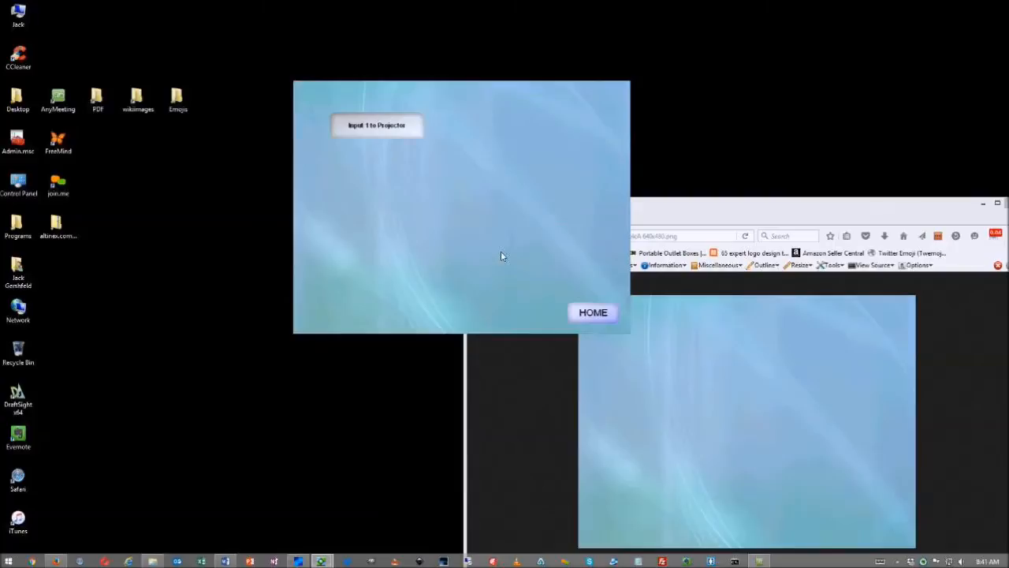
{"action": "left_click", "coordinate": [593, 312]}
{"action": "left_click", "coordinate": [481, 252]}
{"action": "left_click", "coordinate": [593, 312]}
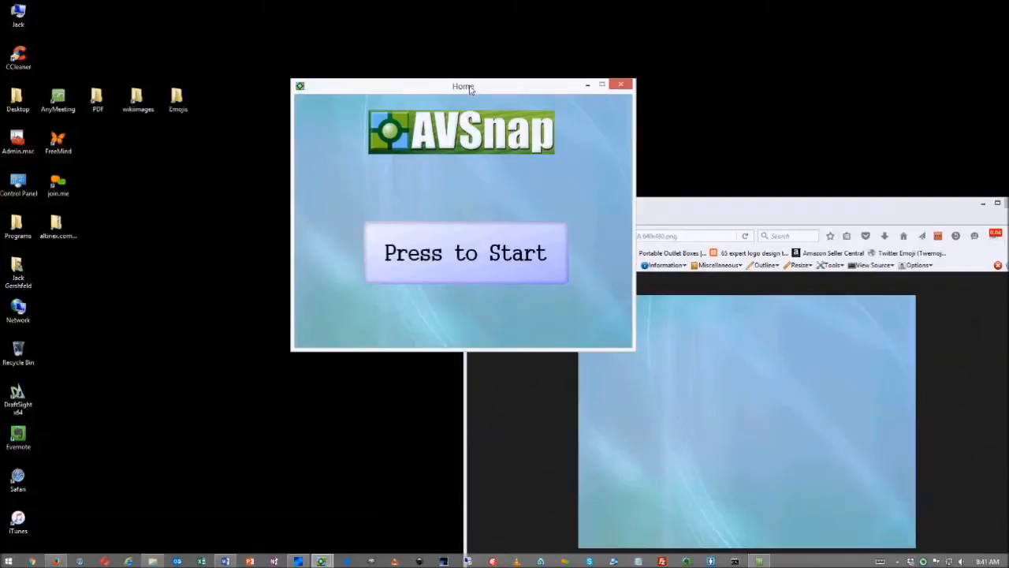
{"action": "left_click_drag", "start_coordinate": [471, 89], "coordinate": [463, 94]}
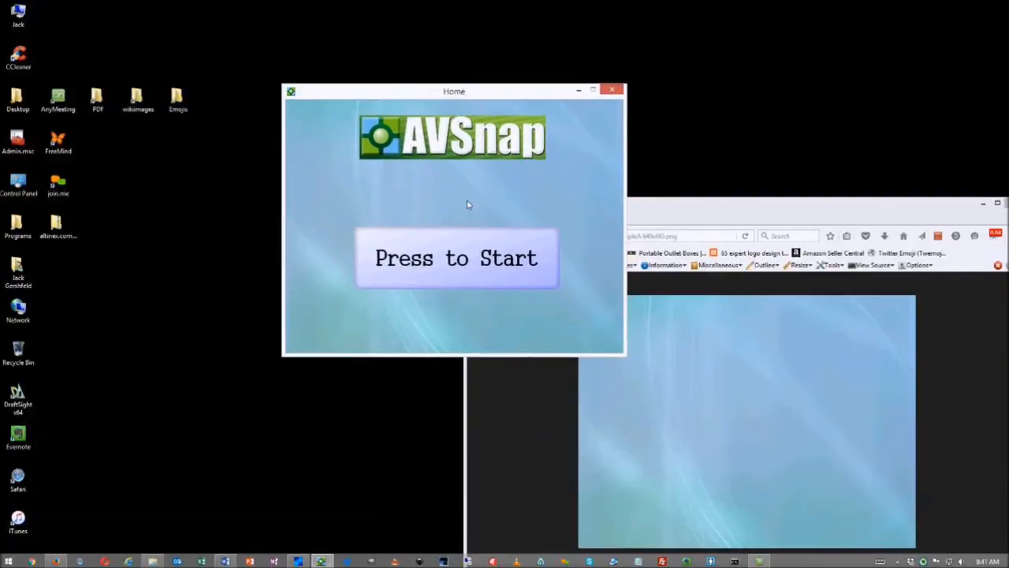
{"action": "left_click", "coordinate": [496, 262]}
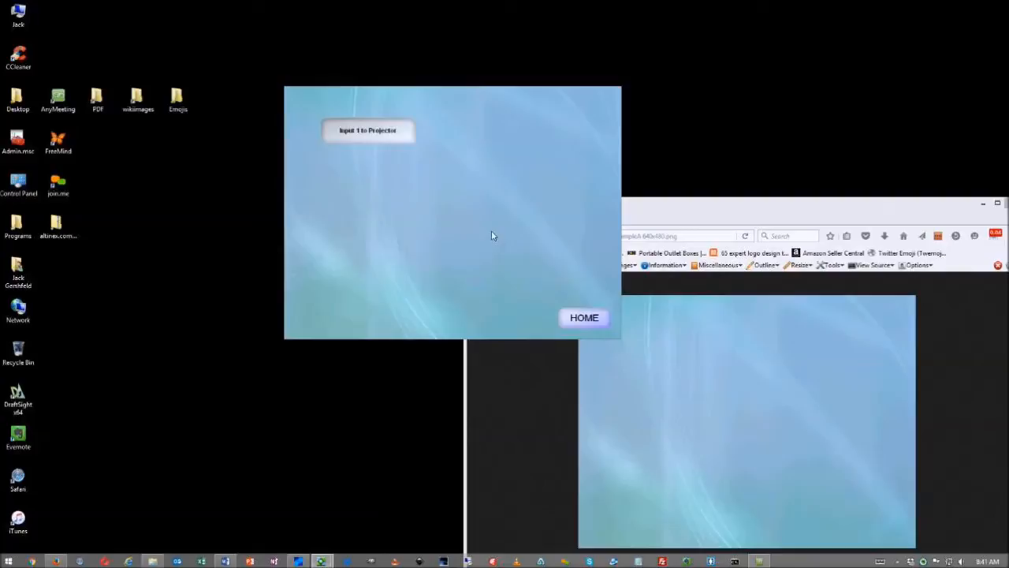
{"action": "left_click", "coordinate": [582, 318]}
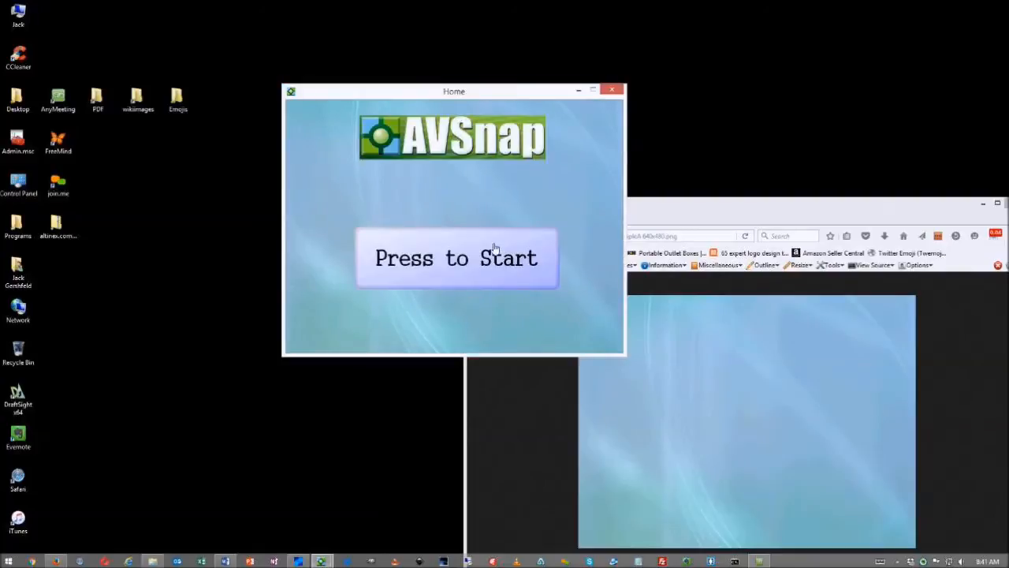
{"action": "left_click", "coordinate": [539, 268]}
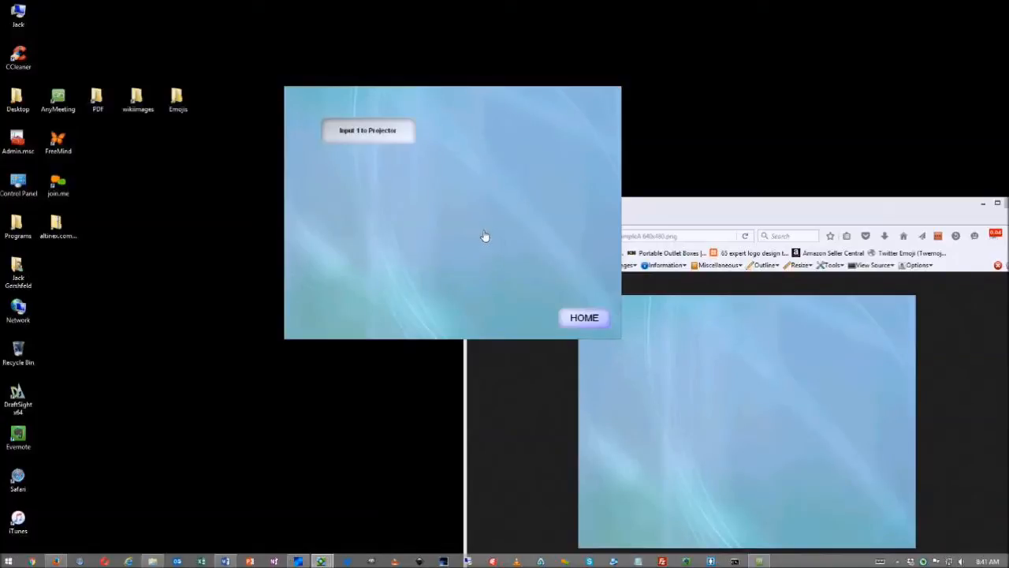
Move the running Control page higher on the desktop and open the Ports Viewer, narrowed and placed directly beneath it
{"action": "left_click_drag", "start_coordinate": [462, 151], "coordinate": [432, 71]}
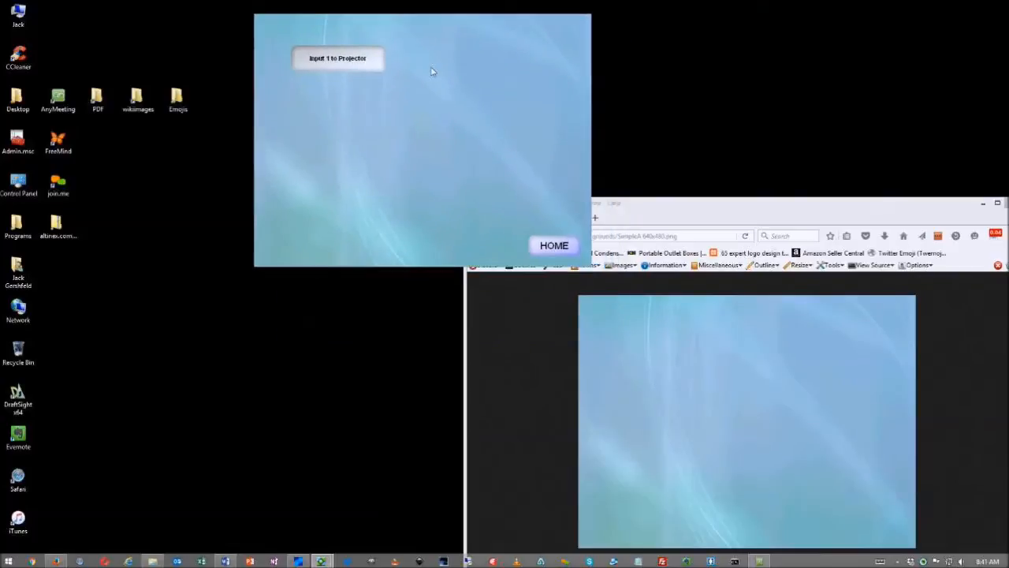
{"action": "key", "text": "ctrl+p"}
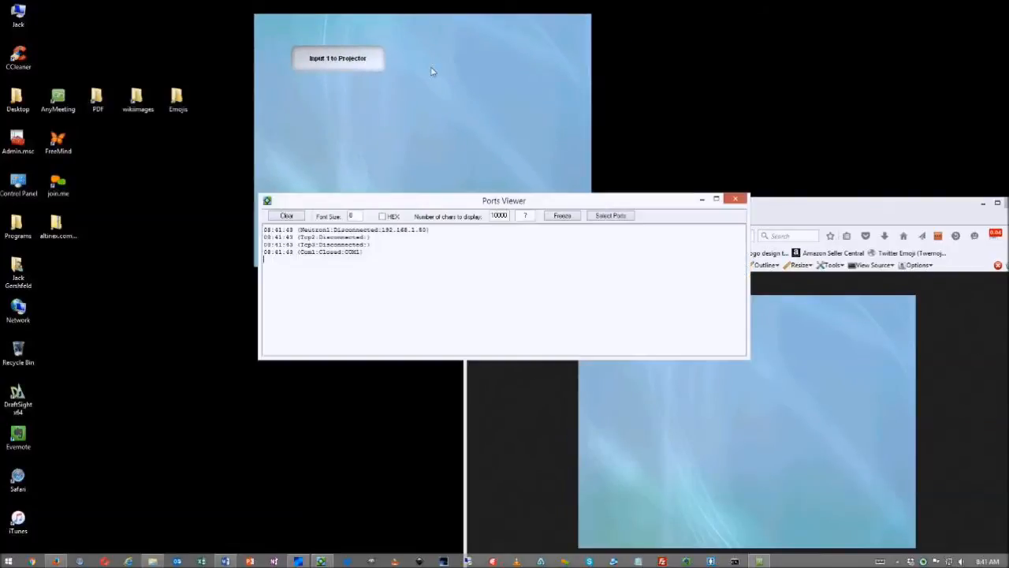
{"action": "left_click_drag", "start_coordinate": [591, 203], "coordinate": [555, 284]}
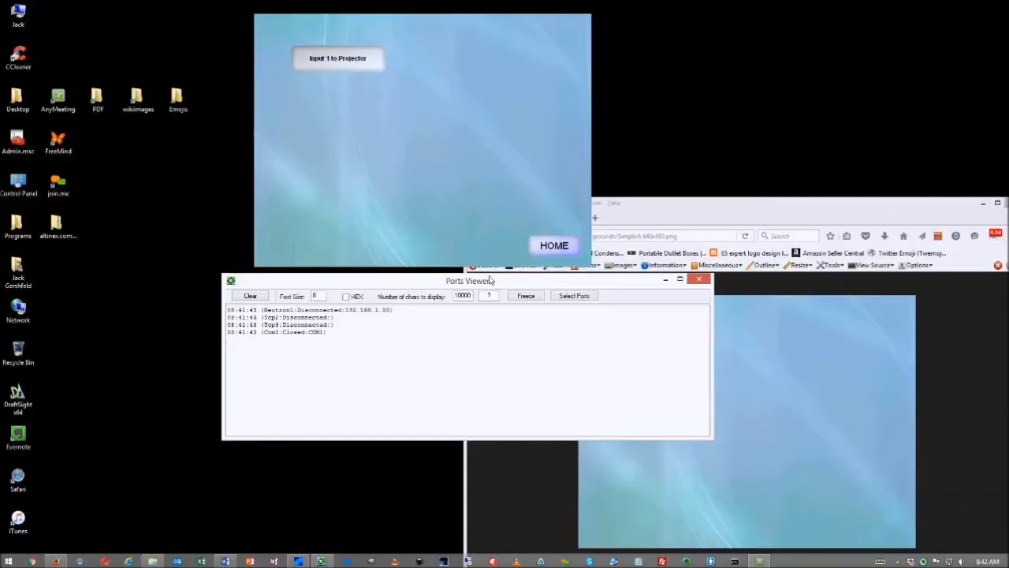
{"action": "left_click_drag", "start_coordinate": [712, 345], "coordinate": [588, 343]}
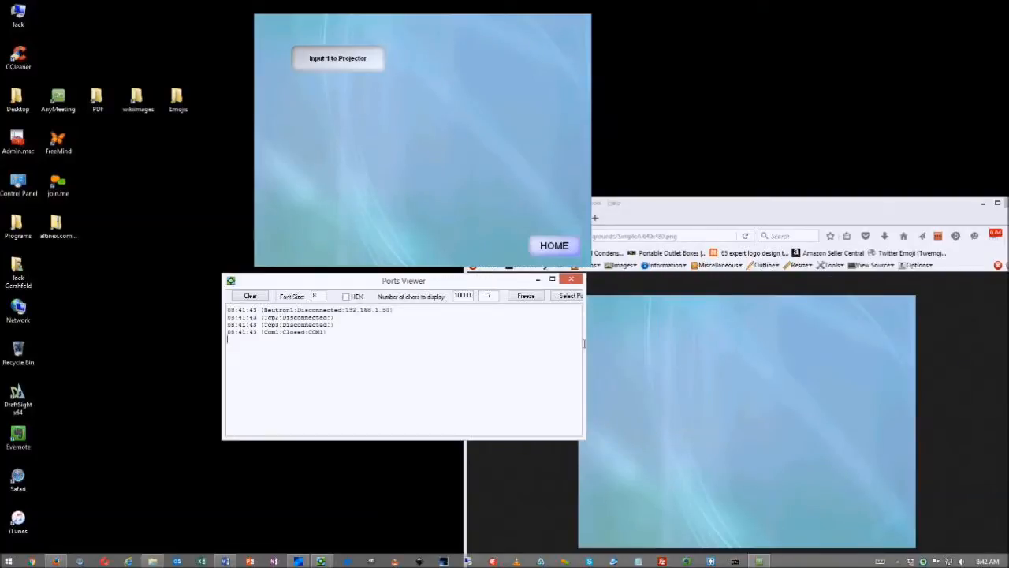
{"action": "left_click_drag", "start_coordinate": [400, 276], "coordinate": [422, 281]}
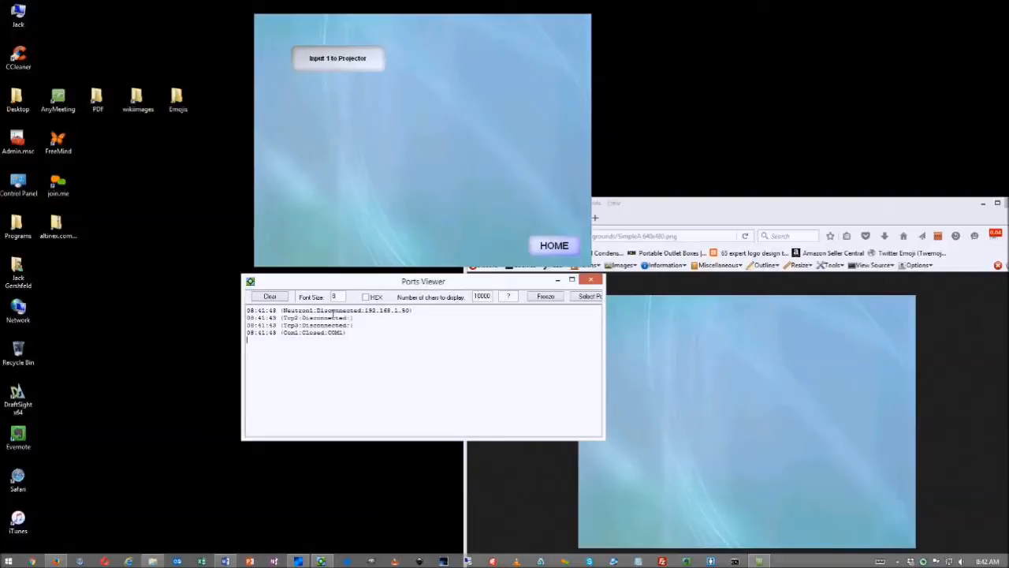
Run the Input 1 to Projector command from the Control page and examine the Neutron1 entries before and after it in the Ports Viewer
{"action": "left_click_drag", "start_coordinate": [321, 314], "coordinate": [416, 314]}
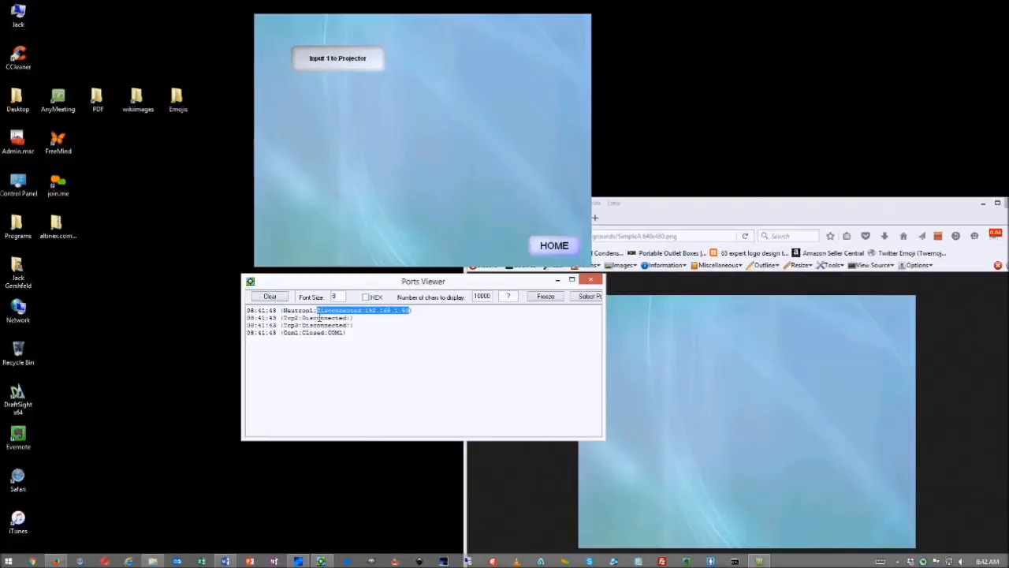
{"action": "left_click", "coordinate": [375, 320]}
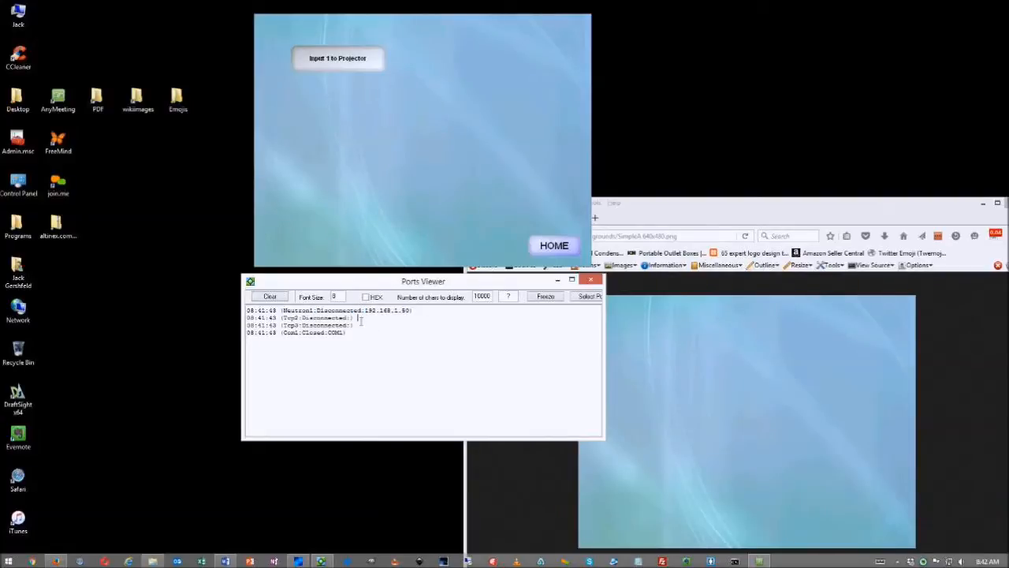
{"action": "left_click", "coordinate": [339, 63]}
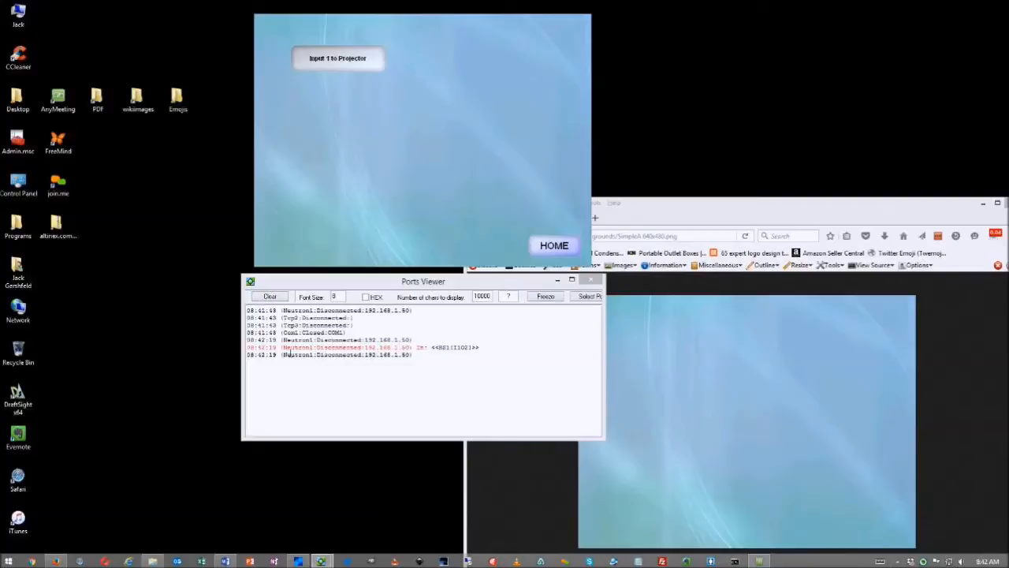
{"action": "left_click", "coordinate": [248, 361]}
{"action": "left_click_drag", "start_coordinate": [284, 349], "coordinate": [365, 350]}
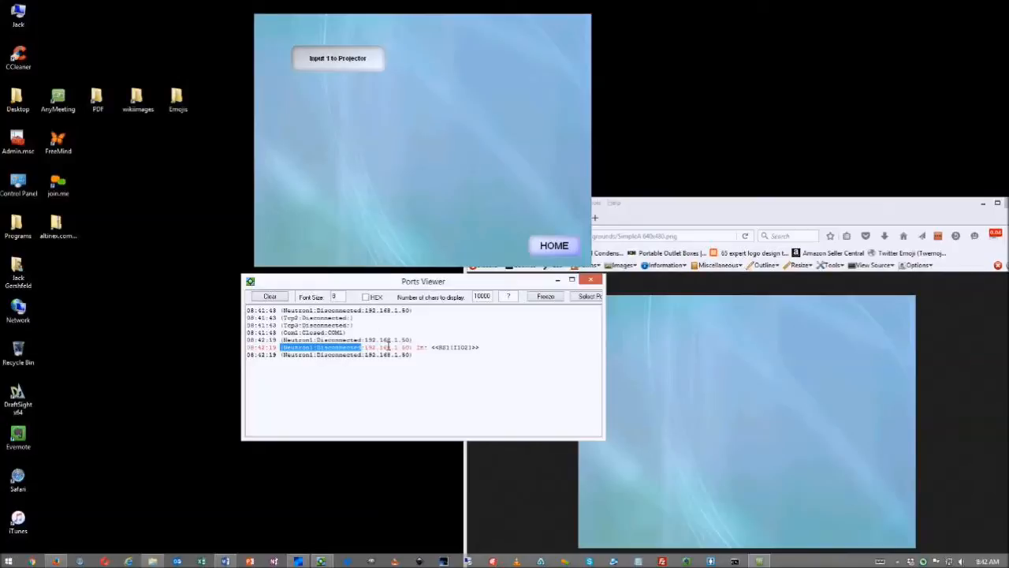
{"action": "left_click", "coordinate": [476, 363]}
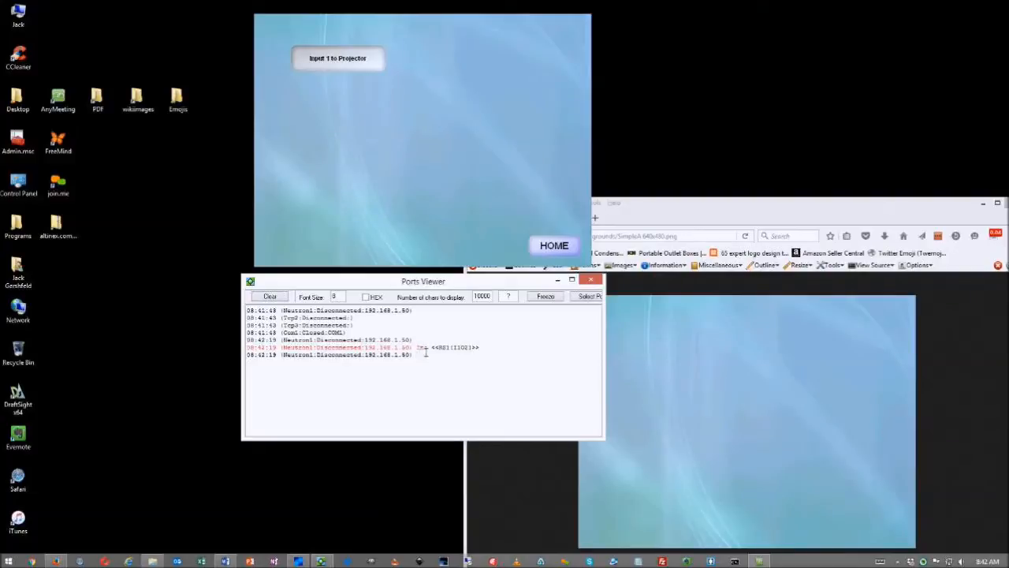
{"action": "left_click_drag", "start_coordinate": [431, 347], "coordinate": [485, 353]}
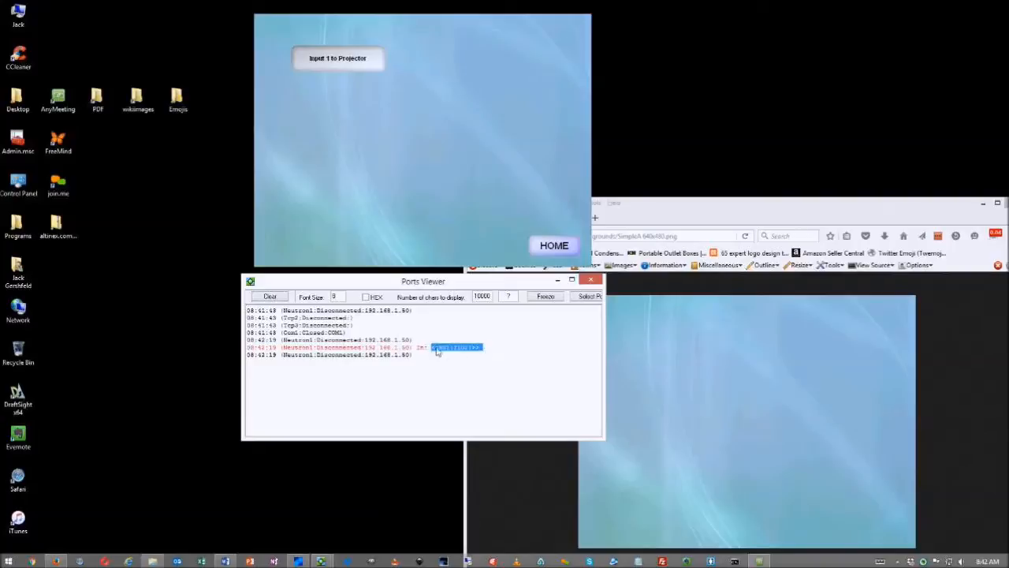
{"action": "left_click_drag", "start_coordinate": [418, 359], "coordinate": [255, 361]}
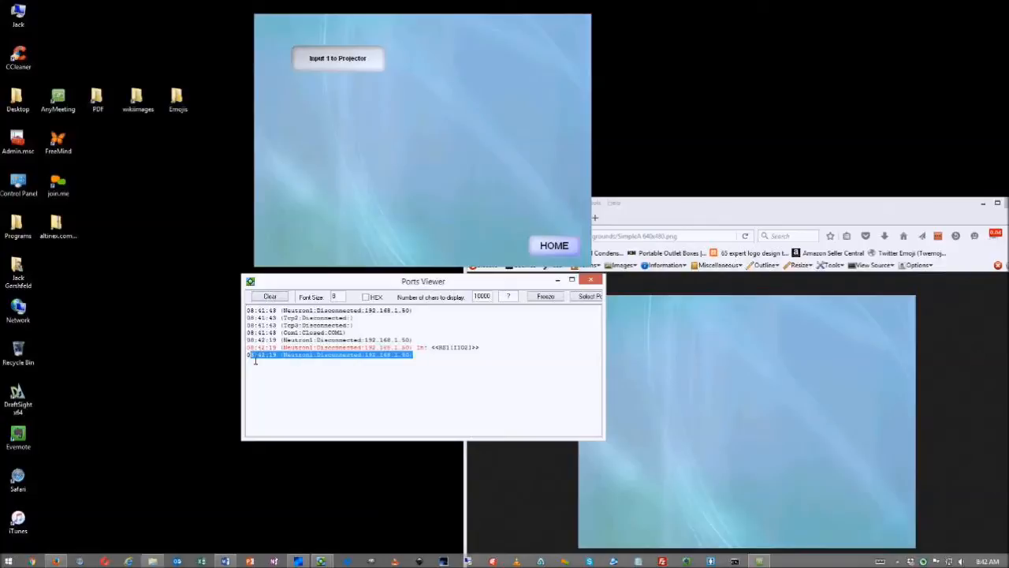
{"action": "left_click_drag", "start_coordinate": [282, 339], "coordinate": [415, 341]}
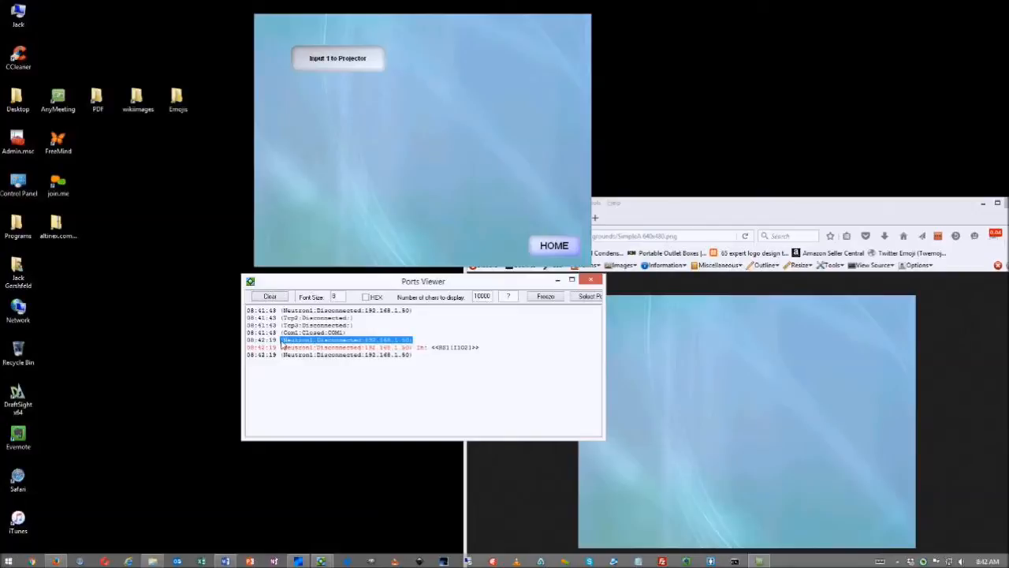
{"action": "left_click_drag", "start_coordinate": [283, 347], "coordinate": [413, 354]}
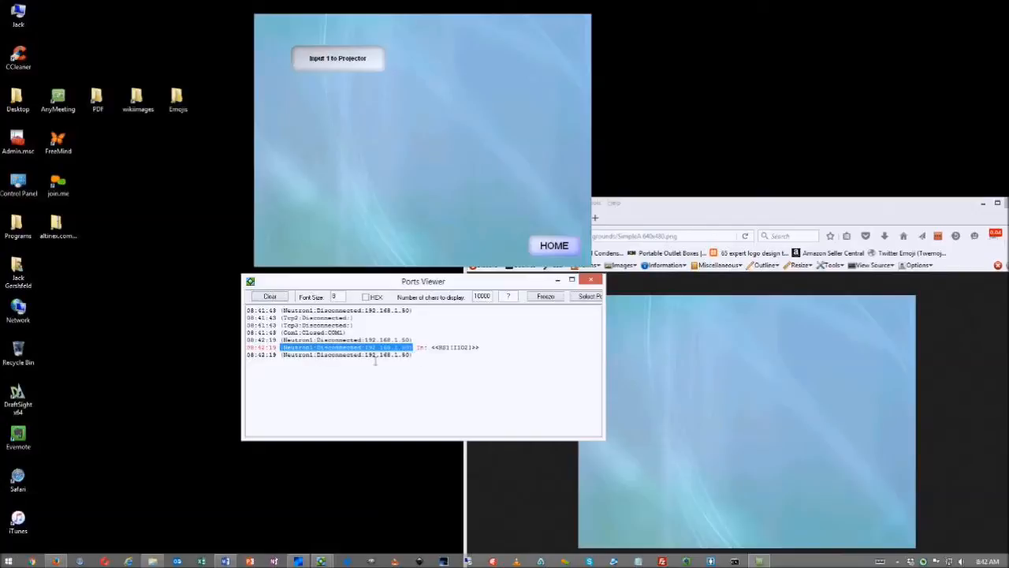
{"action": "left_click_drag", "start_coordinate": [285, 359], "coordinate": [419, 362]}
{"action": "left_click", "coordinate": [453, 372]}
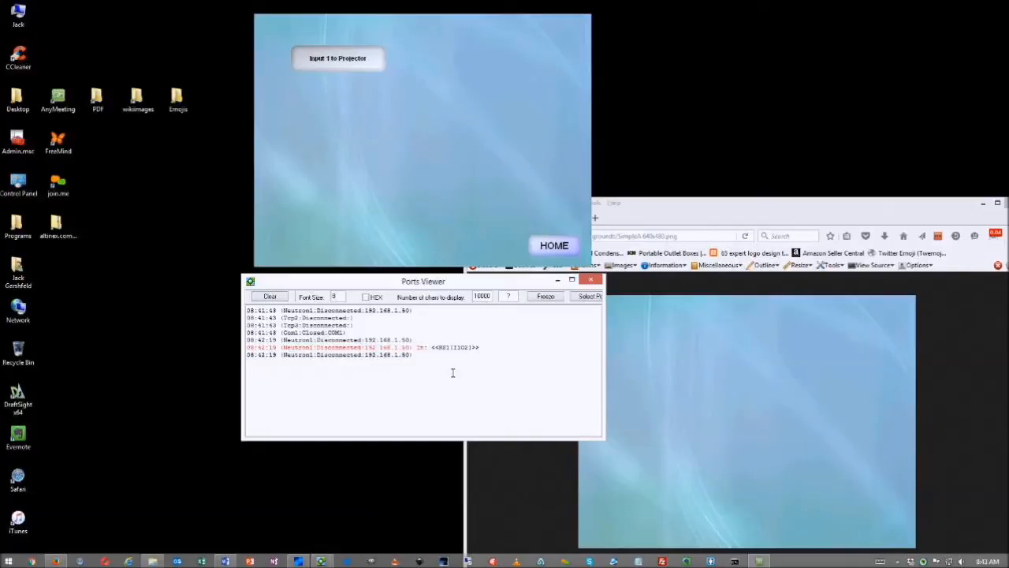
Open the code window and arrange it beside the running Control page and the Ports Viewer so all three are visible
{"action": "left_click", "coordinate": [452, 187]}
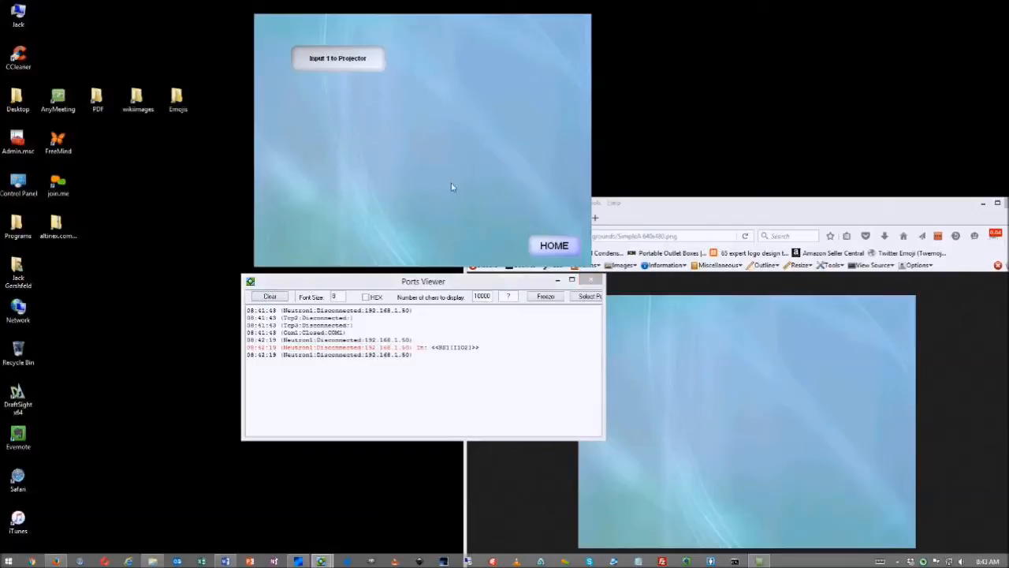
{"action": "key", "text": "F12"}
{"action": "left_click_drag", "start_coordinate": [543, 26], "coordinate": [685, 33]}
{"action": "left_click_drag", "start_coordinate": [408, 74], "coordinate": [279, 65]}
{"action": "left_click_drag", "start_coordinate": [459, 284], "coordinate": [321, 285]}
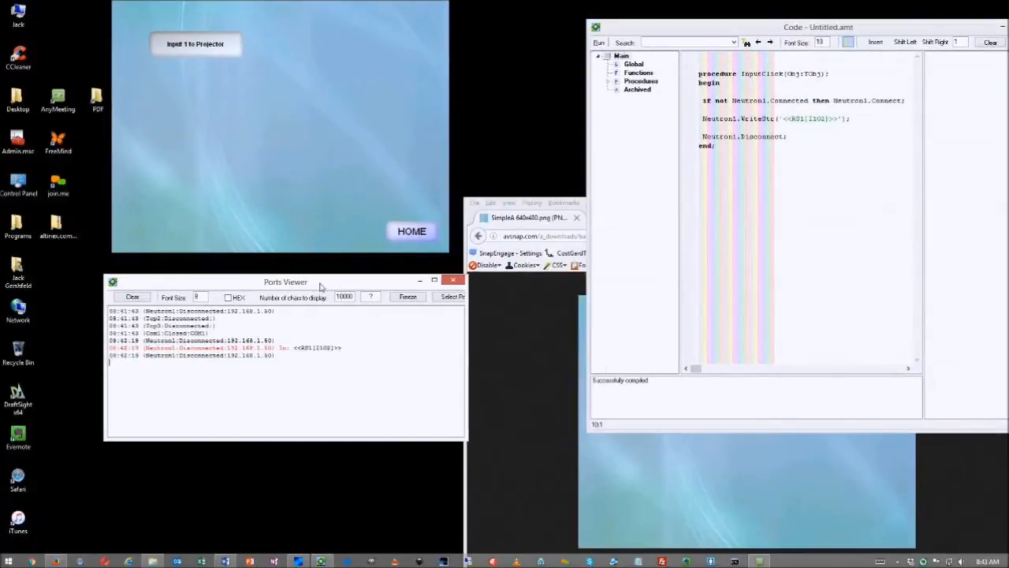
{"action": "left_click_drag", "start_coordinate": [699, 30], "coordinate": [588, 21]}
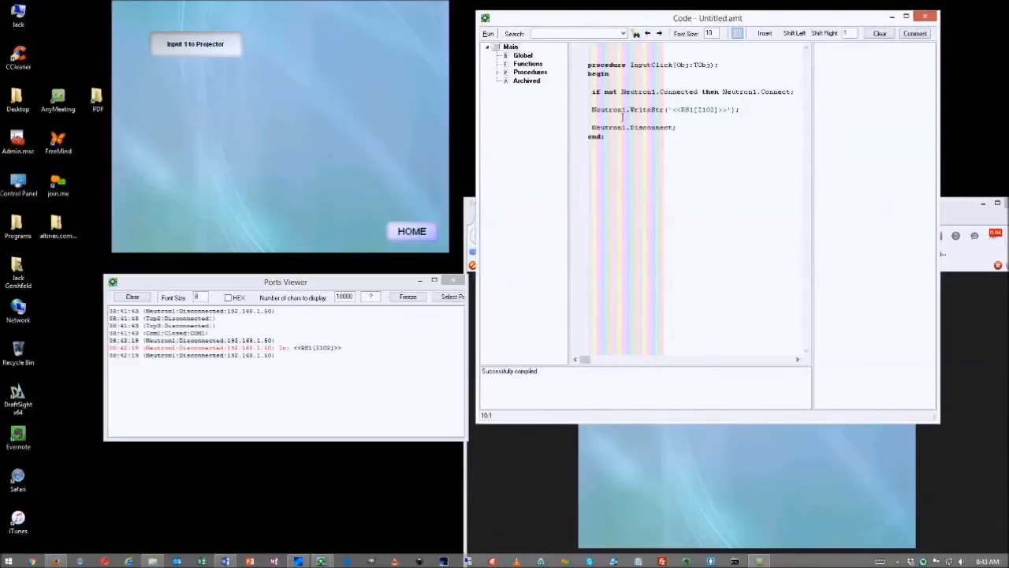
Set a breakpoint on the if not Neutron1.Connected line and trigger Input 1 to Projector on the running Control page
{"action": "left_click", "coordinate": [588, 95]}
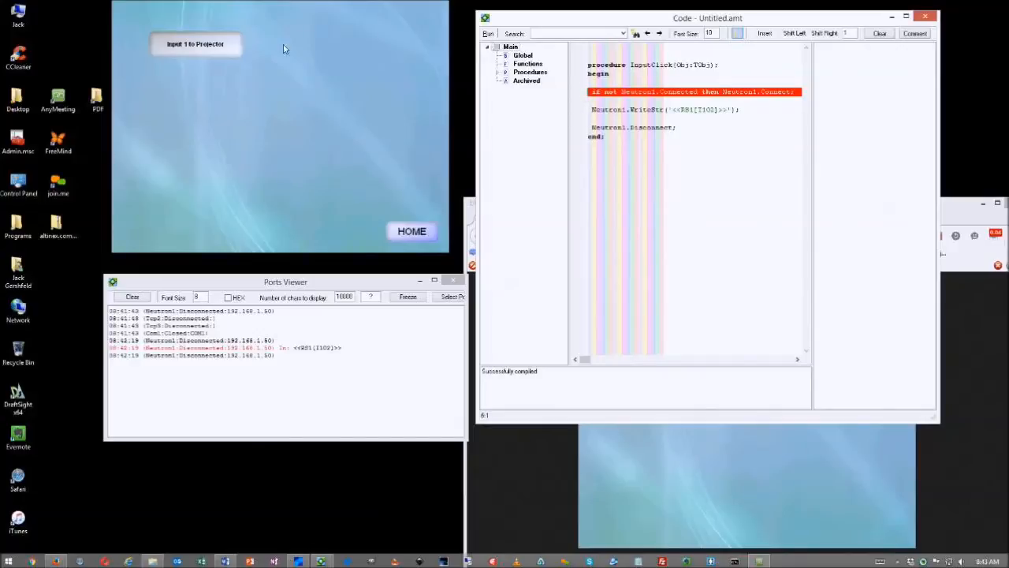
{"action": "left_click", "coordinate": [211, 51]}
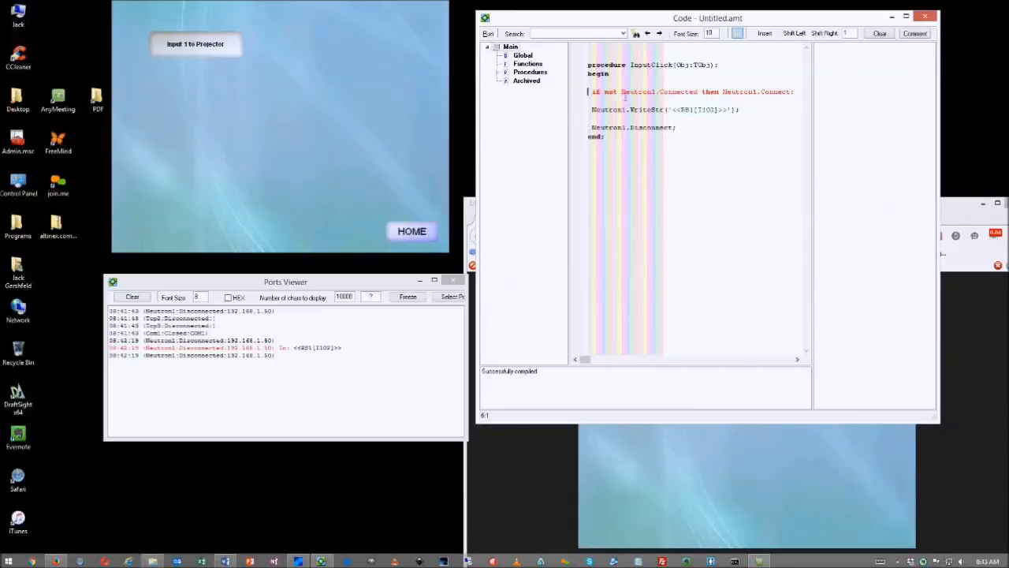
Step over the connection check and the Neutron1.WriteStr line in the InputClick procedure, stopping at Neutron1.Disconnect
{"action": "left_click", "coordinate": [488, 33]}
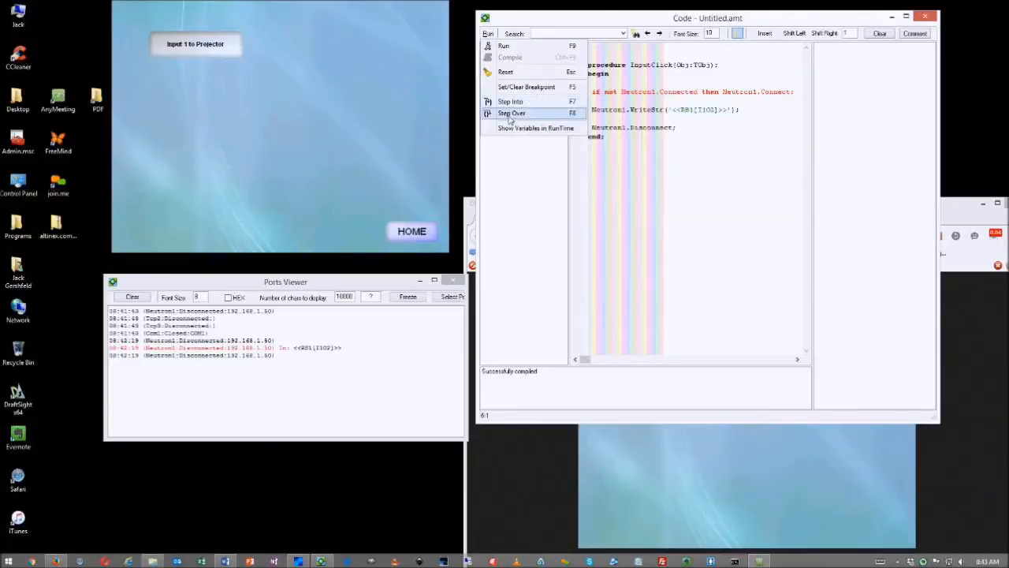
{"action": "left_click", "coordinate": [669, 157]}
{"action": "left_click", "coordinate": [668, 153]}
{"action": "key", "text": "F8"}
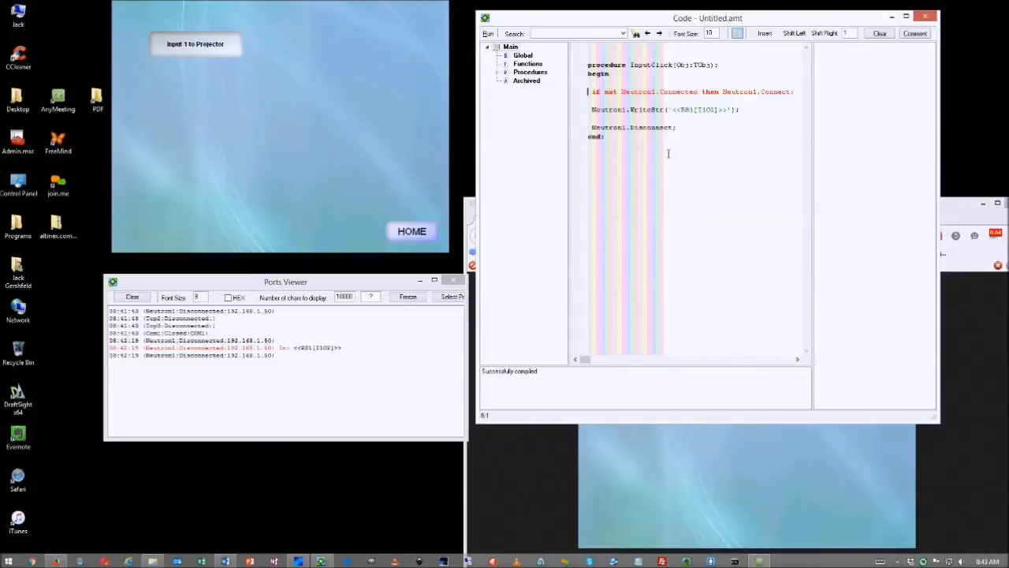
{"action": "key", "text": "F8"}
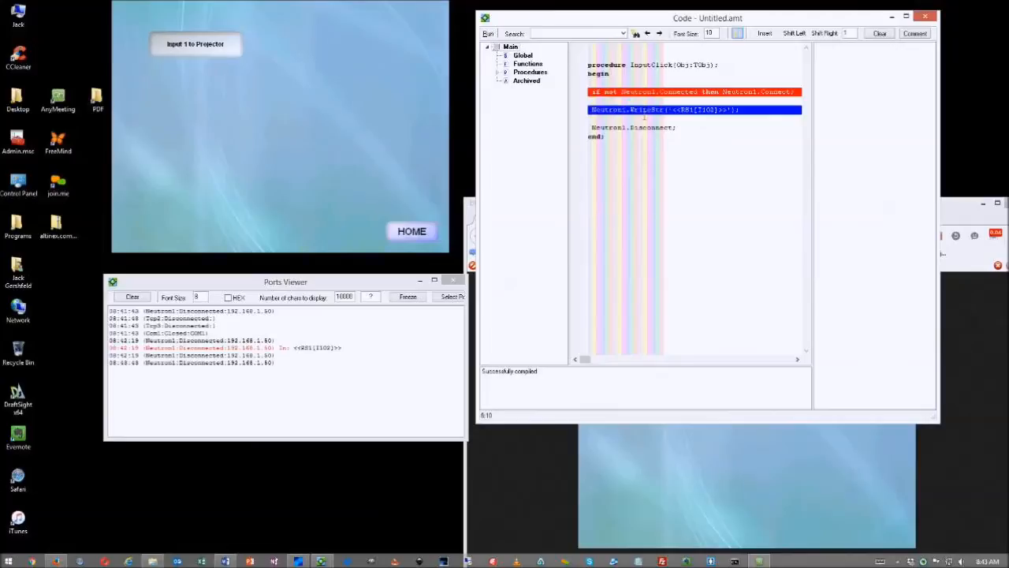
{"action": "key", "text": "F8"}
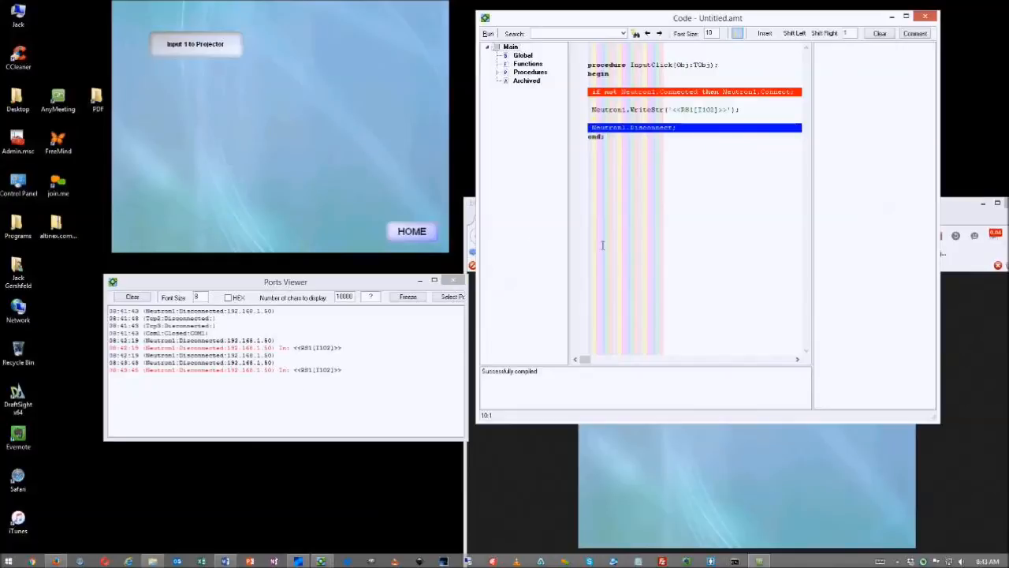
Step over Neutron1.Disconnect to finish the InputClick procedure and remove the breakpoint from the if not Neutron1.Connected line
{"action": "key", "text": "F8"}
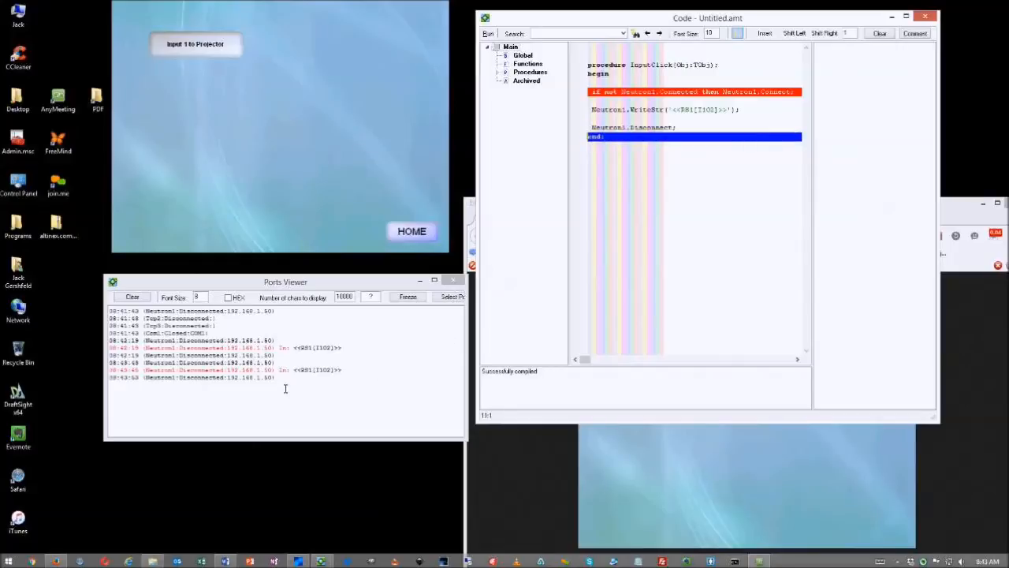
{"action": "key", "text": "F8"}
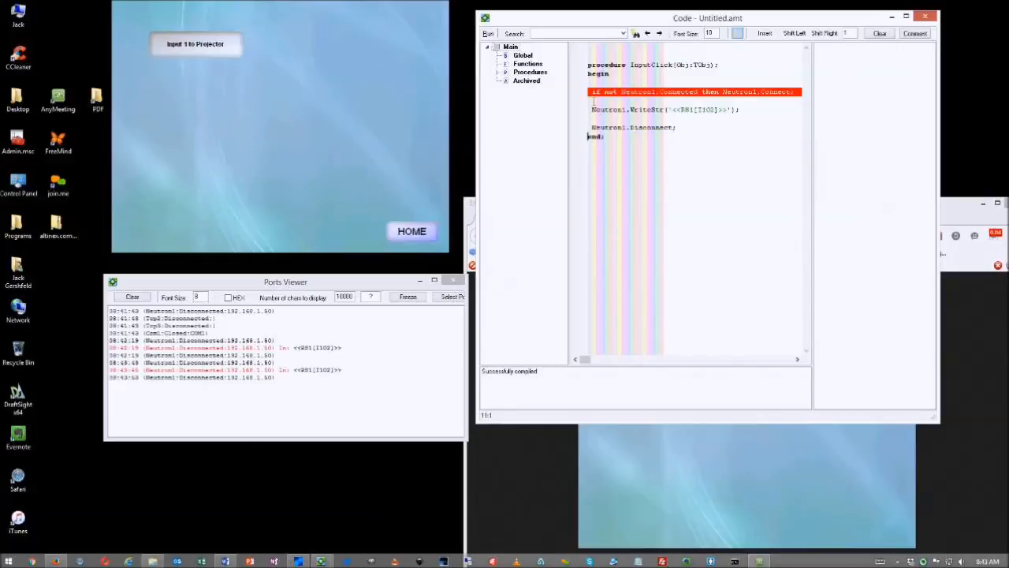
{"action": "left_click", "coordinate": [586, 94]}
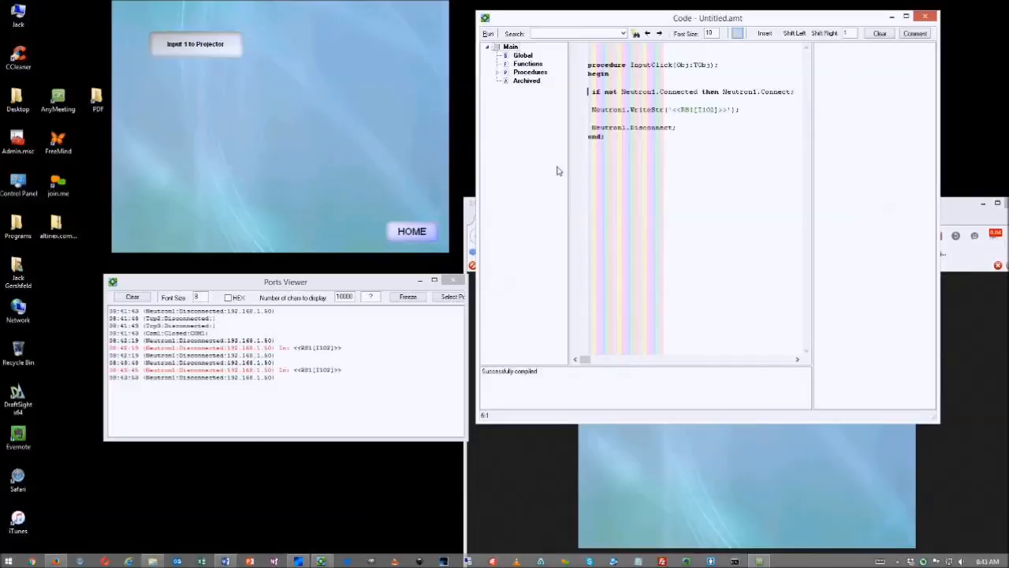
Stop the running Control page and close the code window
{"action": "left_click", "coordinate": [325, 175]}
{"action": "key", "text": "Escape"}
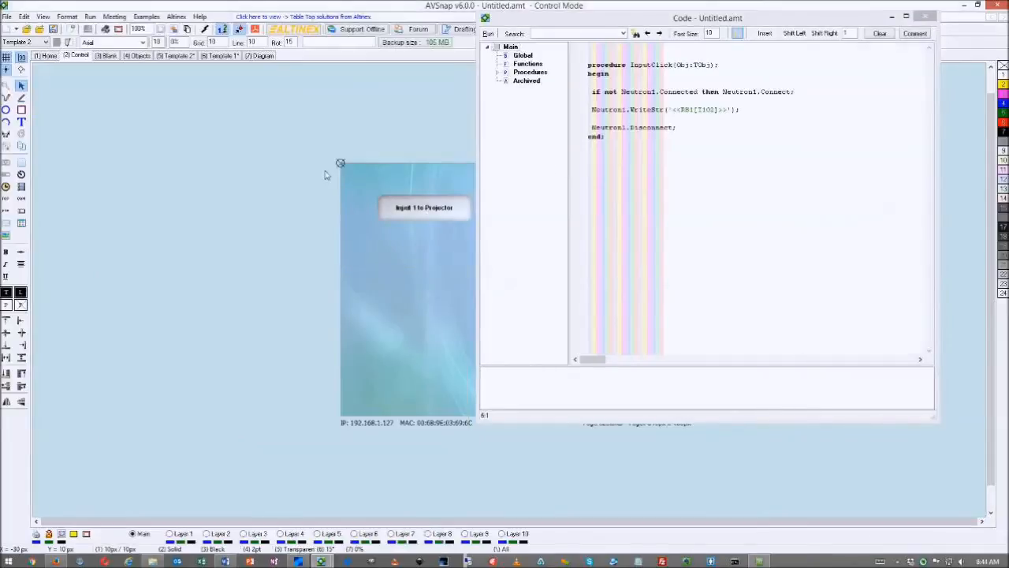
{"action": "left_click", "coordinate": [927, 17]}
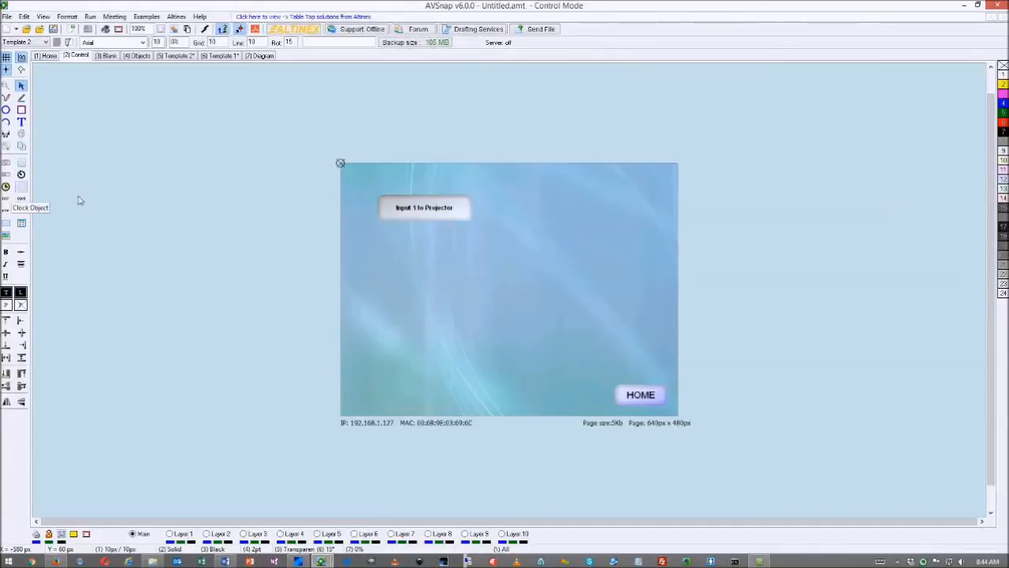
Move the Input 1 to Projector button lower and add a clock object about 200 px wide in the page's upper-right corner
{"action": "left_click_drag", "start_coordinate": [392, 208], "coordinate": [384, 251]}
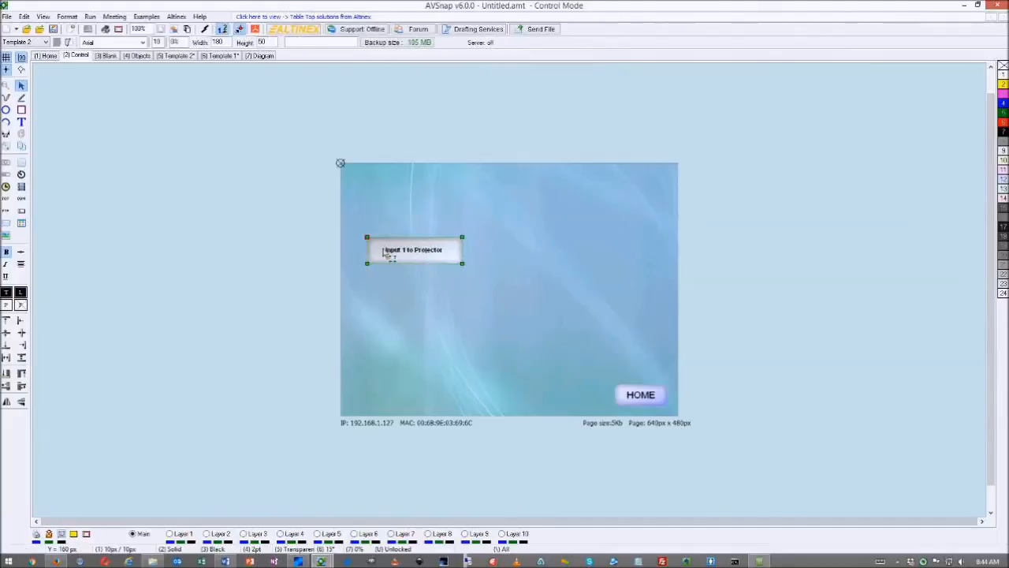
{"action": "left_click", "coordinate": [224, 194]}
{"action": "left_click_drag", "start_coordinate": [562, 179], "coordinate": [676, 195]}
{"action": "key", "text": "Escape"}
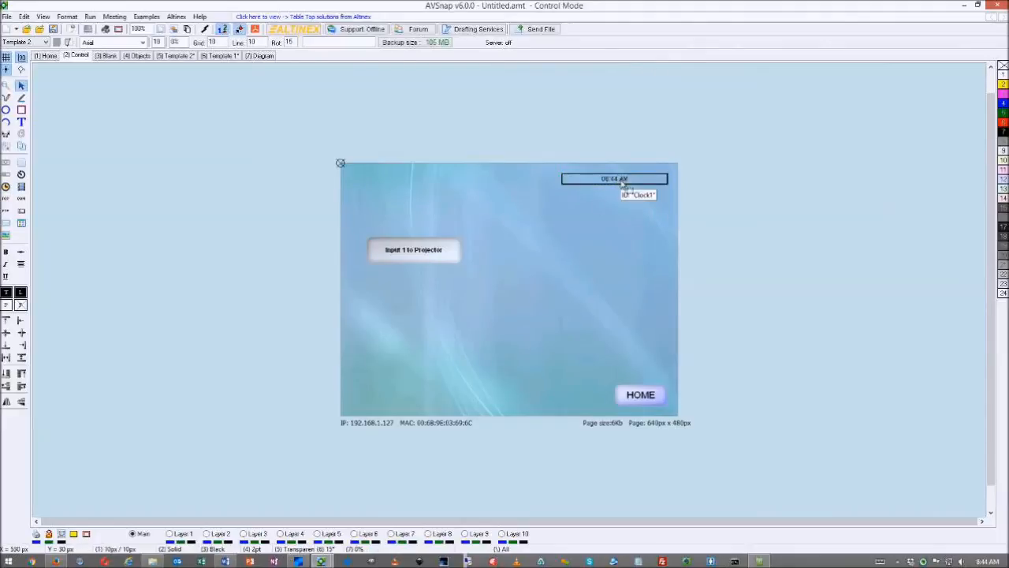
Set the clock to 24 hours format with the date shown and enlarge it to 200 by 50 px
{"action": "double_click", "coordinate": [623, 183]}
{"action": "left_click_drag", "start_coordinate": [586, 176], "coordinate": [774, 130]}
{"action": "left_click", "coordinate": [743, 182]}
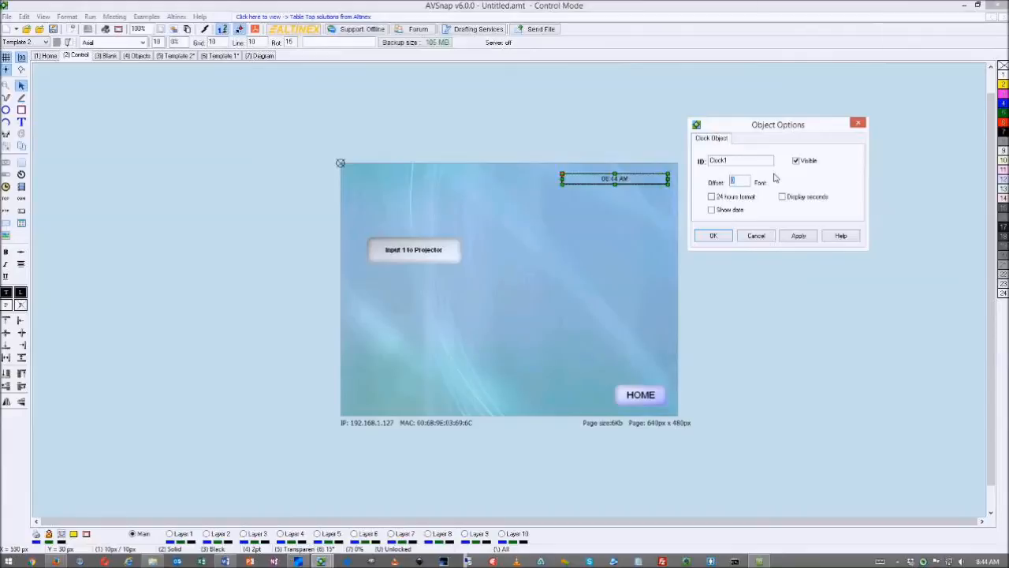
{"action": "left_click", "coordinate": [712, 197]}
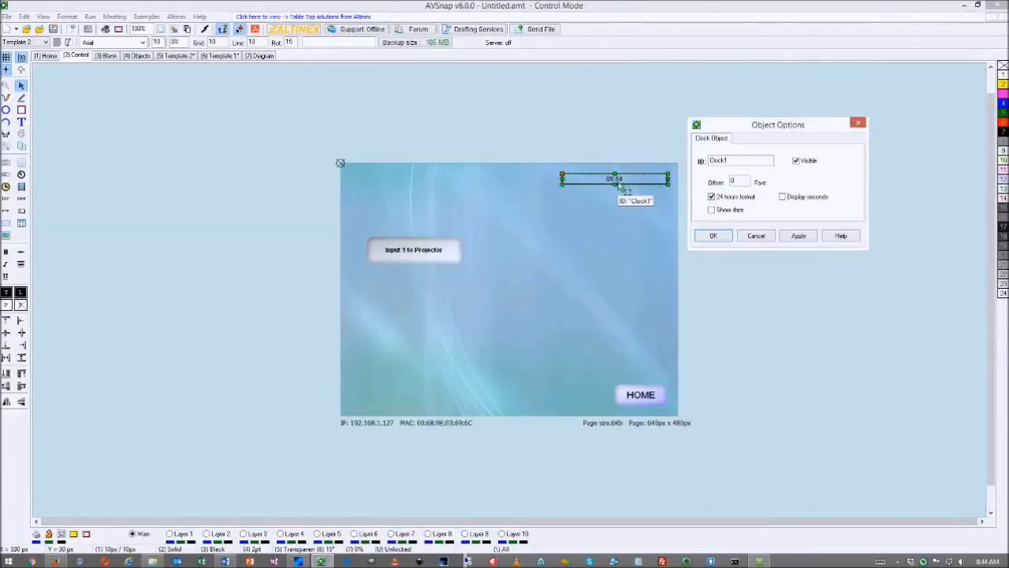
{"action": "left_click", "coordinate": [712, 211]}
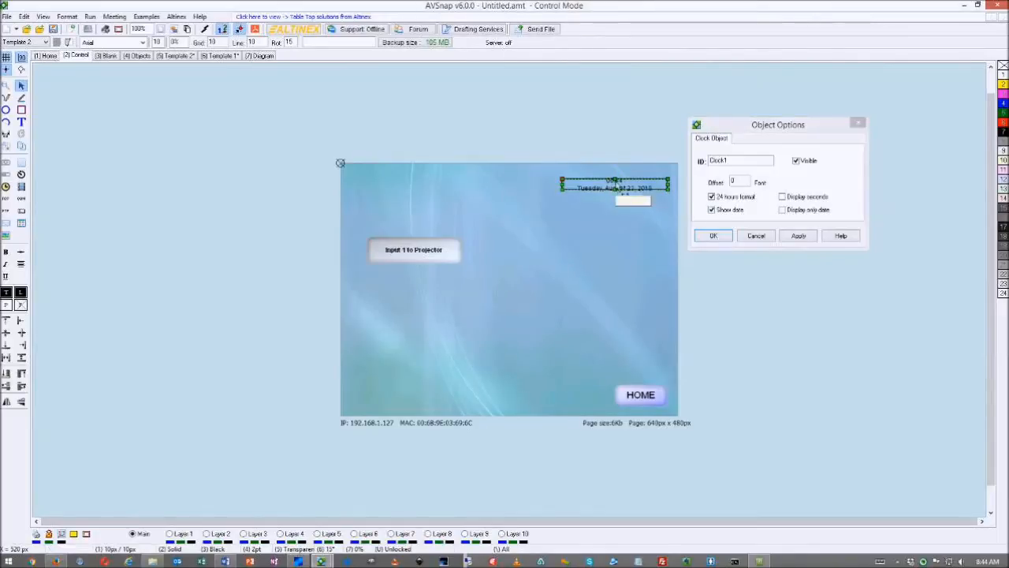
{"action": "left_click_drag", "start_coordinate": [622, 192], "coordinate": [670, 195]}
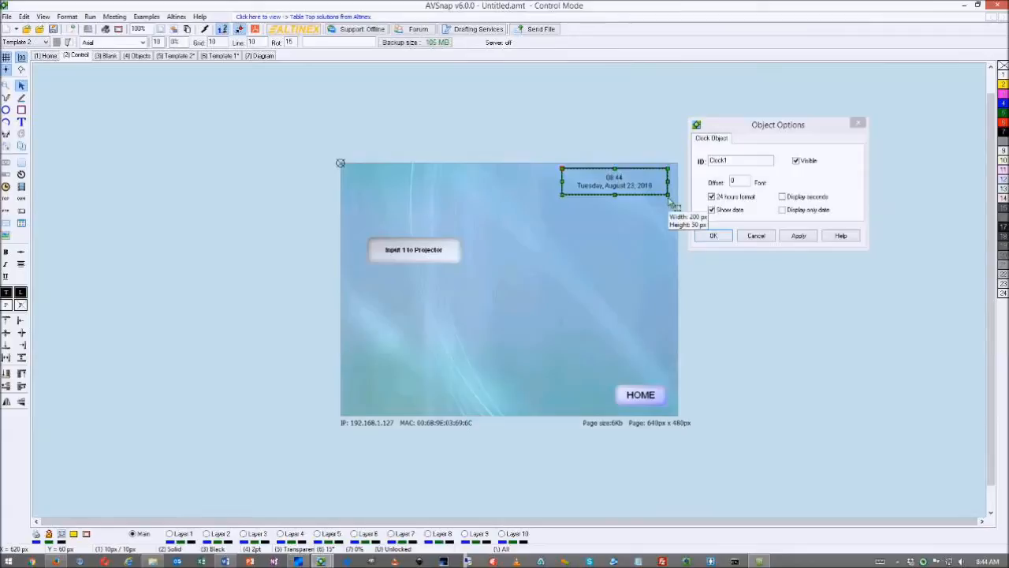
Try the date-only display on the clock and enable its seconds display, keeping both time and date shown
{"action": "left_click", "coordinate": [783, 212]}
{"action": "left_click", "coordinate": [783, 197]}
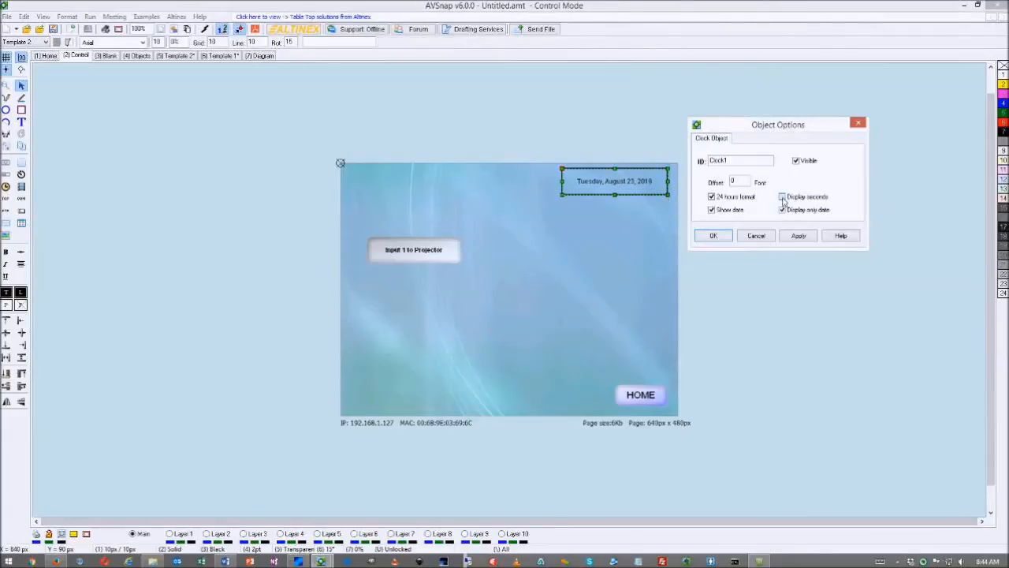
{"action": "left_click", "coordinate": [783, 210]}
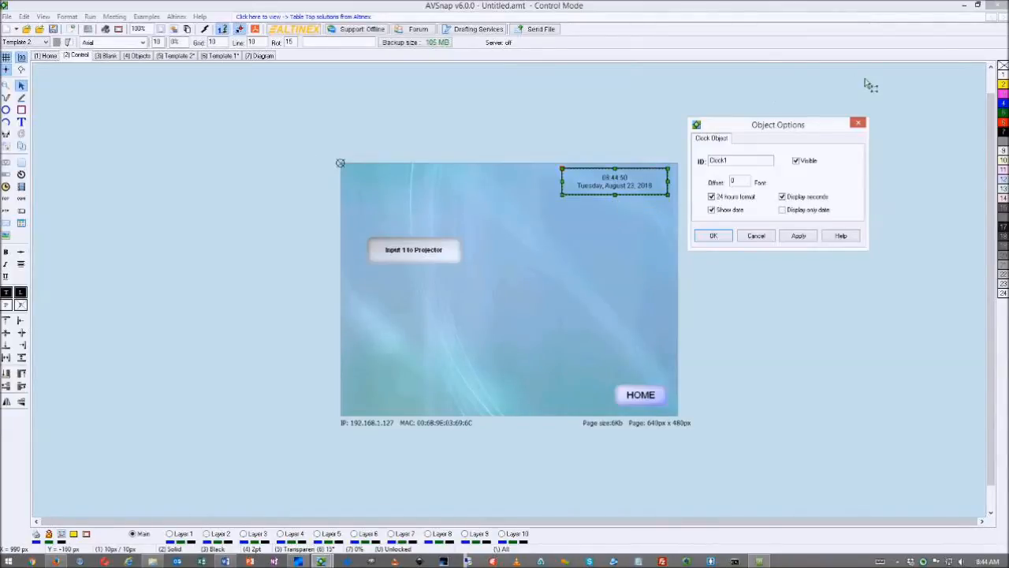
Remove the clock's outline by setting its line color to none and close the object options
{"action": "left_click", "coordinate": [1004, 66]}
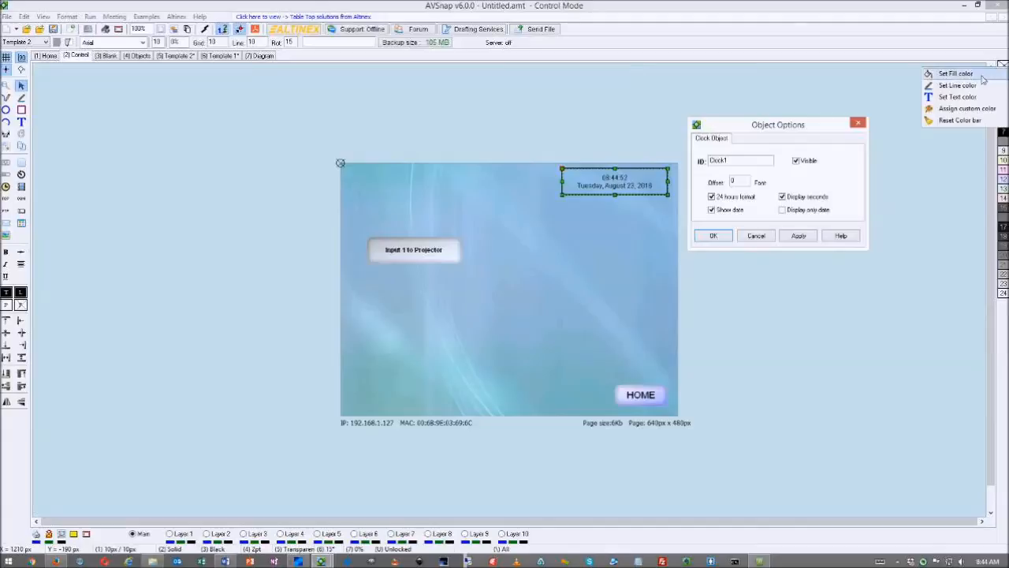
{"action": "left_click", "coordinate": [951, 86]}
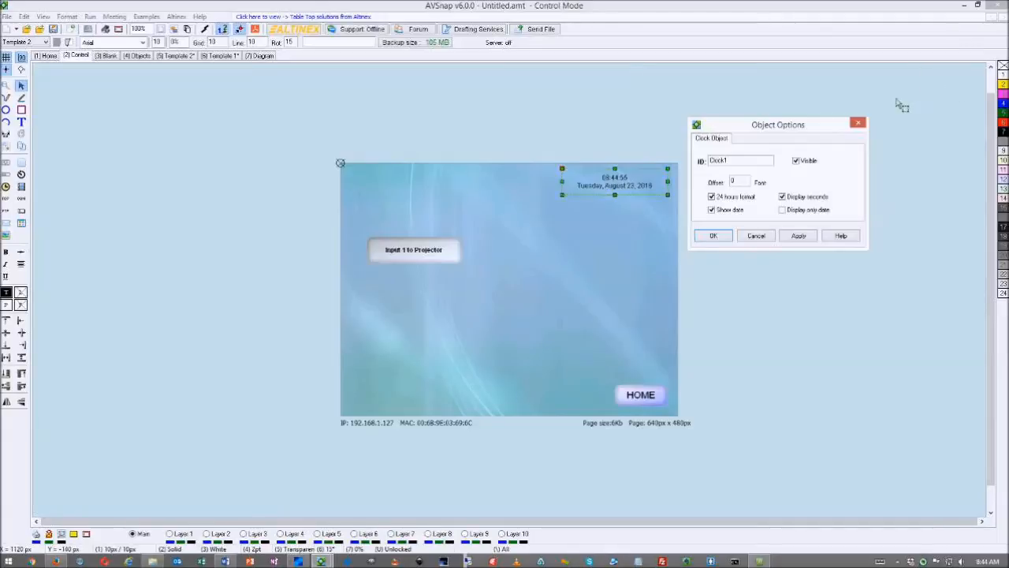
{"action": "left_click", "coordinate": [618, 215]}
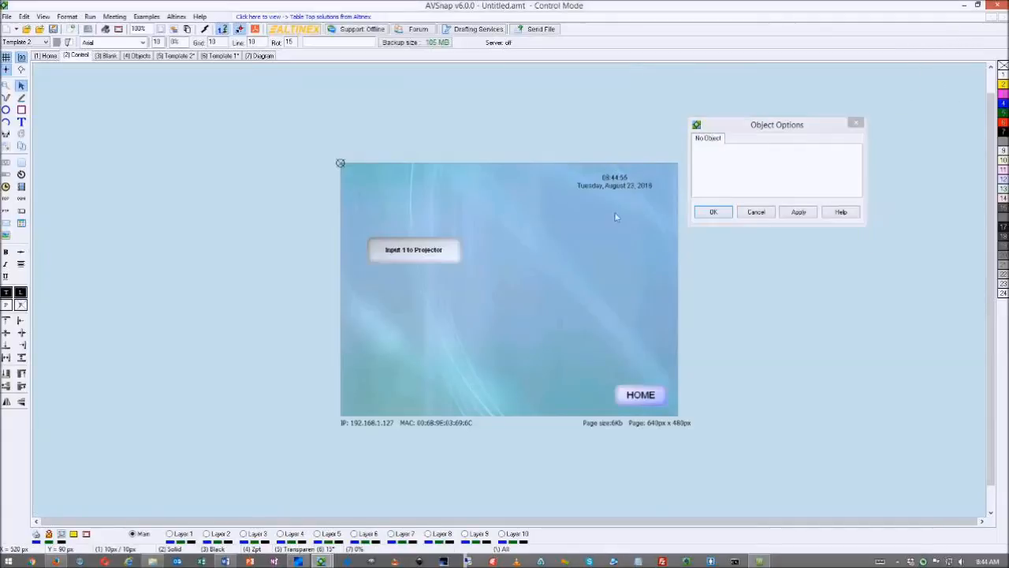
{"action": "left_click", "coordinate": [857, 123]}
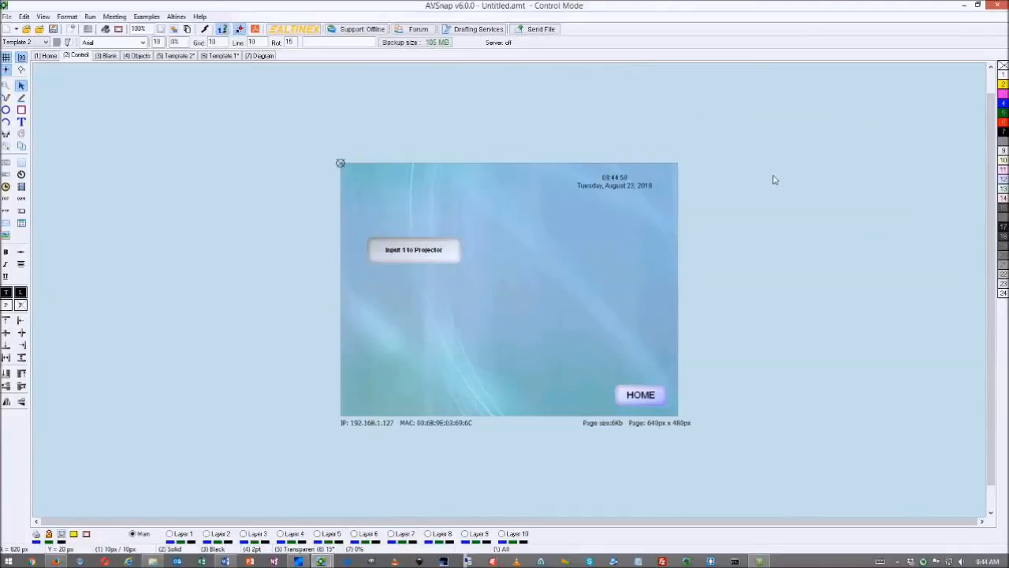
Run the Control page to check the clock's time and date display, and stop it
{"action": "key", "text": "F5"}
{"action": "left_click", "coordinate": [509, 255]}
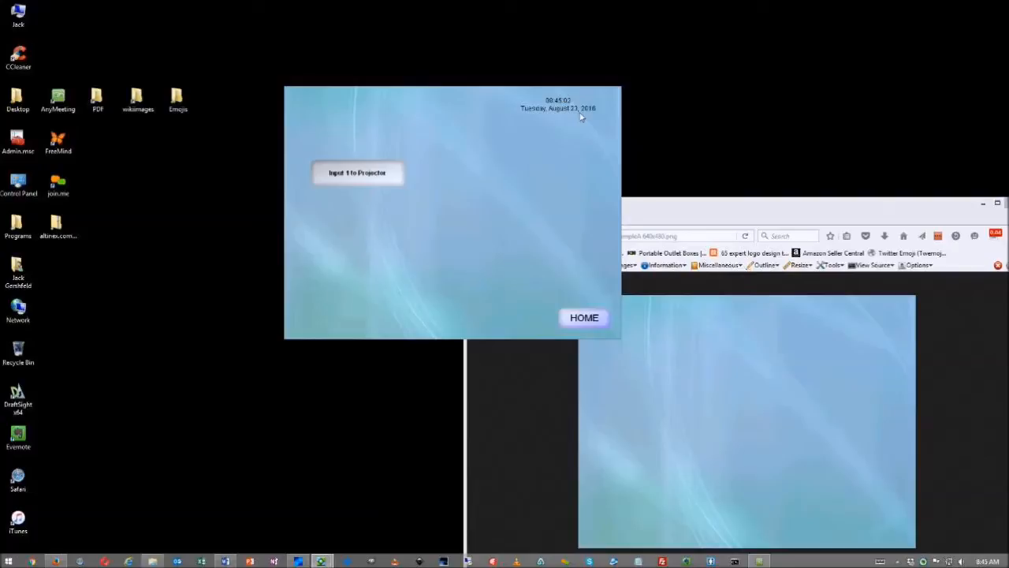
{"action": "key", "text": "Escape"}
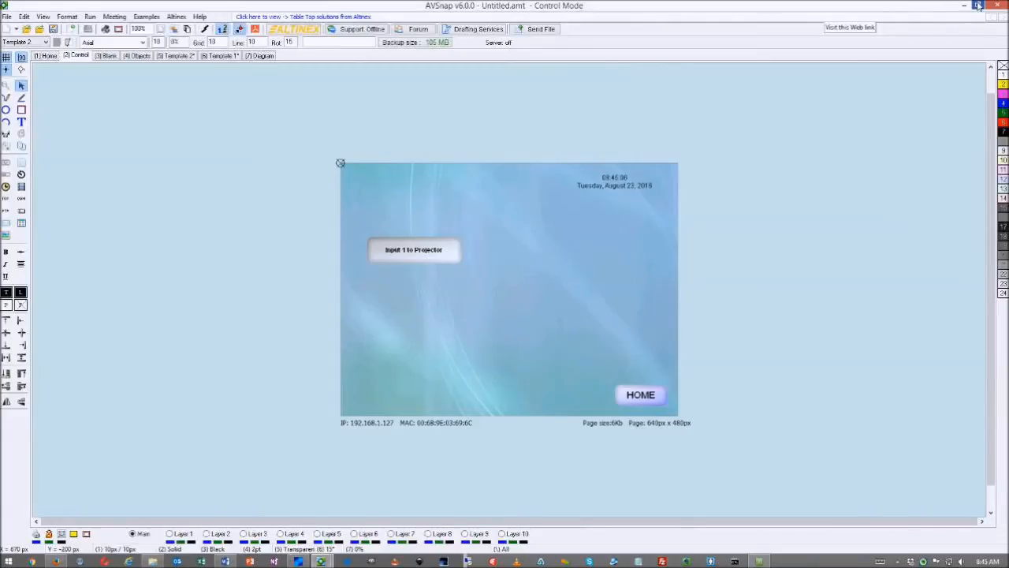
Shrink the AVSnap window to part of the desktop and open the Web Server Settings, placed clear of the page's clock
{"action": "left_click", "coordinate": [978, 5]}
{"action": "left_click_drag", "start_coordinate": [671, 58], "coordinate": [693, 27]}
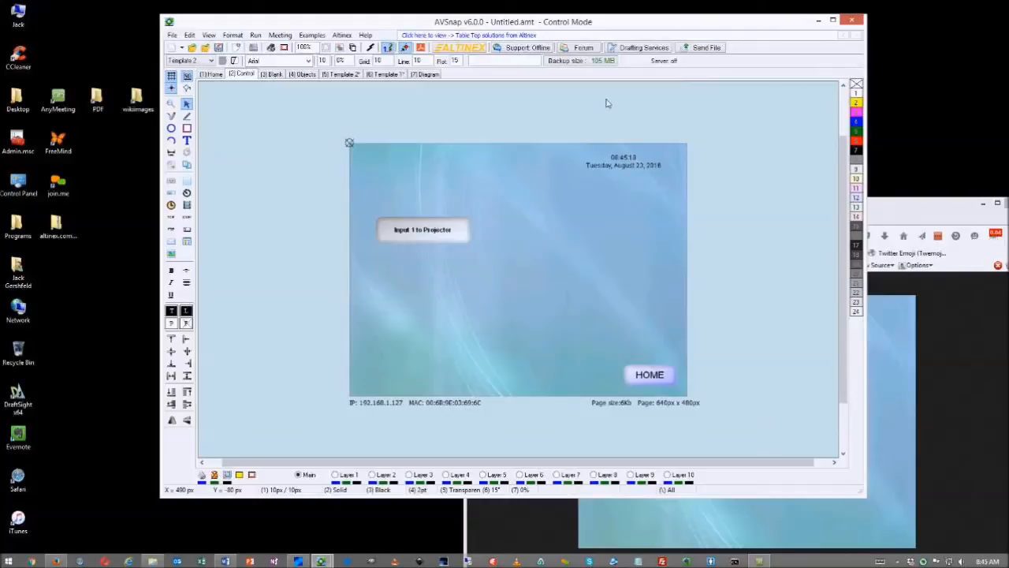
{"action": "left_click", "coordinate": [256, 35]}
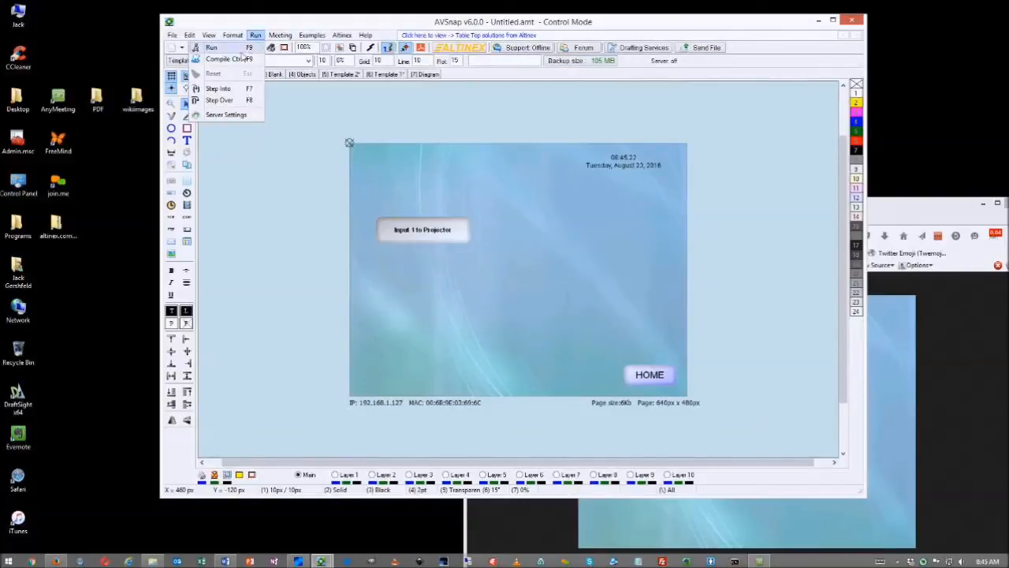
{"action": "left_click", "coordinate": [224, 116]}
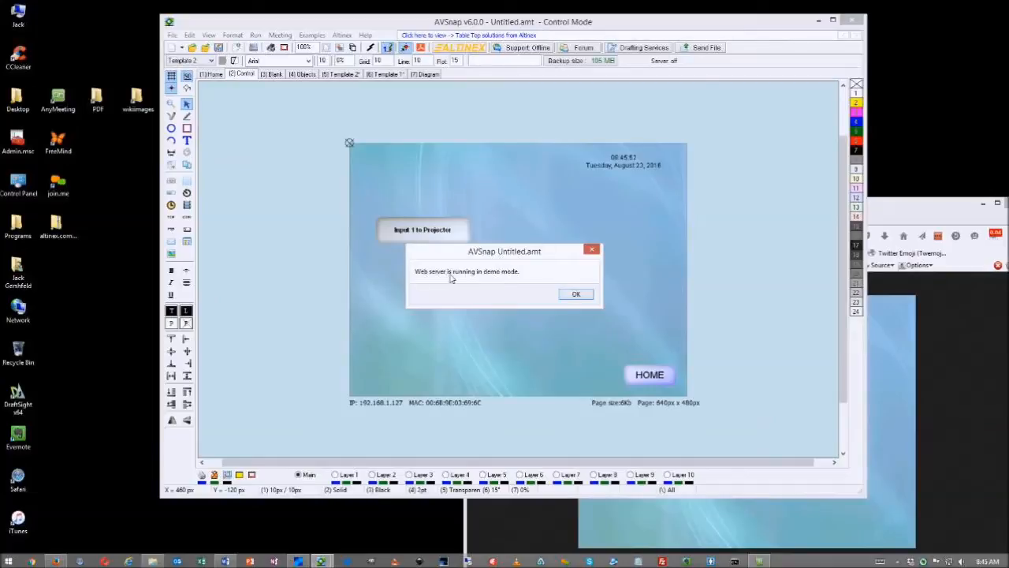
{"action": "left_click", "coordinate": [568, 298]}
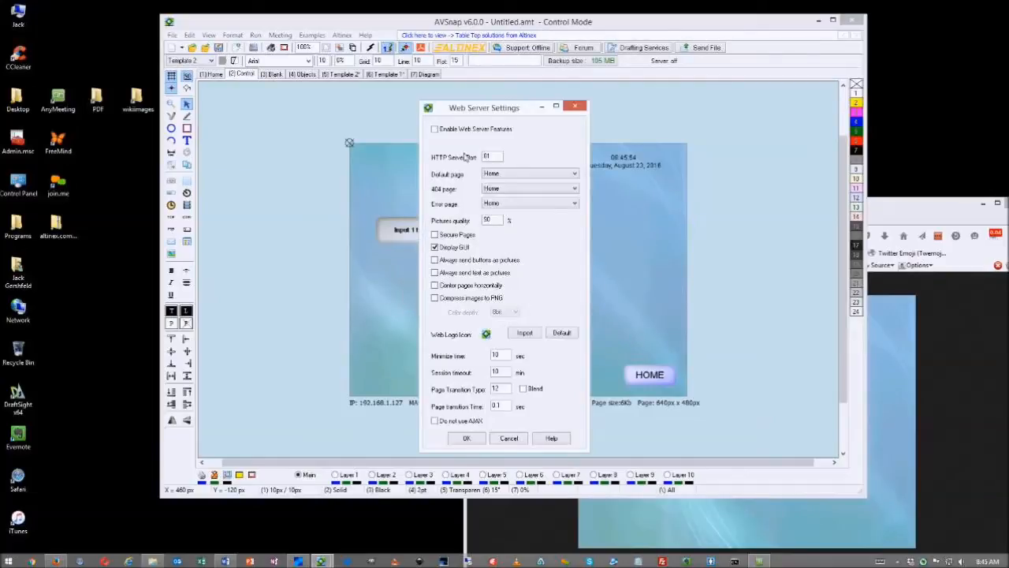
{"action": "left_click_drag", "start_coordinate": [482, 116], "coordinate": [377, 99]}
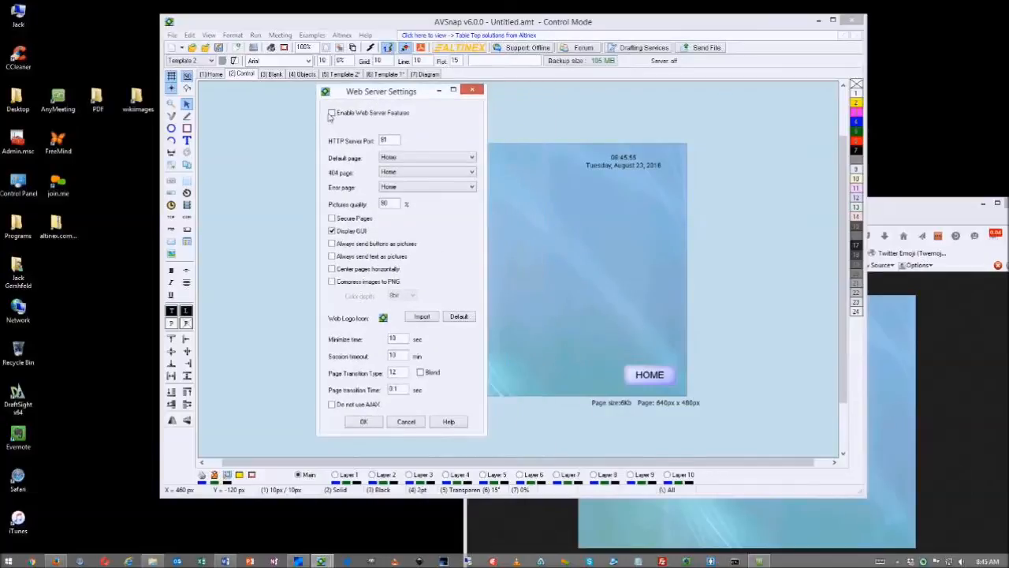
Enable the web server features and review the HTTP server port, default page and pictures quality settings
{"action": "left_click", "coordinate": [331, 113]}
{"action": "left_click_drag", "start_coordinate": [396, 142], "coordinate": [378, 144]}
{"action": "left_click", "coordinate": [395, 157]}
{"action": "left_click", "coordinate": [396, 159]}
{"action": "double_click", "coordinate": [385, 204]}
Send buttons as pictures, center pages horizontally, and compress images to PNG with 24bit color depth
{"action": "left_click", "coordinate": [332, 244]}
{"action": "left_click", "coordinate": [334, 283]}
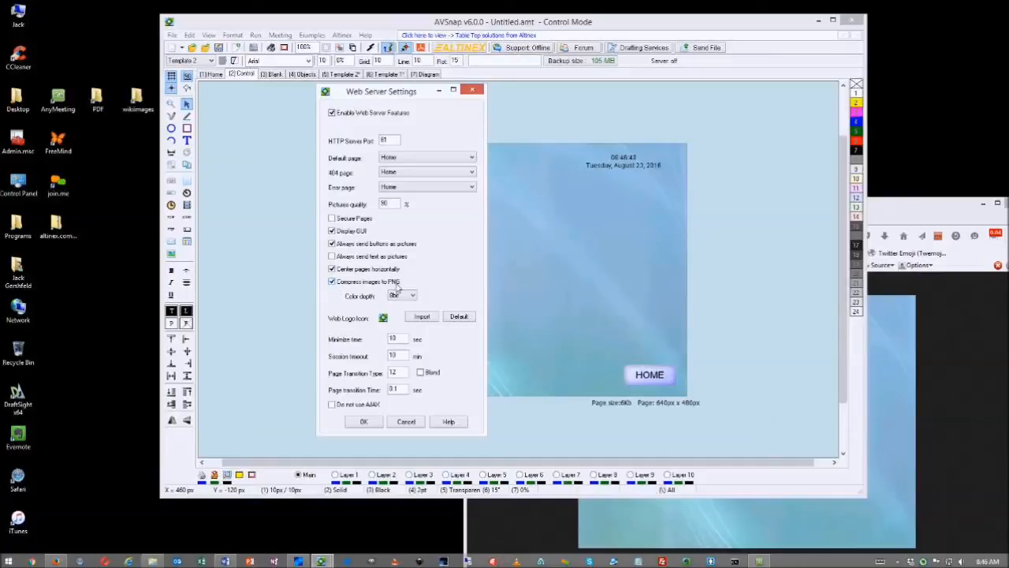
{"action": "left_click", "coordinate": [413, 296]}
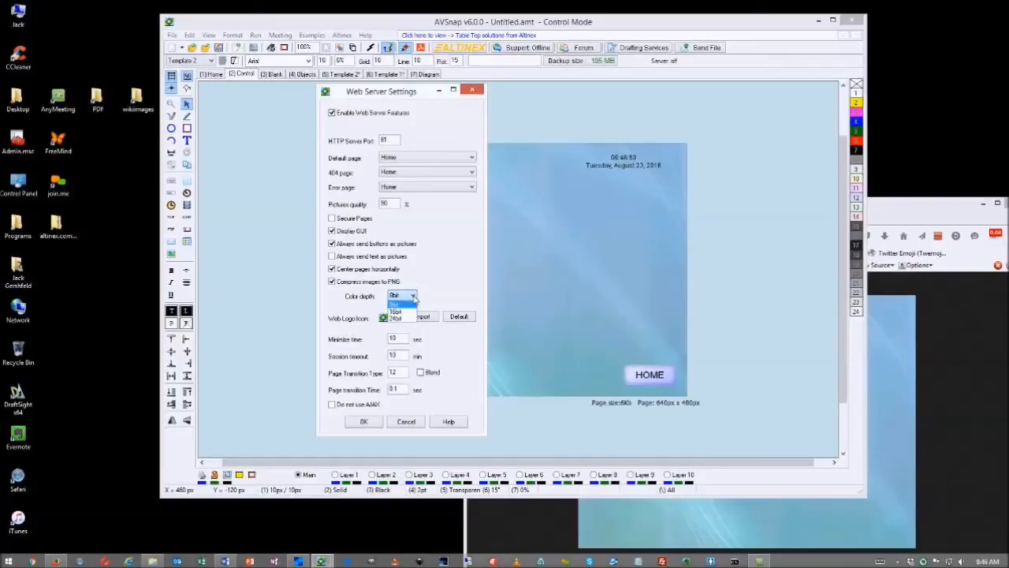
{"action": "left_click", "coordinate": [398, 318]}
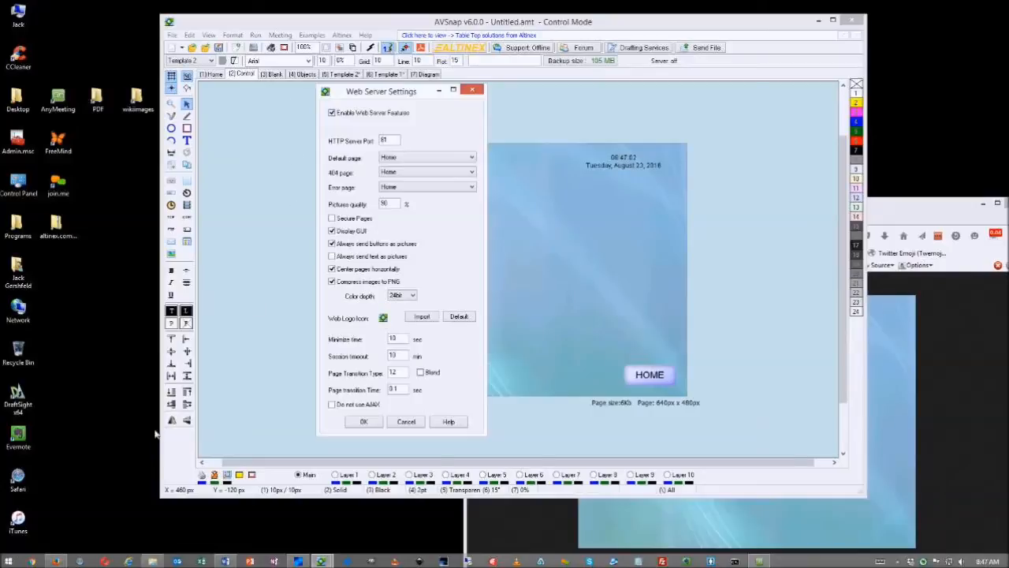
Look at the tab icon in the browser and save the web server settings with Blend enabled for page transitions
{"action": "left_click", "coordinate": [56, 560]}
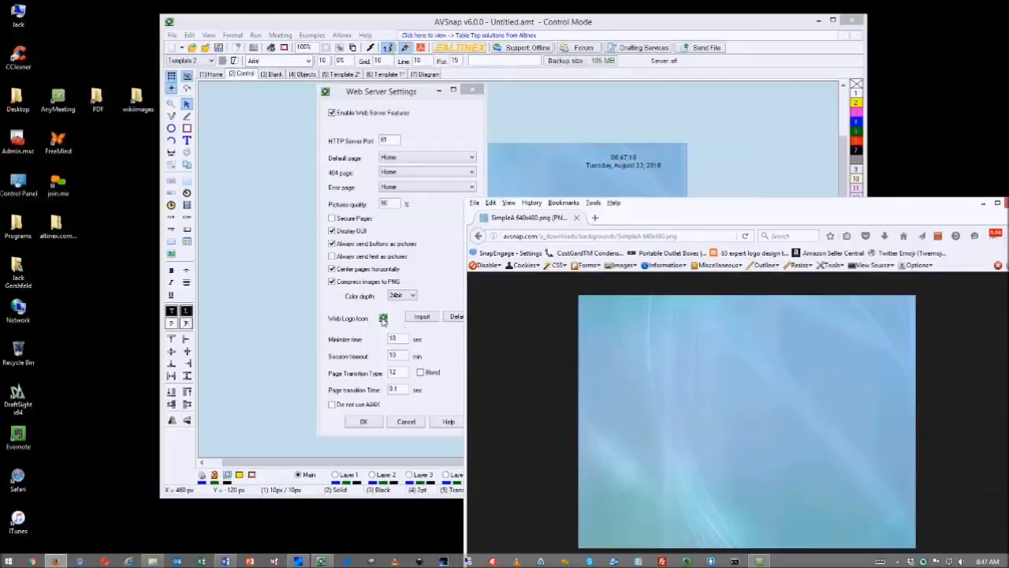
{"action": "left_click", "coordinate": [318, 351]}
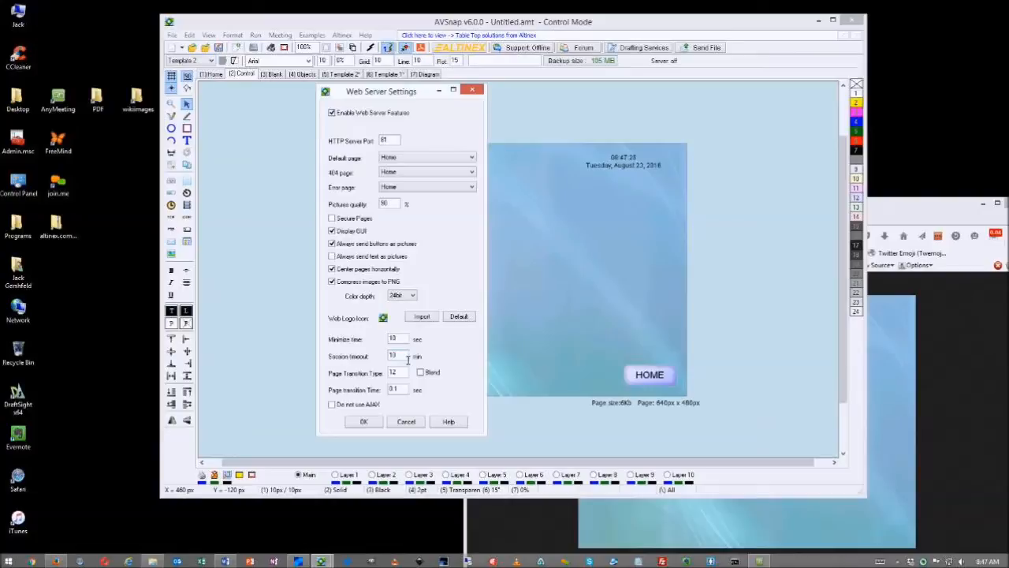
{"action": "left_click", "coordinate": [421, 372]}
{"action": "left_click", "coordinate": [362, 421]}
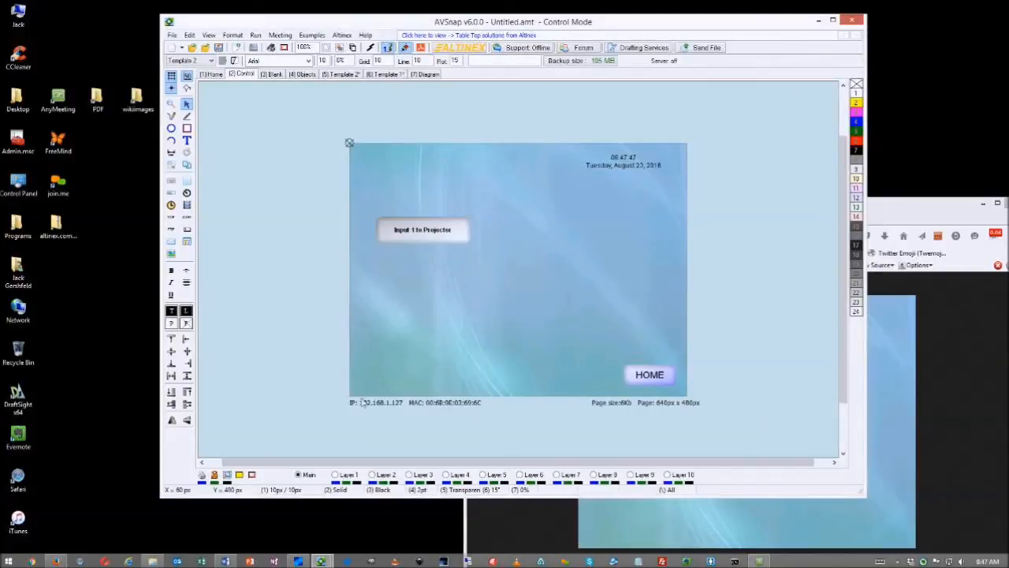
Open a new Firefox window, place it beside the Control page and load 192.168.1.127:81
{"action": "right_click", "coordinate": [57, 560]}
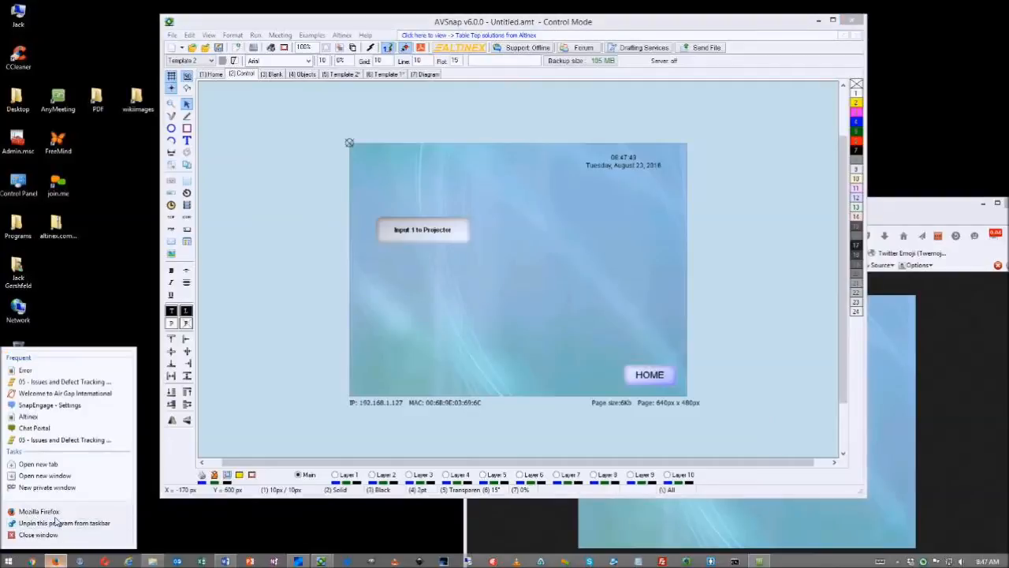
{"action": "left_click", "coordinate": [55, 515]}
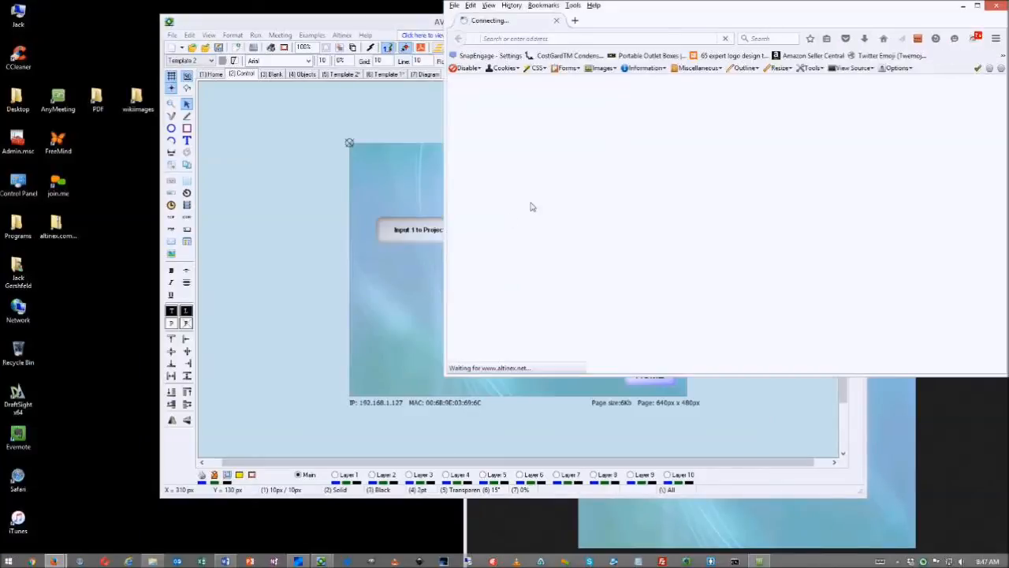
{"action": "left_click_drag", "start_coordinate": [697, 146], "coordinate": [748, 215]}
{"action": "left_click", "coordinate": [632, 231]}
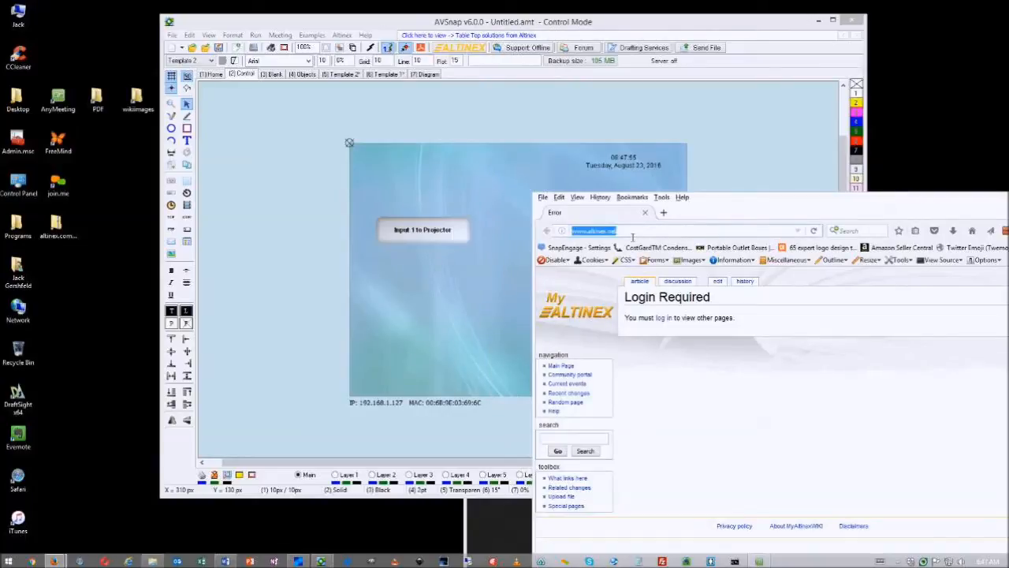
{"action": "type", "text": "192.168.1.127"}
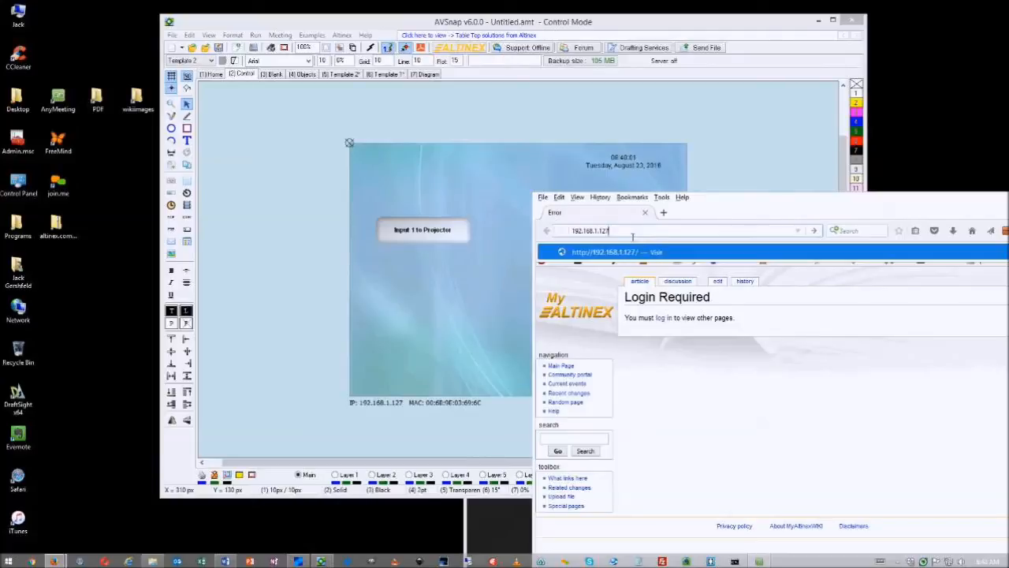
{"action": "type", "text": ":81"}
{"action": "key", "text": "Return"}
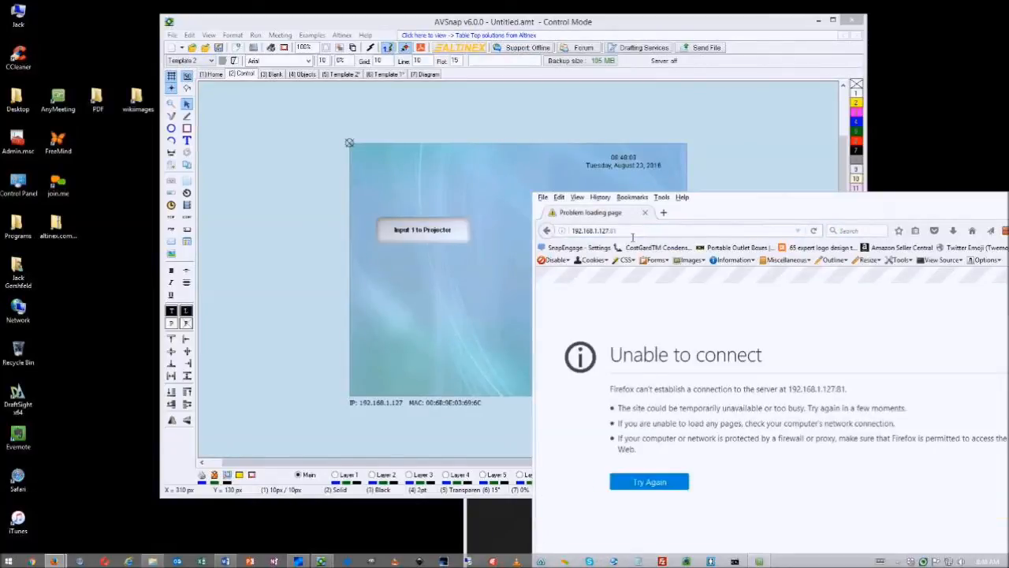
Run the control project, acknowledge the web server notice and move the running Home window clear of the browser
{"action": "left_click", "coordinate": [297, 210]}
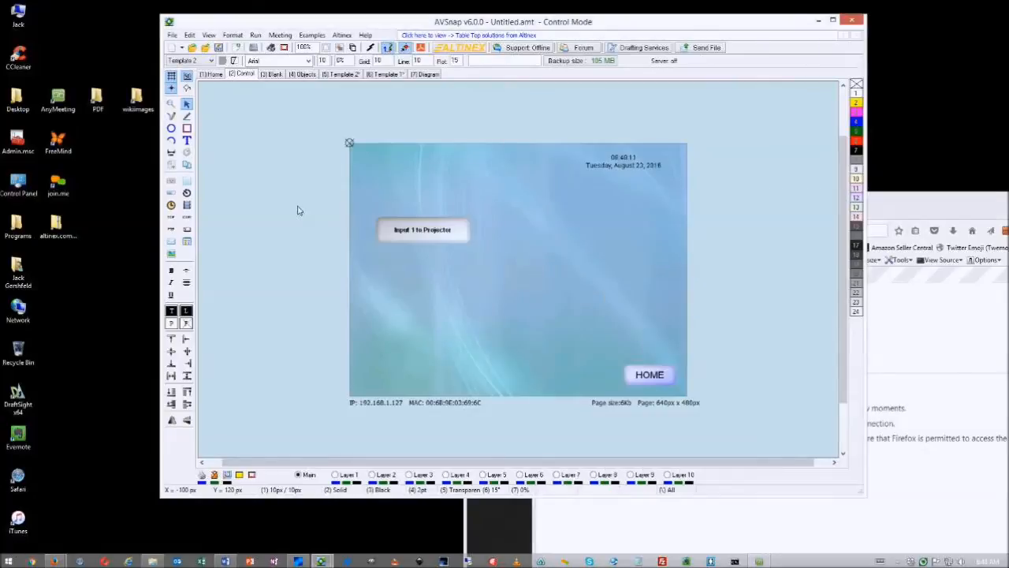
{"action": "key", "text": "F5"}
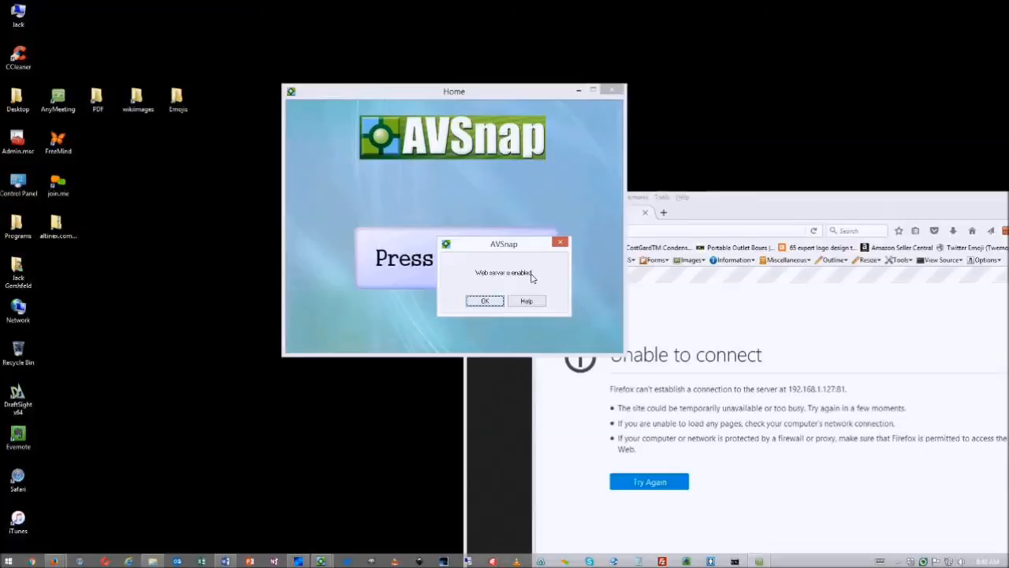
{"action": "left_click", "coordinate": [487, 301]}
{"action": "left_click_drag", "start_coordinate": [487, 89], "coordinate": [209, 21]}
Load 192.168.1.127:81 again in Firefox and arrange the browser beside the running Home window
{"action": "left_click", "coordinate": [630, 236]}
{"action": "triple_click", "coordinate": [630, 235]}
{"action": "left_click", "coordinate": [623, 234]}
{"action": "key", "text": "Return"}
{"action": "left_click_drag", "start_coordinate": [747, 197], "coordinate": [579, 26]}
{"action": "left_click_drag", "start_coordinate": [236, 23], "coordinate": [225, 115]}
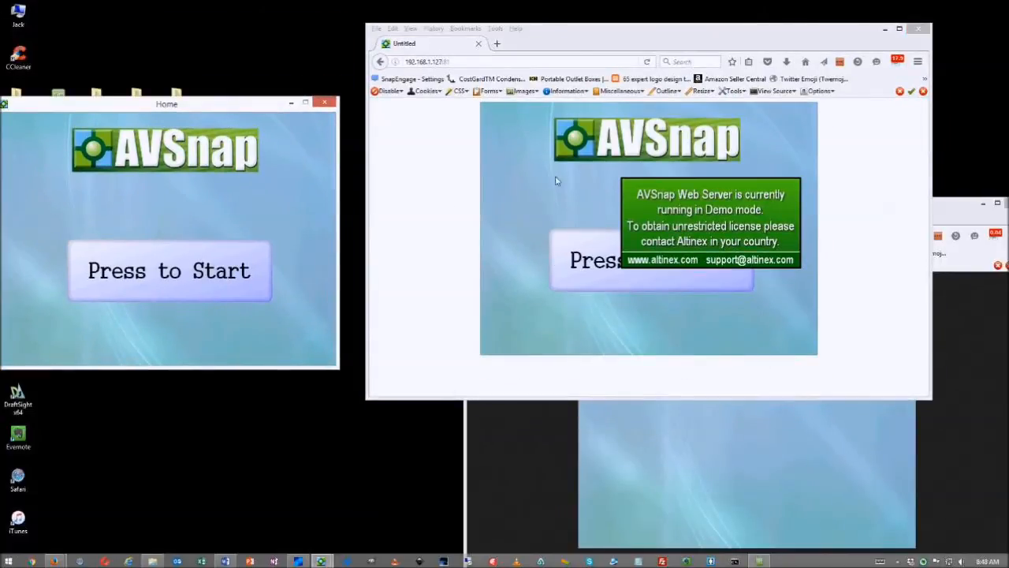
Test navigation to the Control page and back to Home, first in the browser and then in the running project
{"action": "left_click", "coordinate": [590, 271]}
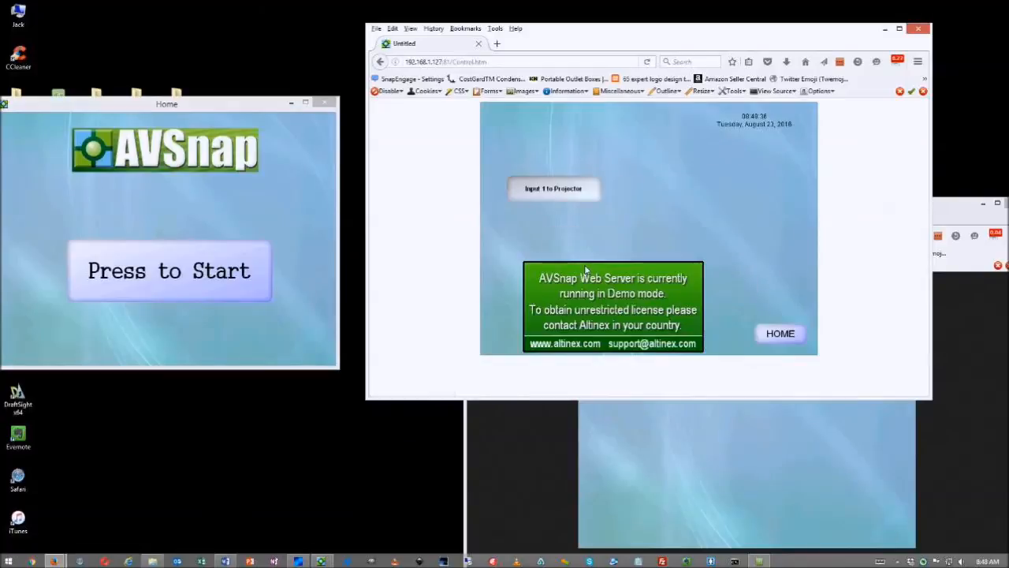
{"action": "left_click", "coordinate": [781, 333]}
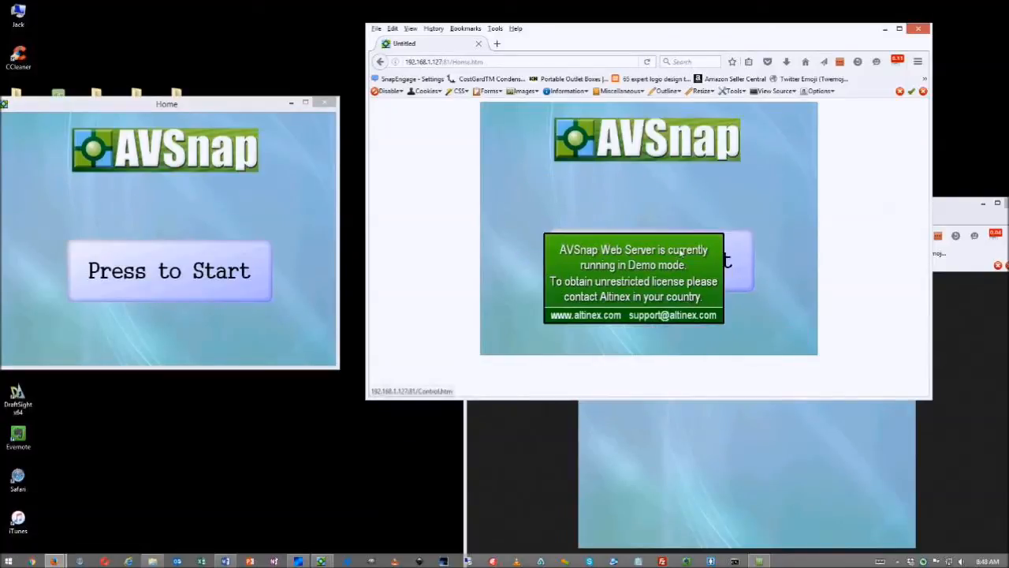
{"action": "left_click", "coordinate": [171, 268]}
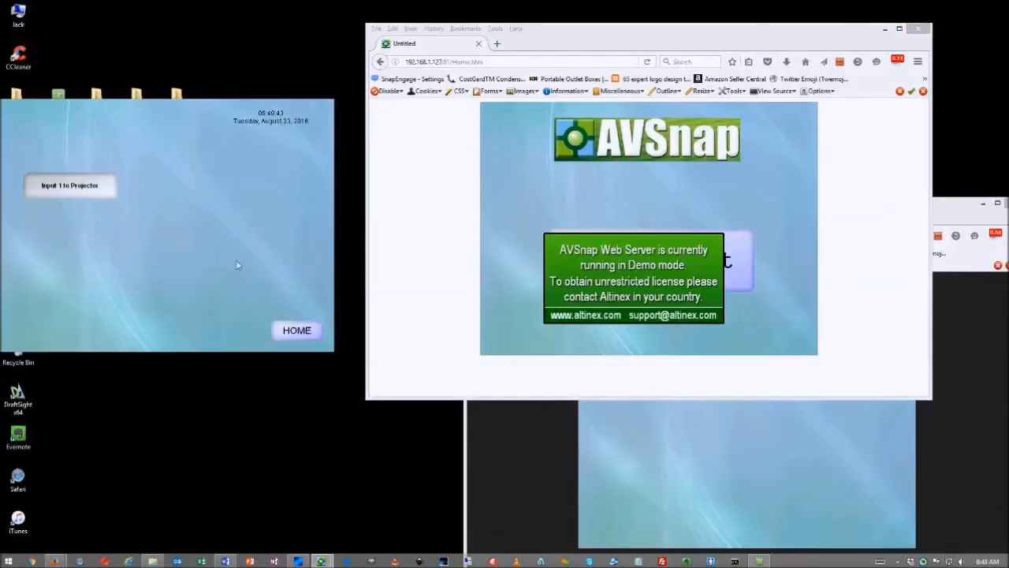
{"action": "left_click", "coordinate": [305, 332]}
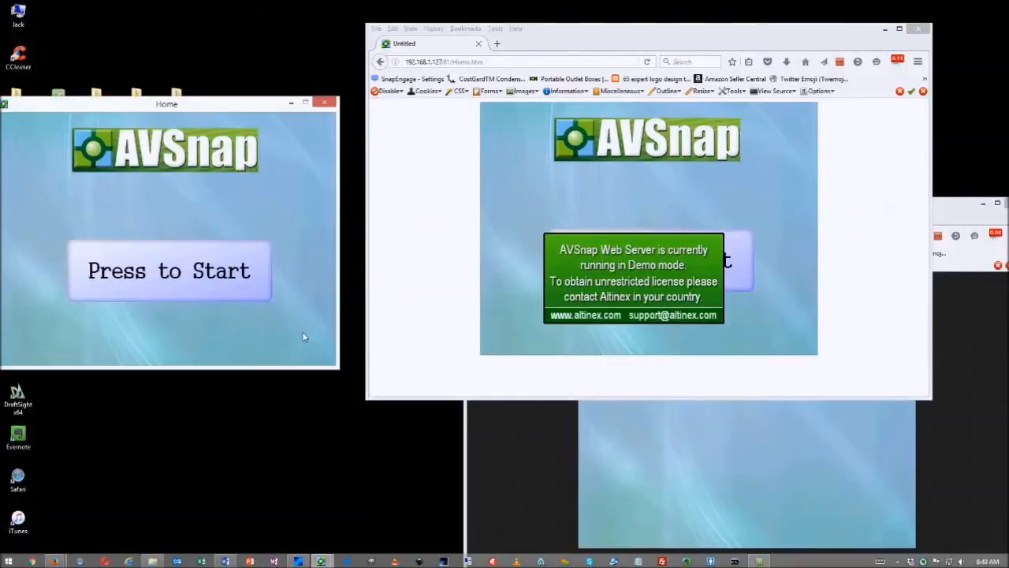
Open the Control page in the browser, narrow the browser window and reload the page
{"action": "left_click", "coordinate": [736, 258]}
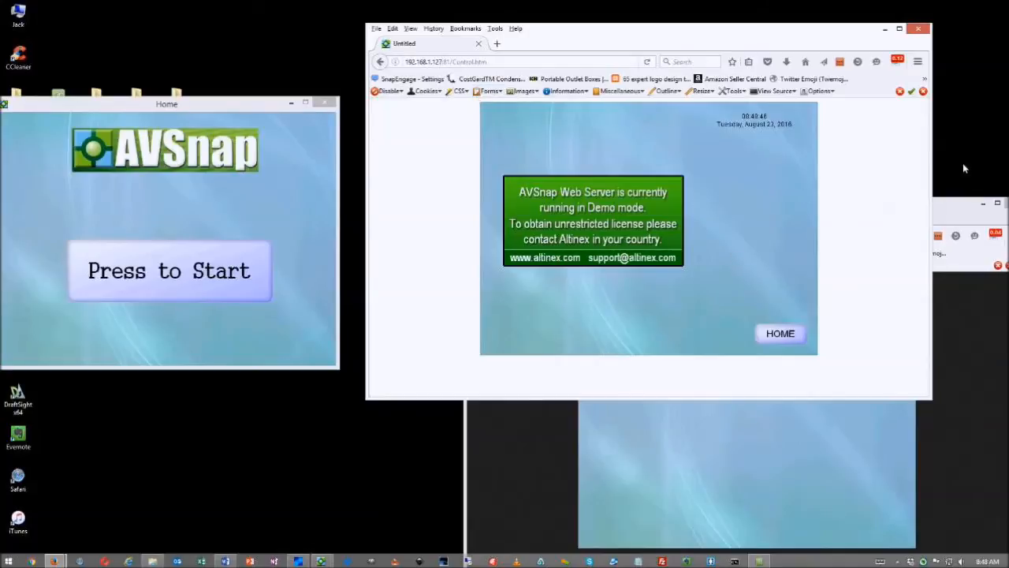
{"action": "left_click_drag", "start_coordinate": [931, 167], "coordinate": [853, 171]}
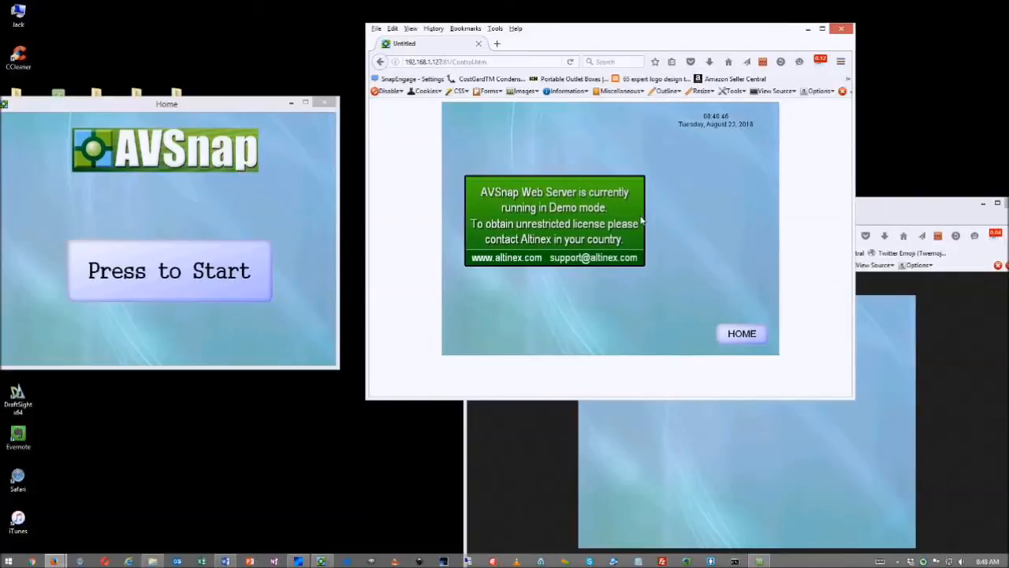
{"action": "left_click", "coordinate": [570, 62]}
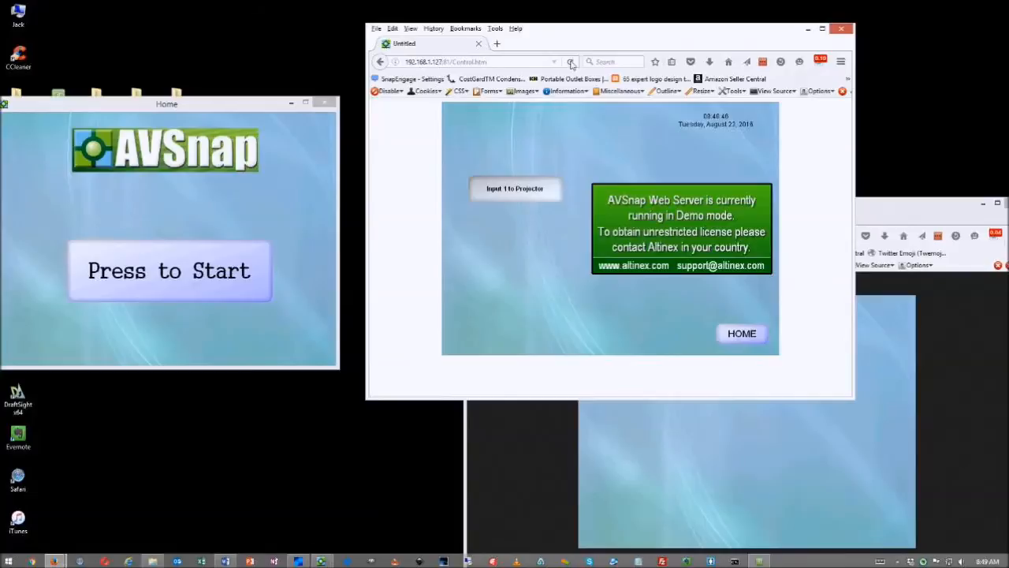
Show the Ports Viewer below the running Home window and send the Input 1 to Projector command from the browser
{"action": "left_click", "coordinate": [306, 290]}
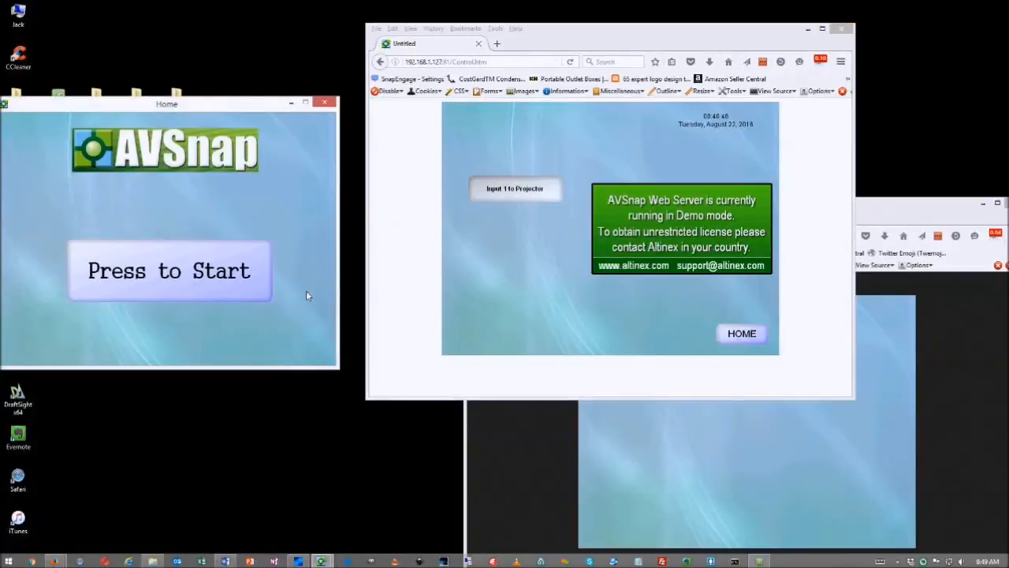
{"action": "key", "text": "F2"}
{"action": "left_click_drag", "start_coordinate": [309, 281], "coordinate": [219, 363]}
{"action": "left_click", "coordinate": [518, 195]}
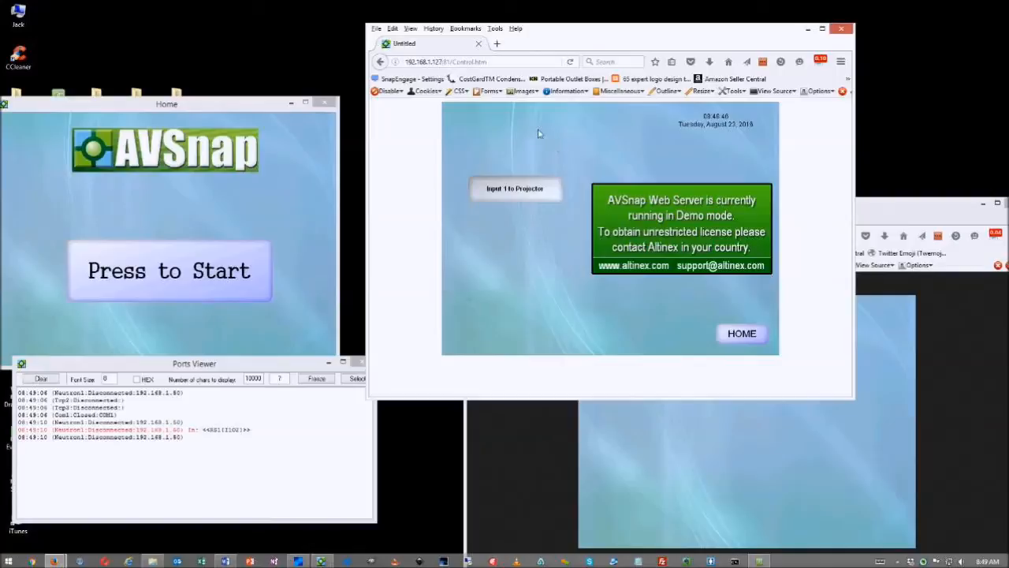
Return the browser to the Home page and close the running project
{"action": "left_click", "coordinate": [741, 333]}
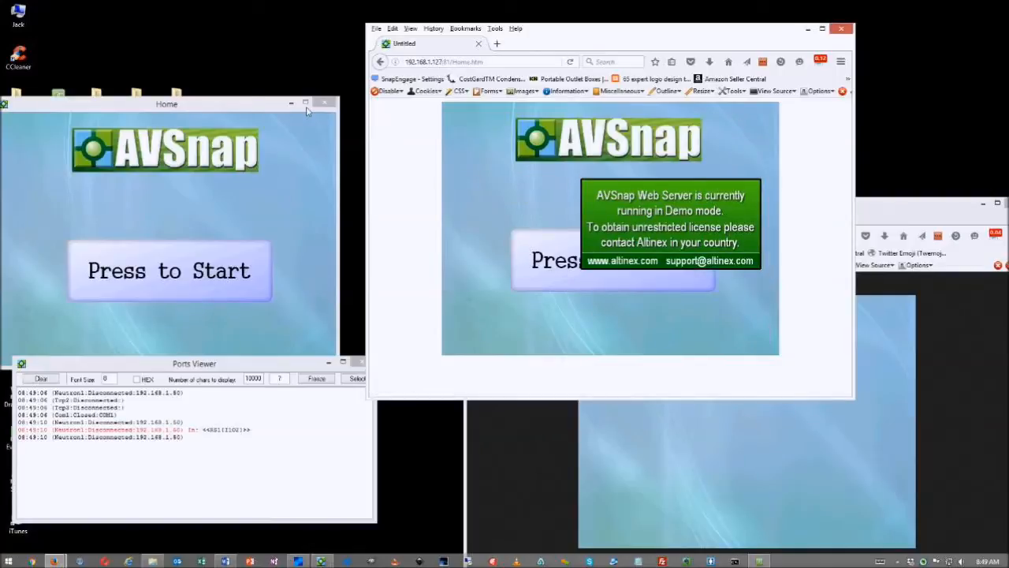
{"action": "left_click", "coordinate": [241, 106]}
{"action": "left_click", "coordinate": [324, 102]}
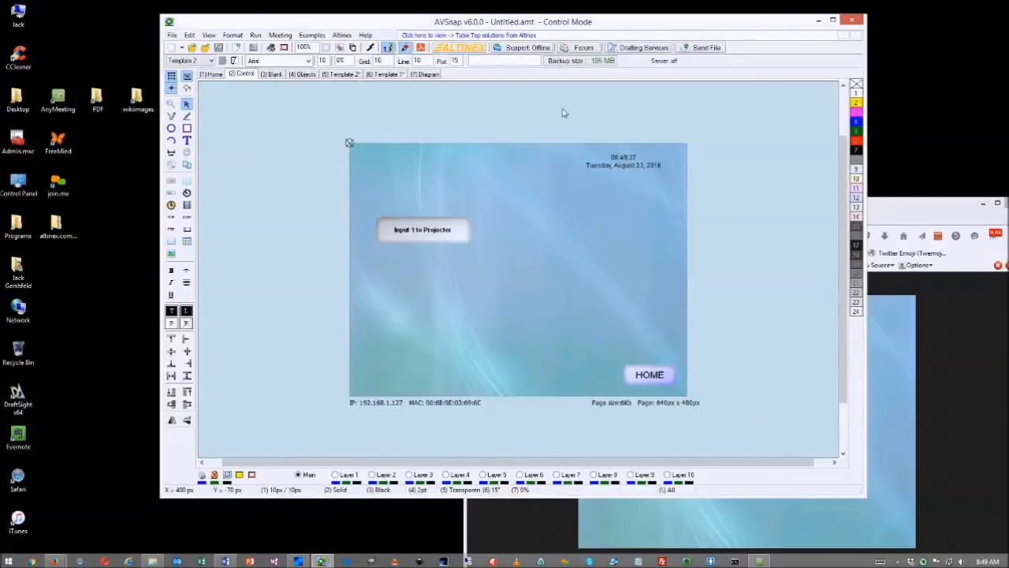
Look at the server registration form with its company name and registration key fields, and close it without registering
{"action": "left_click", "coordinate": [365, 35]}
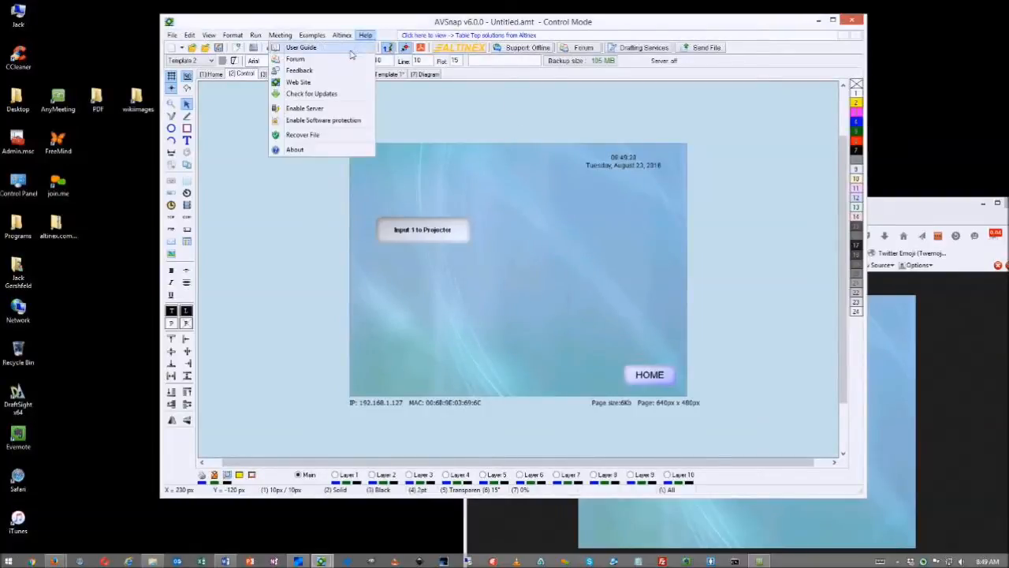
{"action": "left_click", "coordinate": [307, 110]}
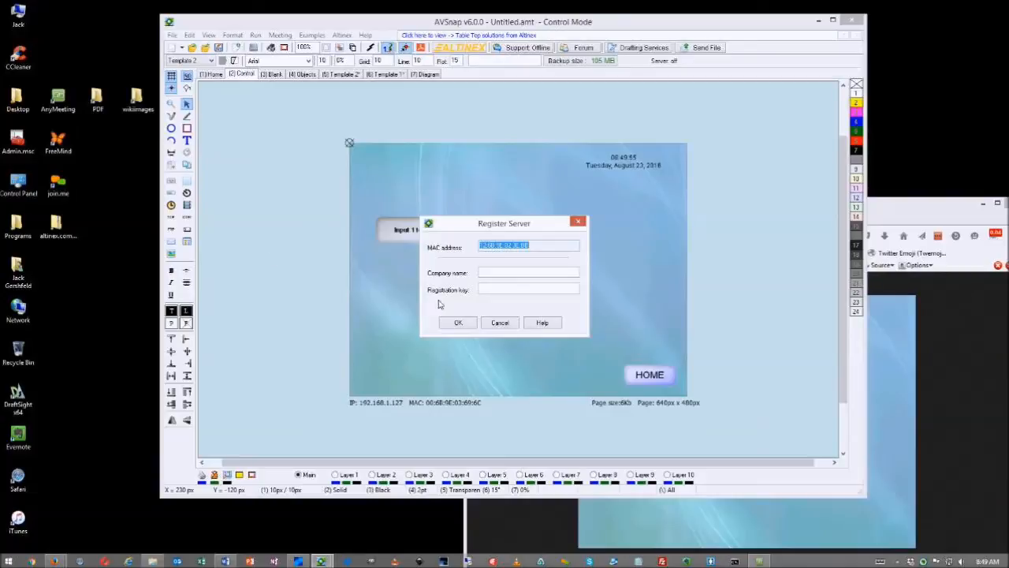
{"action": "left_click", "coordinate": [500, 324]}
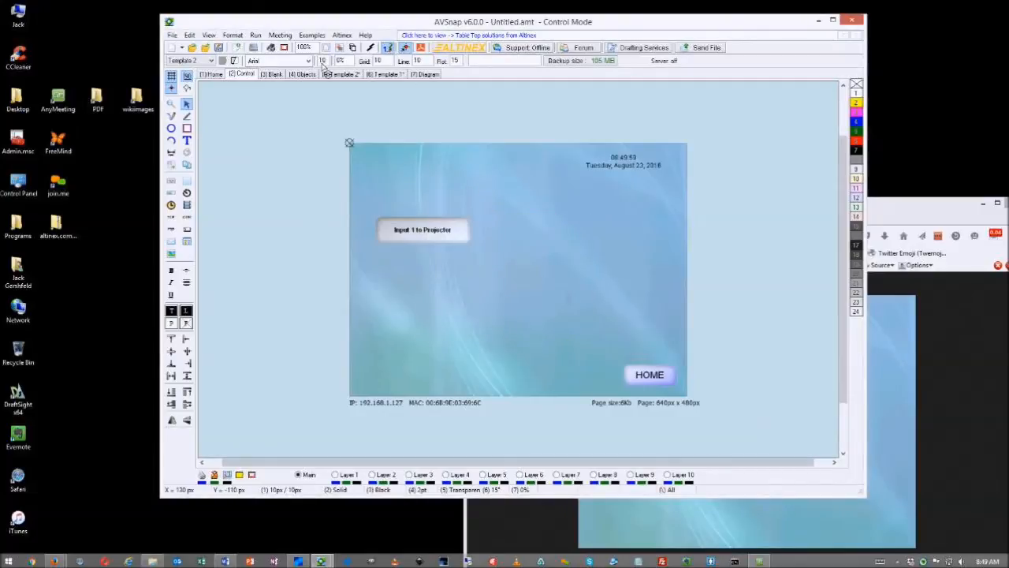
Save the project from its Home page as an executable named Control PJ on the Desktop
{"action": "left_click", "coordinate": [172, 36]}
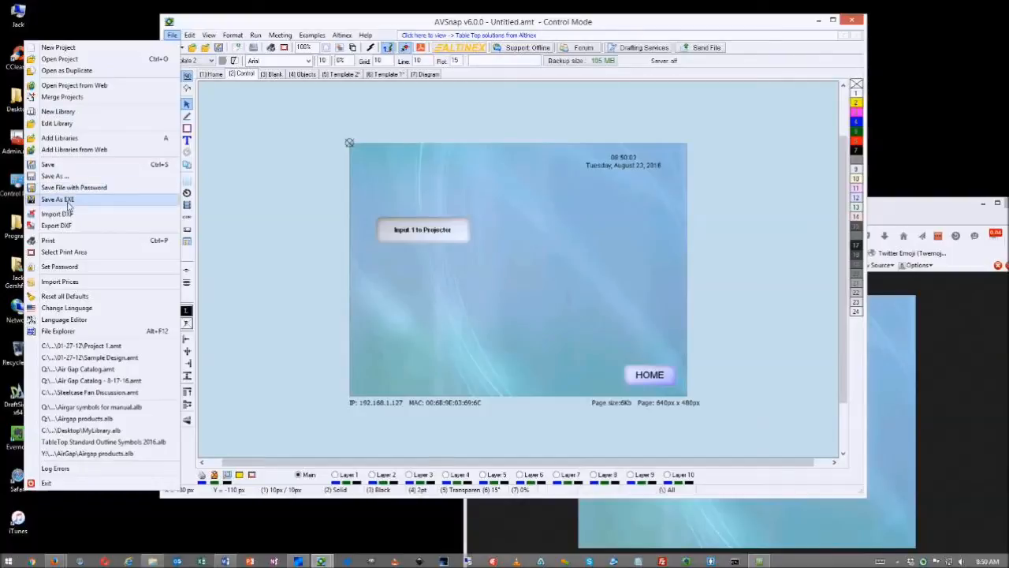
{"action": "left_click", "coordinate": [282, 200]}
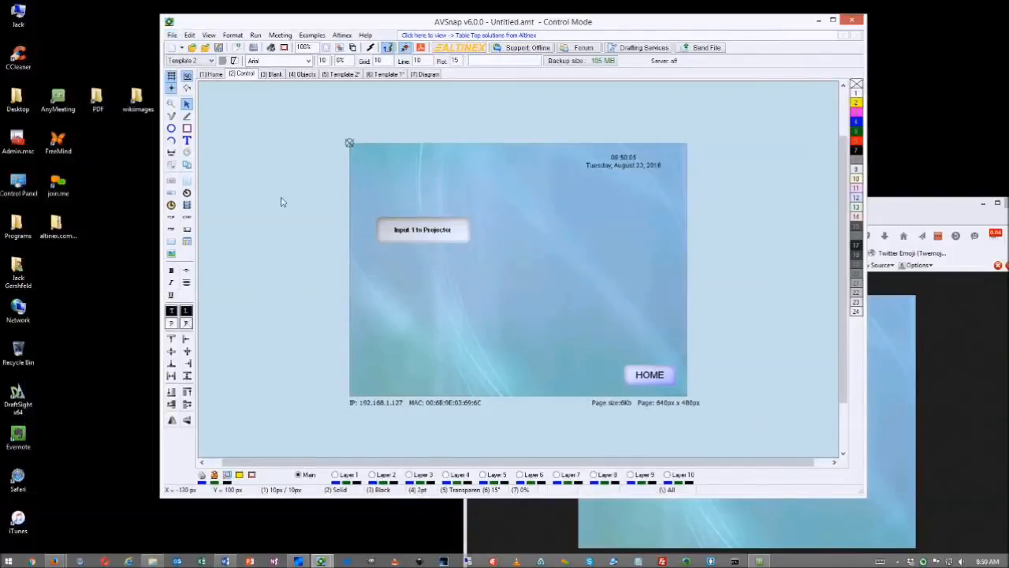
{"action": "left_click", "coordinate": [211, 74]}
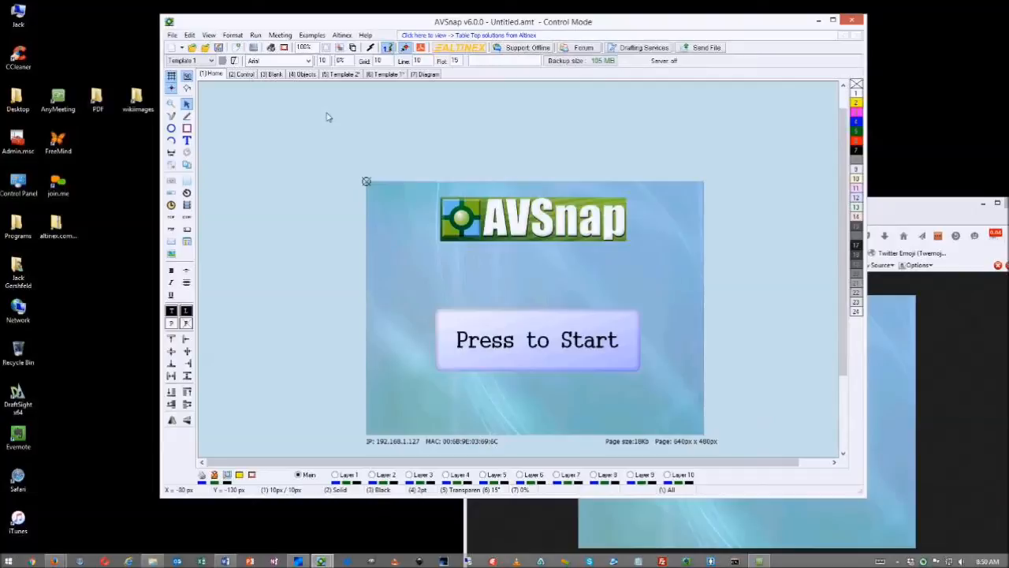
{"action": "left_click", "coordinate": [172, 35]}
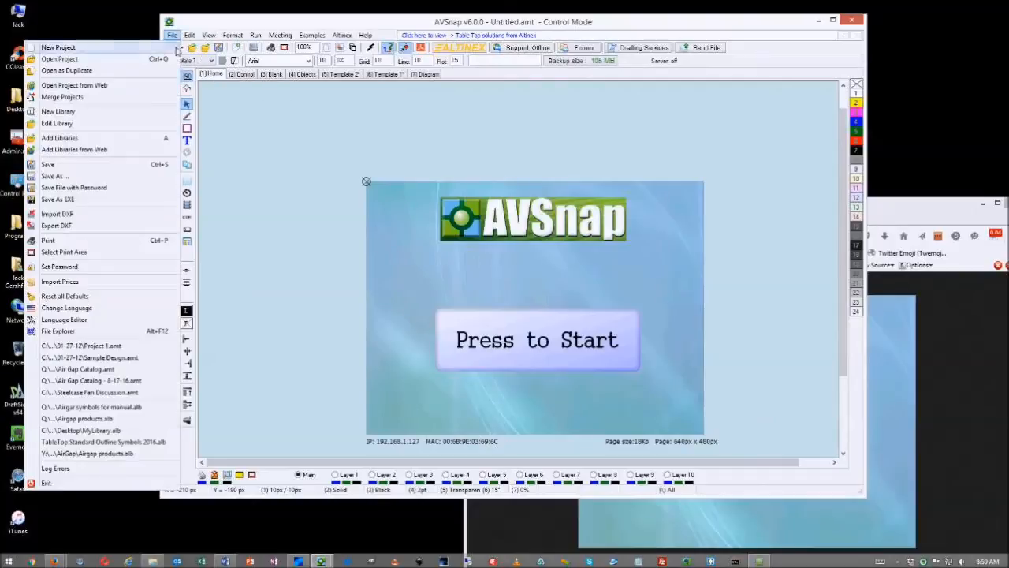
{"action": "left_click", "coordinate": [111, 200]}
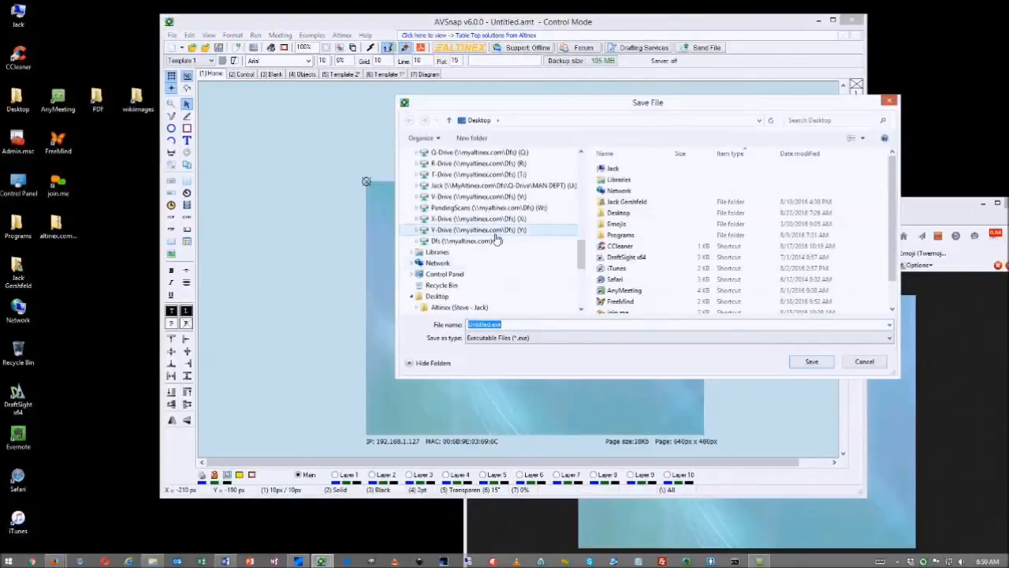
{"action": "type", "text": "Co"}
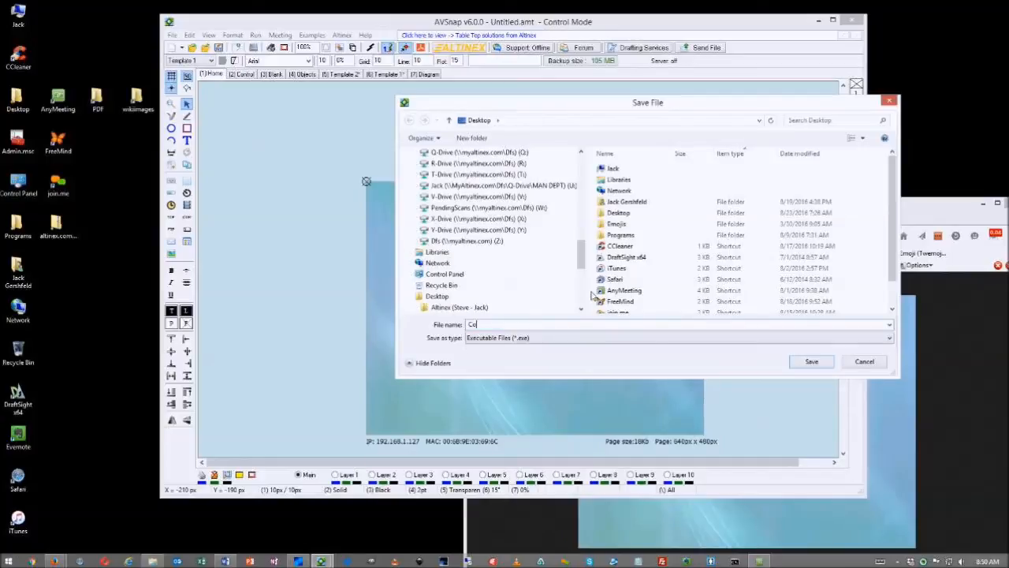
{"action": "type", "text": "ntrol PJ"}
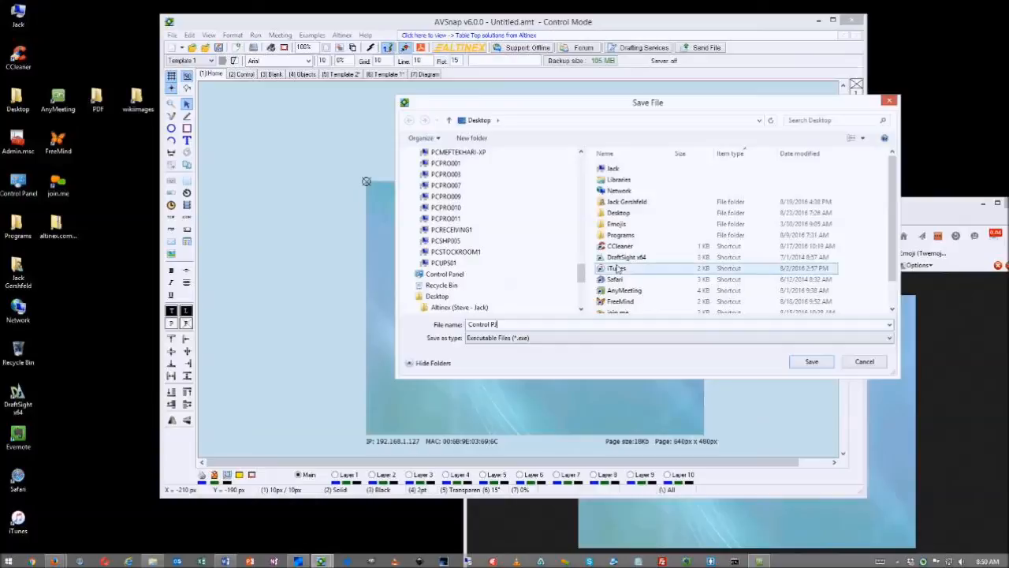
{"action": "left_click_drag", "start_coordinate": [581, 272], "coordinate": [581, 158]}
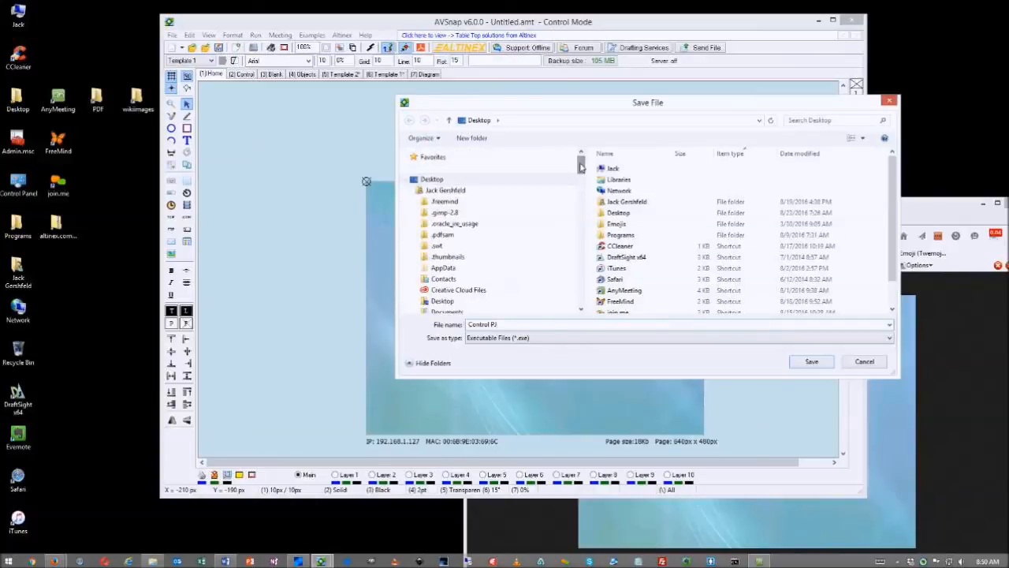
{"action": "left_click", "coordinate": [446, 180]}
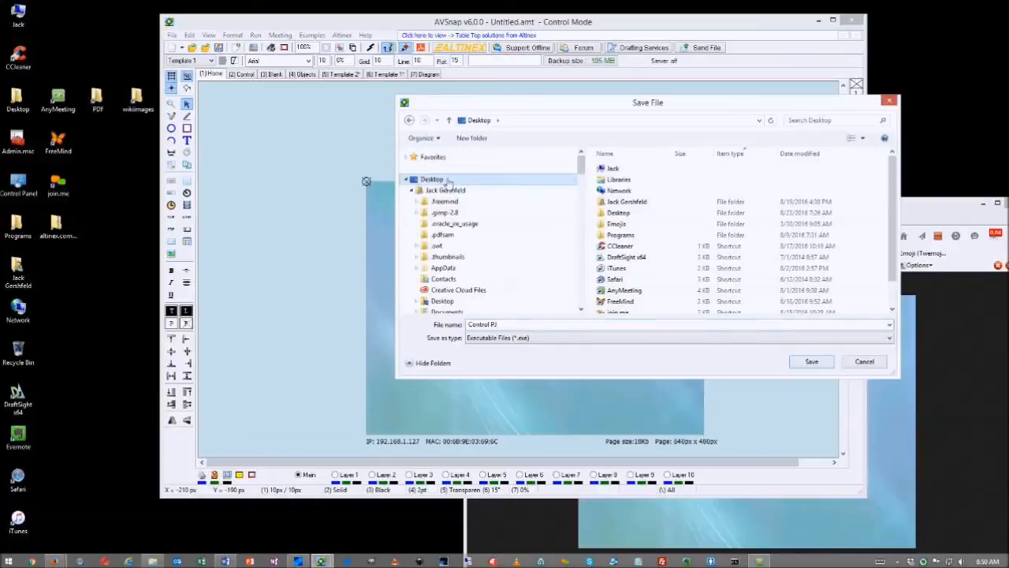
{"action": "left_click", "coordinate": [810, 361]}
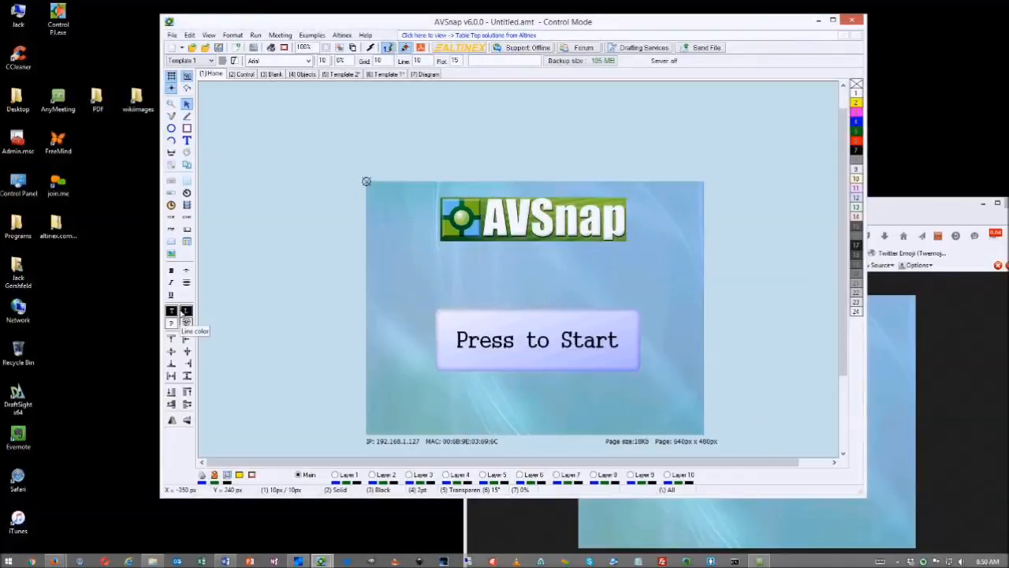
Place the Control PJ.exe icon in free desktop space, move the AVSnap editor aside and bring the browser forward
{"action": "left_click_drag", "start_coordinate": [58, 16], "coordinate": [114, 347]}
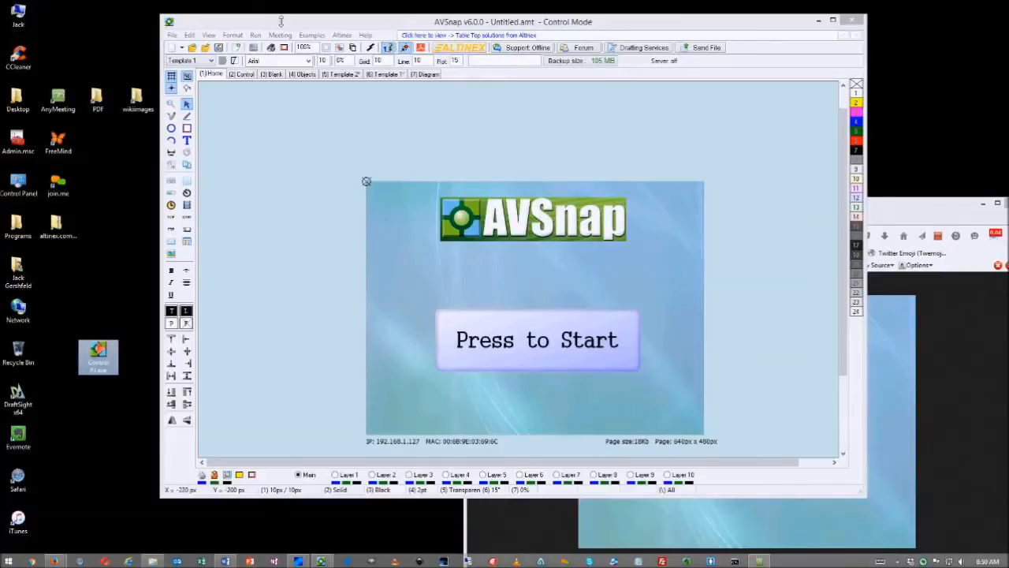
{"action": "left_click_drag", "start_coordinate": [281, 27], "coordinate": [553, 45]}
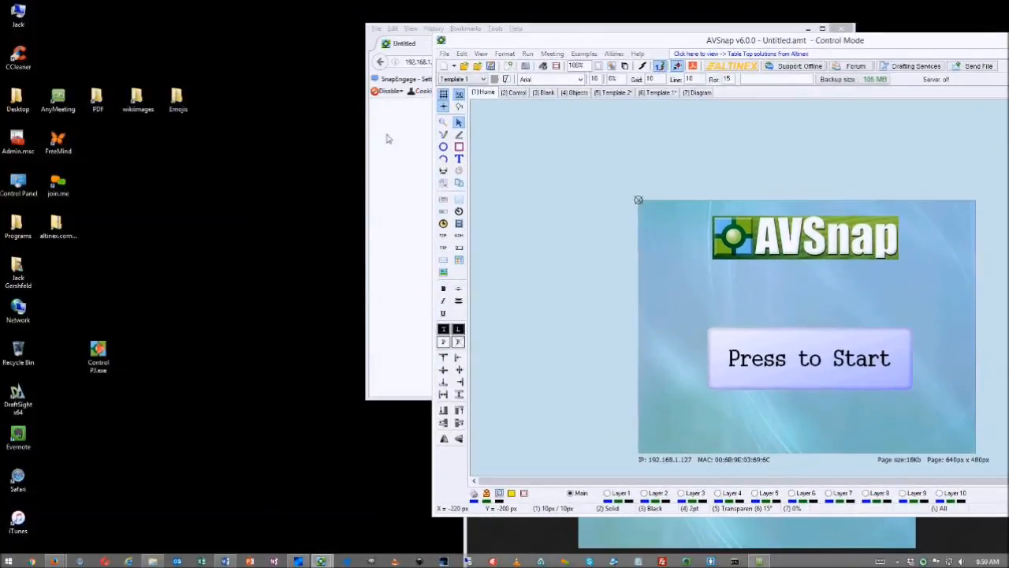
{"action": "left_click", "coordinate": [388, 140]}
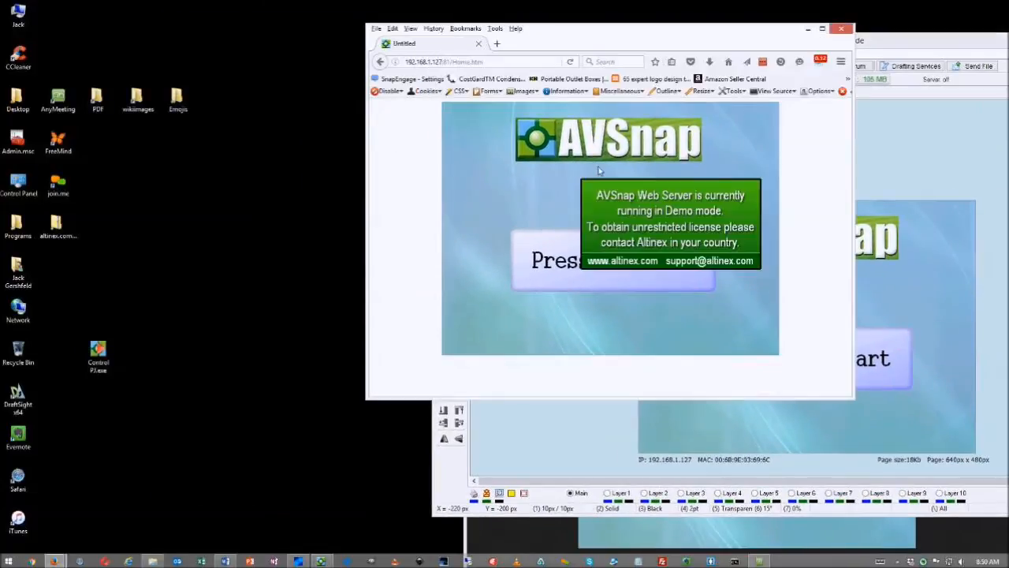
Launch Control PJ.exe from the desktop, reposition its window and test going to the Control page and back to Home
{"action": "double_click", "coordinate": [99, 354]}
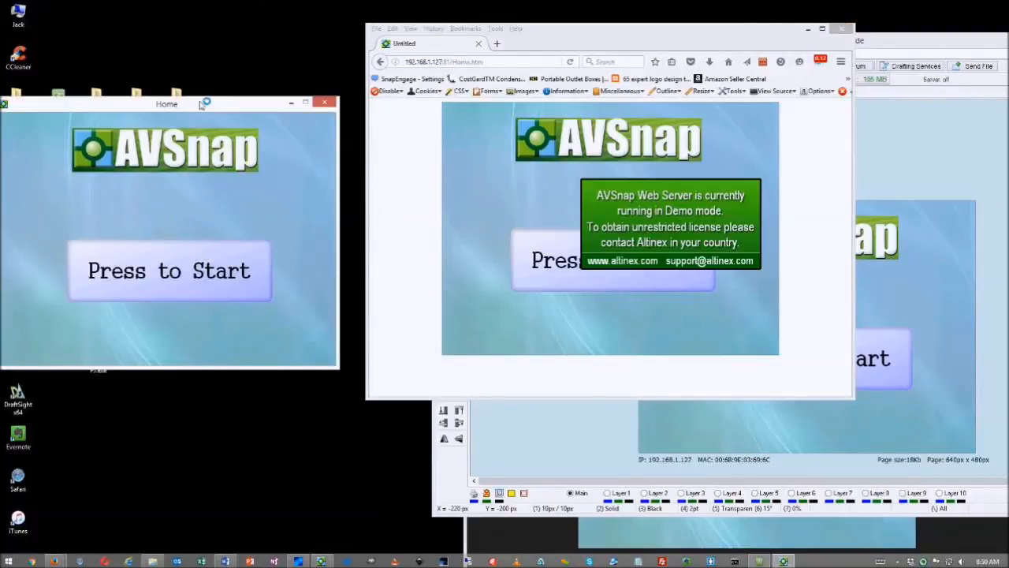
{"action": "left_click_drag", "start_coordinate": [182, 109], "coordinate": [203, 45]}
{"action": "left_click", "coordinate": [192, 204]}
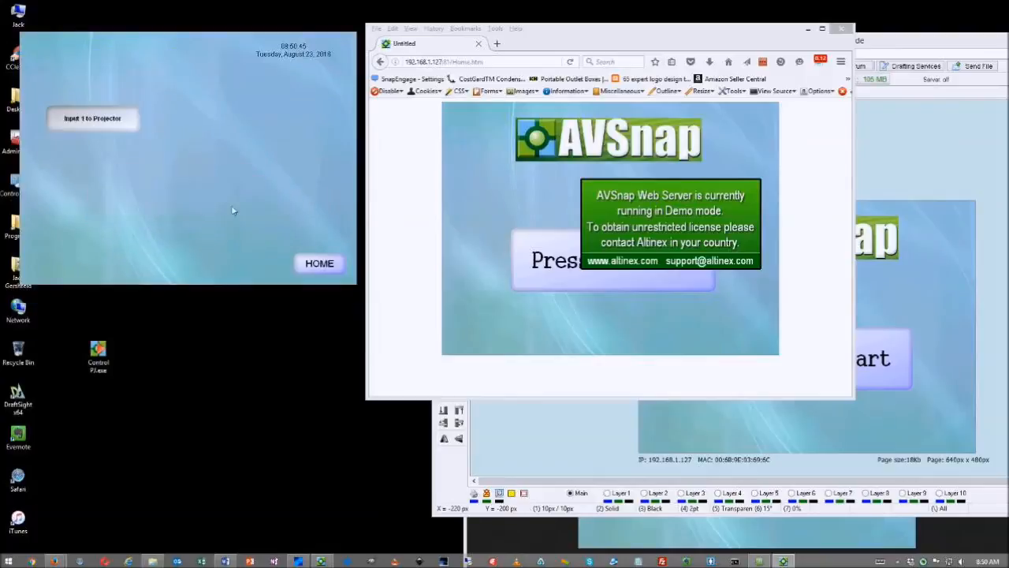
{"action": "left_click", "coordinate": [320, 261]}
Adjust the running Home window's position and bring the AVSnap editor back in front of the other windows
{"action": "mouse_move", "coordinate": [163, 45]}
{"action": "left_mouse_down"}
{"action": "mouse_move", "coordinate": [228, 9]}
{"action": "mouse_move", "coordinate": [185, 75]}
{"action": "mouse_move", "coordinate": [146, 57]}
{"action": "mouse_move", "coordinate": [156, 54]}
{"action": "left_mouse_up"}
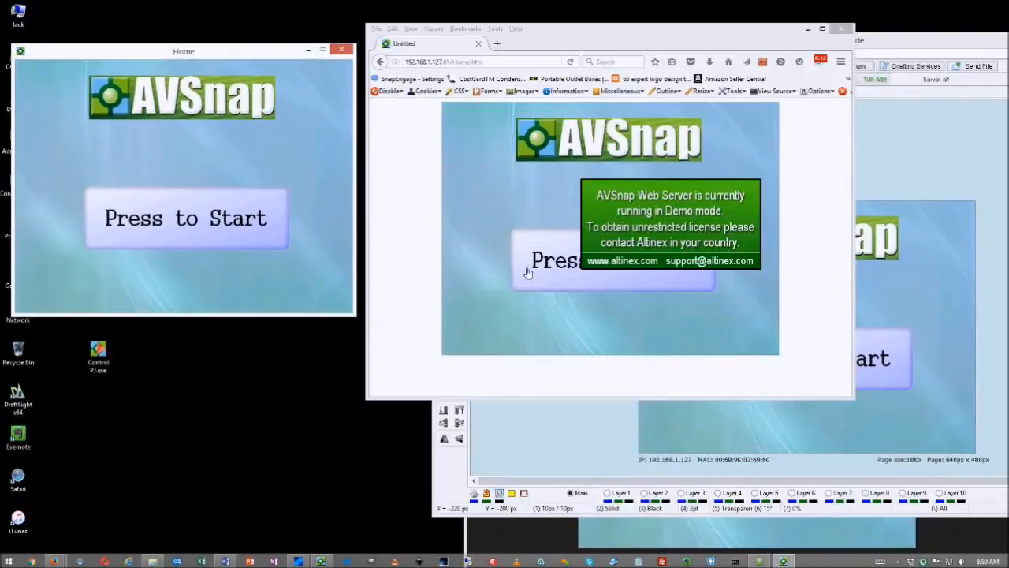
{"action": "left_click", "coordinate": [895, 185]}
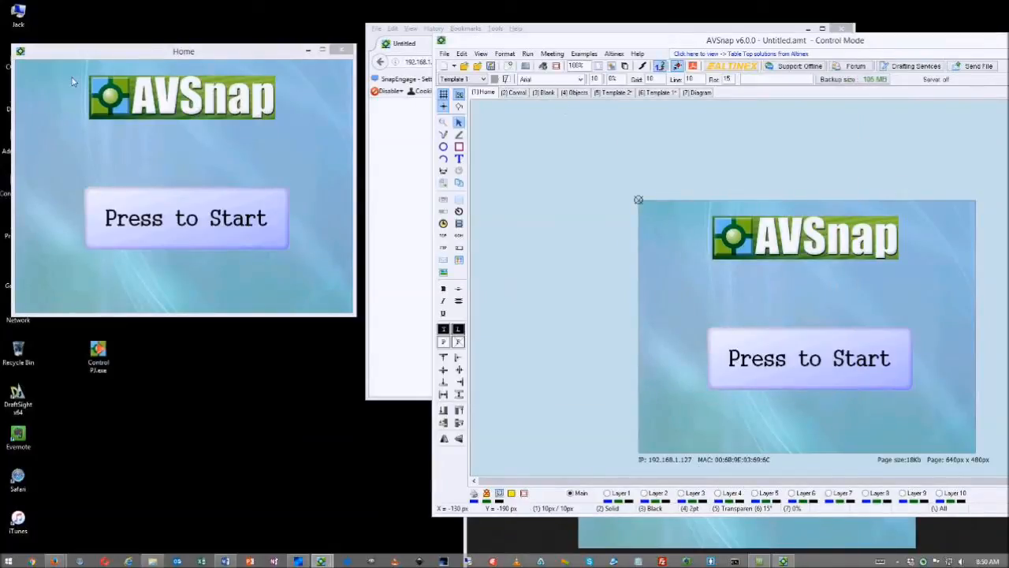
{"action": "left_click_drag", "start_coordinate": [749, 43], "coordinate": [501, 19]}
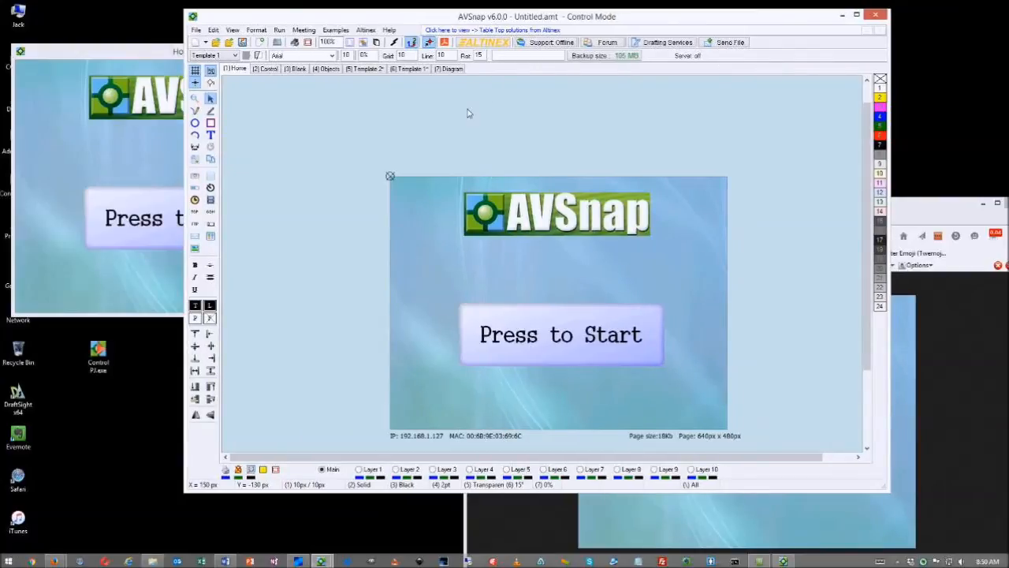
Examine the GUI interface options in Page Setup, then close the running Home window and the Page Setup dialog
{"action": "double_click", "coordinate": [467, 114]}
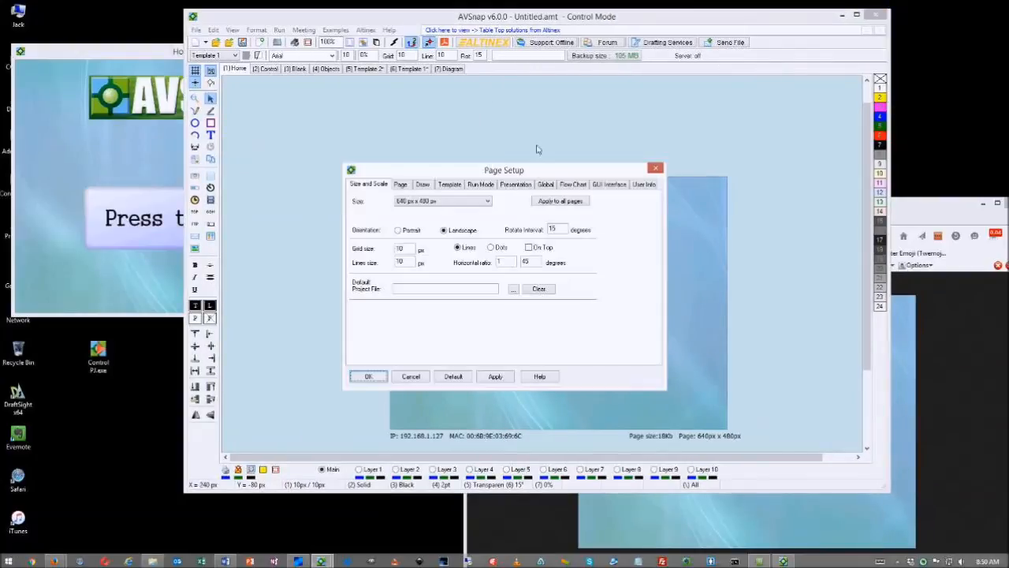
{"action": "left_click", "coordinate": [611, 188]}
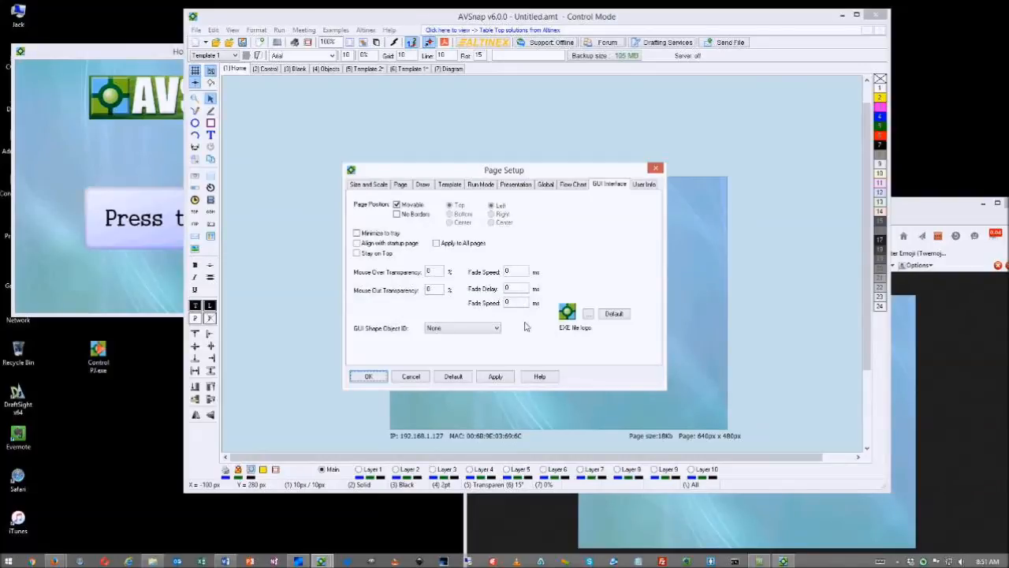
{"action": "left_click", "coordinate": [134, 286]}
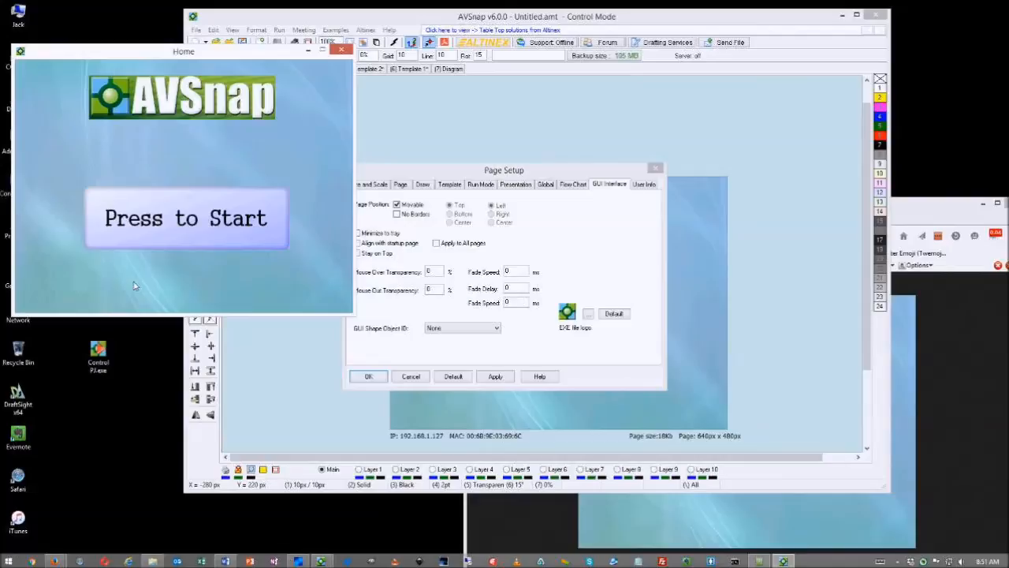
{"action": "left_click", "coordinate": [341, 53]}
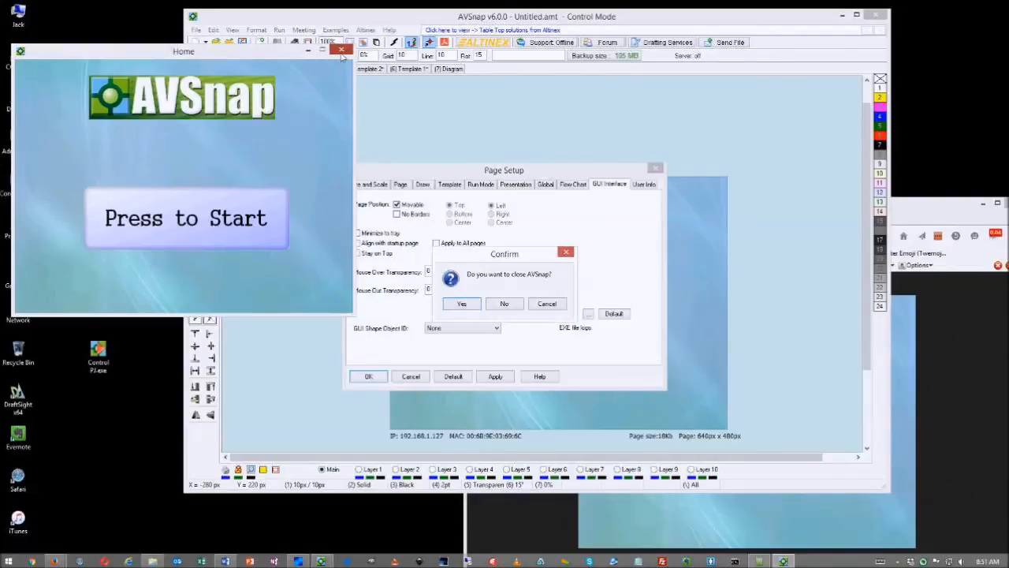
{"action": "left_click", "coordinate": [463, 305]}
{"action": "left_click", "coordinate": [655, 170]}
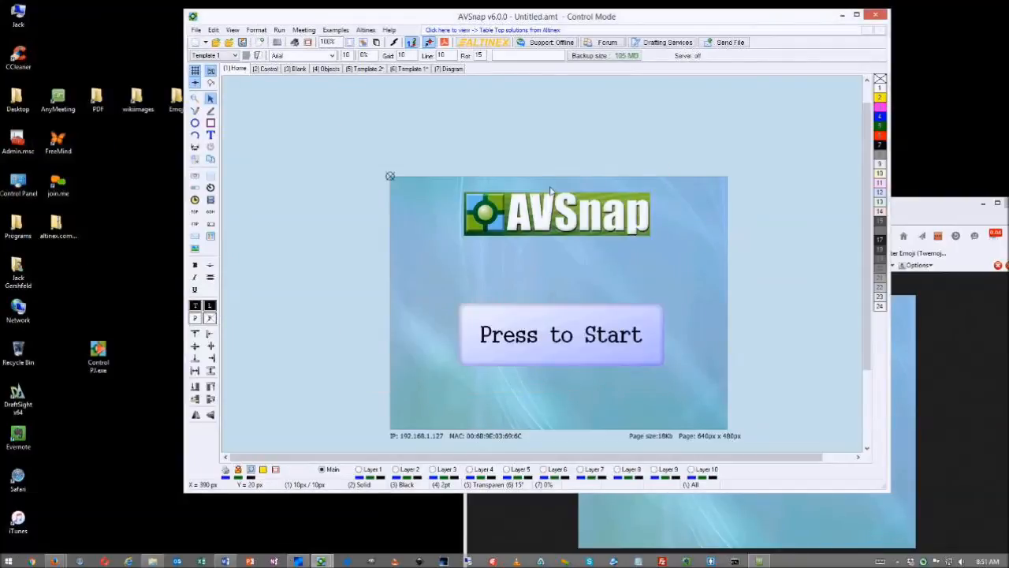
Launch Control PJ.exe from the desktop again, call up its close confirmation and cancel it
{"action": "double_click", "coordinate": [97, 355]}
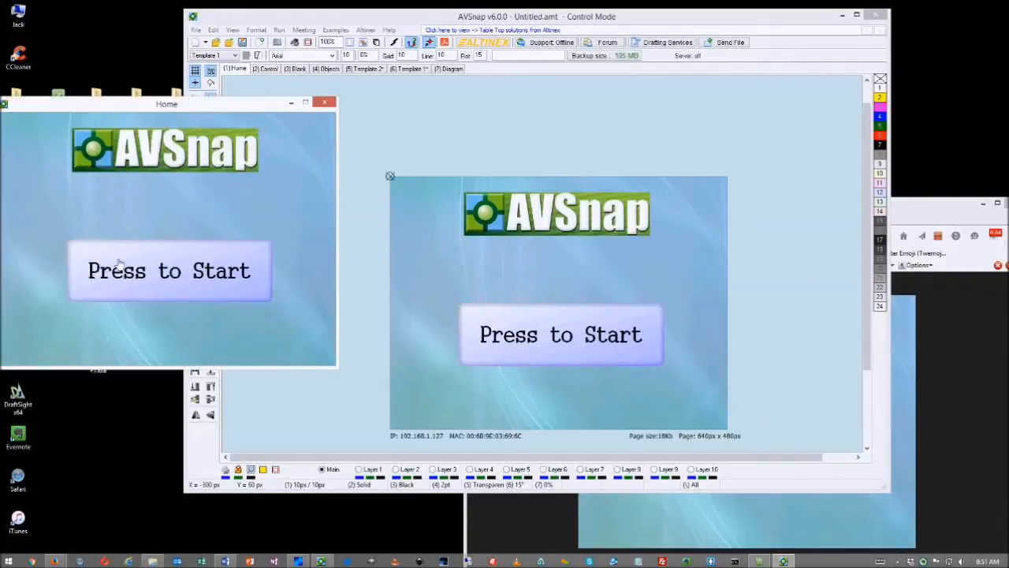
{"action": "key", "text": "Escape"}
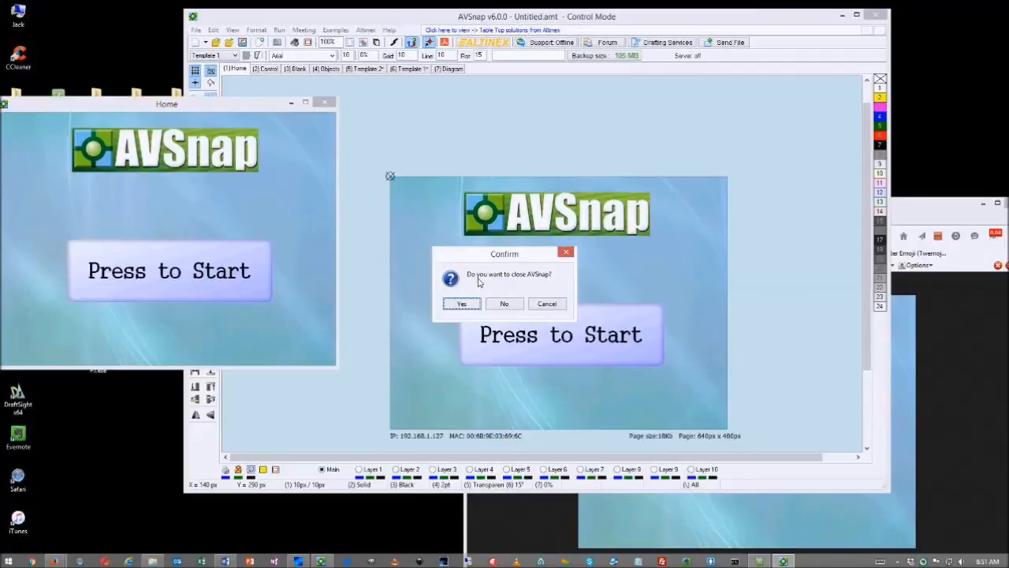
{"action": "left_click_drag", "start_coordinate": [528, 259], "coordinate": [302, 238]}
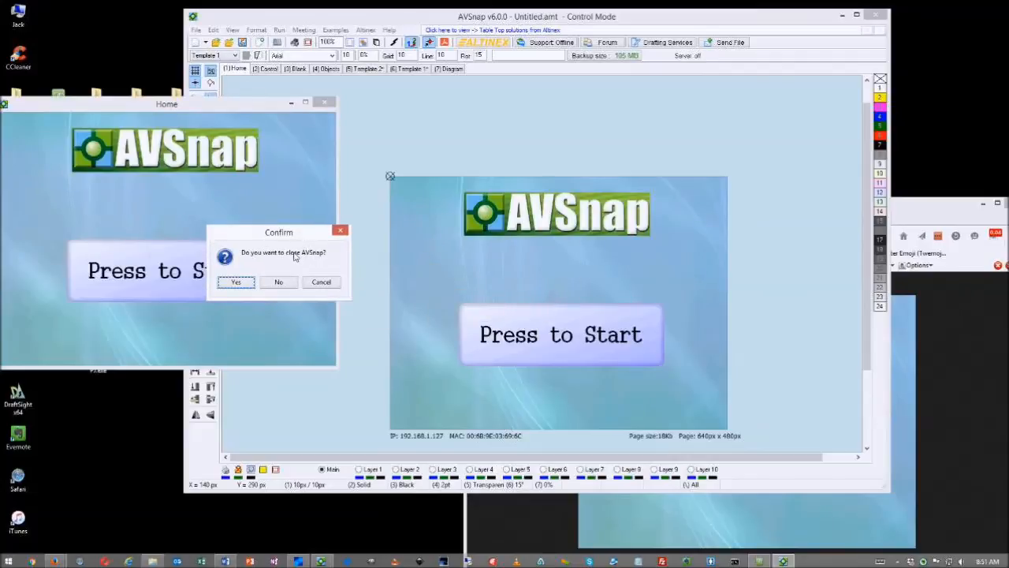
{"action": "left_click", "coordinate": [317, 282]}
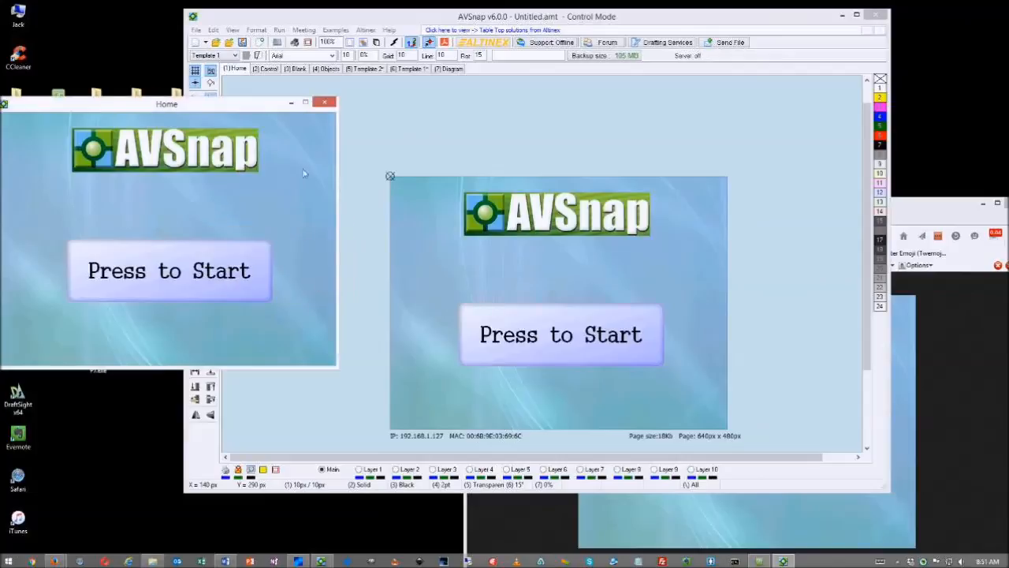
Move the AVSnap editor clear of the running Home window and open the Language Editor
{"action": "left_click_drag", "start_coordinate": [329, 20], "coordinate": [478, 26]}
{"action": "left_click", "coordinate": [345, 36]}
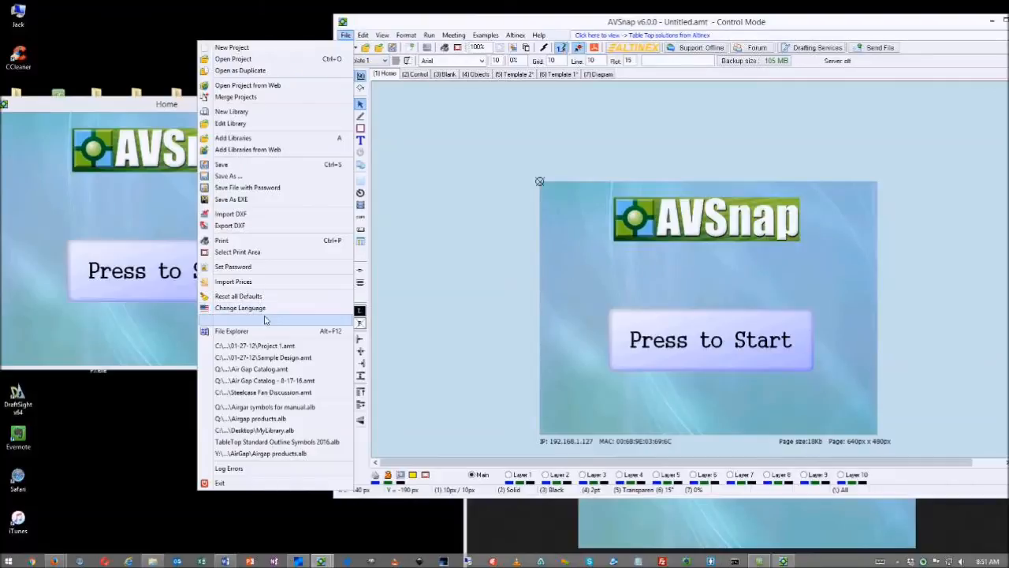
{"action": "left_click", "coordinate": [235, 320]}
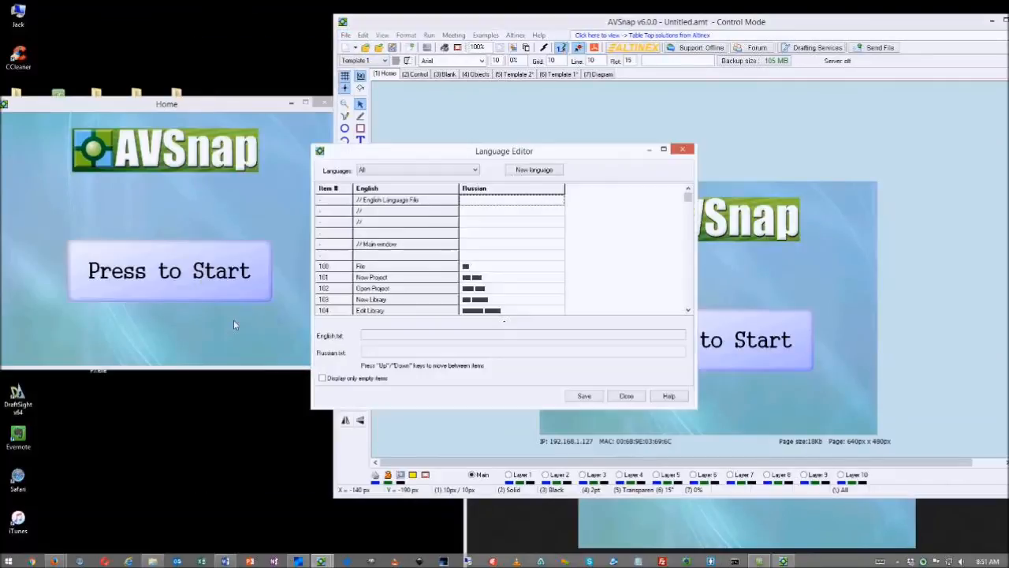
{"action": "left_click_drag", "start_coordinate": [450, 155], "coordinate": [565, 140]}
Examine the English interface texts and their Russian translations in the Language Editor, going down the list to the Print entry
{"action": "left_click", "coordinate": [514, 229]}
{"action": "key", "text": "Down"}
{"action": "key", "text": "Down"}
{"action": "key", "text": "Down"}
{"action": "key", "text": "Down"}
{"action": "key", "text": "Down"}
{"action": "key", "text": "Down"}
{"action": "key", "text": "Down"}
{"action": "key", "text": "Down"}
{"action": "key", "text": "Down"}
{"action": "key", "text": "Down"}
{"action": "key", "text": "Down"}
{"action": "key", "text": "Down"}
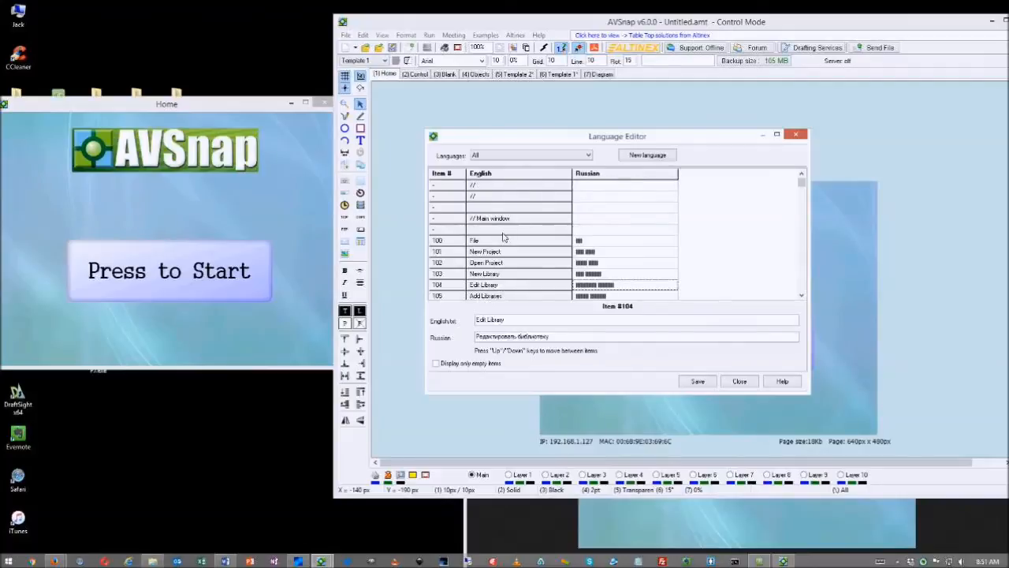
{"action": "key", "text": "Down"}
{"action": "key", "text": "Down"}
{"action": "key", "text": "Down"}
{"action": "key", "text": "Down"}
{"action": "key", "text": "Down"}
{"action": "key", "text": "Down"}
{"action": "key", "text": "Down"}
{"action": "key", "text": "Down"}
{"action": "key", "text": "Down"}
{"action": "key", "text": "Down"}
{"action": "key", "text": "Down"}
{"action": "key", "text": "Down"}
{"action": "key", "text": "Down"}
{"action": "key", "text": "Down"}
{"action": "key", "text": "Down"}
{"action": "key", "text": "Down"}
{"action": "key", "text": "Down"}
{"action": "key", "text": "Down"}
{"action": "key", "text": "Down"}
{"action": "key", "text": "Down"}
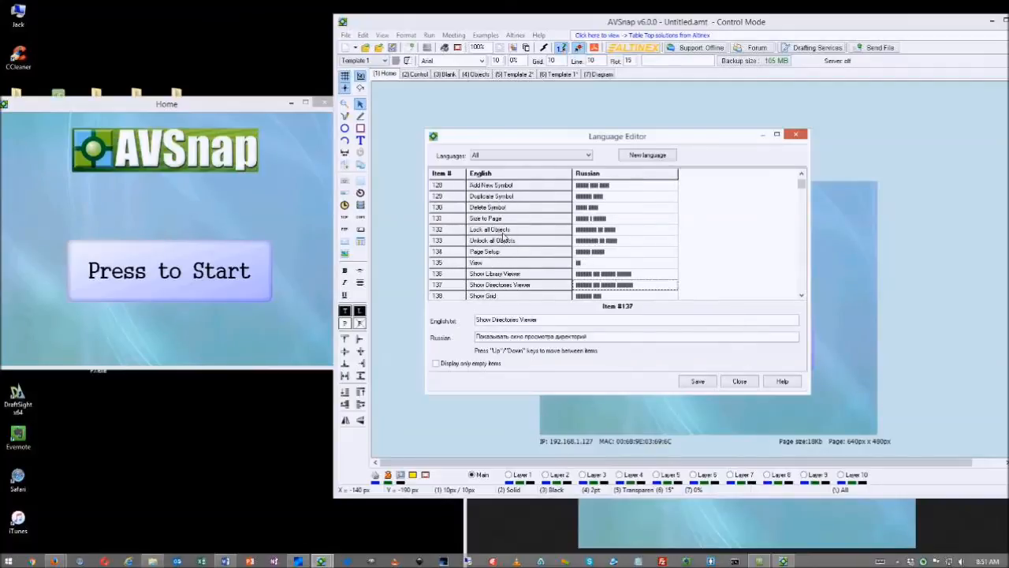
{"action": "key", "text": "Down"}
{"action": "key", "text": "Down"}
{"action": "key", "text": "Down"}
{"action": "key", "text": "Down"}
{"action": "key", "text": "Down"}
{"action": "key", "text": "Down"}
{"action": "key", "text": "Down"}
{"action": "key", "text": "Down"}
{"action": "key", "text": "Down"}
{"action": "key", "text": "Down"}
{"action": "key", "text": "Down"}
{"action": "key", "text": "Down"}
{"action": "key", "text": "Down"}
{"action": "key", "text": "Down"}
{"action": "key", "text": "Down"}
{"action": "key", "text": "Down"}
{"action": "key", "text": "Down"}
{"action": "key", "text": "Down"}
{"action": "key", "text": "Down"}
{"action": "key", "text": "Down"}
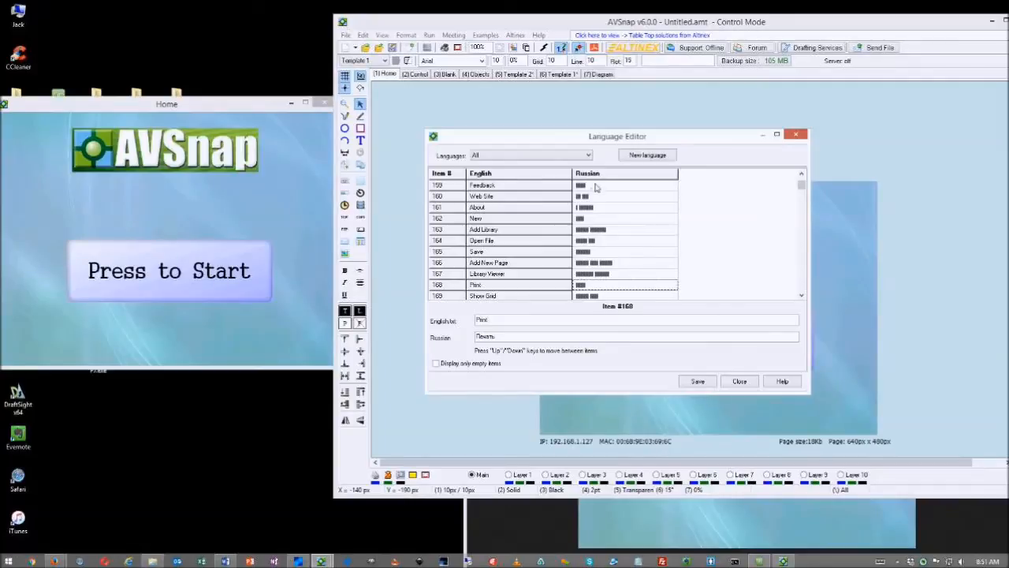
Call up the confirmation for creating a new language, dismiss it and close the Language Editor
{"action": "left_click", "coordinate": [643, 160]}
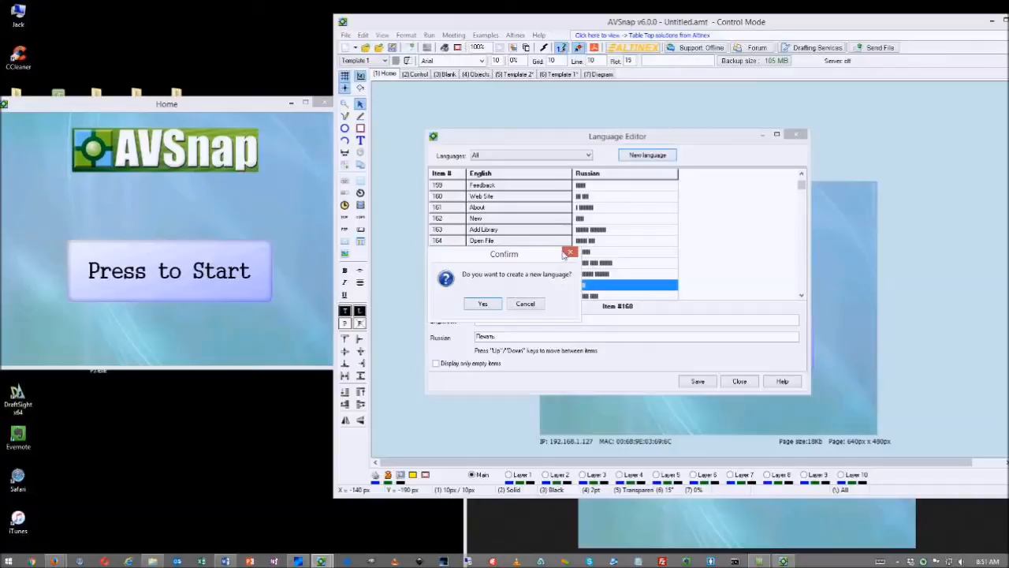
{"action": "left_click", "coordinate": [569, 253]}
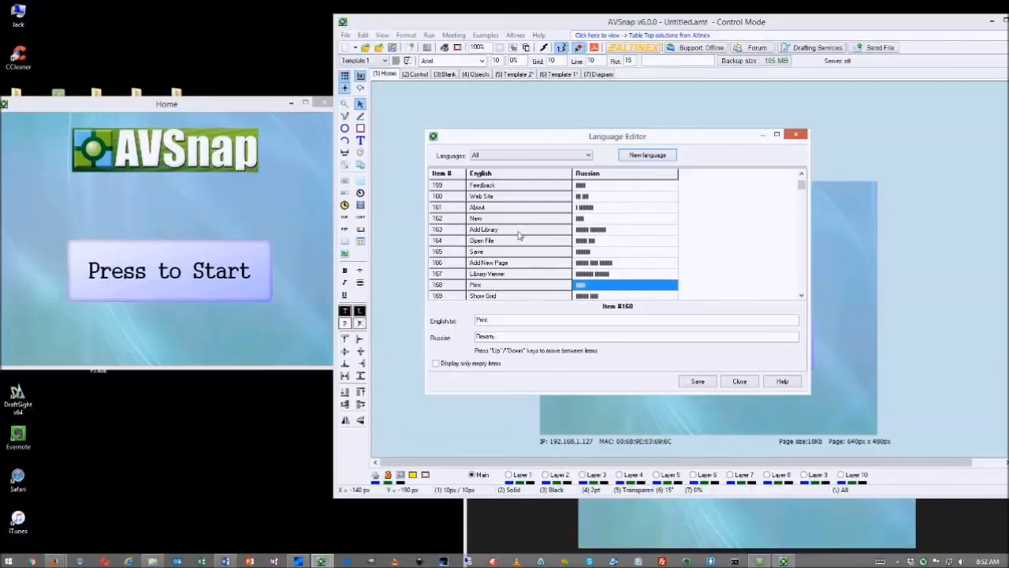
{"action": "left_click", "coordinate": [796, 138]}
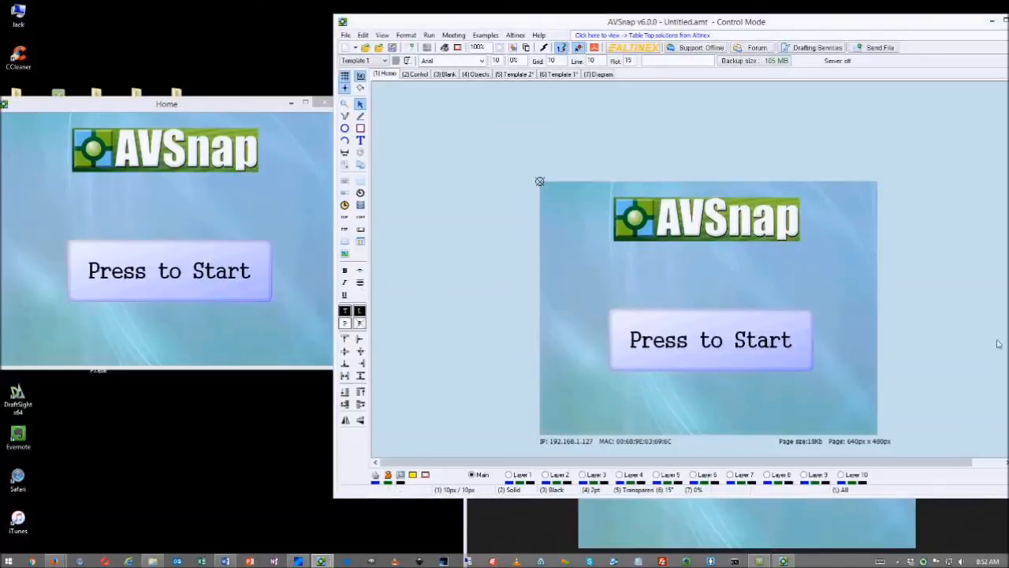
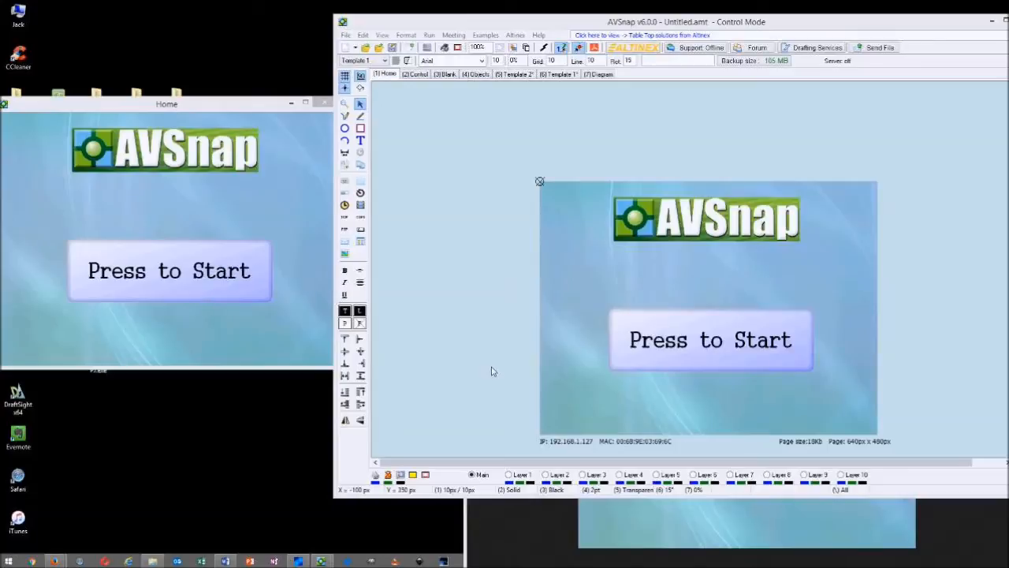
Close the running Home window and delete Control PJ.exe from the desktop
{"action": "left_click", "coordinate": [325, 103]}
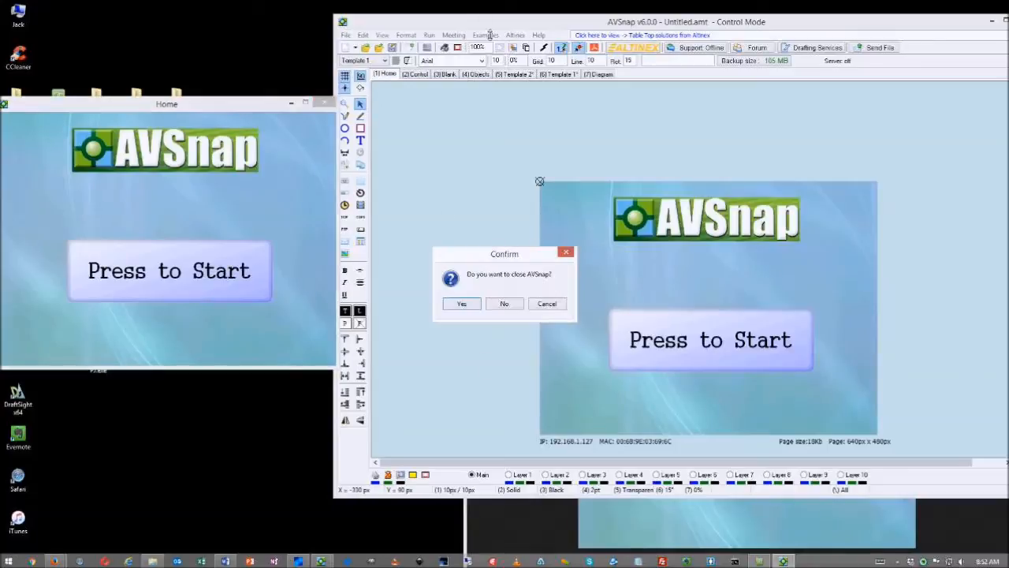
{"action": "left_click", "coordinate": [504, 305]}
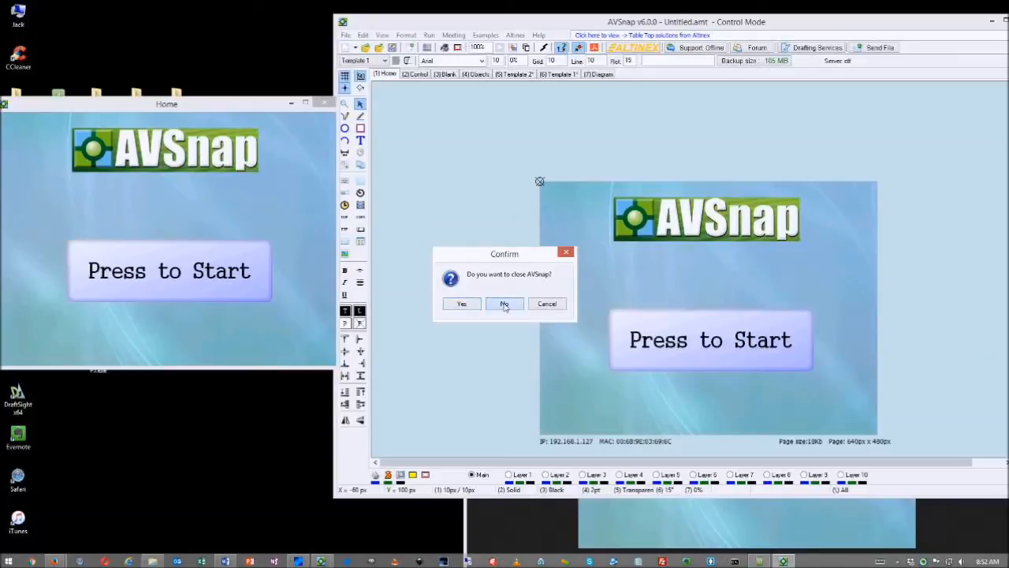
{"action": "left_click", "coordinate": [324, 103]}
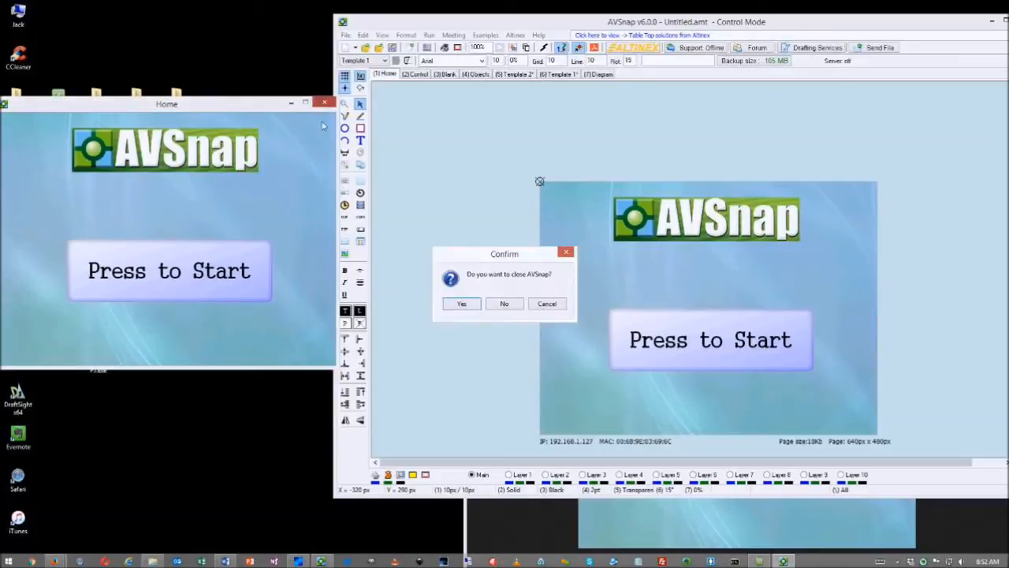
{"action": "left_click", "coordinate": [464, 303]}
{"action": "left_click_drag", "start_coordinate": [73, 401], "coordinate": [71, 403]}
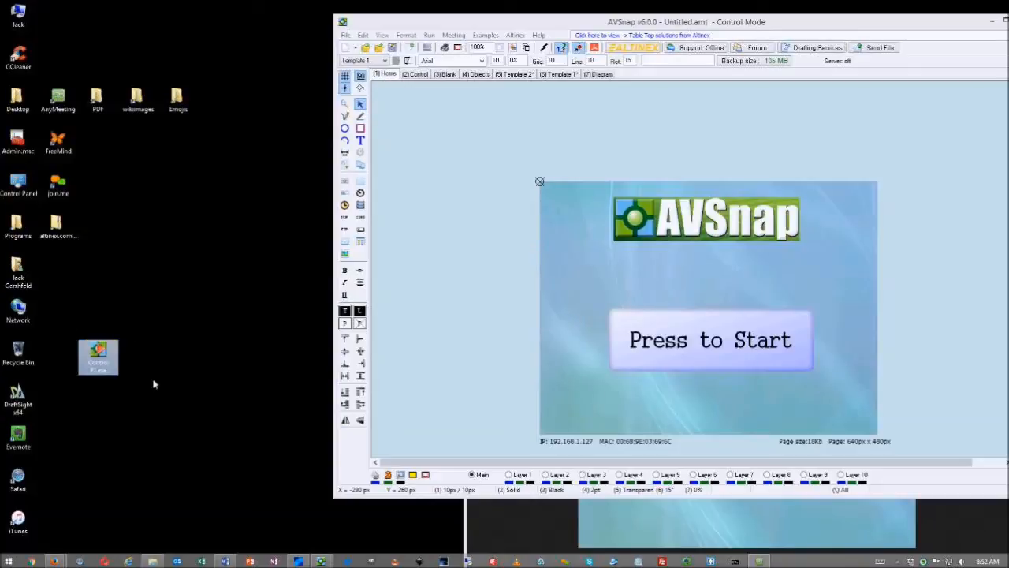
{"action": "key", "text": "Delete"}
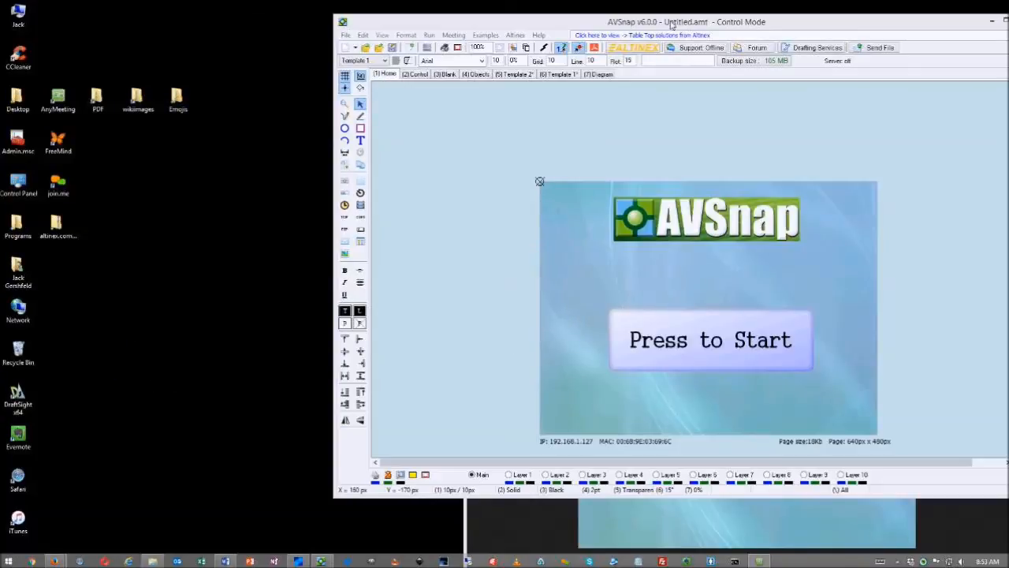
Add three new pages from the Control page, duplicating its page format without copying its objects
{"action": "left_click_drag", "start_coordinate": [671, 24], "coordinate": [519, 27]}
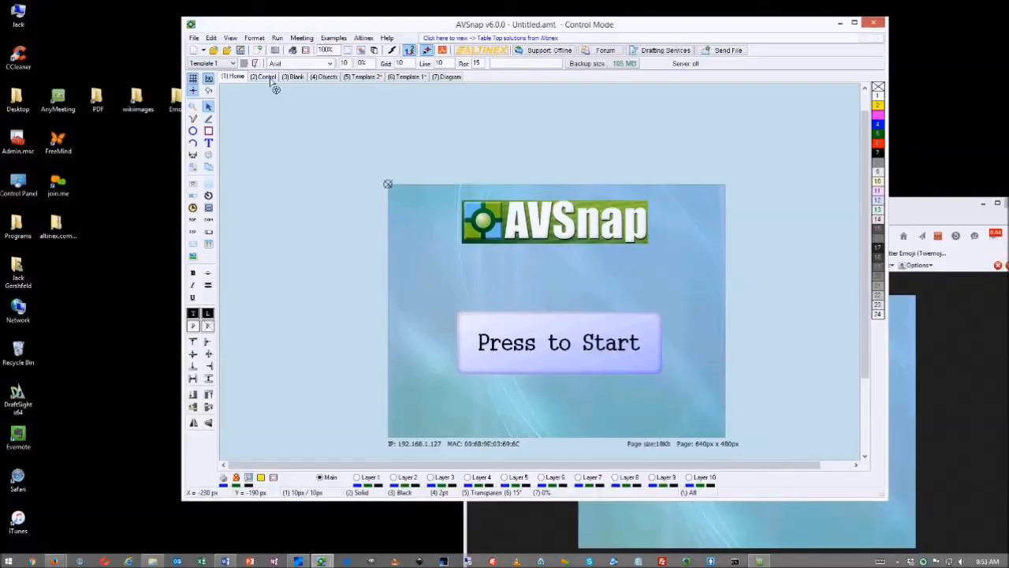
{"action": "left_click", "coordinate": [266, 78]}
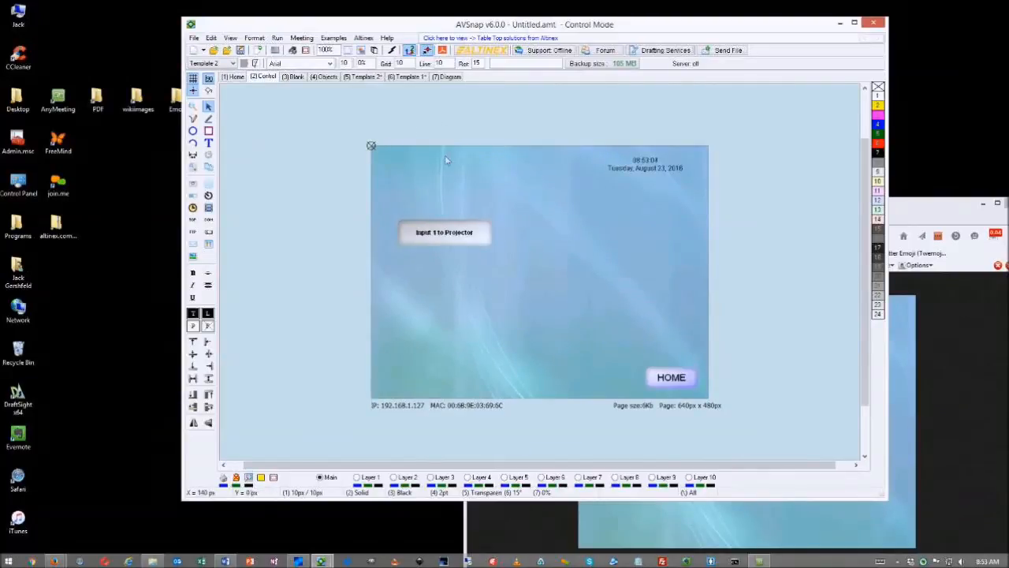
{"action": "right_click", "coordinate": [435, 127]}
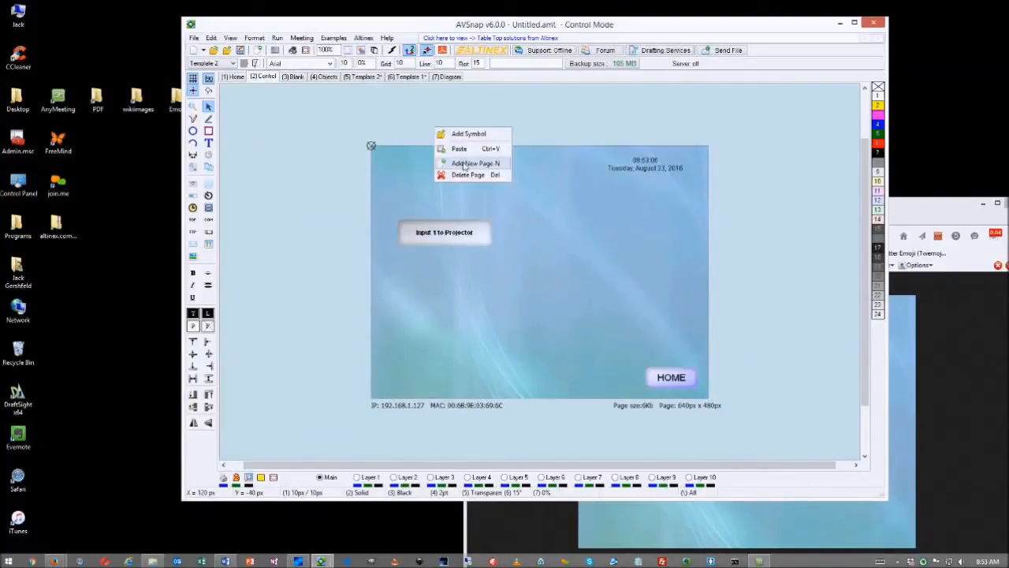
{"action": "left_click", "coordinate": [467, 163]}
{"action": "left_click", "coordinate": [565, 245]}
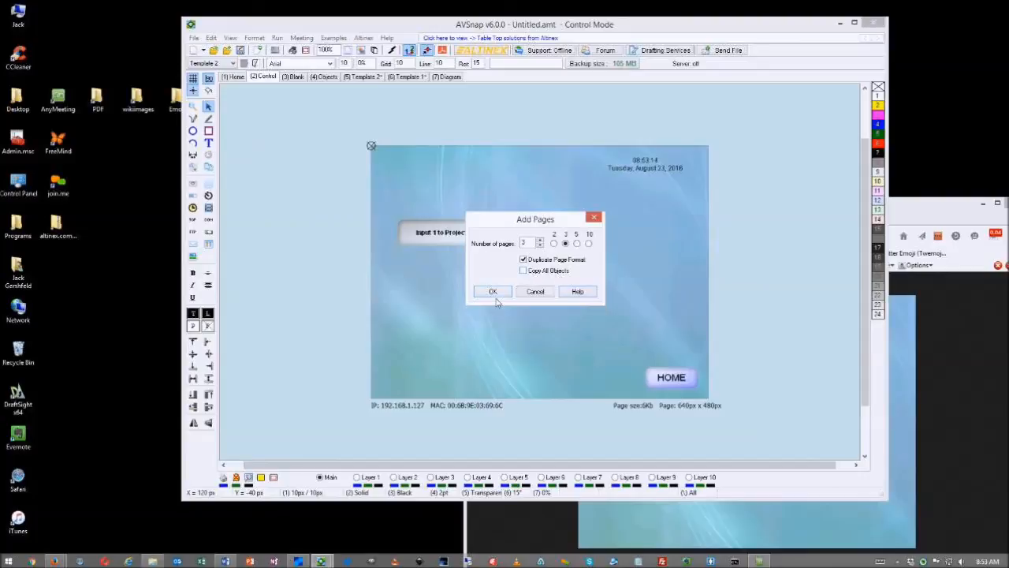
{"action": "left_click", "coordinate": [492, 291]}
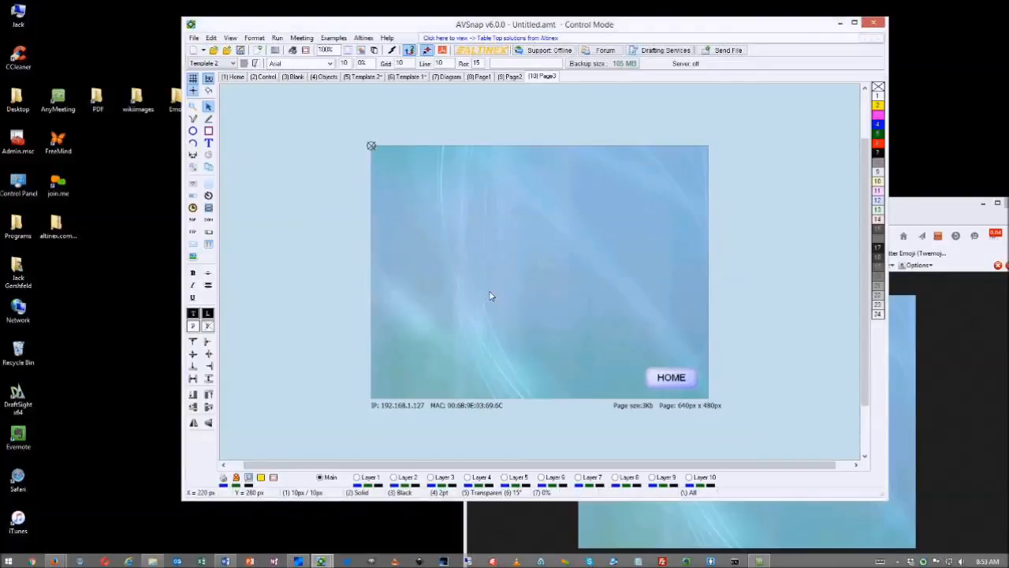
Rename Page1 as Audio Control
{"action": "left_click", "coordinate": [487, 77]}
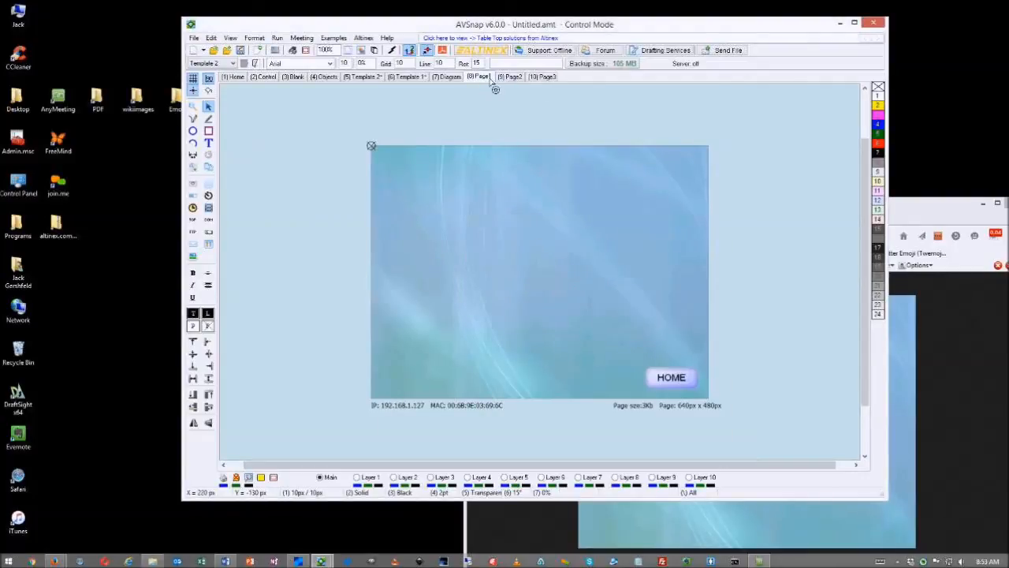
{"action": "double_click", "coordinate": [488, 78]}
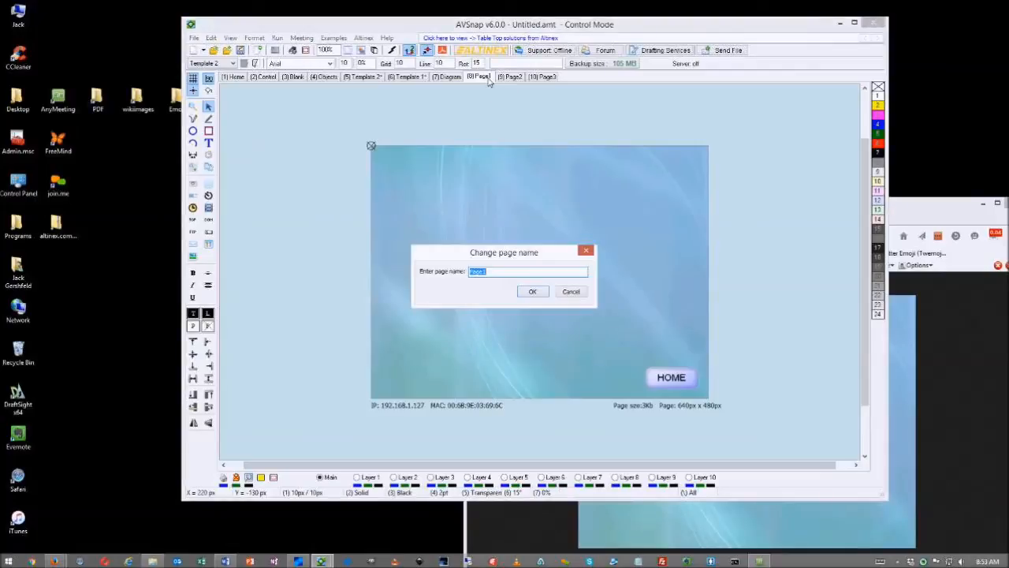
{"action": "type", "text": "Aud"}
{"action": "key", "text": "BackSpace"}
{"action": "key", "text": "BackSpace"}
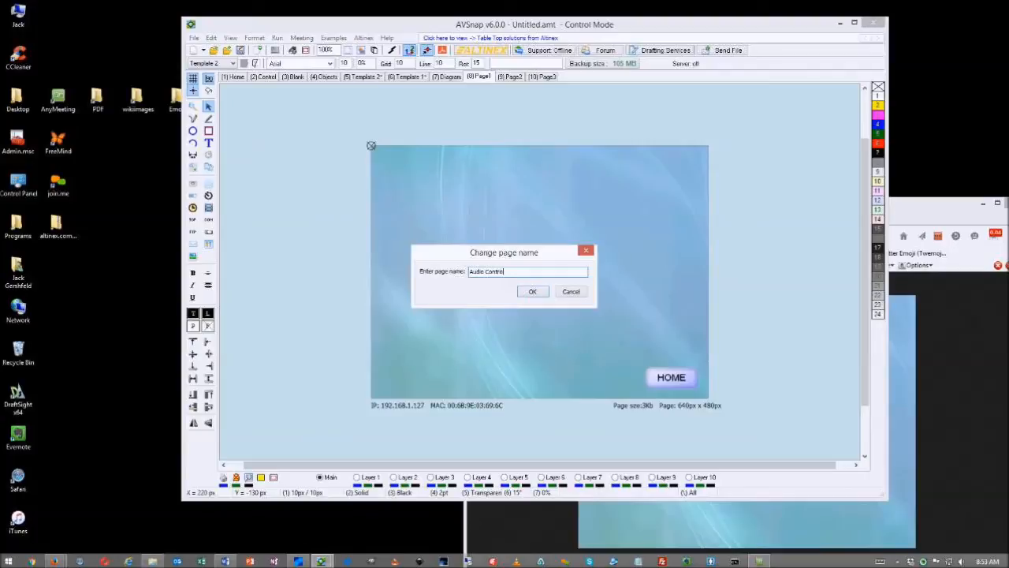
{"action": "left_click", "coordinate": [533, 292]}
Rename Page2 as VC Control and Page3 as Matrix Control, and show the Matrix Control page
{"action": "double_click", "coordinate": [528, 78]}
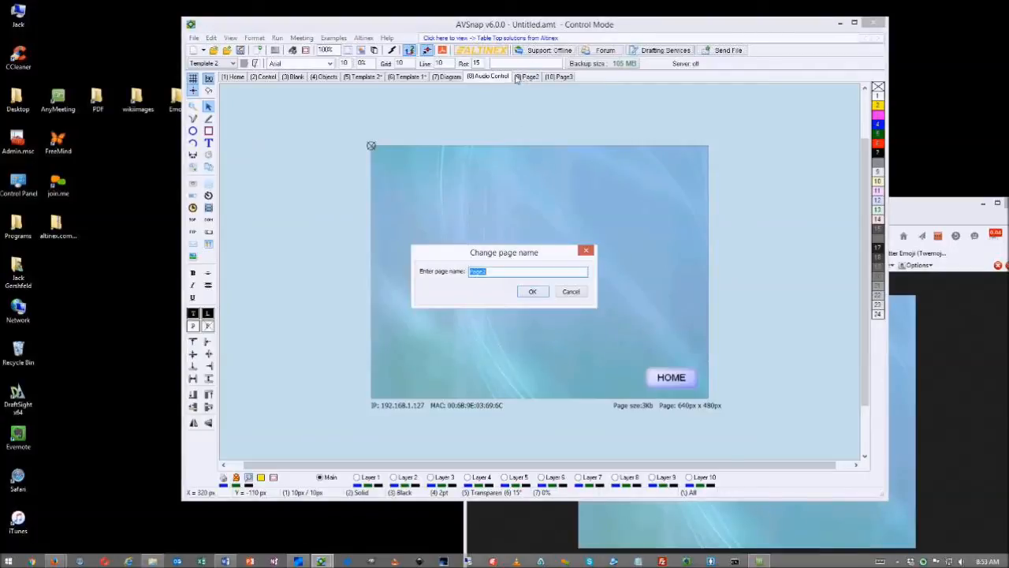
{"action": "type", "text": "VC Control"}
{"action": "left_click", "coordinate": [533, 291]}
{"action": "double_click", "coordinate": [570, 77]}
{"action": "type", "text": "Matrix Control"}
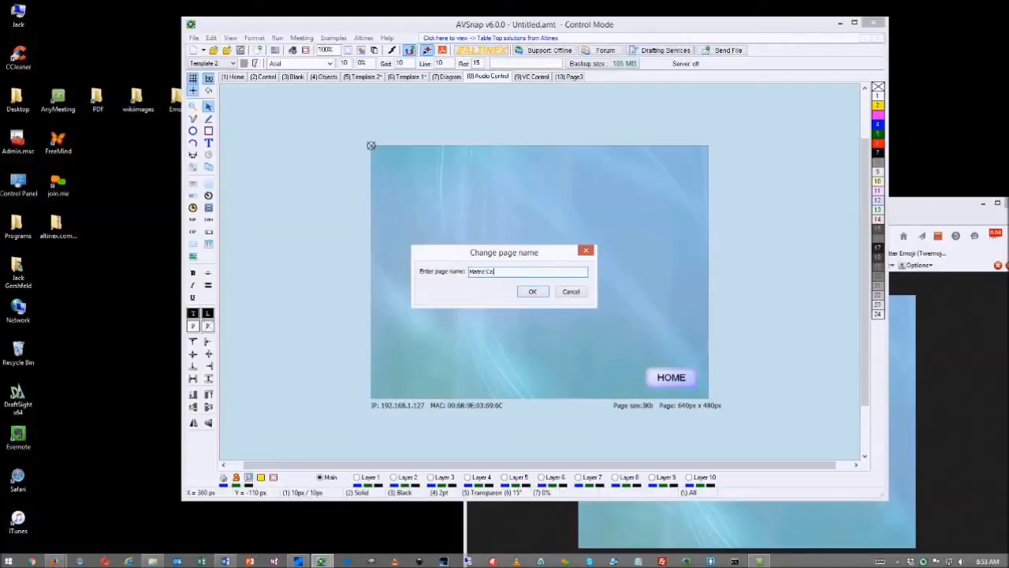
{"action": "left_click", "coordinate": [533, 292]}
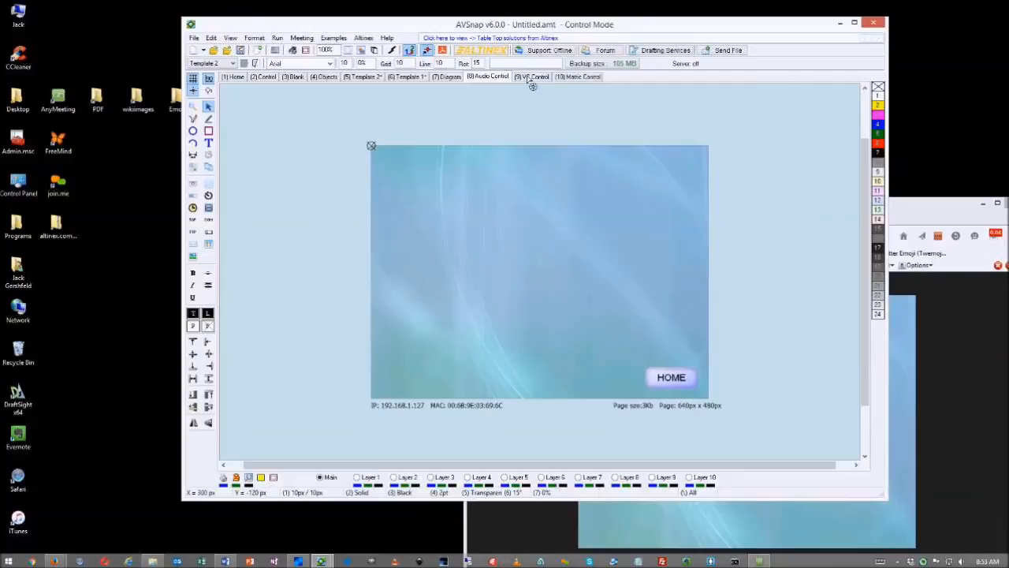
{"action": "left_click", "coordinate": [582, 76]}
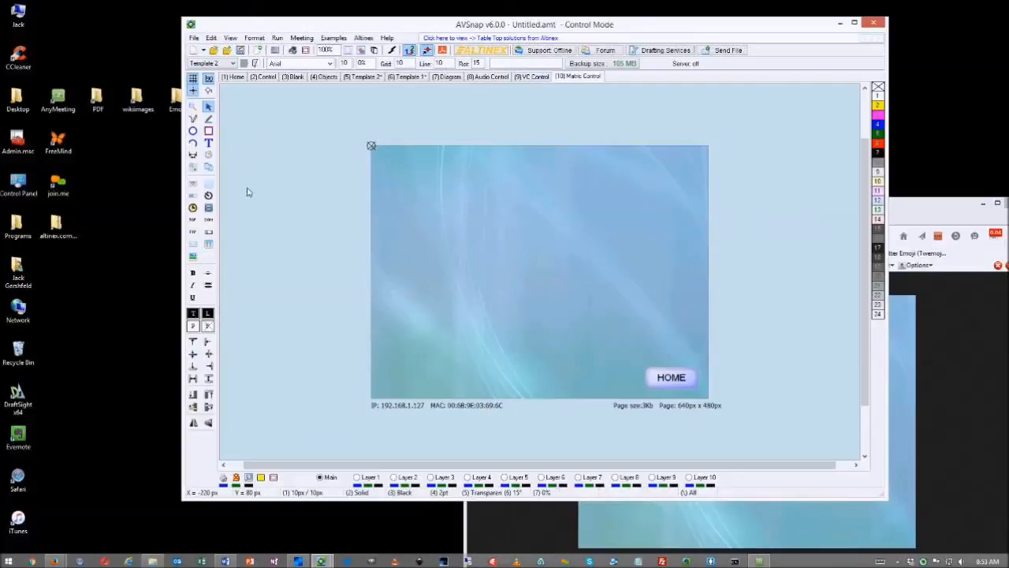
Add a button near the upper-left corner of the Matrix Control page and label it Input 1
{"action": "left_click", "coordinate": [208, 183]}
{"action": "left_click_drag", "start_coordinate": [402, 172], "coordinate": [441, 190]}
{"action": "double_click", "coordinate": [414, 186]}
{"action": "type", "text": "H"}
{"action": "left_click", "coordinate": [377, 404]}
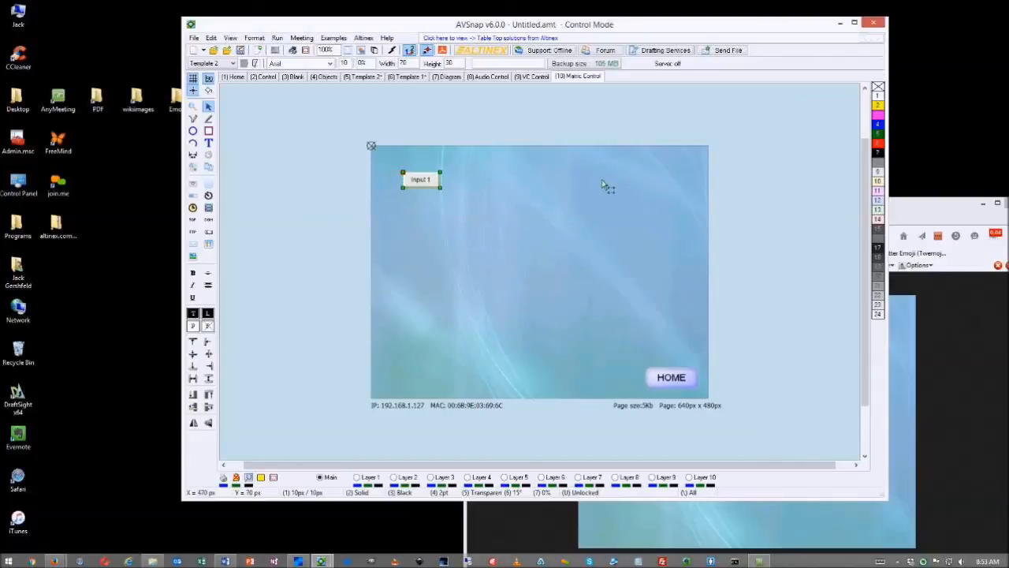
Set the Input 1 button's ID to MatrixInput with array index 1
{"action": "double_click", "coordinate": [429, 182]}
{"action": "left_click_drag", "start_coordinate": [773, 130], "coordinate": [645, 165]}
{"action": "type", "text": "MatrixInput"}
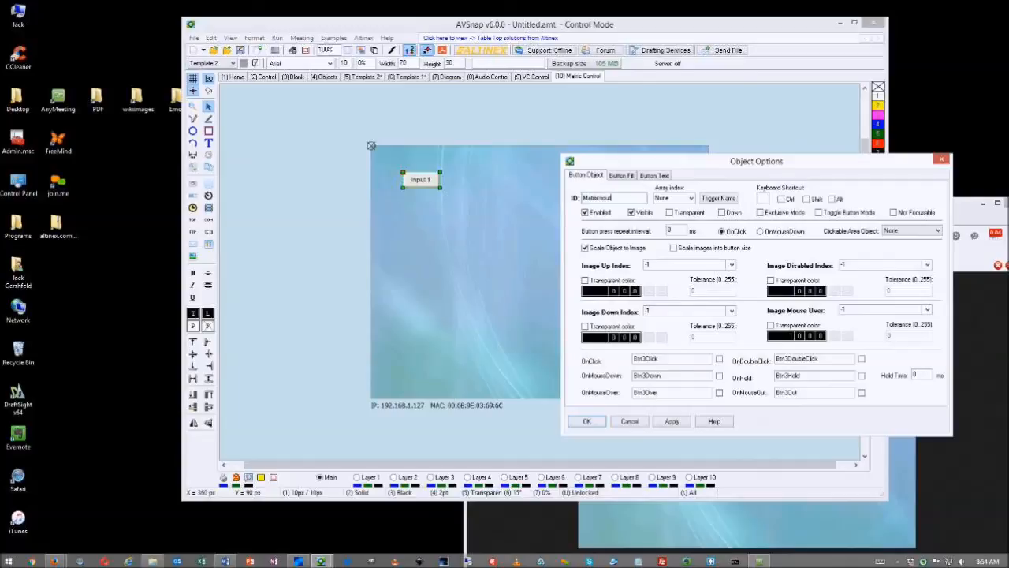
{"action": "left_click", "coordinate": [691, 198]}
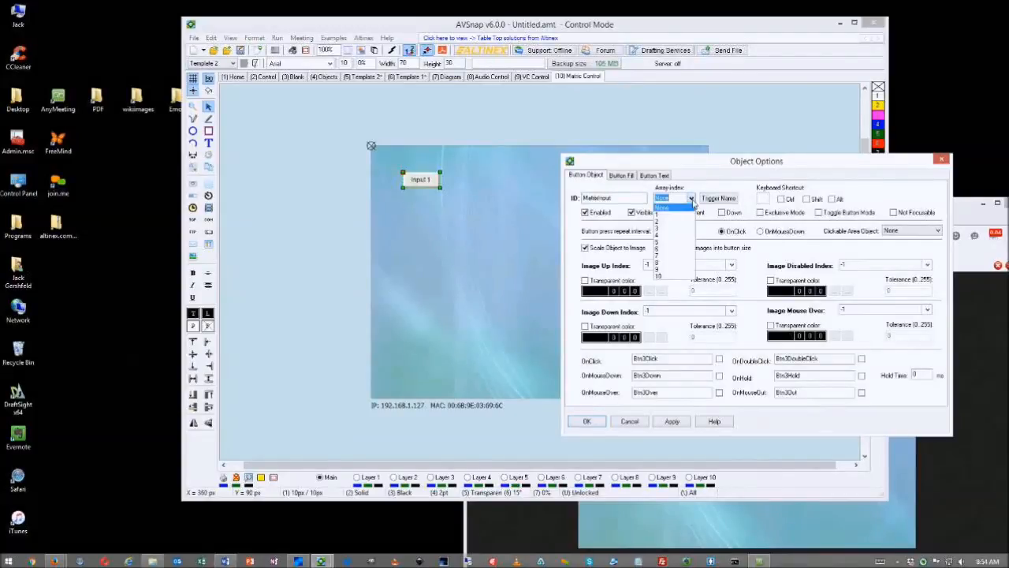
{"action": "left_click", "coordinate": [675, 223]}
{"action": "left_click", "coordinate": [592, 422]}
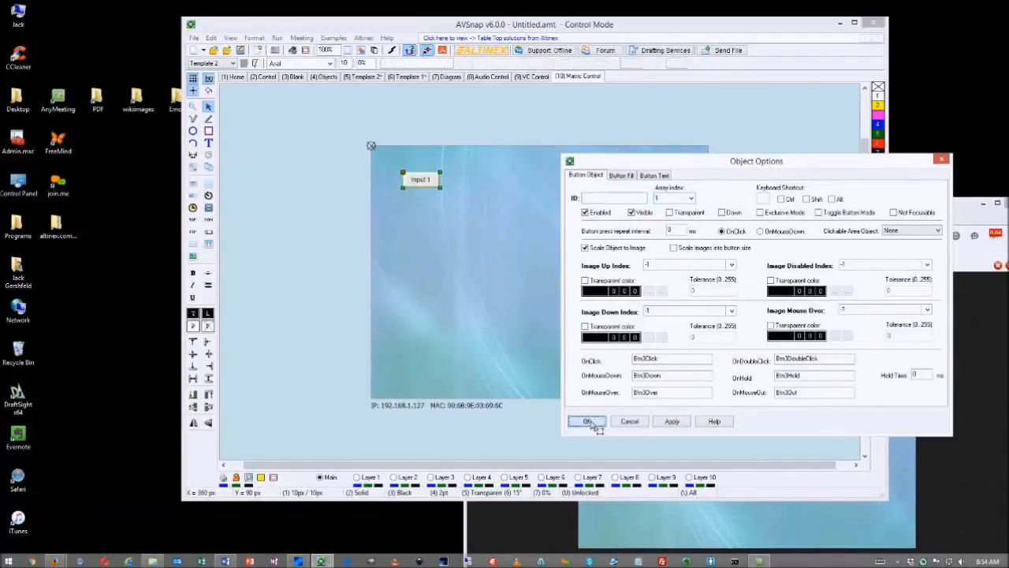
Duplicate the Input 1 button into a row of eight, Input 1 to Input 8, and fit the row within the page width
{"action": "left_click", "coordinate": [428, 182], "text": "ctrl"}
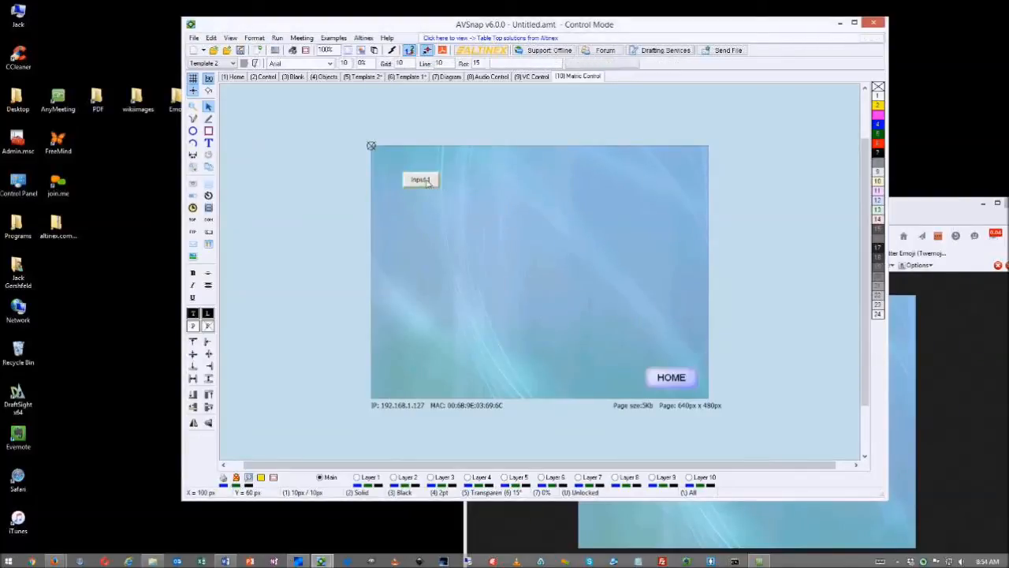
{"action": "left_click_drag", "start_coordinate": [427, 182], "coordinate": [474, 183]}
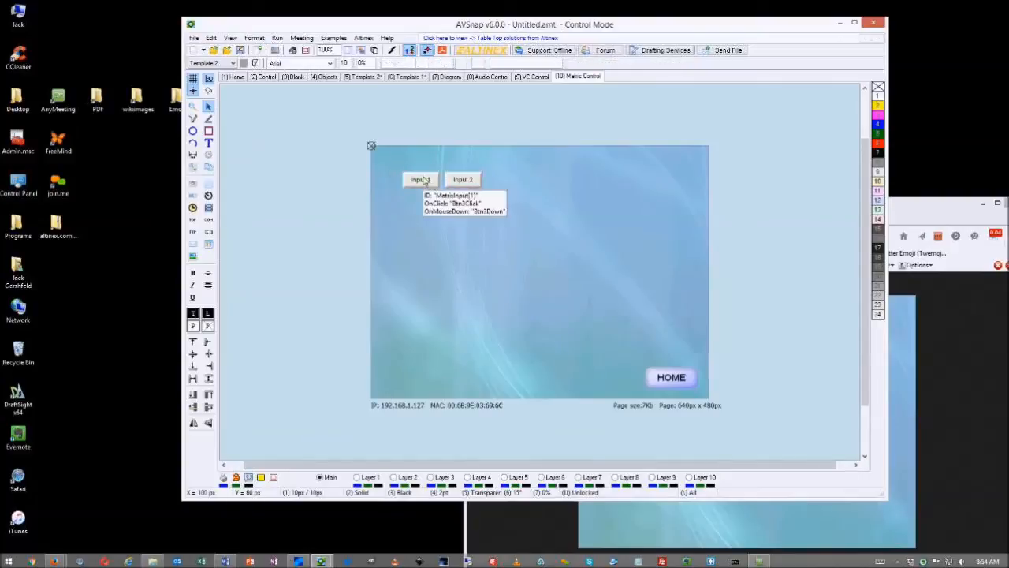
{"action": "left_click_drag", "start_coordinate": [428, 181], "coordinate": [514, 184]}
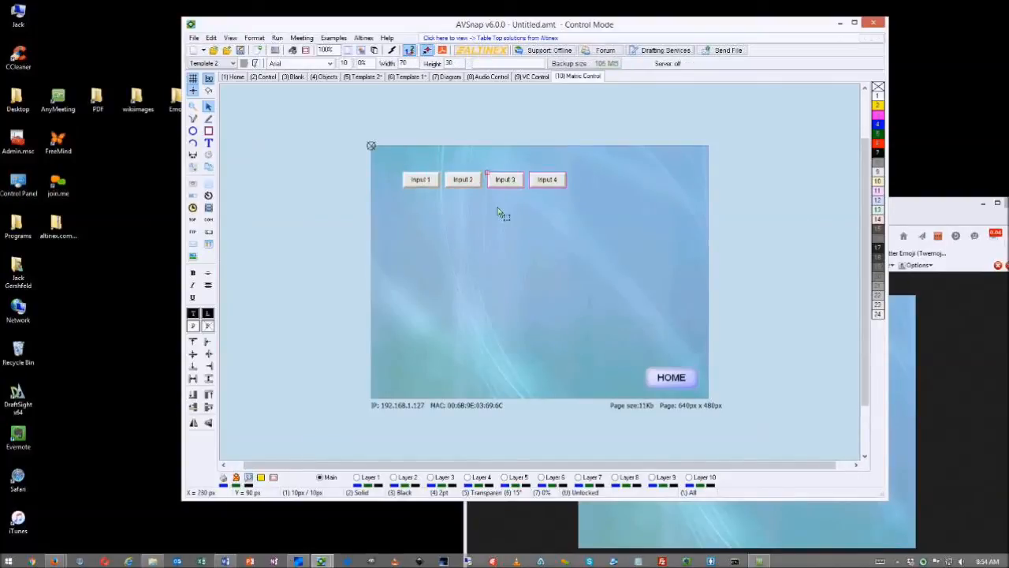
{"action": "left_click", "coordinate": [422, 181]}
{"action": "left_click_drag", "start_coordinate": [423, 184], "coordinate": [599, 188]}
{"action": "left_click_drag", "start_coordinate": [392, 162], "coordinate": [820, 213]}
{"action": "left_click_drag", "start_coordinate": [677, 182], "coordinate": [652, 192]}
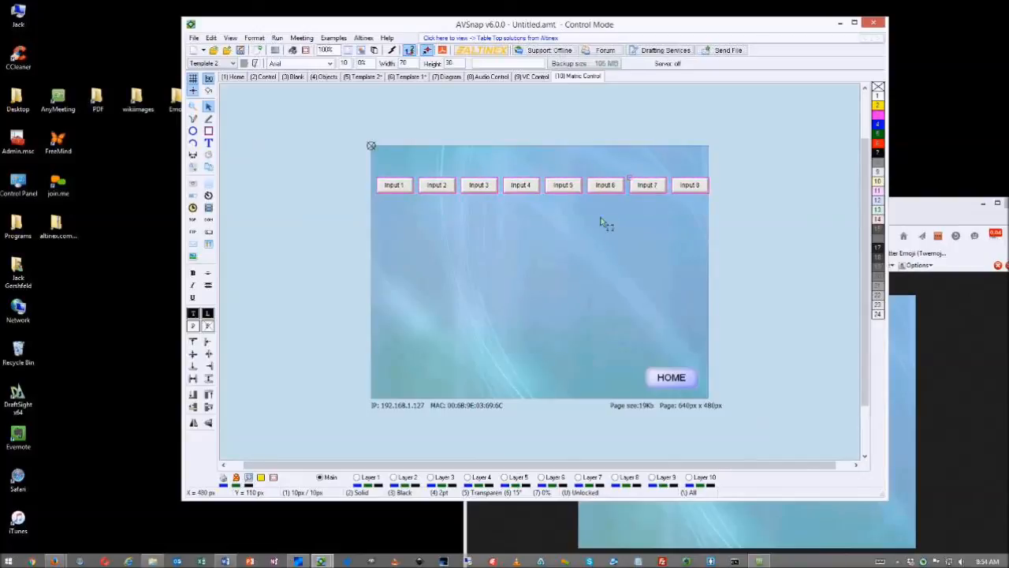
{"action": "left_click", "coordinate": [579, 275]}
Copy the Input 1 button below the input row and replace the copy's text with Output 1
{"action": "left_click", "coordinate": [398, 190]}
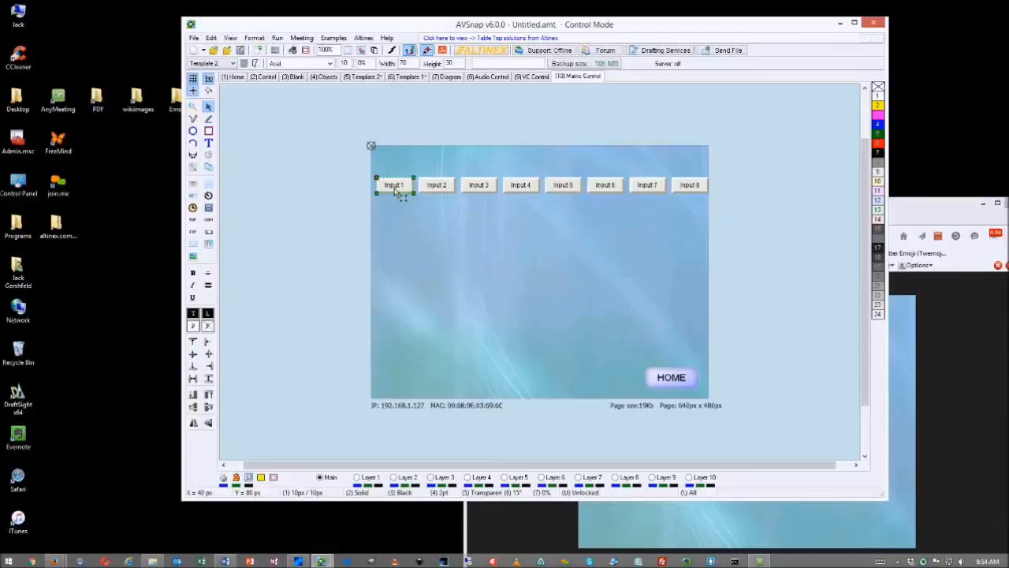
{"action": "left_click_drag", "start_coordinate": [398, 192], "coordinate": [398, 278]}
{"action": "double_click", "coordinate": [398, 278]}
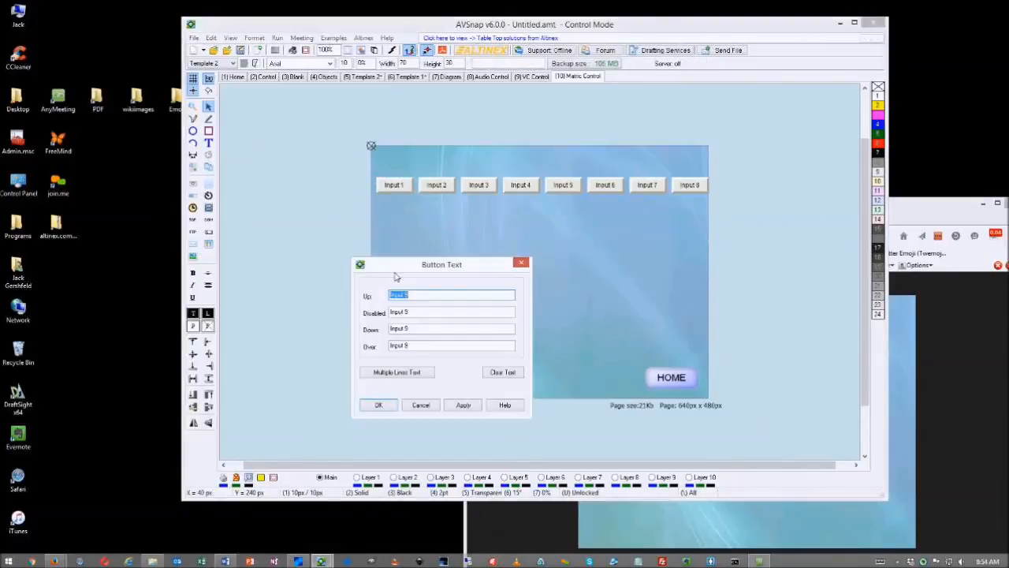
{"action": "left_click", "coordinate": [502, 371]}
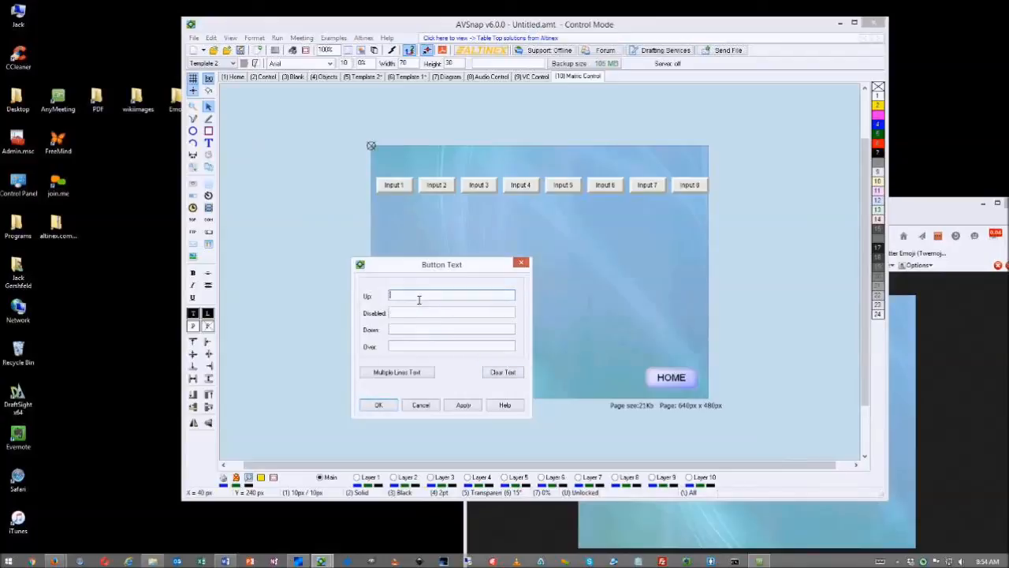
{"action": "left_click", "coordinate": [379, 404]}
{"action": "key", "text": "o"}
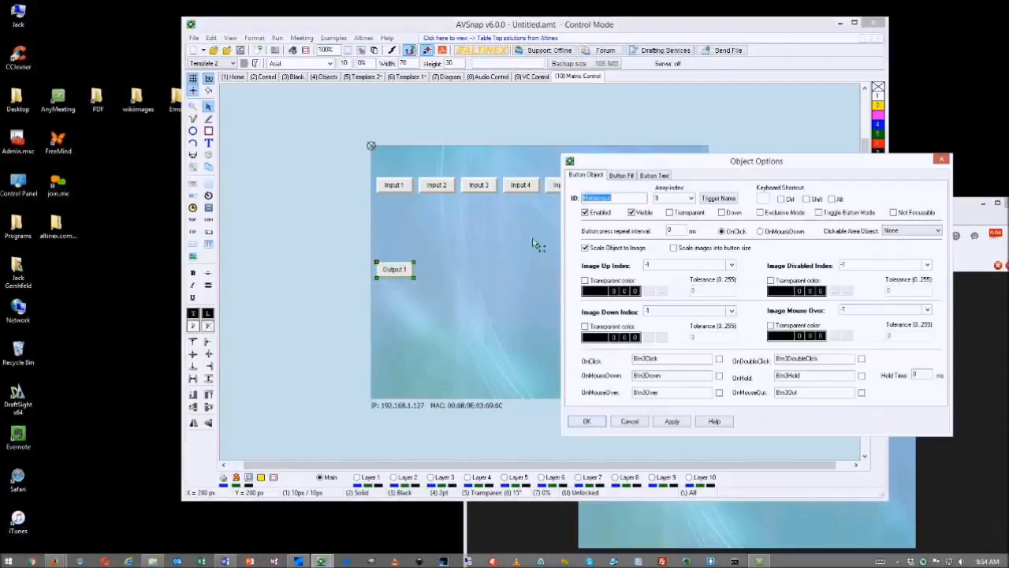
Set the Output 1 button's ID to MatrixOut and its array index to 1
{"action": "type", "text": "Ma"}
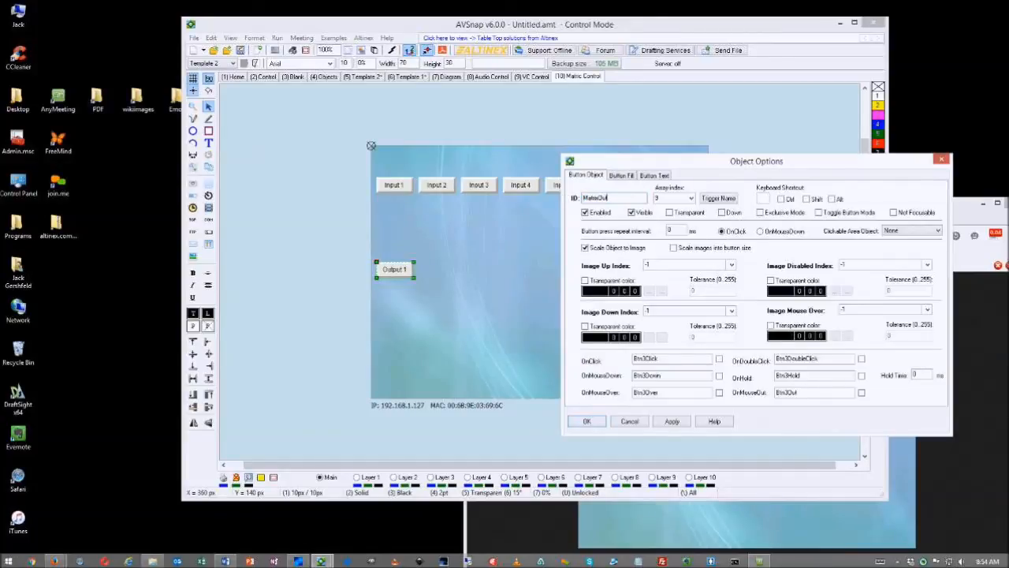
{"action": "left_click", "coordinate": [692, 199]}
{"action": "left_click", "coordinate": [665, 219]}
{"action": "left_click", "coordinate": [587, 421]}
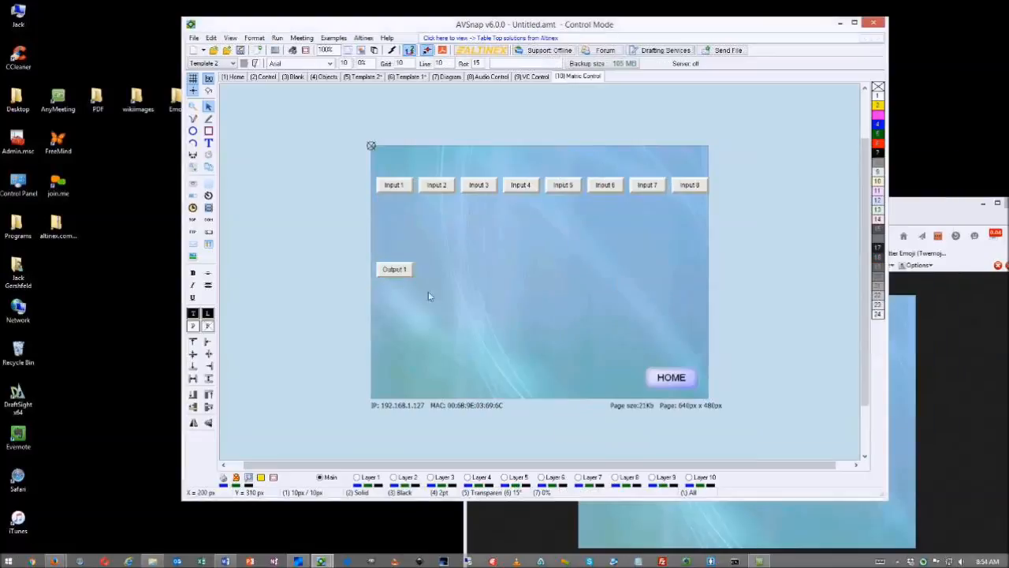
Duplicate Output 1 into a row of four output buttons and centre the row below the inputs
{"action": "left_click_drag", "start_coordinate": [394, 270], "coordinate": [433, 271], "text": "ctrl"}
{"action": "left_click", "coordinate": [380, 287]}
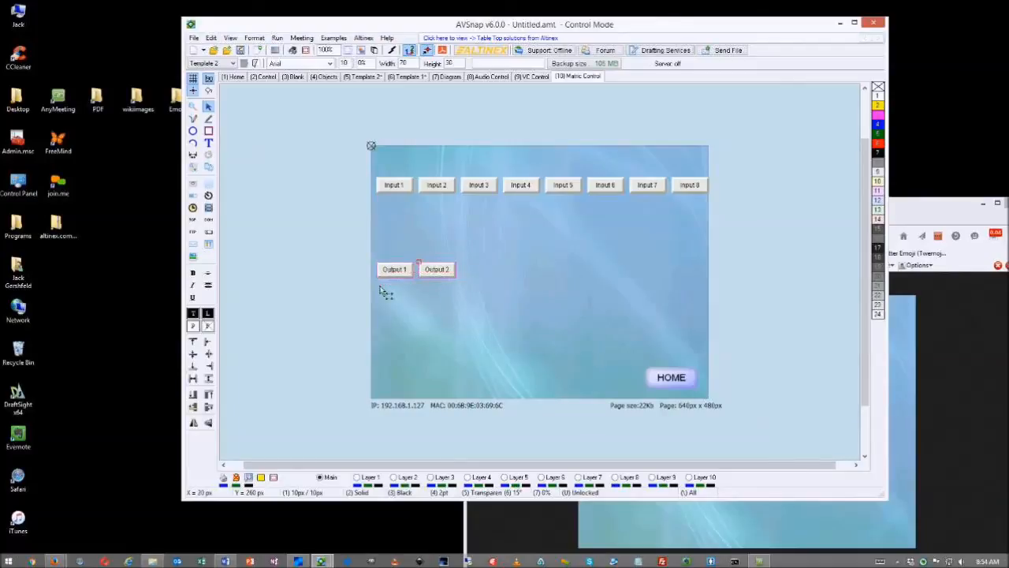
{"action": "left_click_drag", "start_coordinate": [380, 288], "coordinate": [475, 275]}
{"action": "left_click_drag", "start_coordinate": [584, 260], "coordinate": [487, 284]}
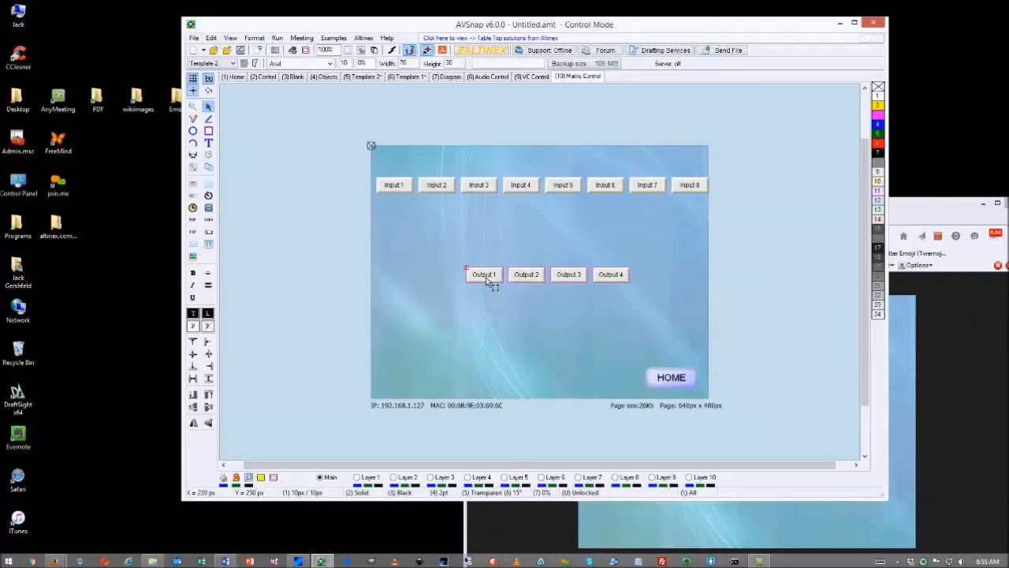
{"action": "left_click", "coordinate": [550, 236]}
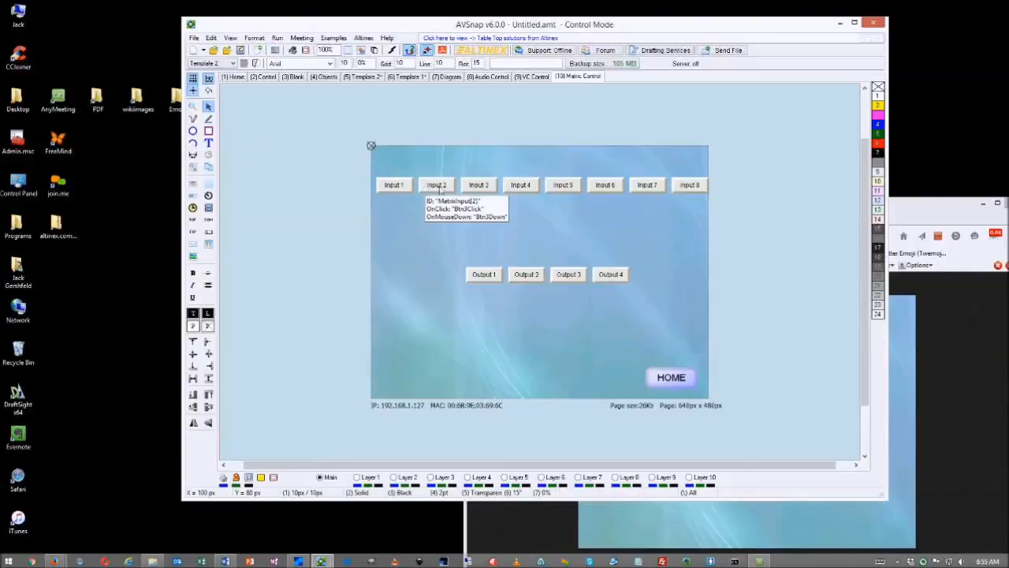
Regenerate the Input 1 button's trigger names from its MatrixInput ID, updating the code as well
{"action": "left_click", "coordinate": [395, 188]}
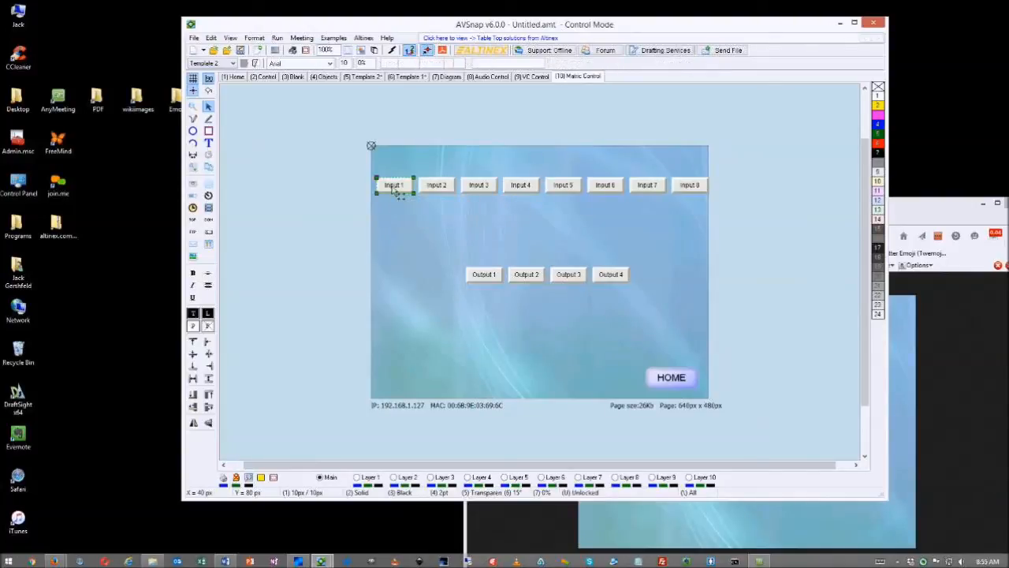
{"action": "double_click", "coordinate": [396, 188]}
{"action": "left_click_drag", "start_coordinate": [699, 166], "coordinate": [579, 161]}
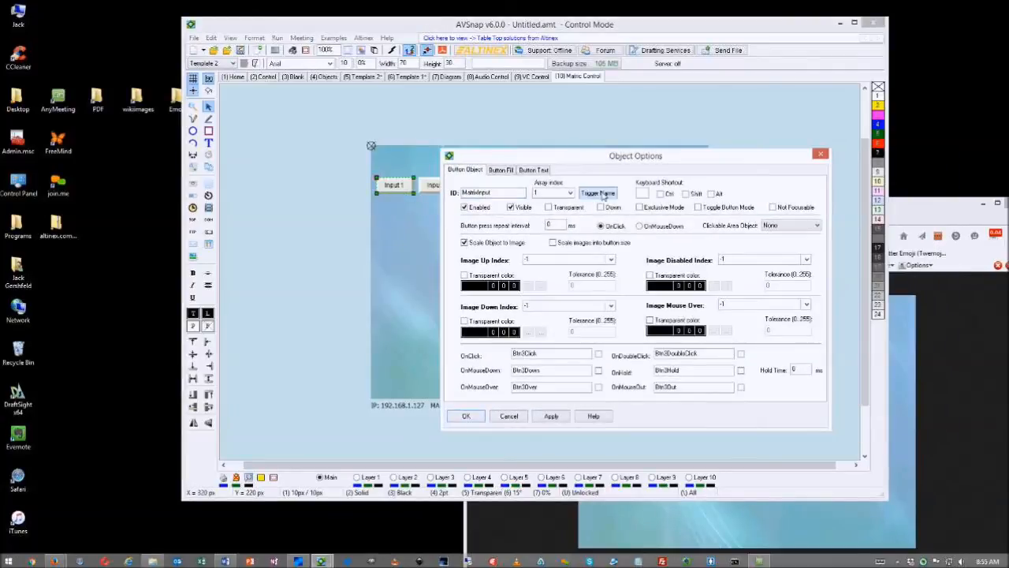
{"action": "left_click", "coordinate": [604, 196]}
{"action": "left_click", "coordinate": [531, 299]}
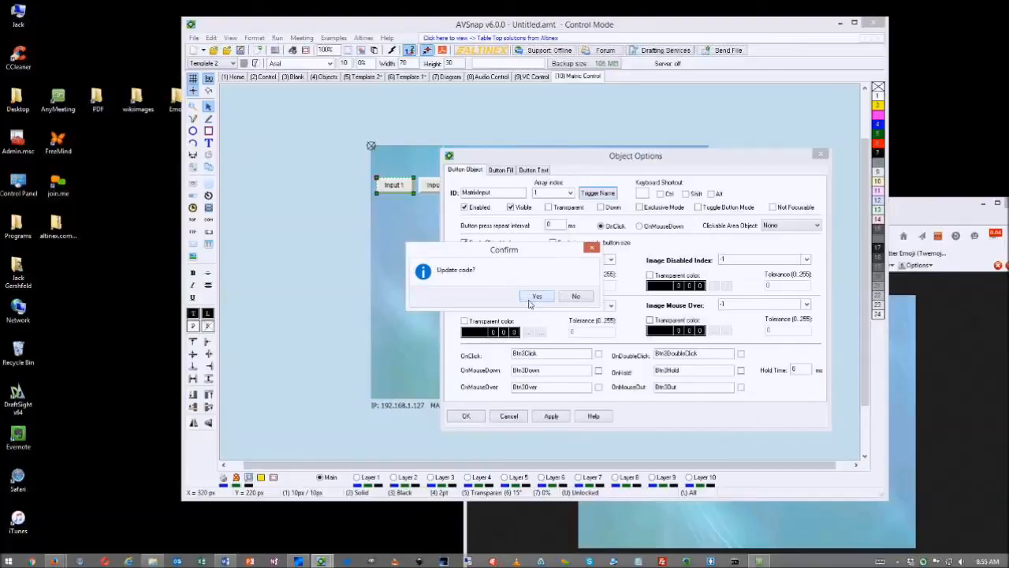
{"action": "left_click", "coordinate": [534, 300]}
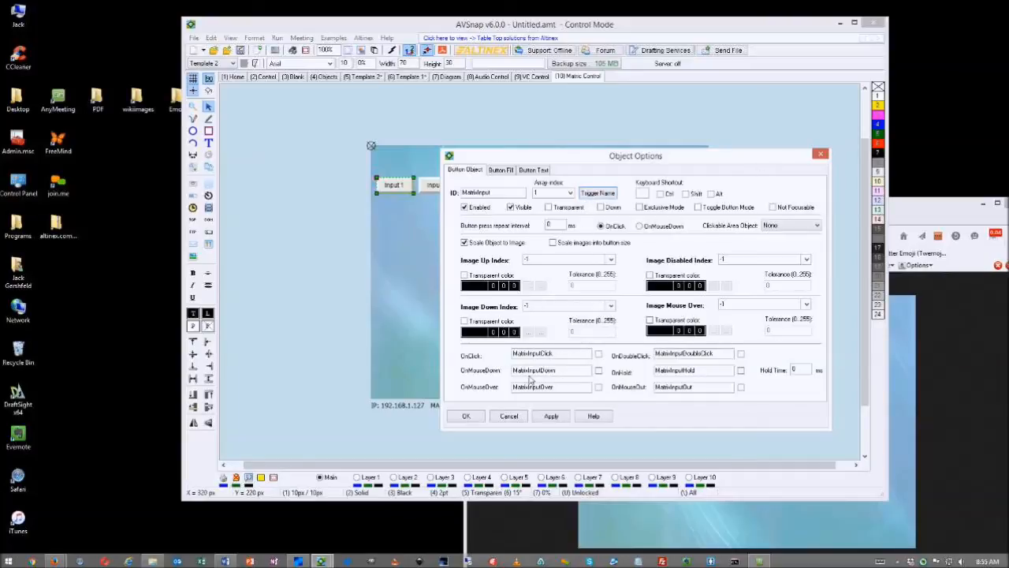
{"action": "left_click", "coordinate": [466, 416]}
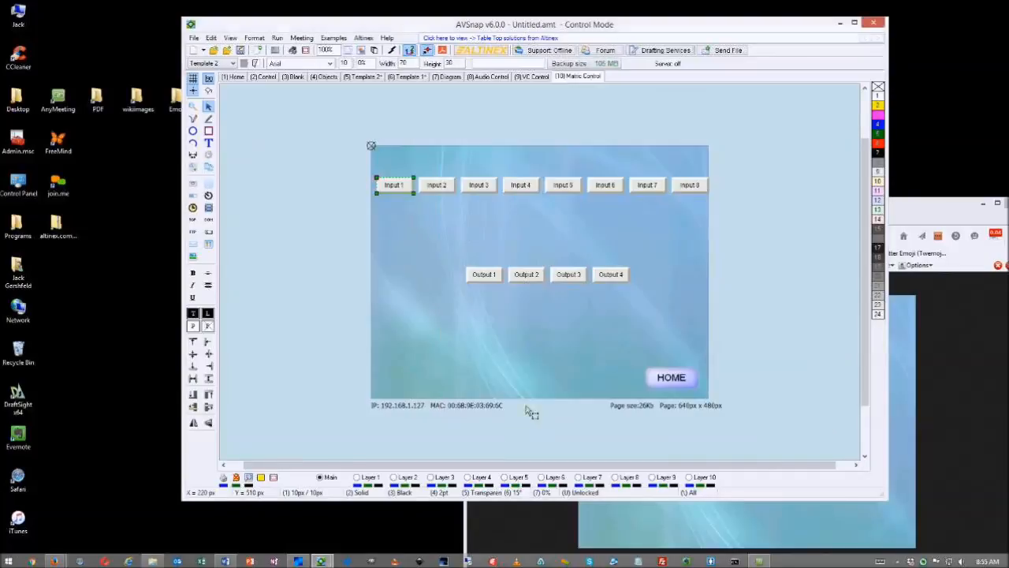
Enable the gradient fill on the Input 1 button with its default settings
{"action": "mouse_move", "coordinate": [399, 187]}
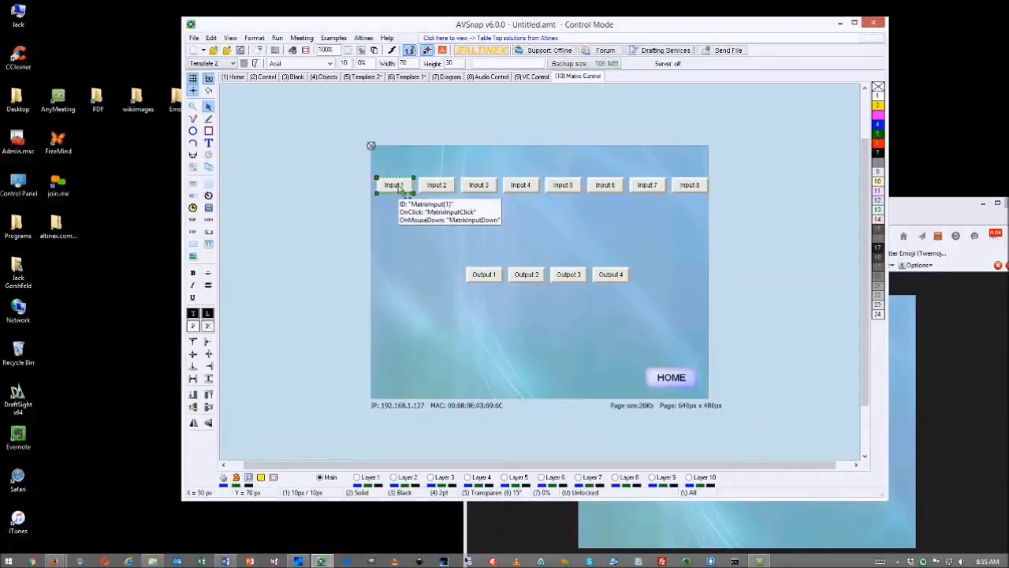
{"action": "double_click", "coordinate": [399, 188]}
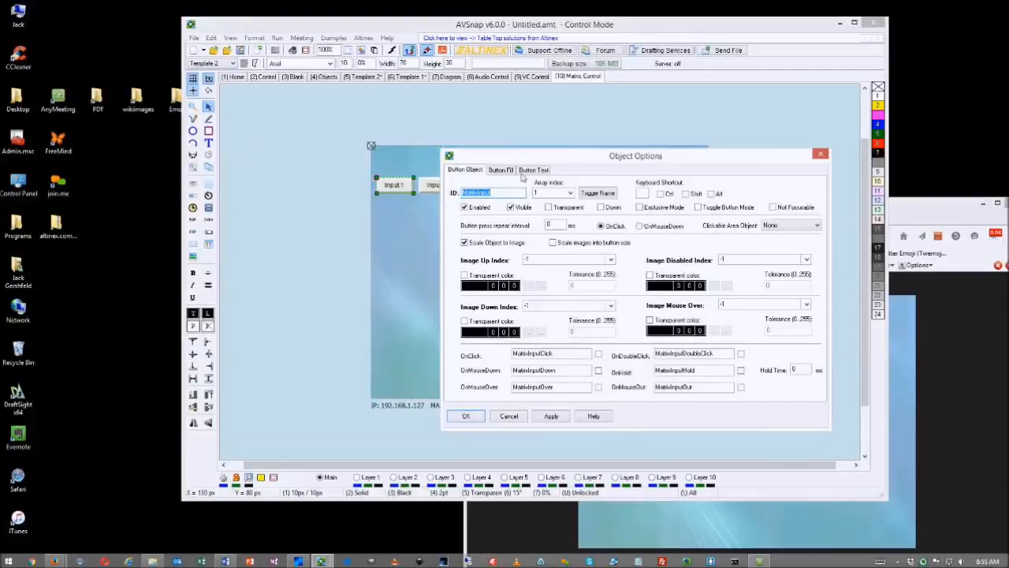
{"action": "left_click", "coordinate": [500, 170]}
{"action": "left_click", "coordinate": [454, 185]}
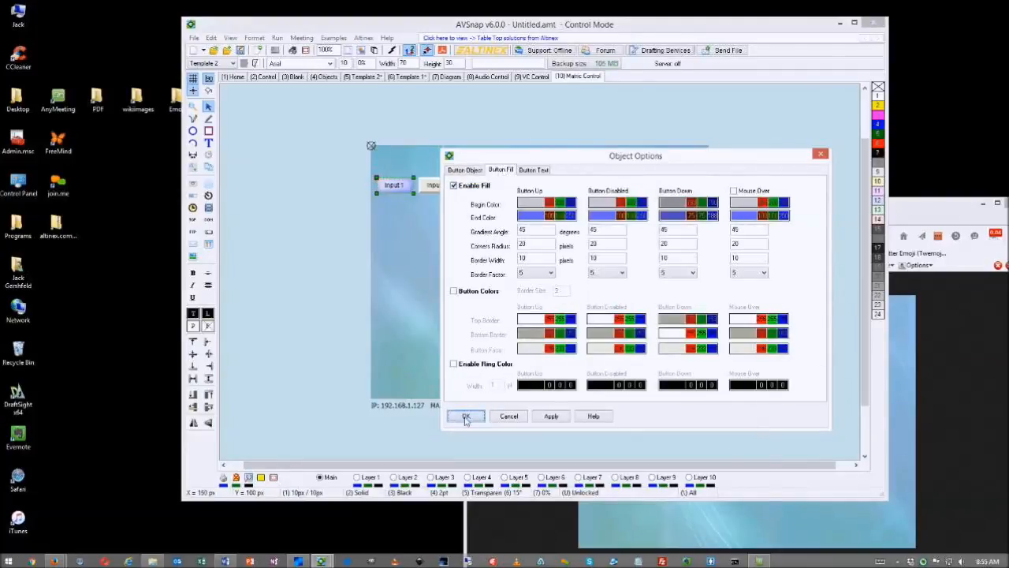
{"action": "left_click", "coordinate": [466, 417]}
Copy Input 1's properties and paste the artistic, name and trigger properties onto Input 2 through Input 8
{"action": "right_click", "coordinate": [406, 189]}
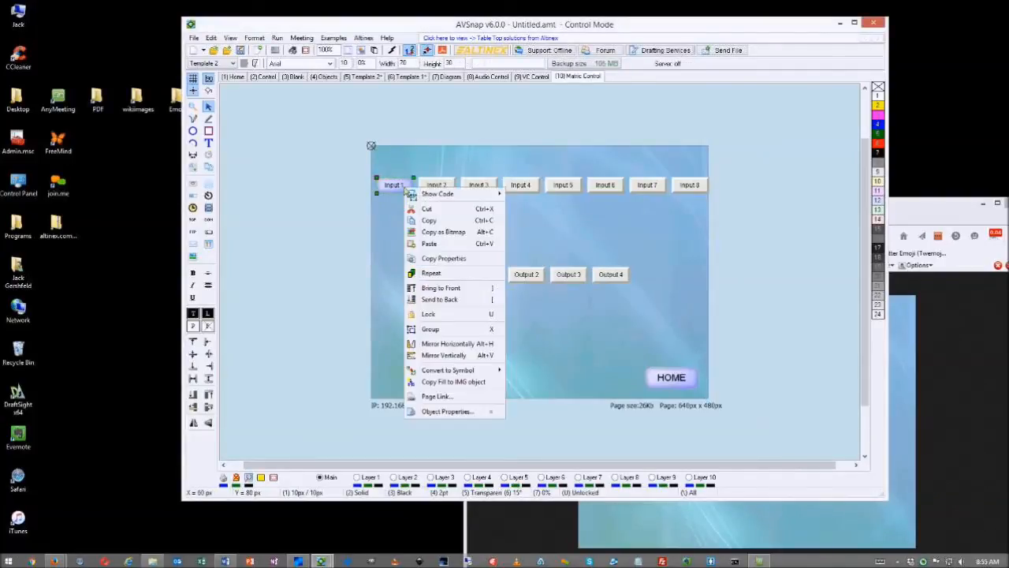
{"action": "left_click", "coordinate": [446, 261]}
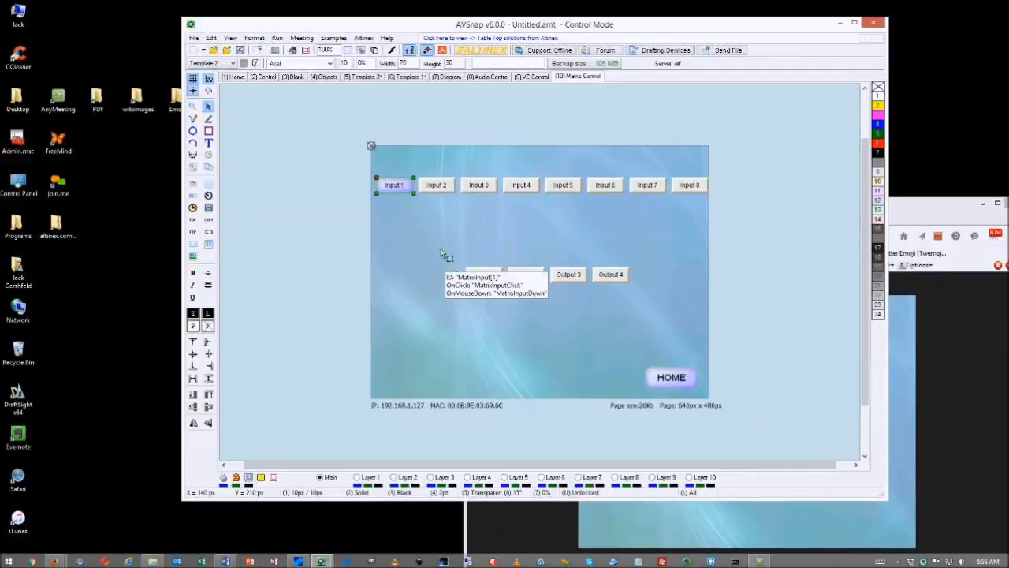
{"action": "left_click_drag", "start_coordinate": [409, 154], "coordinate": [721, 211]}
{"action": "right_click", "coordinate": [530, 191]}
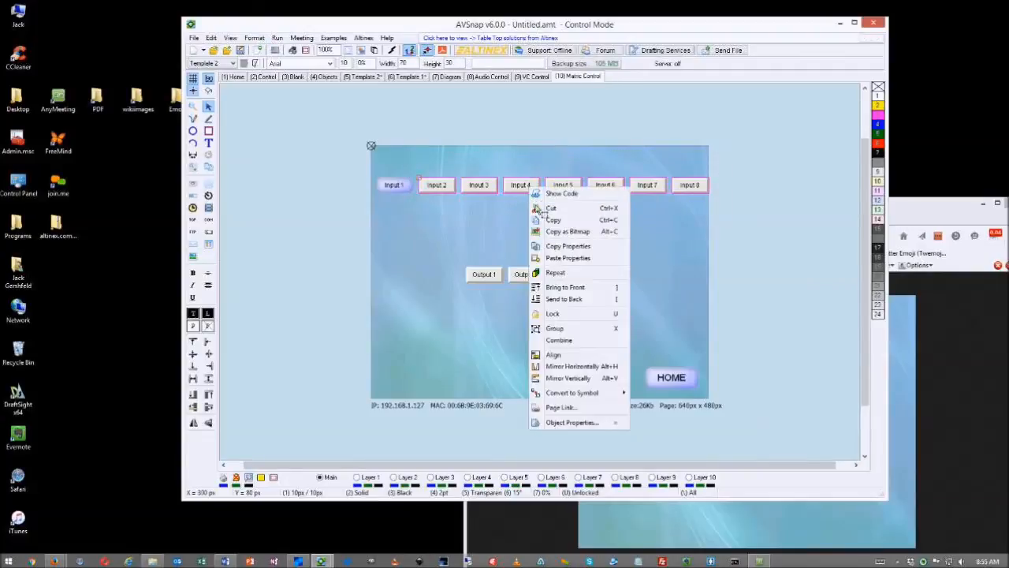
{"action": "left_click", "coordinate": [572, 261]}
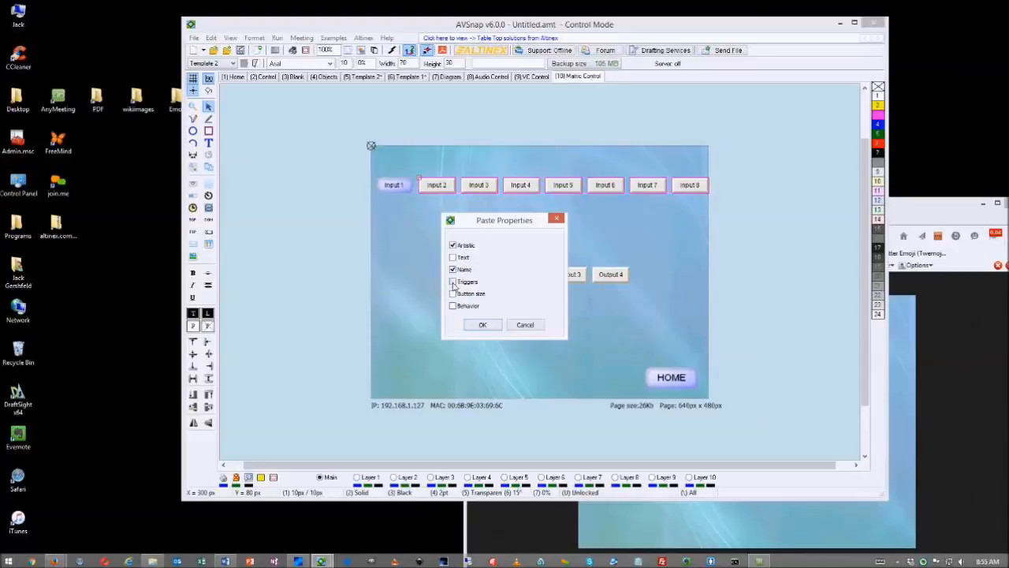
{"action": "left_click", "coordinate": [477, 323]}
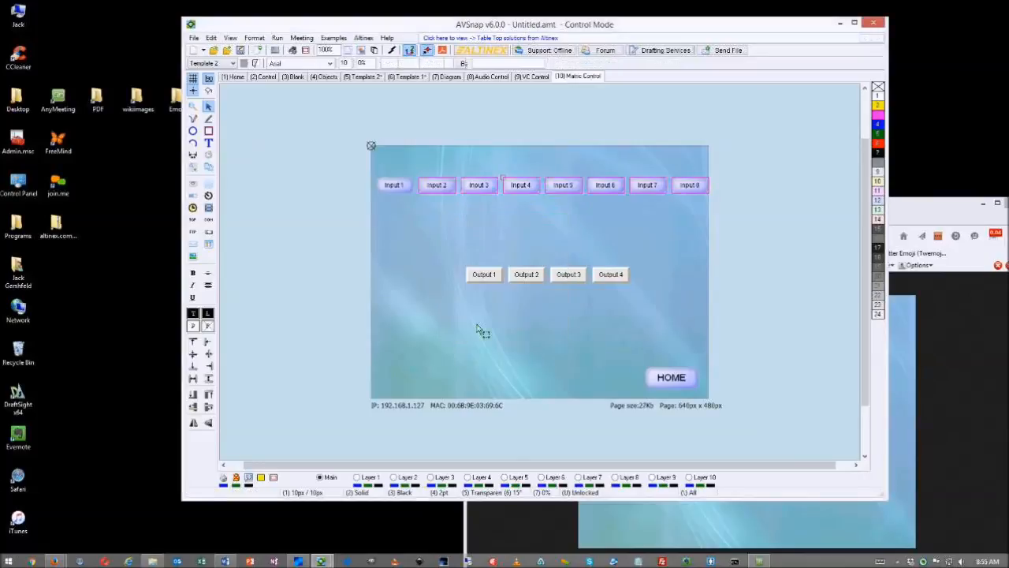
Open the Input 2 button's options and add the OnClick procedure MatrixInputClick
{"action": "left_click", "coordinate": [436, 189]}
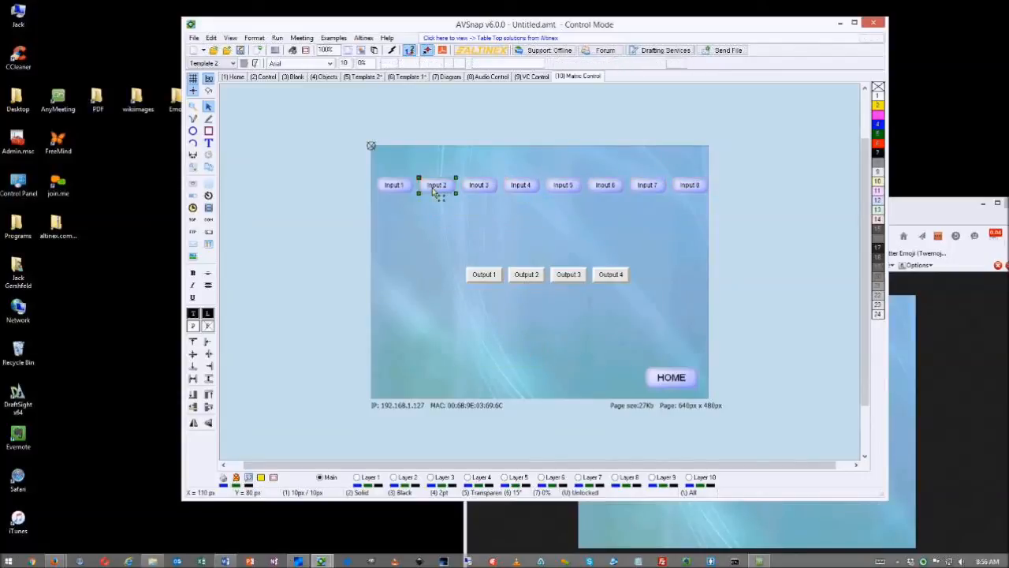
{"action": "double_click", "coordinate": [436, 191]}
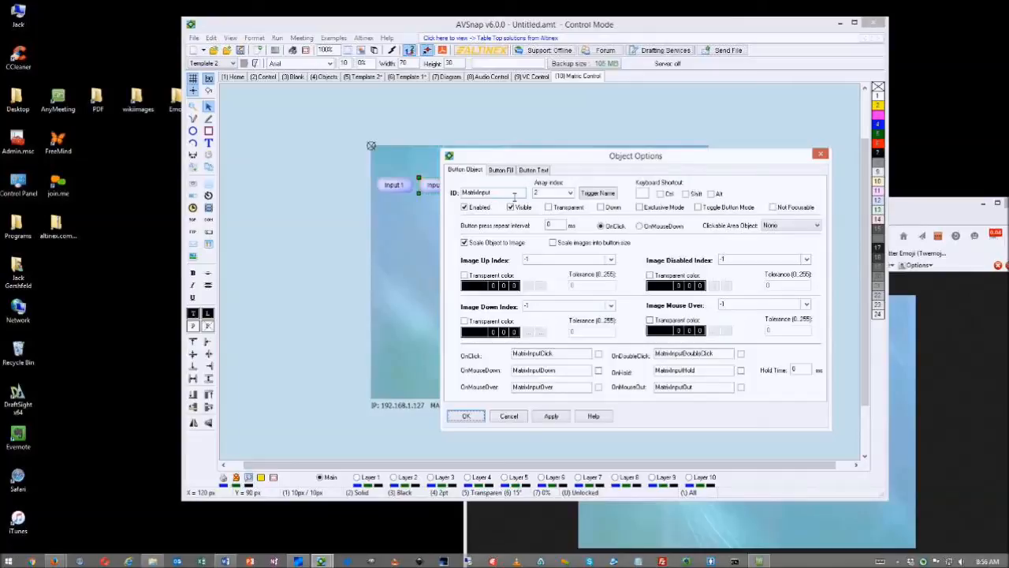
{"action": "left_click", "coordinate": [600, 356]}
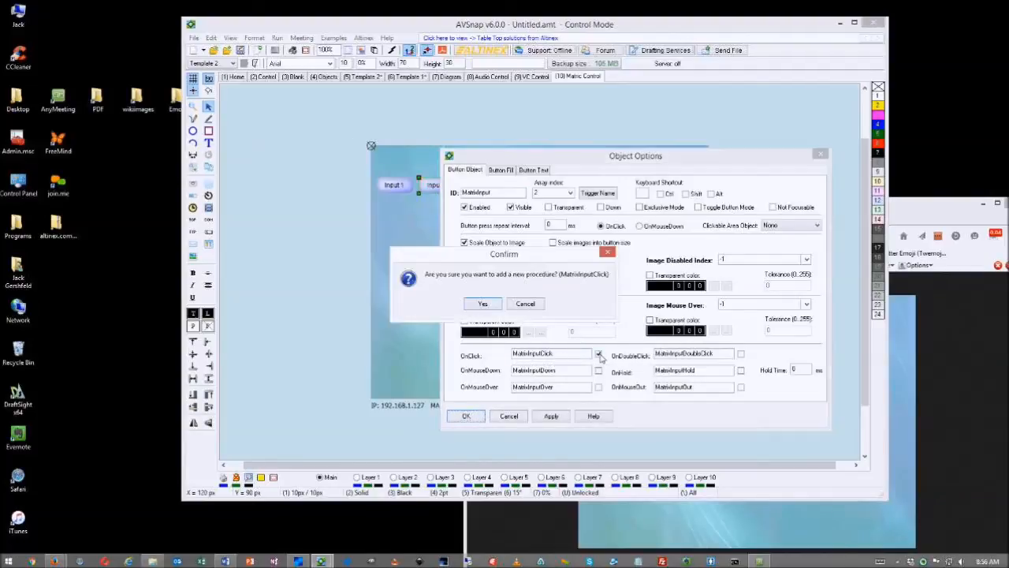
{"action": "left_click", "coordinate": [479, 302]}
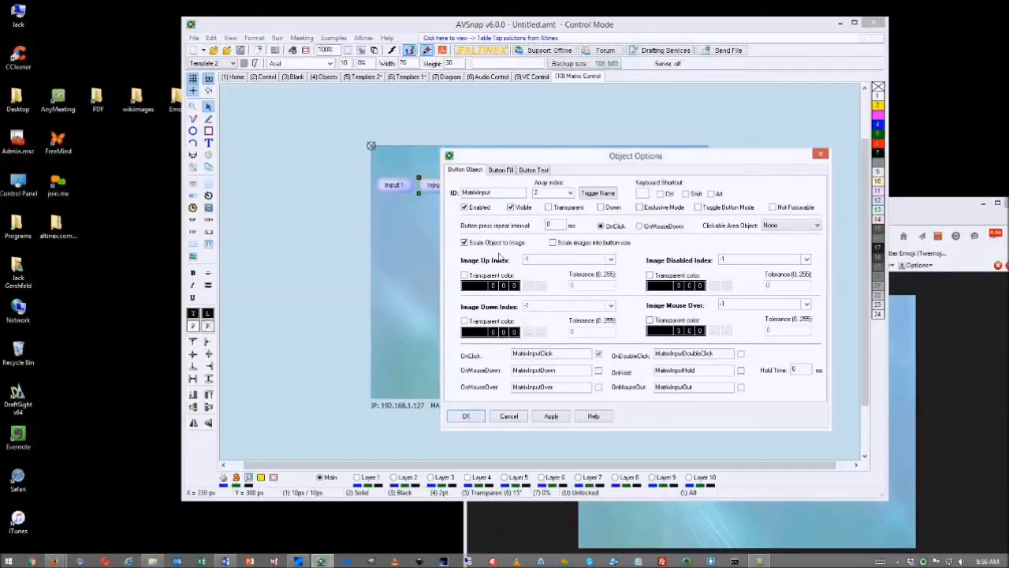
{"action": "left_click_drag", "start_coordinate": [555, 158], "coordinate": [461, 205]}
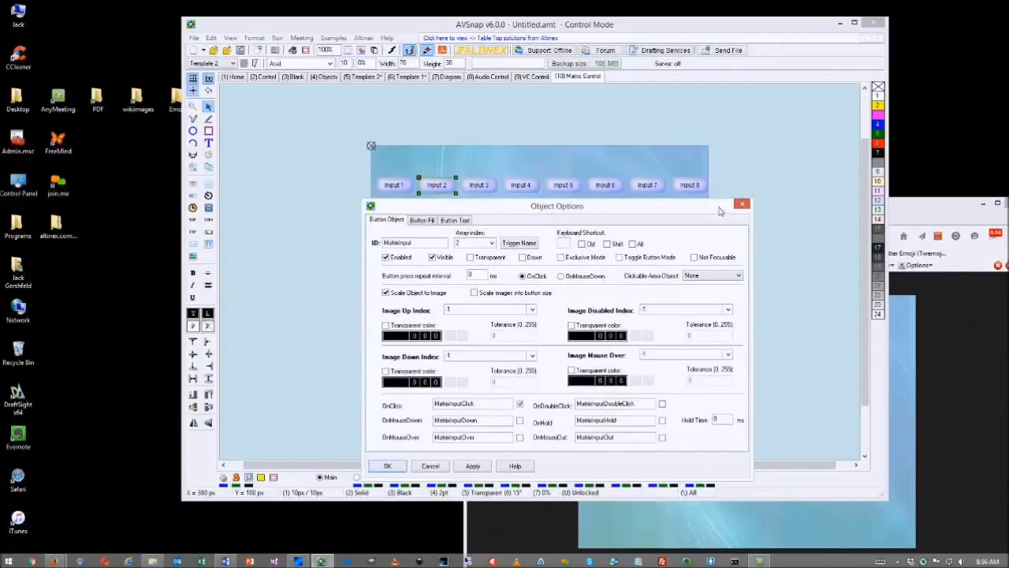
Accept the Input 2 options, move Output 2 through Output 4 off the page, and shift Output 1 to the page's centre
{"action": "left_click", "coordinate": [387, 466]}
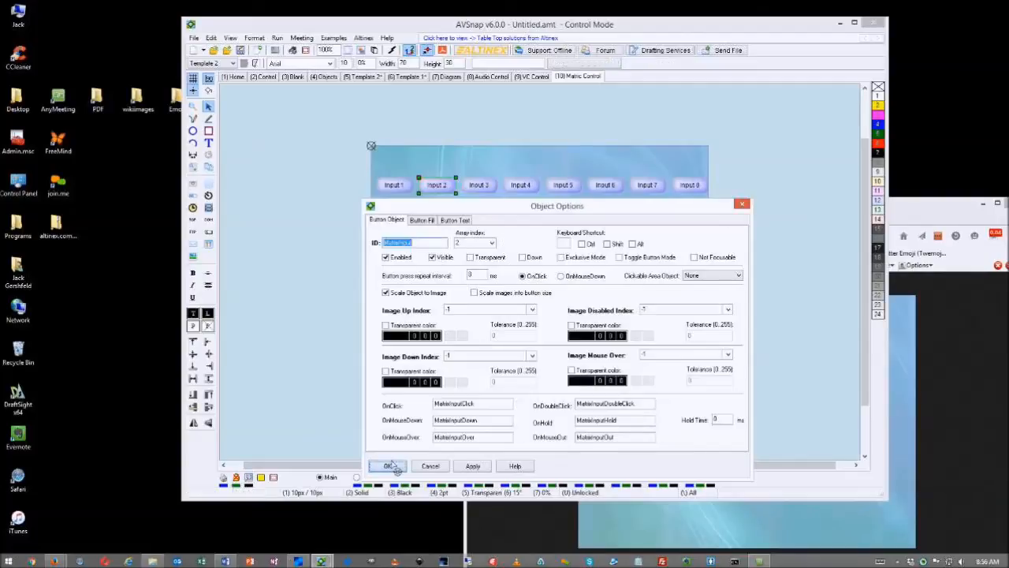
{"action": "left_click_drag", "start_coordinate": [650, 254], "coordinate": [481, 303]}
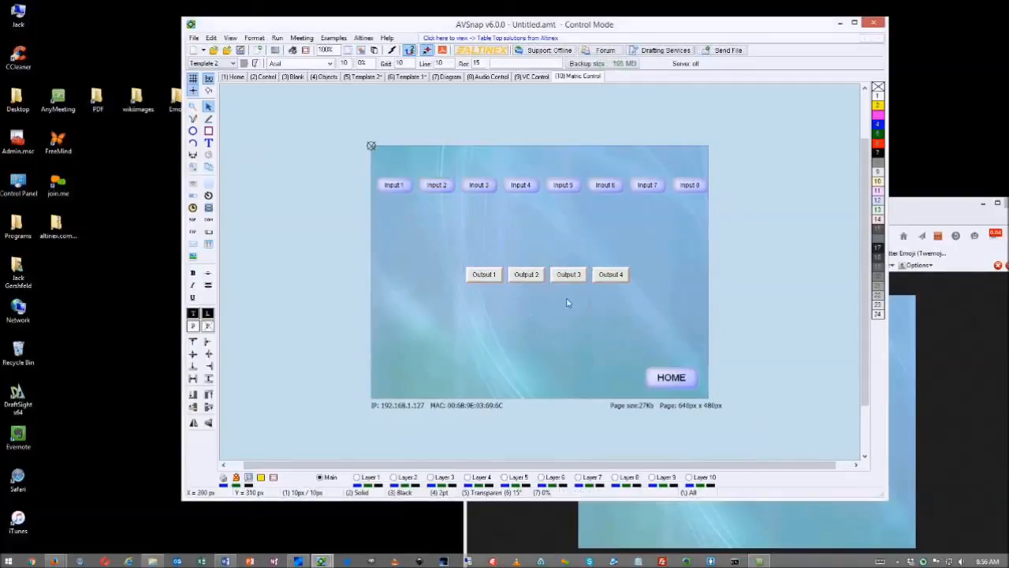
{"action": "left_click_drag", "start_coordinate": [530, 282], "coordinate": [766, 361]}
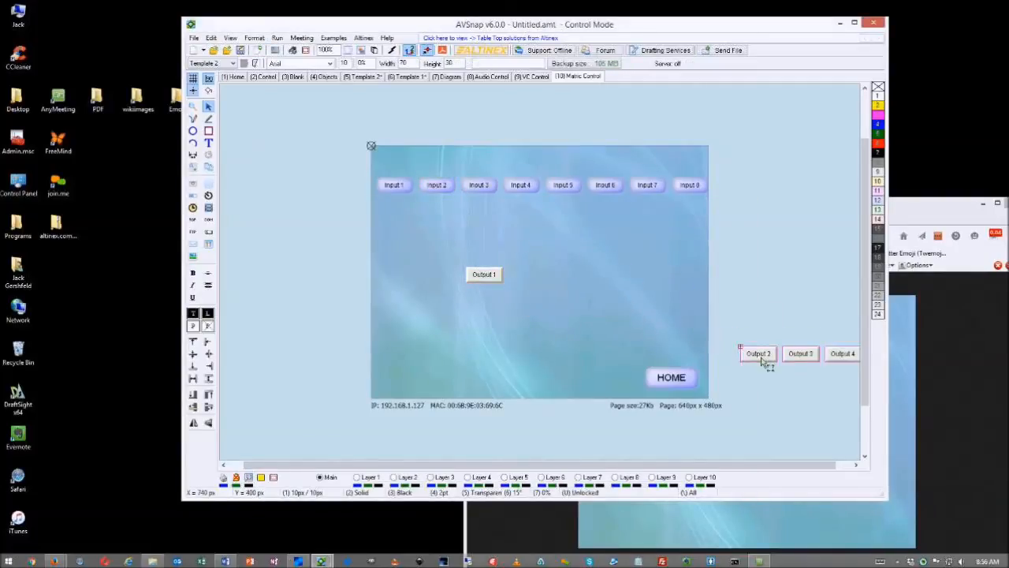
{"action": "left_click", "coordinate": [498, 279]}
{"action": "left_click_drag", "start_coordinate": [498, 279], "coordinate": [562, 279]}
Set the Input 1 button's state to Down and enable Exclusive Mode for the MatrixInput buttons
{"action": "left_click", "coordinate": [395, 187]}
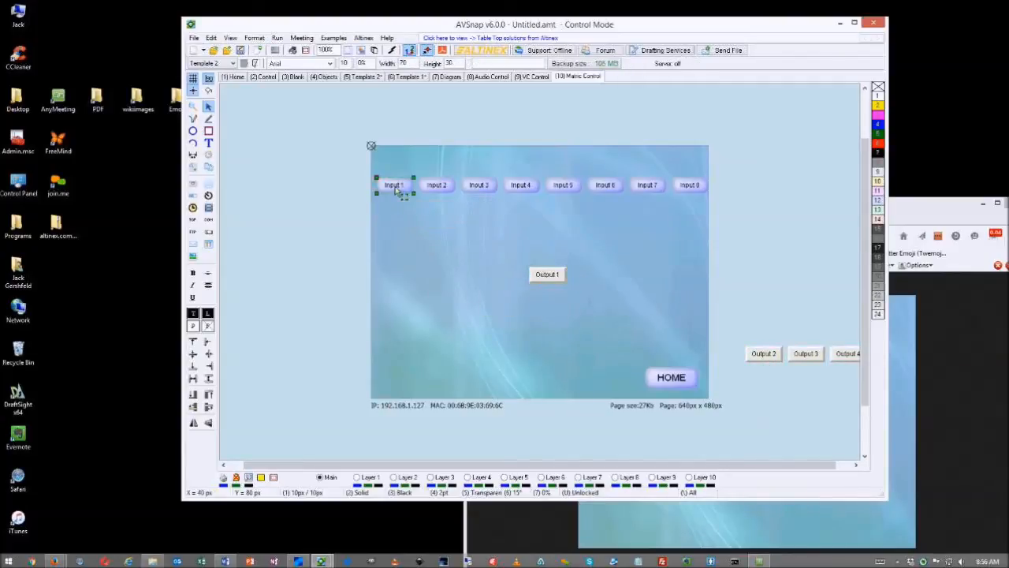
{"action": "double_click", "coordinate": [397, 191]}
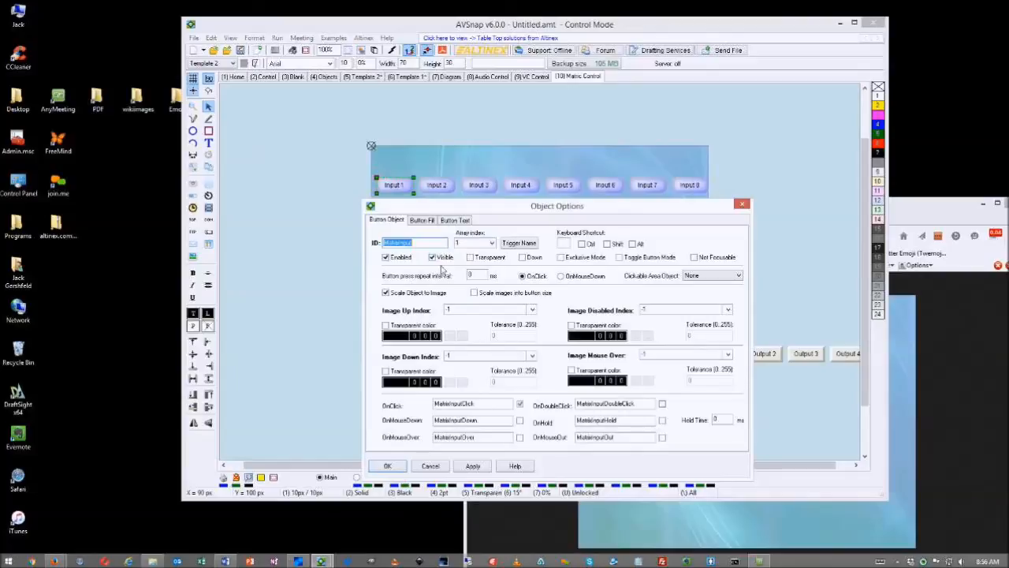
{"action": "left_click", "coordinate": [523, 258]}
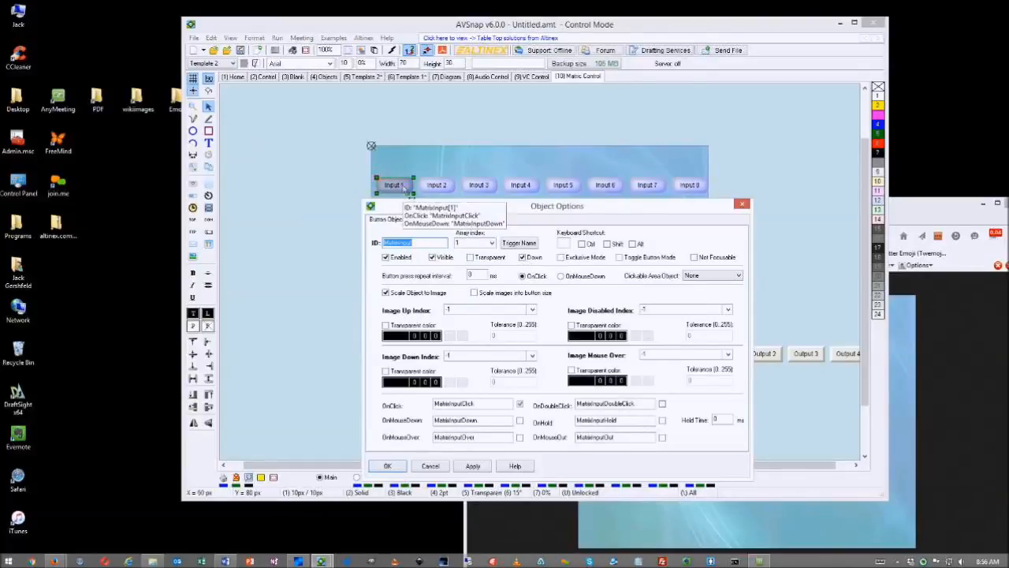
{"action": "left_click", "coordinate": [561, 258]}
{"action": "left_click", "coordinate": [387, 466]}
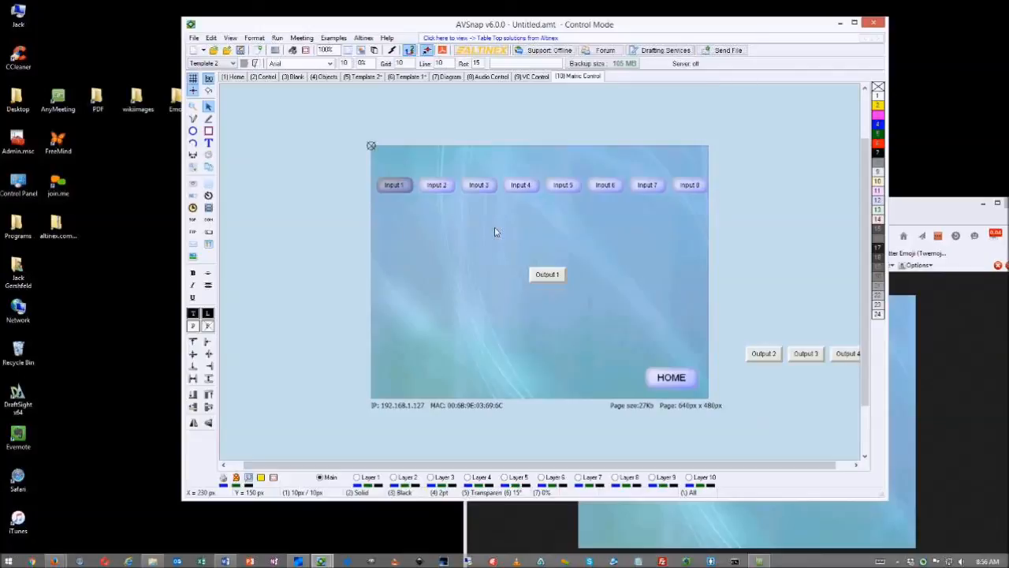
Correct the matrix page's name to "Matrix Control"
{"action": "double_click", "coordinate": [580, 76]}
{"action": "left_click", "coordinate": [490, 275]}
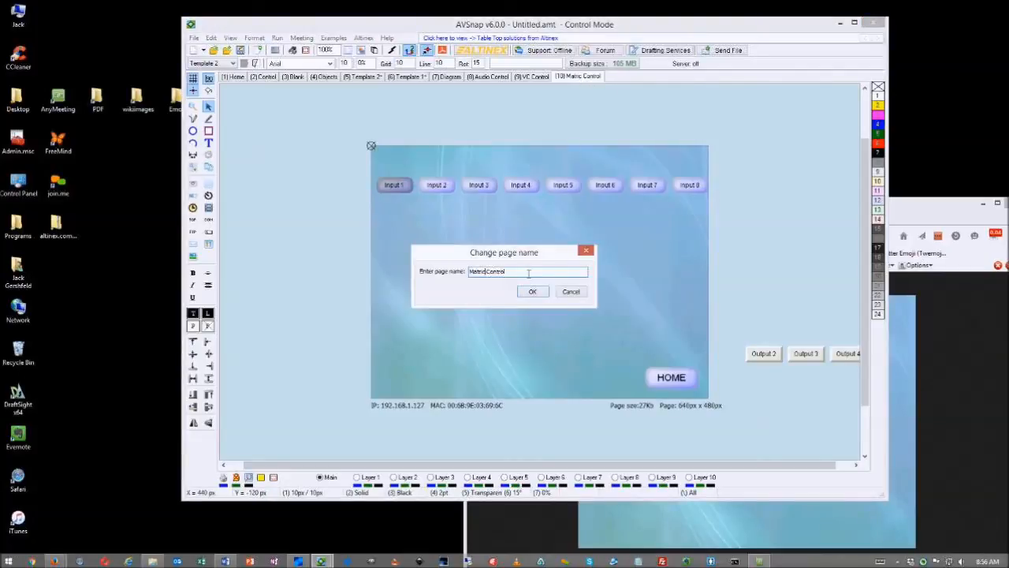
{"action": "key", "text": "BackSpace"}
{"action": "type", "text": "x"}
{"action": "left_click", "coordinate": [534, 292]}
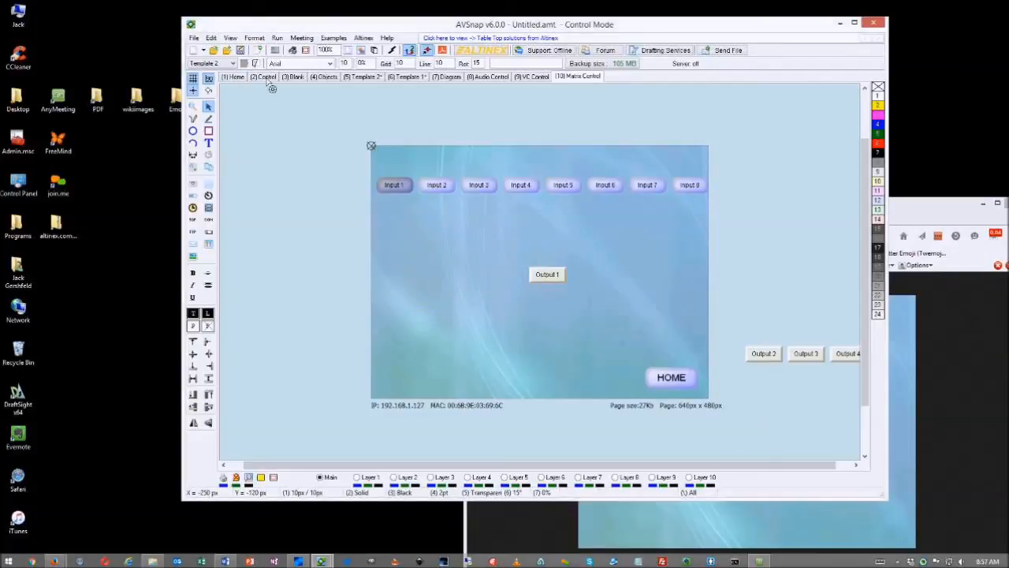
Link the Home page's "Press to Start" button to the Matrix Control page
{"action": "left_click", "coordinate": [238, 79]}
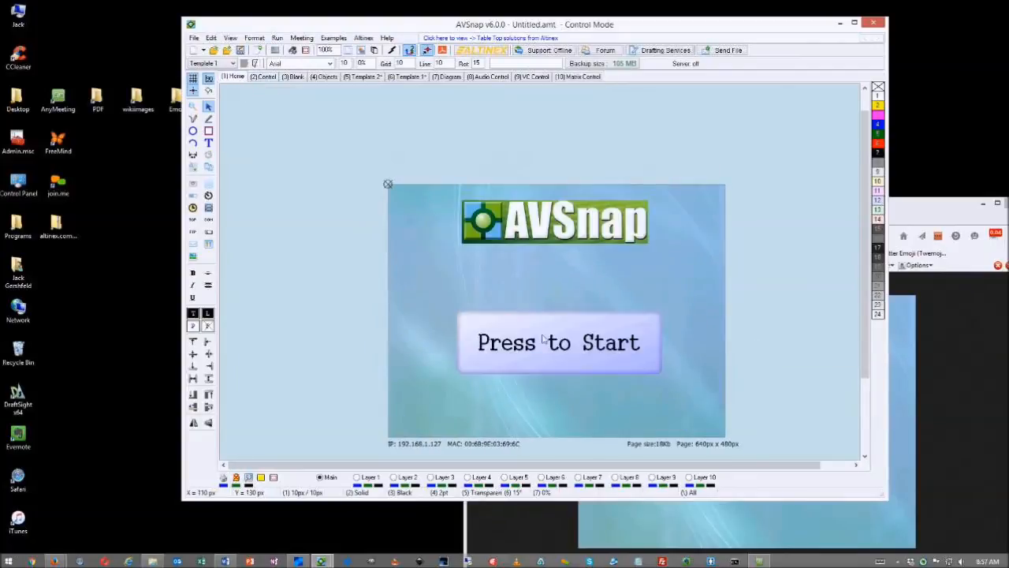
{"action": "left_click", "coordinate": [565, 353]}
{"action": "right_click", "coordinate": [564, 353]}
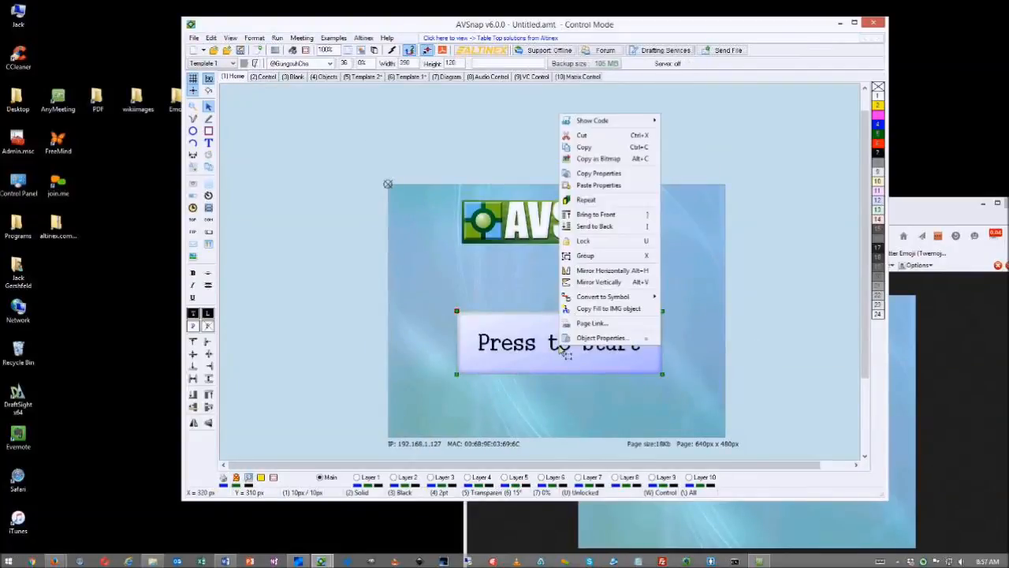
{"action": "left_click", "coordinate": [596, 324]}
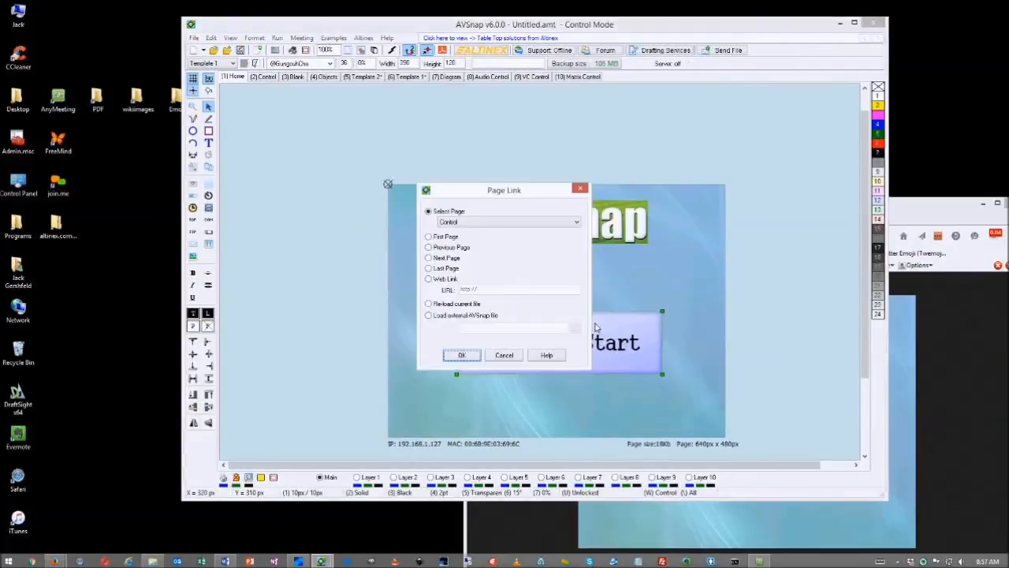
{"action": "left_click", "coordinate": [576, 221]}
{"action": "left_click", "coordinate": [461, 246]}
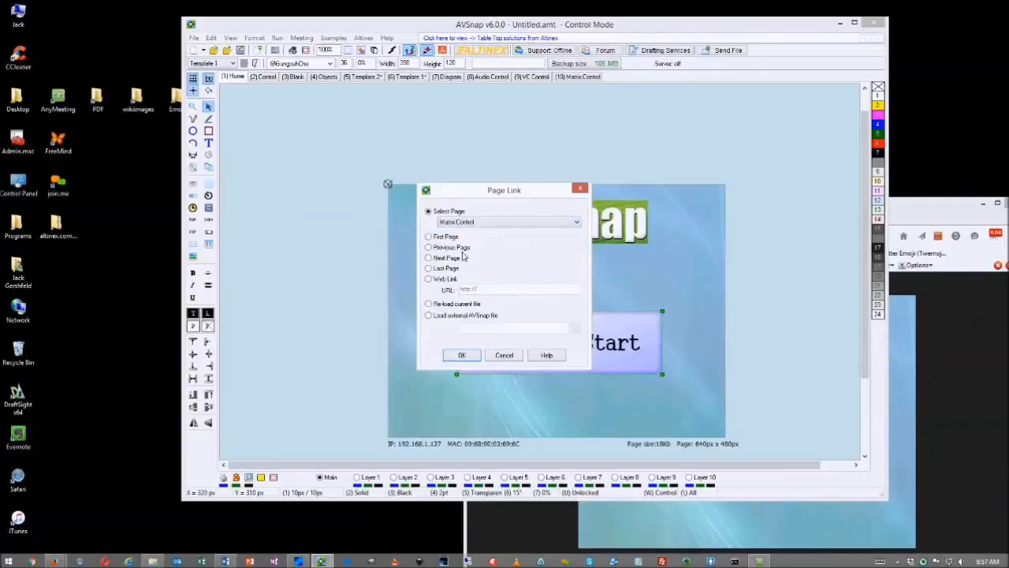
{"action": "left_click", "coordinate": [462, 355]}
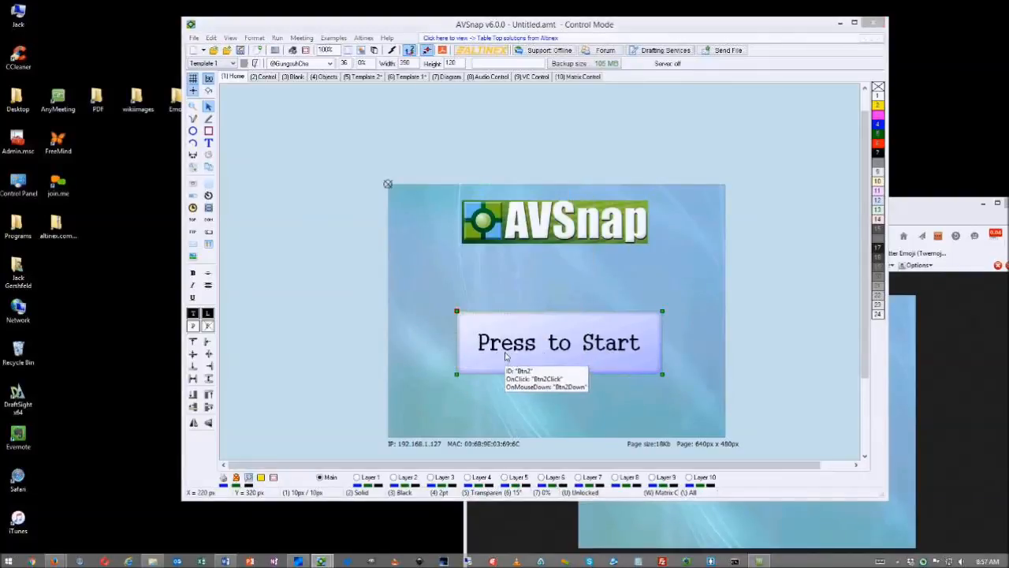
Run the project with its web server without saving, and open the matrix page in both the run window and the reloaded browser
{"action": "key", "text": "ctrl+s"}
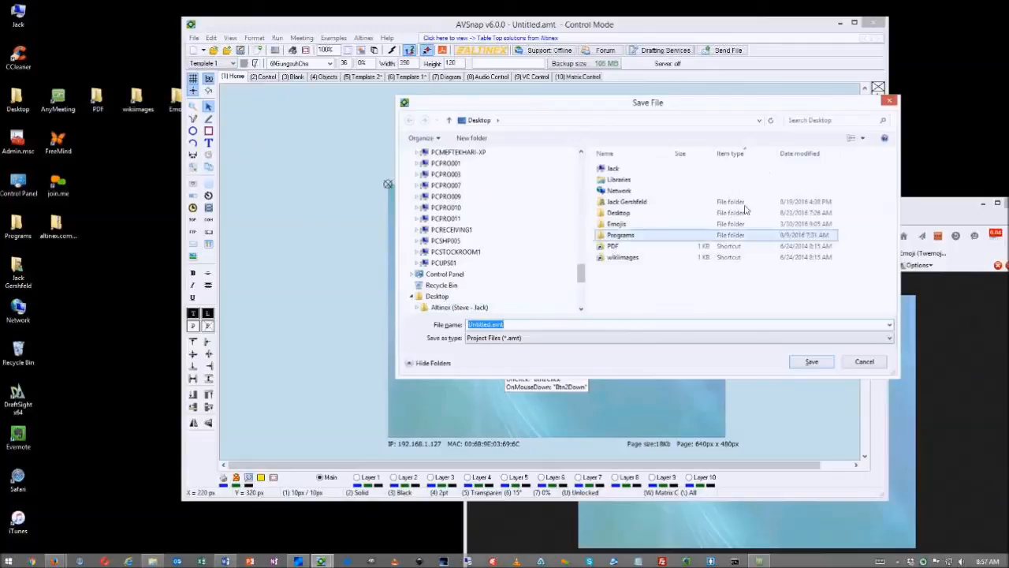
{"action": "left_click", "coordinate": [888, 100]}
{"action": "key", "text": "F5"}
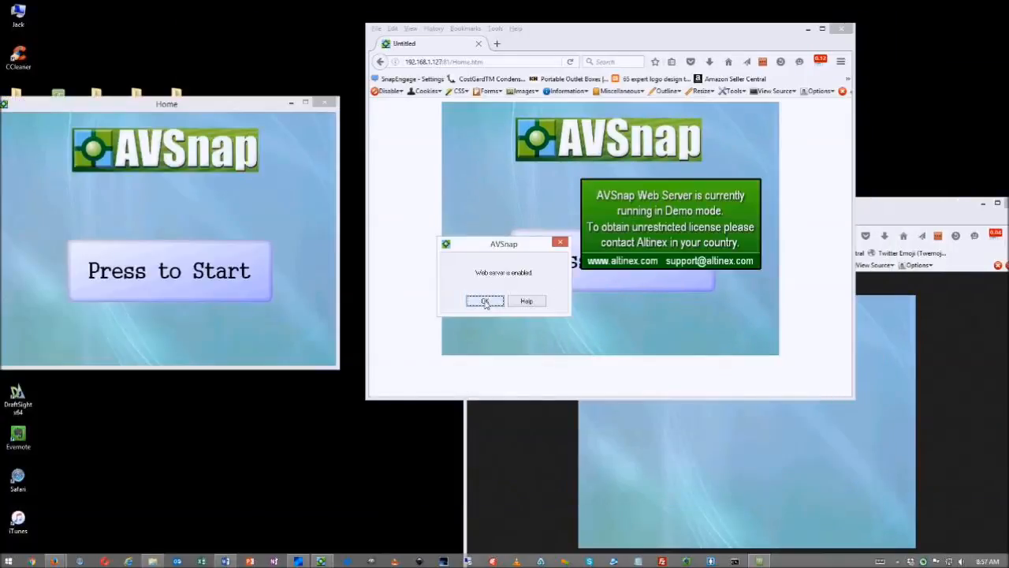
{"action": "left_click", "coordinate": [486, 302]}
{"action": "left_click", "coordinate": [239, 263]}
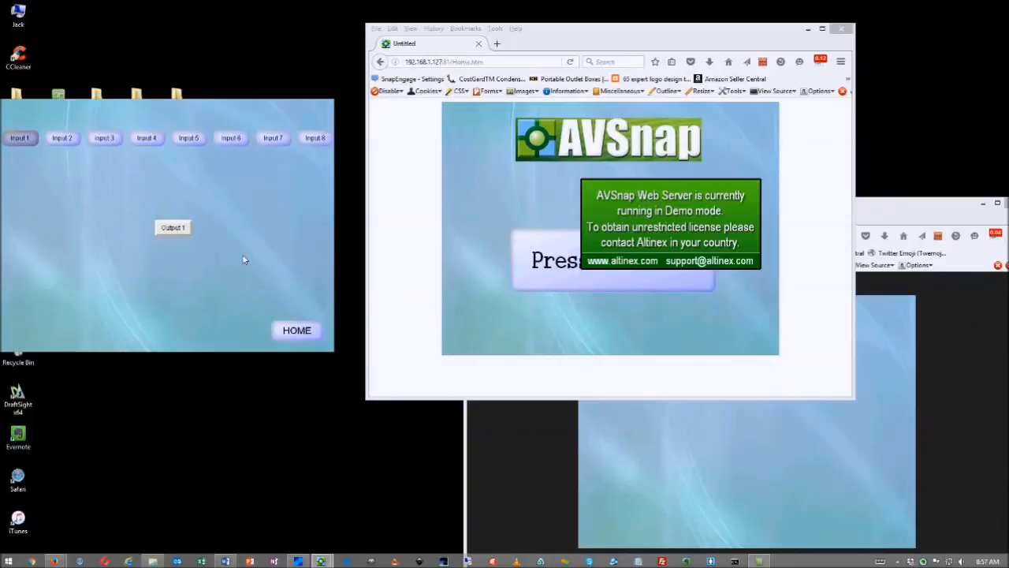
{"action": "left_click", "coordinate": [570, 63]}
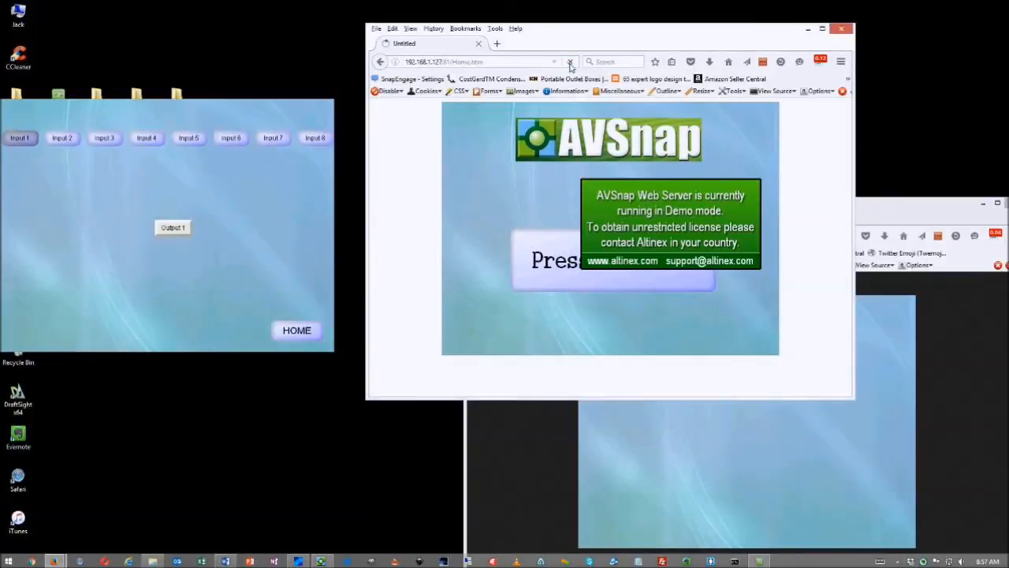
{"action": "left_click", "coordinate": [524, 272]}
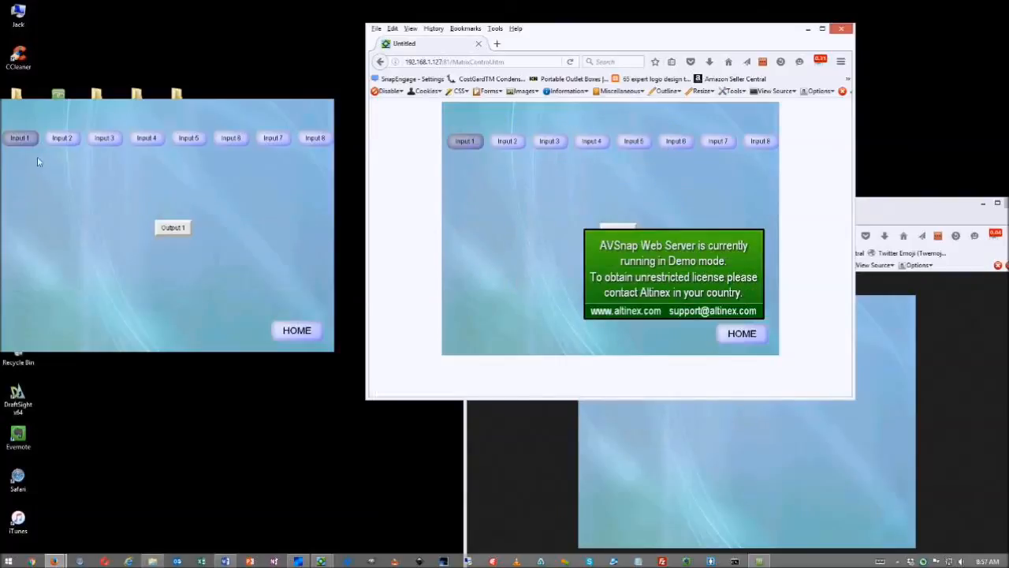
Test the exclusive selection of Input 2 through Input 8 in the run window and stop the run
{"action": "left_click", "coordinate": [62, 139]}
{"action": "left_click", "coordinate": [112, 145]}
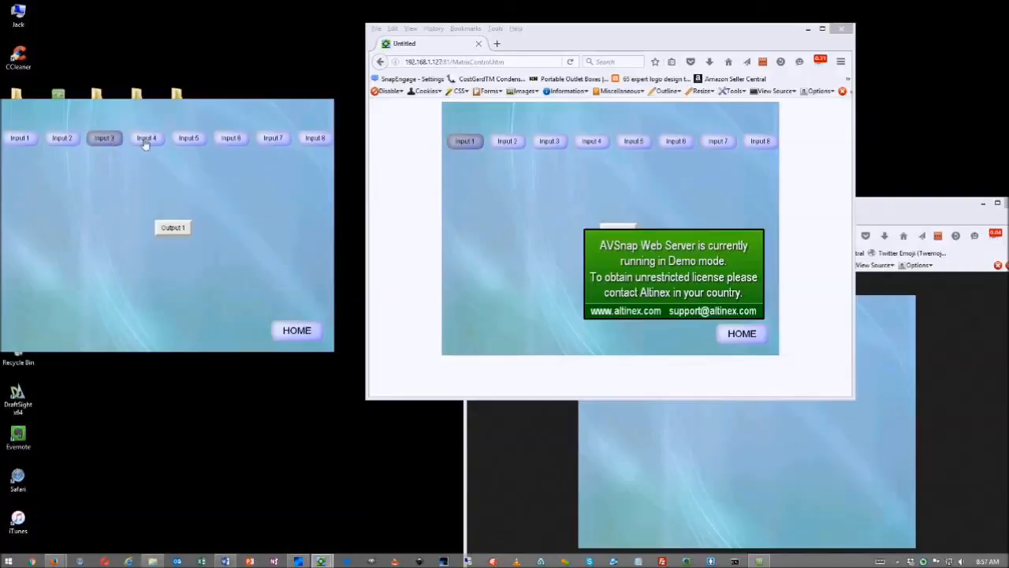
{"action": "left_click", "coordinate": [149, 144]}
{"action": "left_click", "coordinate": [194, 142]}
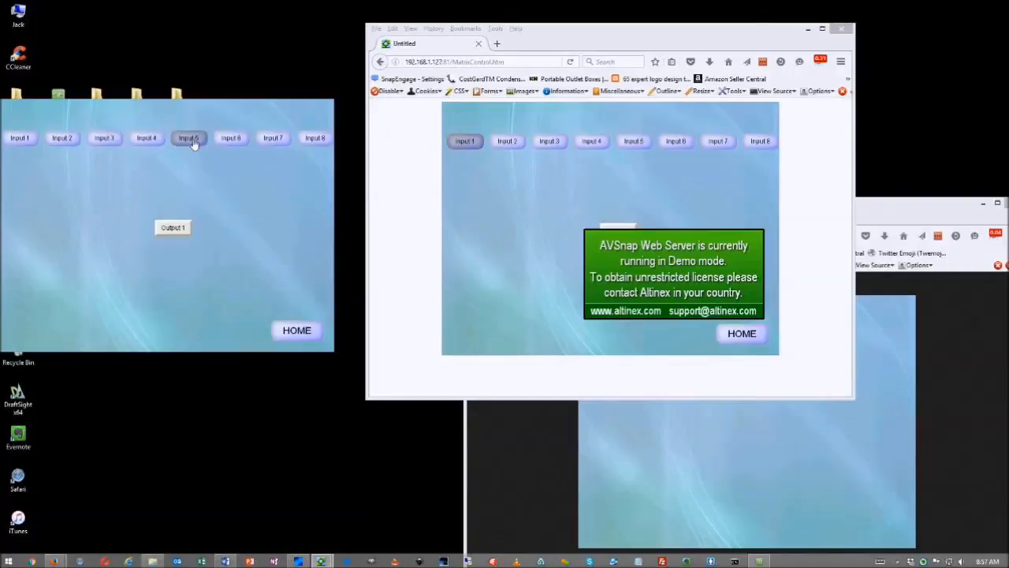
{"action": "left_click", "coordinate": [243, 142]}
{"action": "left_click", "coordinate": [280, 141]}
{"action": "left_click", "coordinate": [317, 139]}
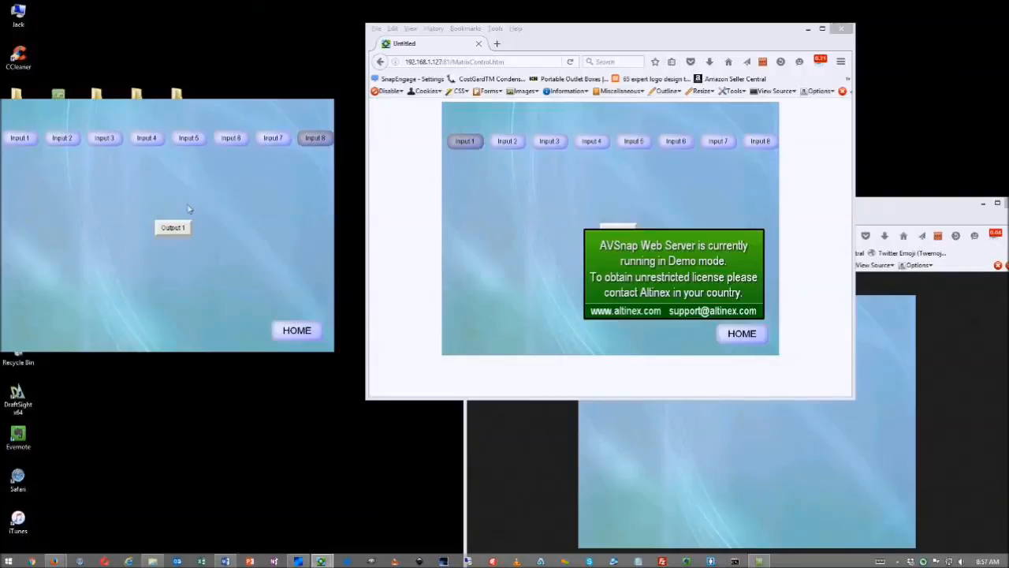
{"action": "key", "text": "Escape"}
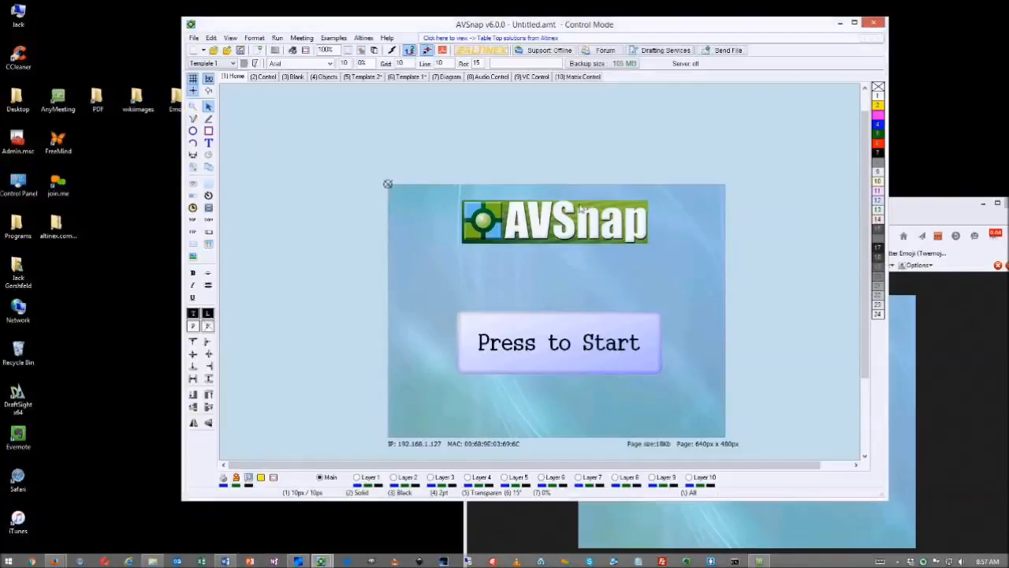
Examine the Input 5 button's options on the Matrix Control page, including the Transparent setting and the Image Up Index choices
{"action": "left_click", "coordinate": [325, 77]}
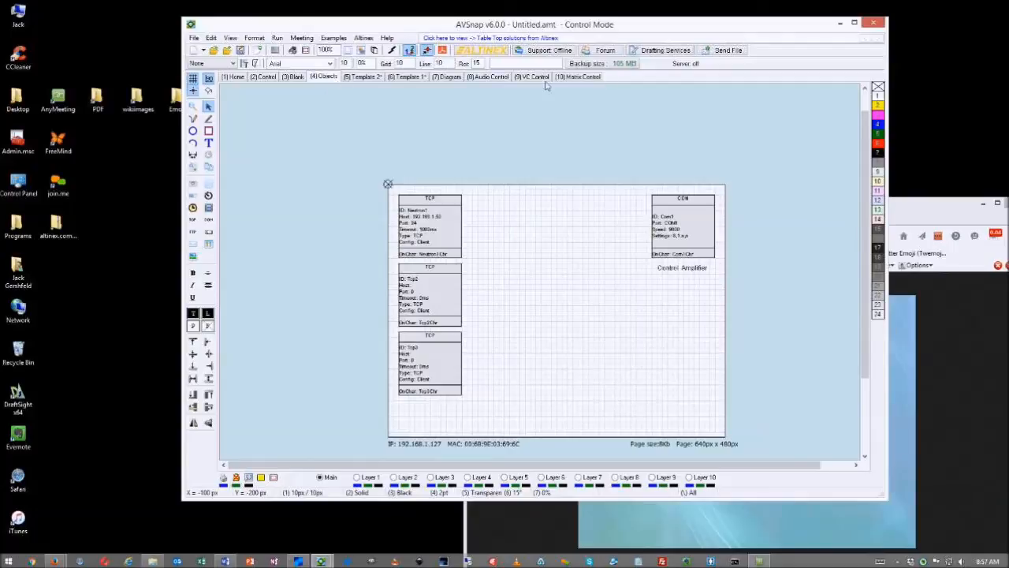
{"action": "left_click", "coordinate": [584, 77]}
{"action": "left_click", "coordinate": [567, 189]}
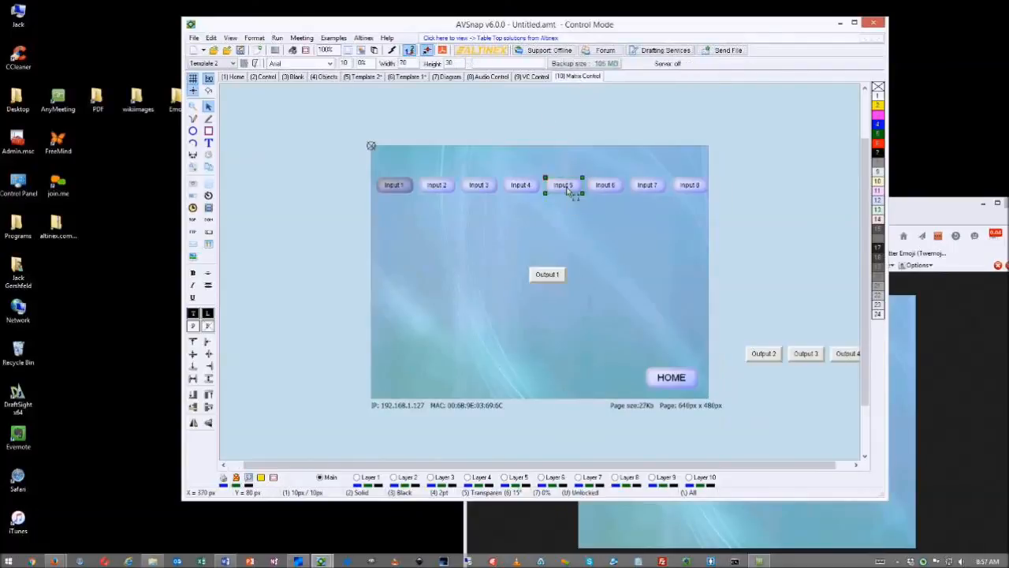
{"action": "double_click", "coordinate": [567, 189]}
{"action": "left_click_drag", "start_coordinate": [539, 206], "coordinate": [632, 131]}
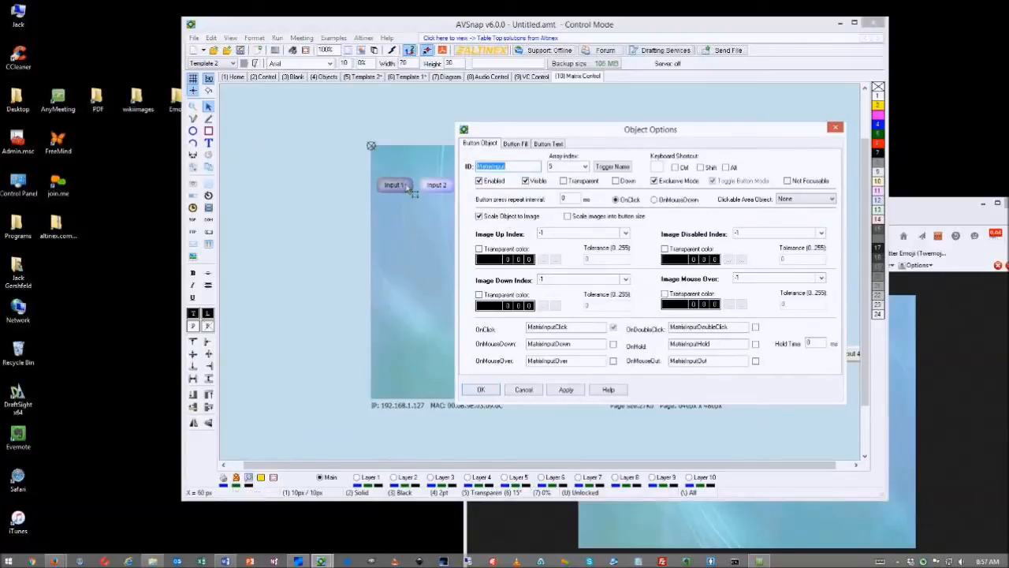
{"action": "mouse_move", "coordinate": [399, 192]}
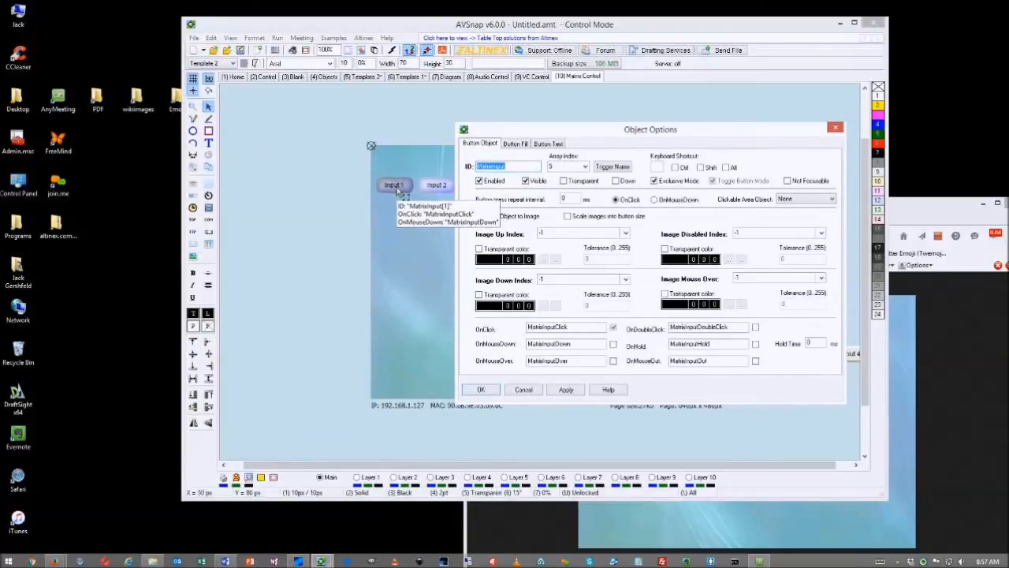
{"action": "left_click", "coordinate": [563, 181]}
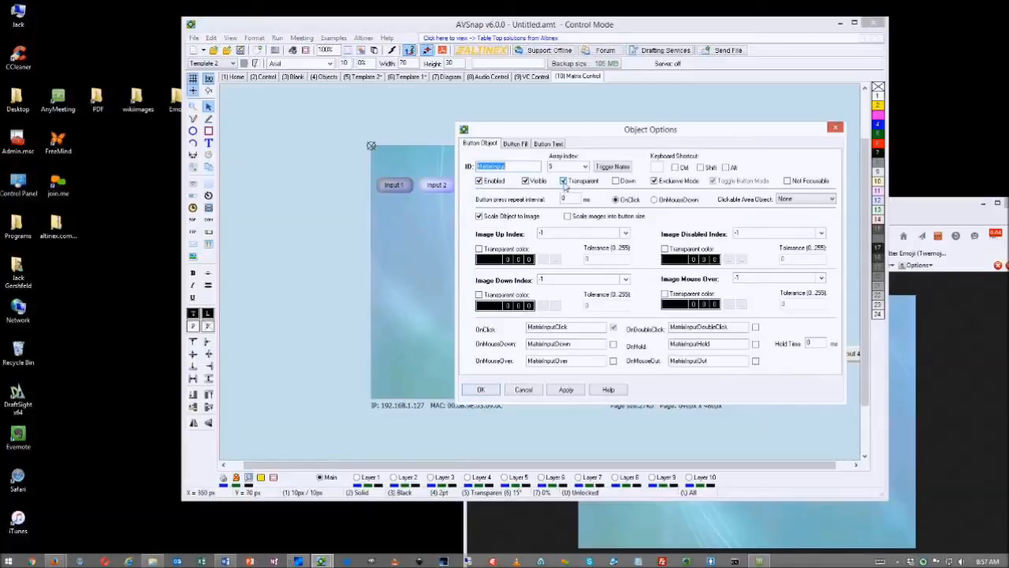
{"action": "left_click", "coordinate": [565, 182]}
{"action": "left_click_drag", "start_coordinate": [719, 129], "coordinate": [712, 121]}
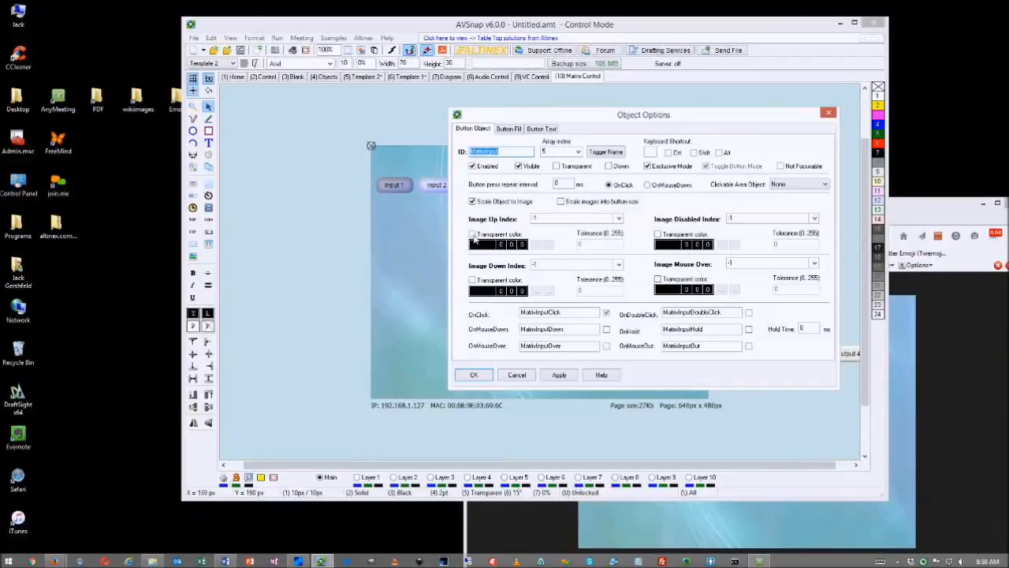
{"action": "left_click", "coordinate": [618, 219]}
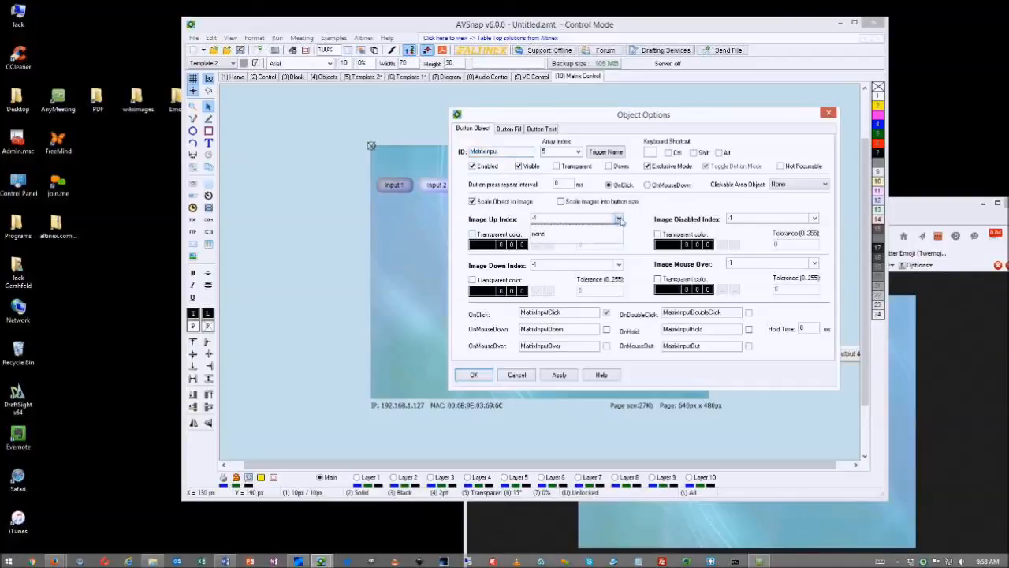
{"action": "left_click", "coordinate": [285, 284]}
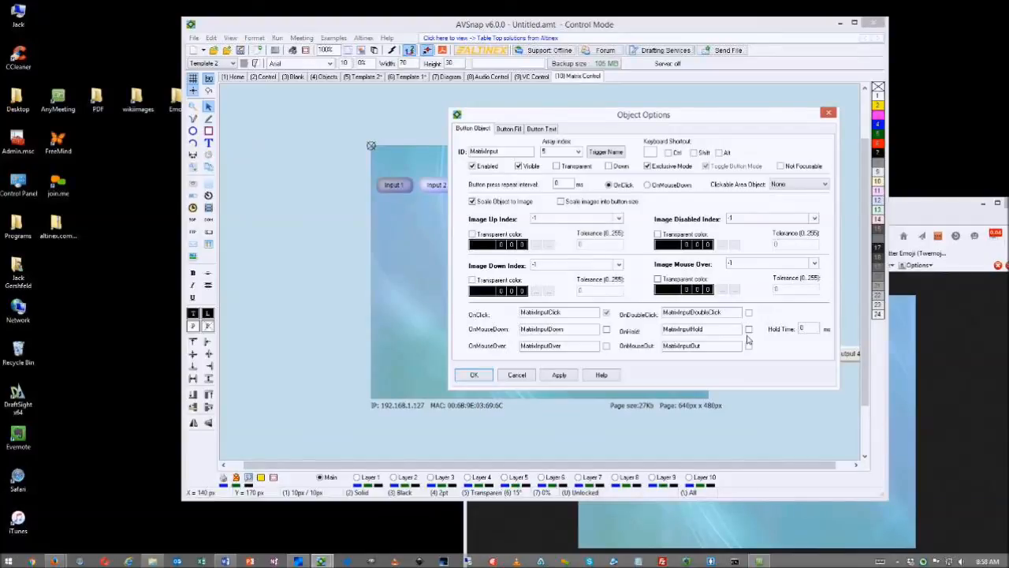
{"action": "left_click", "coordinate": [474, 375]}
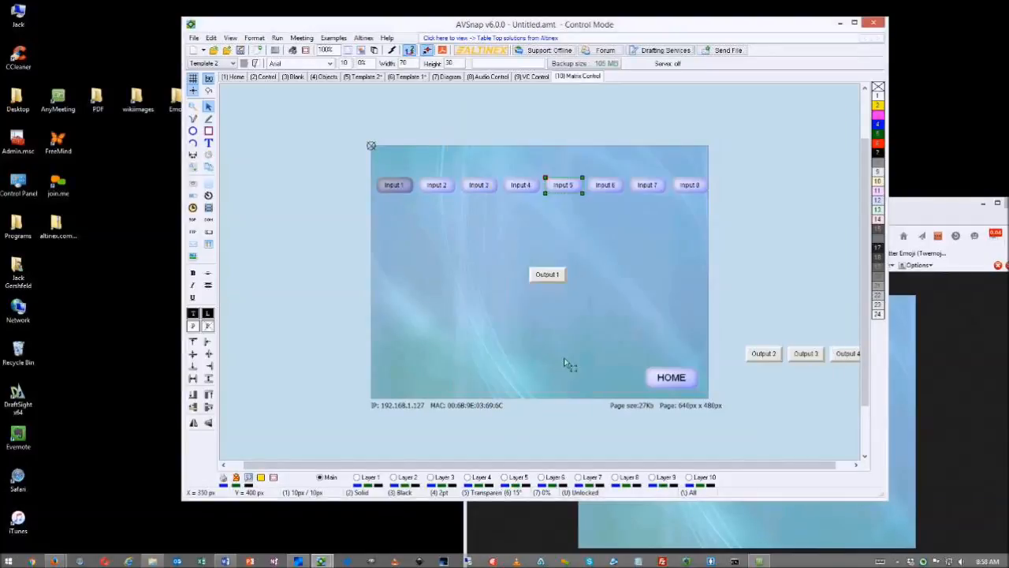
Look at the Control page's "Input 1 to Projector" button and return to the Home page
{"action": "left_click", "coordinate": [236, 78]}
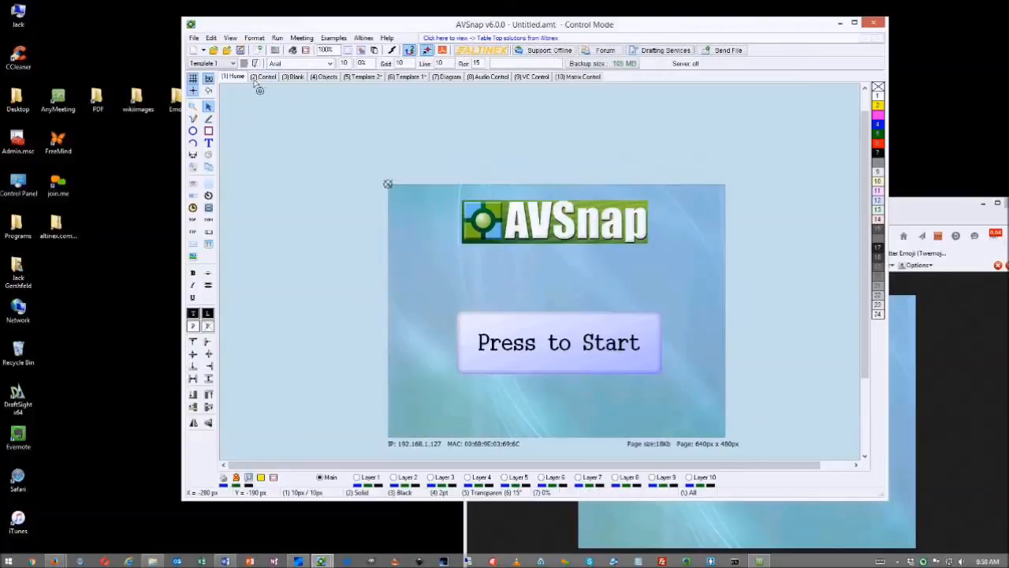
{"action": "left_click", "coordinate": [263, 77]}
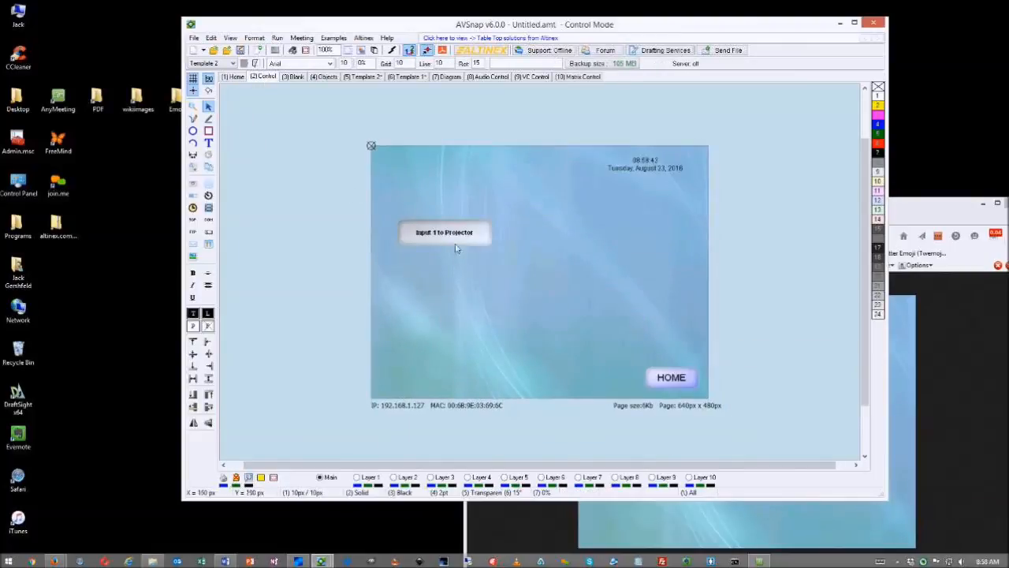
{"action": "left_click", "coordinate": [236, 78]}
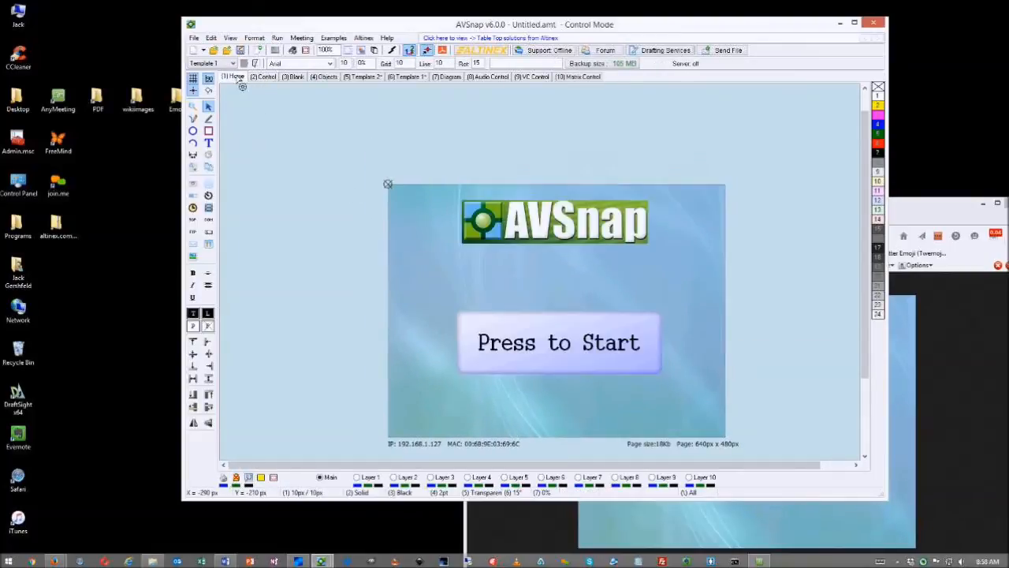
Change the page link of the Home page's "Press to Start" button to the Control page
{"action": "left_click", "coordinate": [538, 341]}
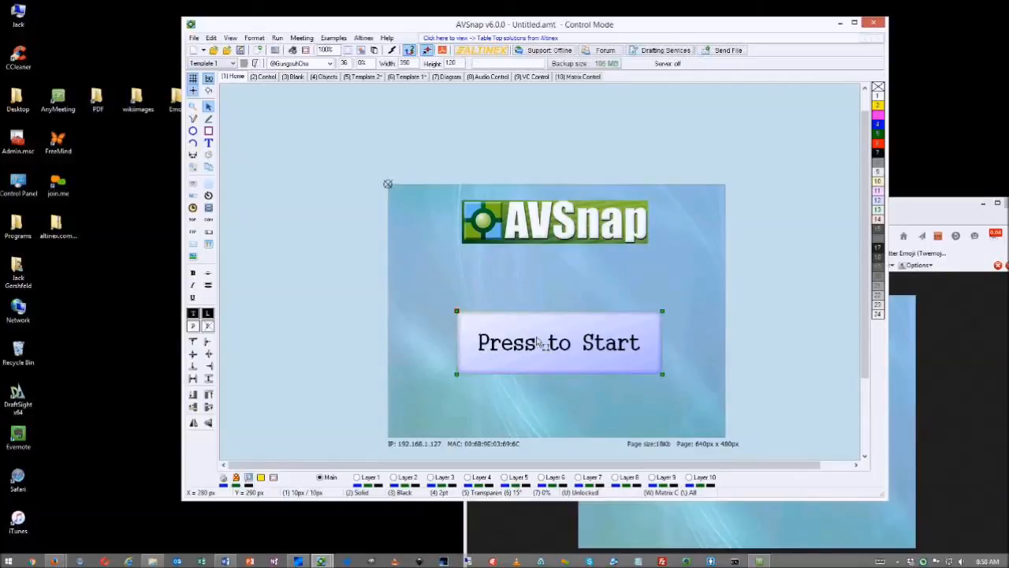
{"action": "right_click", "coordinate": [540, 342]}
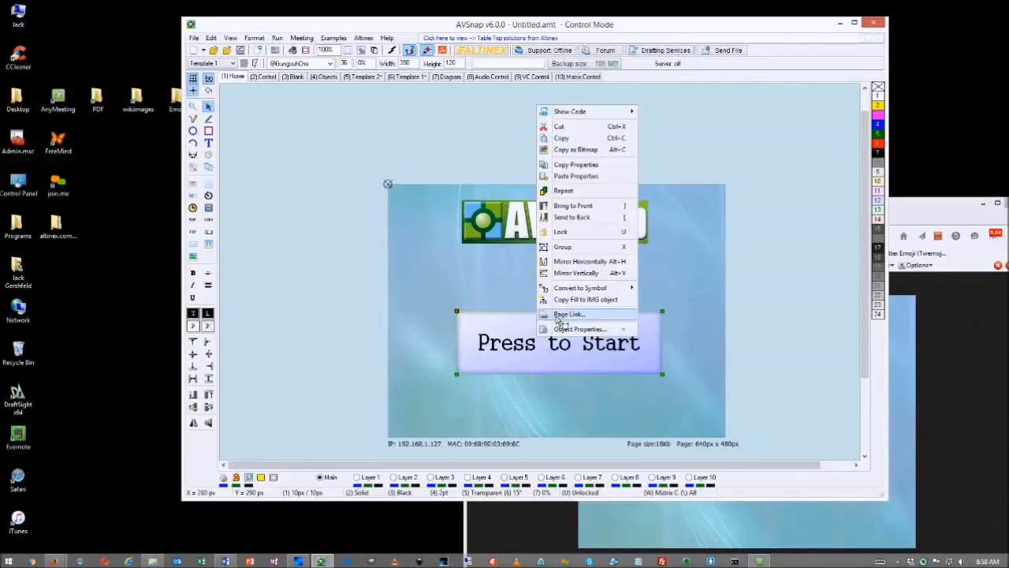
{"action": "left_click", "coordinate": [533, 313]}
{"action": "left_click", "coordinate": [487, 222]}
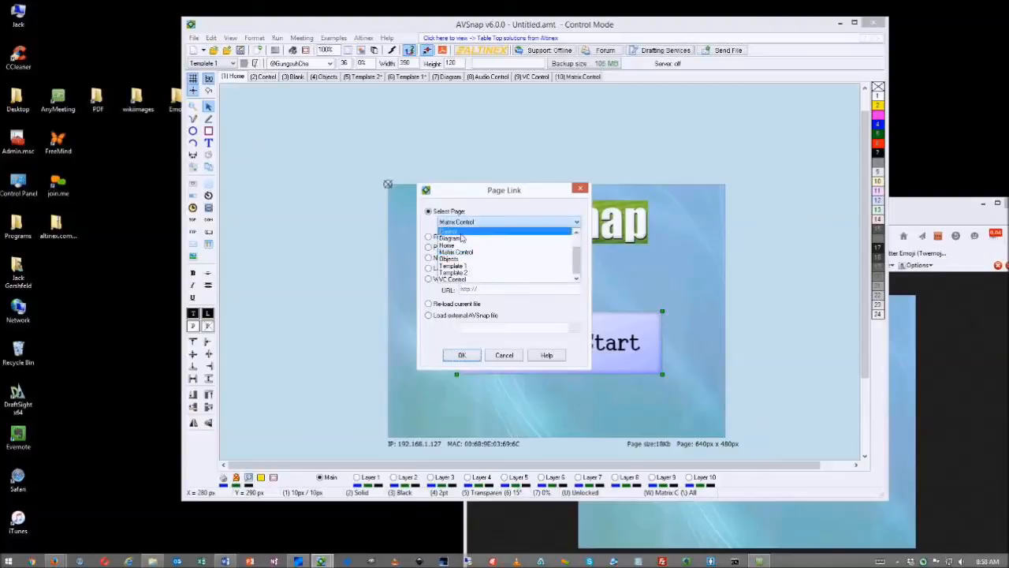
{"action": "left_click", "coordinate": [460, 238]}
{"action": "left_click", "coordinate": [462, 354]}
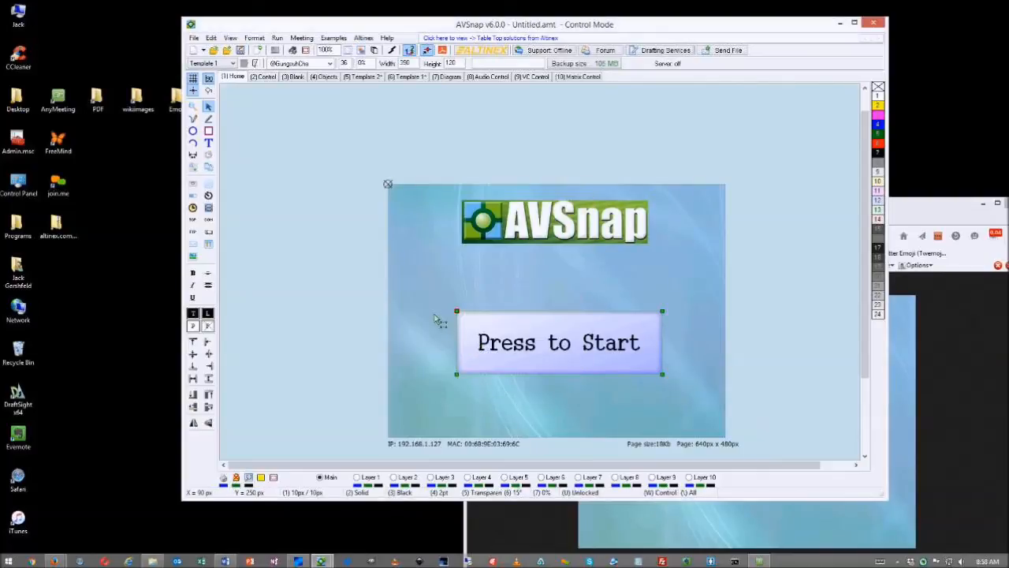
Set the Hold Time of the Control page's "Input 1 to Projector" button to 2000 ms
{"action": "left_click", "coordinate": [264, 76]}
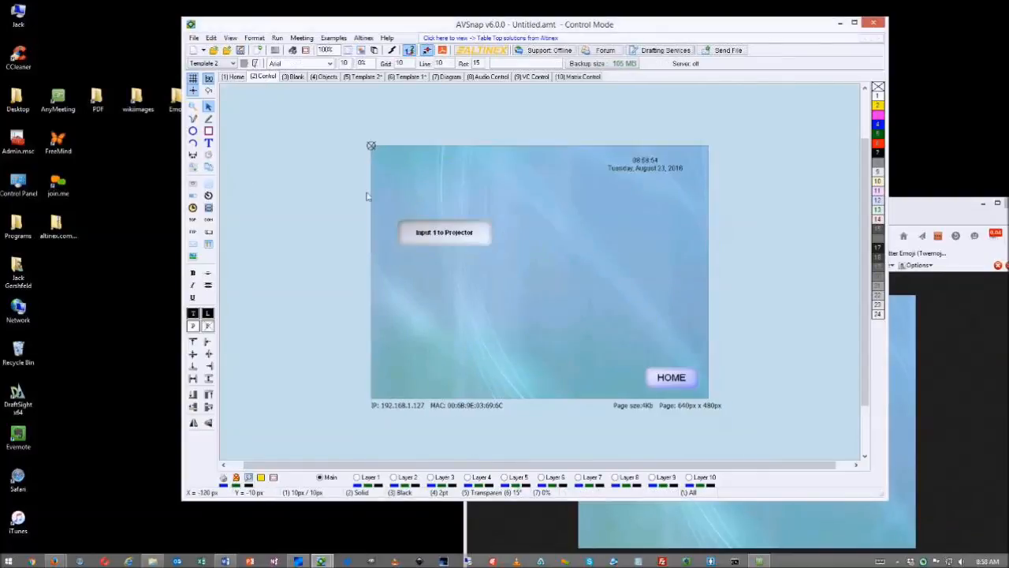
{"action": "left_click", "coordinate": [445, 239]}
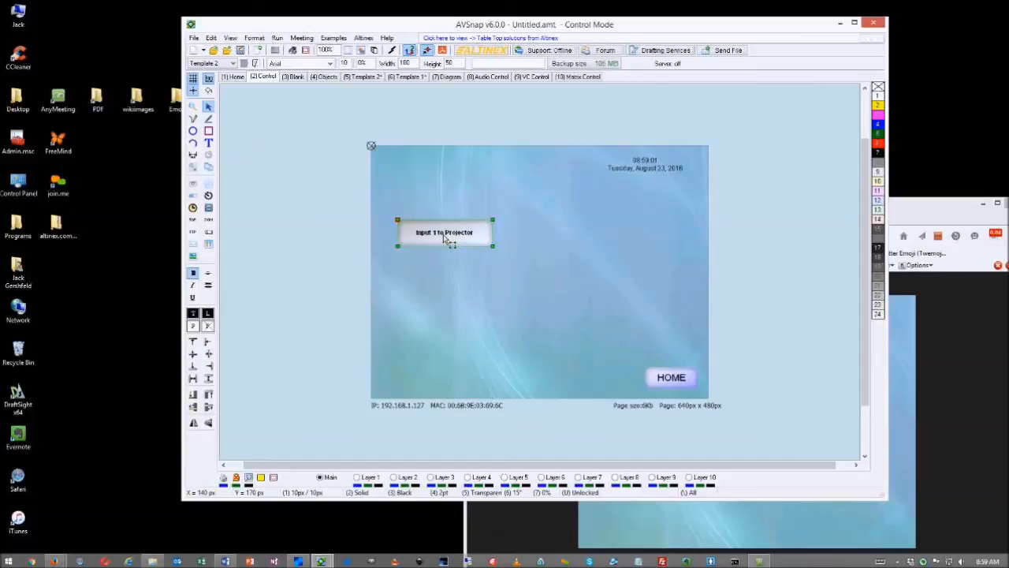
{"action": "double_click", "coordinate": [447, 239]}
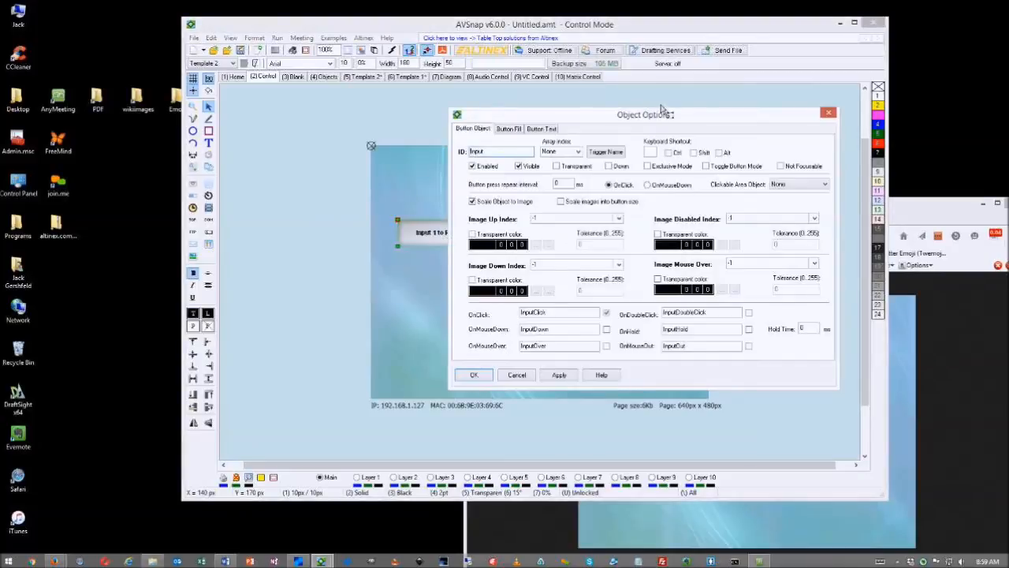
{"action": "left_click_drag", "start_coordinate": [670, 117], "coordinate": [665, 116]}
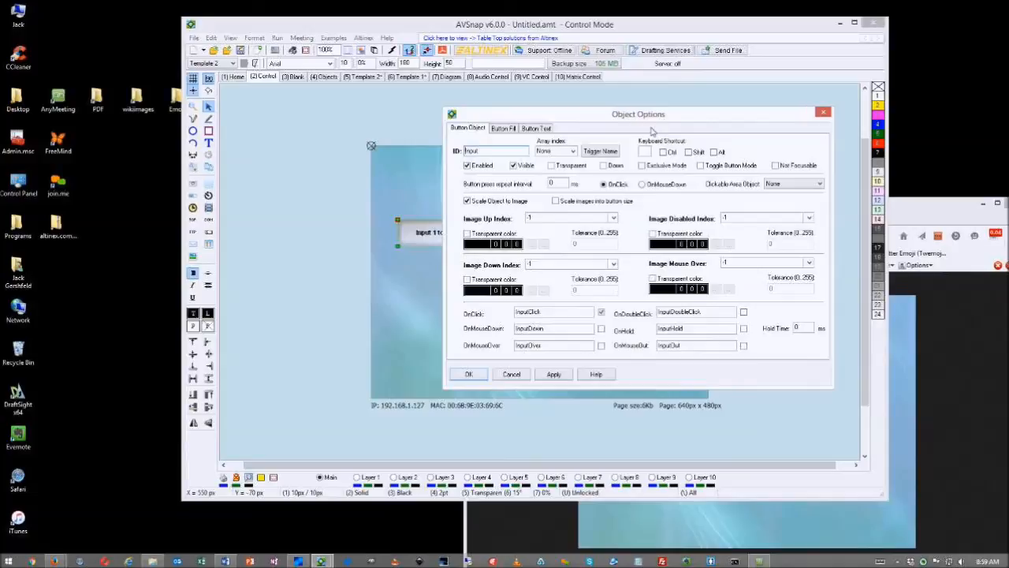
{"action": "double_click", "coordinate": [808, 328]}
{"action": "right_click", "coordinate": [882, 291]}
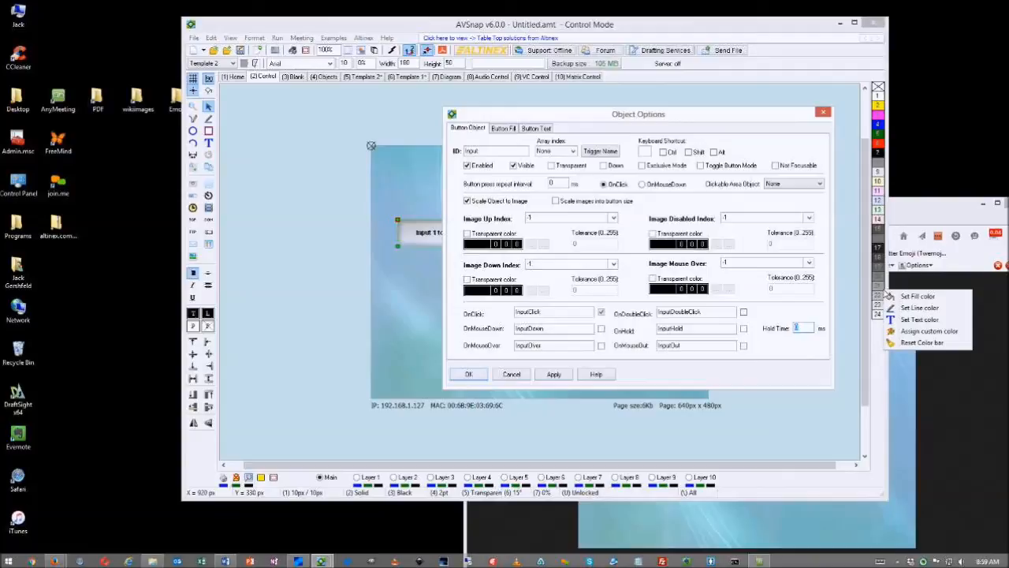
{"action": "left_click", "coordinate": [803, 328]}
{"action": "left_click_drag", "start_coordinate": [806, 327], "coordinate": [786, 327]}
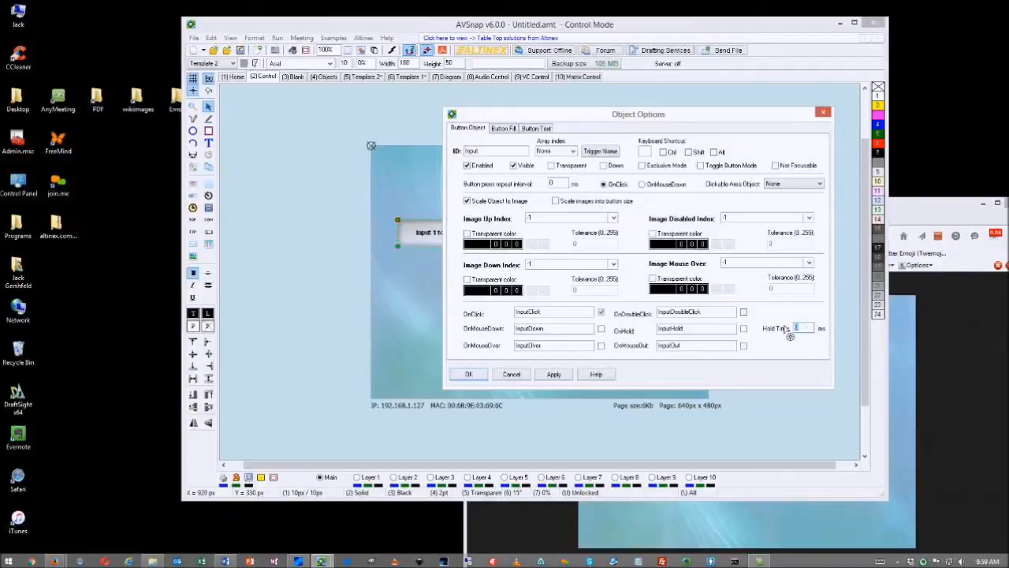
{"action": "type", "text": "2000"}
{"action": "left_click", "coordinate": [468, 374]}
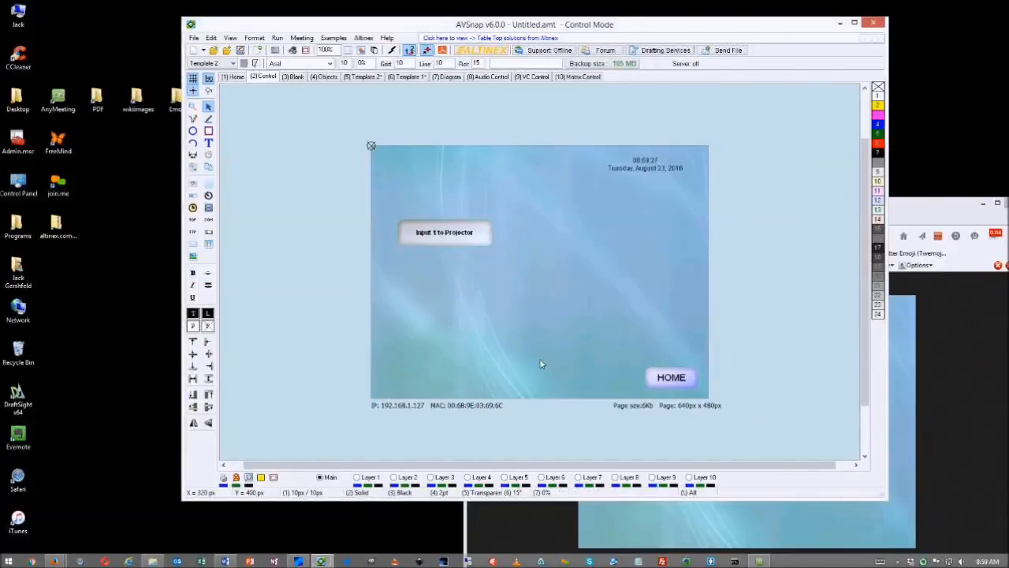
Run the project with its web server, open the Control page from Home and trigger "Input 1 to Projector" beside the Ports Viewer
{"action": "key", "text": "F9"}
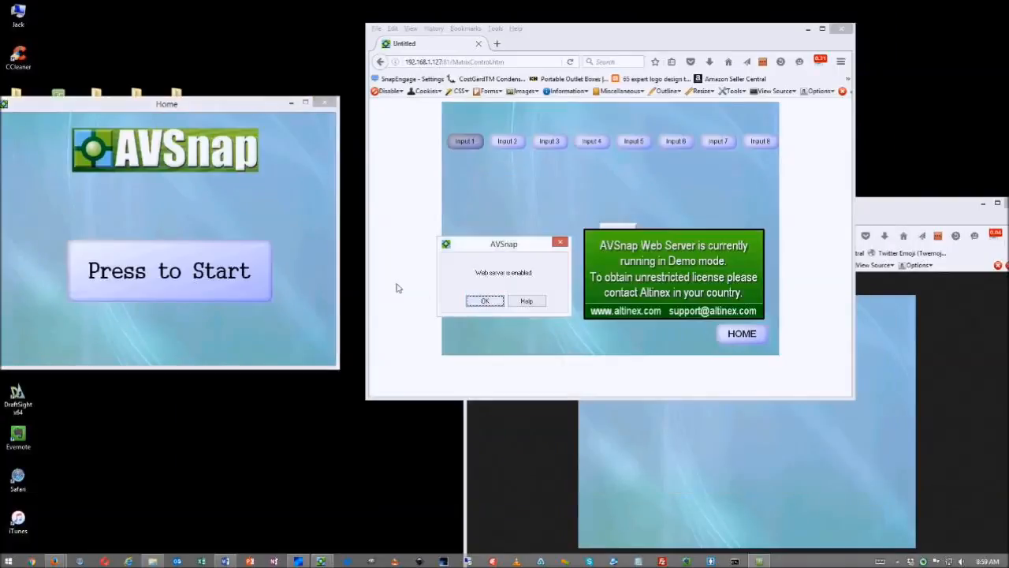
{"action": "left_click", "coordinate": [491, 300]}
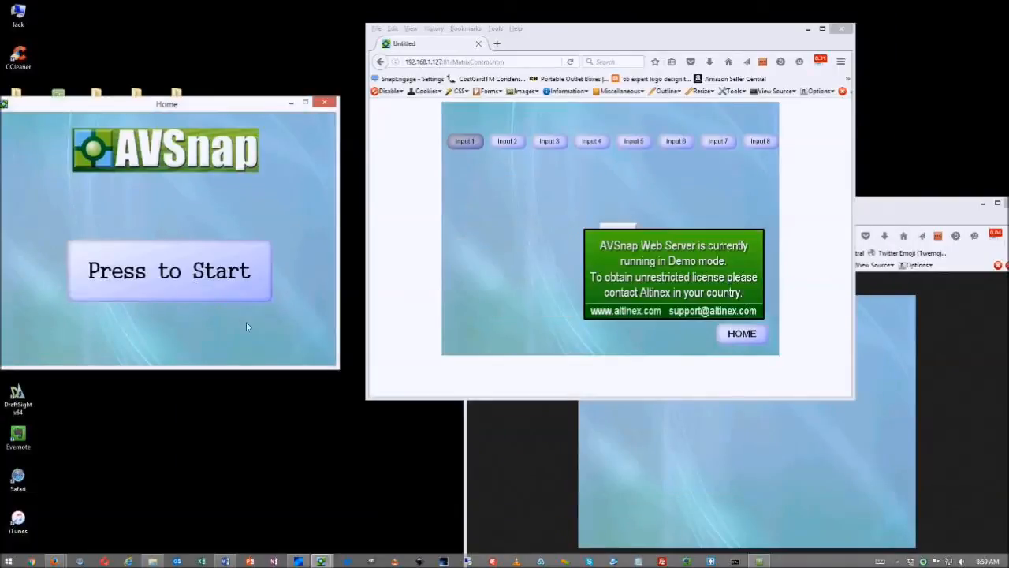
{"action": "left_click_drag", "start_coordinate": [237, 365], "coordinate": [701, 372]}
{"action": "left_click", "coordinate": [201, 268]}
{"action": "left_click_drag", "start_coordinate": [186, 120], "coordinate": [561, 106]}
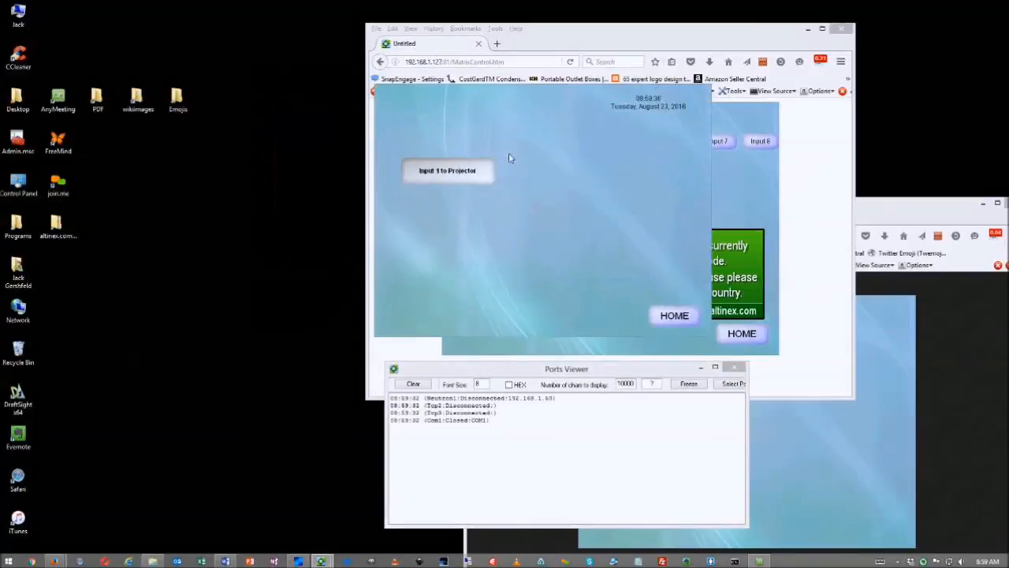
{"action": "left_click", "coordinate": [467, 181]}
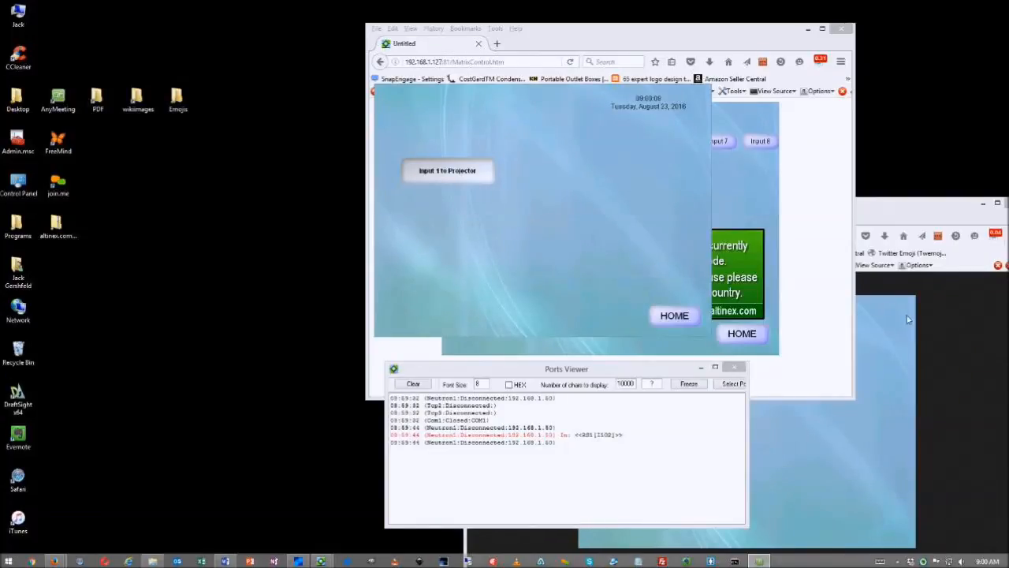
Widen the Ports Viewer and exclude Tcp2, Tcp3 and Com1 from its displayed ports, keeping Neutron1
{"action": "left_click_drag", "start_coordinate": [631, 359], "coordinate": [579, 249]}
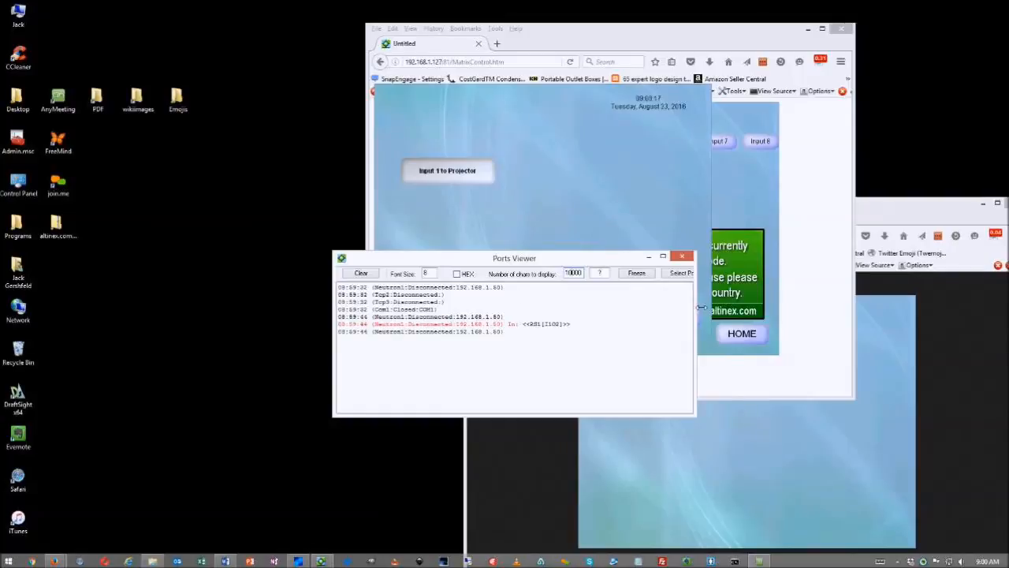
{"action": "left_click_drag", "start_coordinate": [700, 309], "coordinate": [806, 309]}
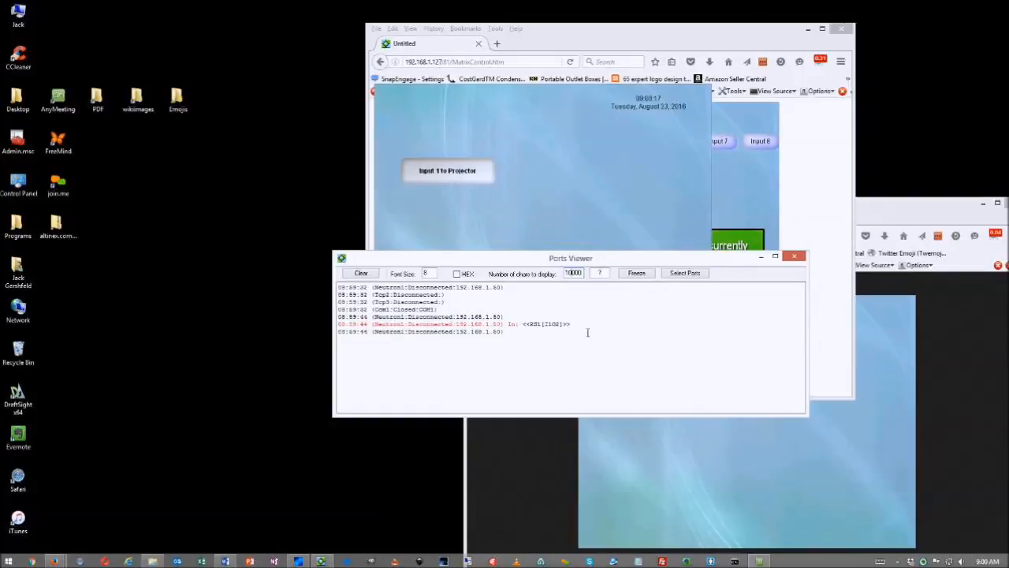
{"action": "left_click", "coordinate": [643, 276]}
{"action": "left_click", "coordinate": [686, 274]}
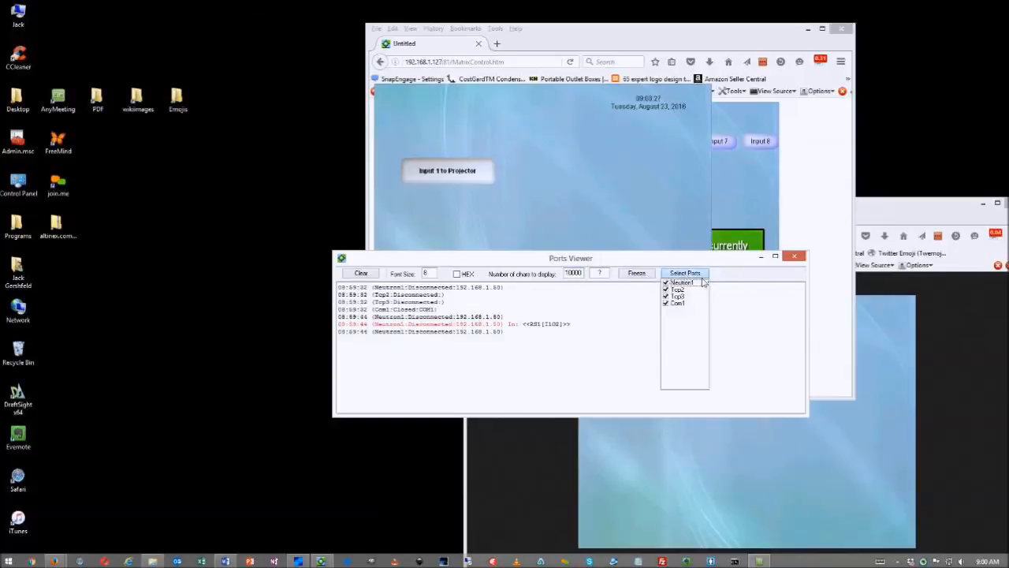
{"action": "left_click", "coordinate": [704, 289]}
{"action": "left_click", "coordinate": [666, 297]}
{"action": "left_click", "coordinate": [667, 305]}
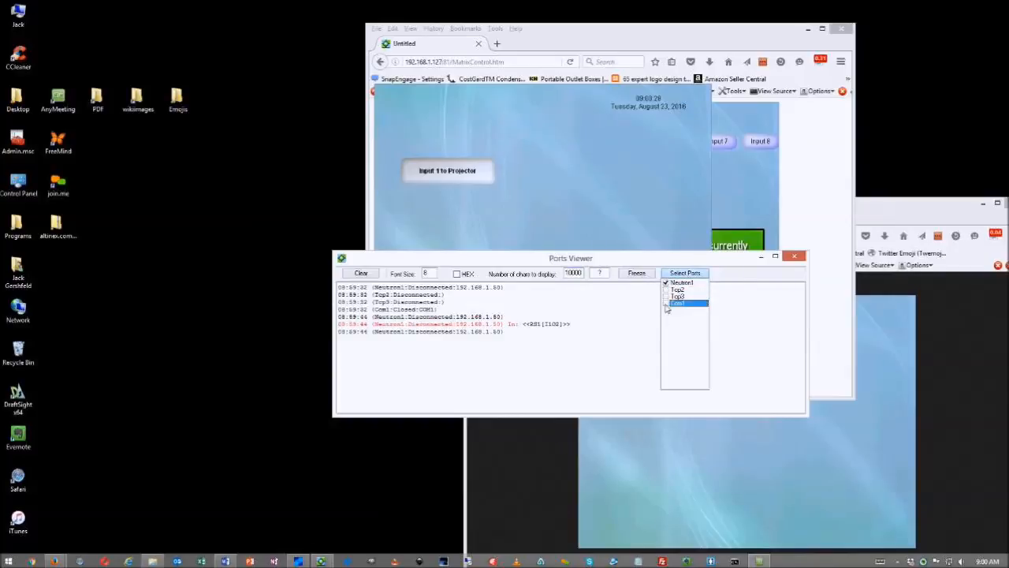
{"action": "left_click", "coordinate": [653, 306]}
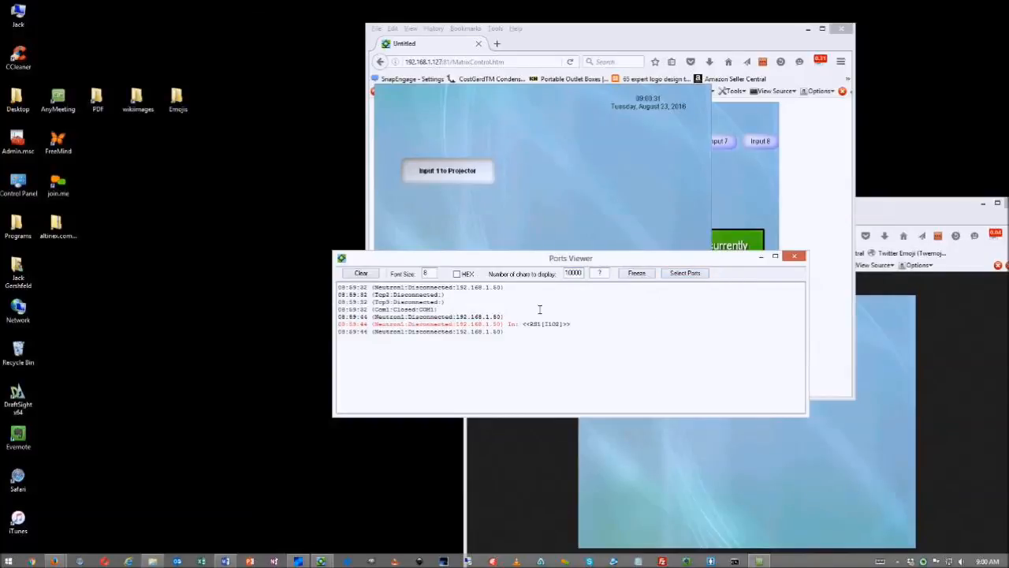
Clear the Ports Viewer log and end the run to return to the editor
{"action": "left_click", "coordinate": [363, 273]}
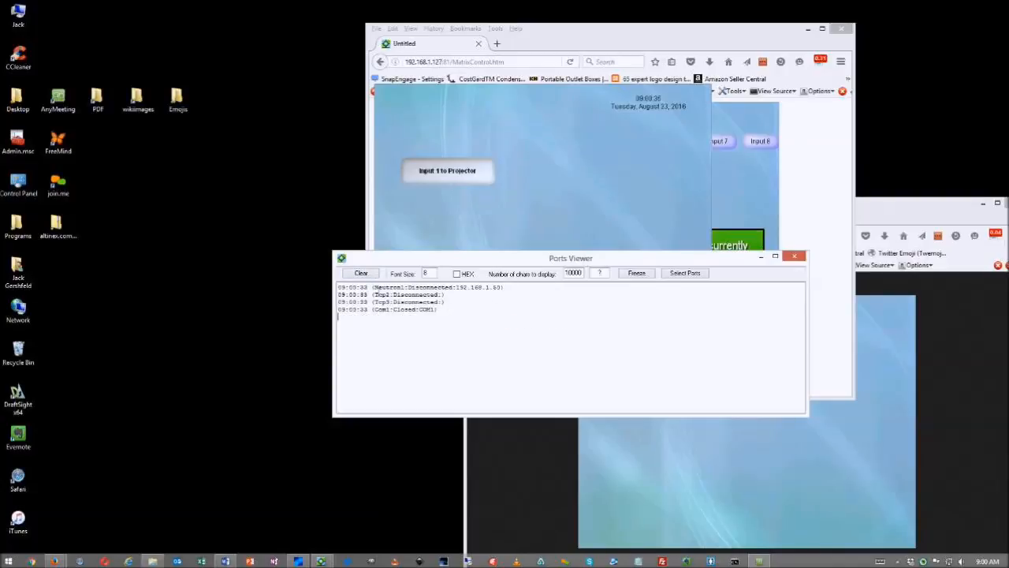
{"action": "left_click", "coordinate": [693, 275]}
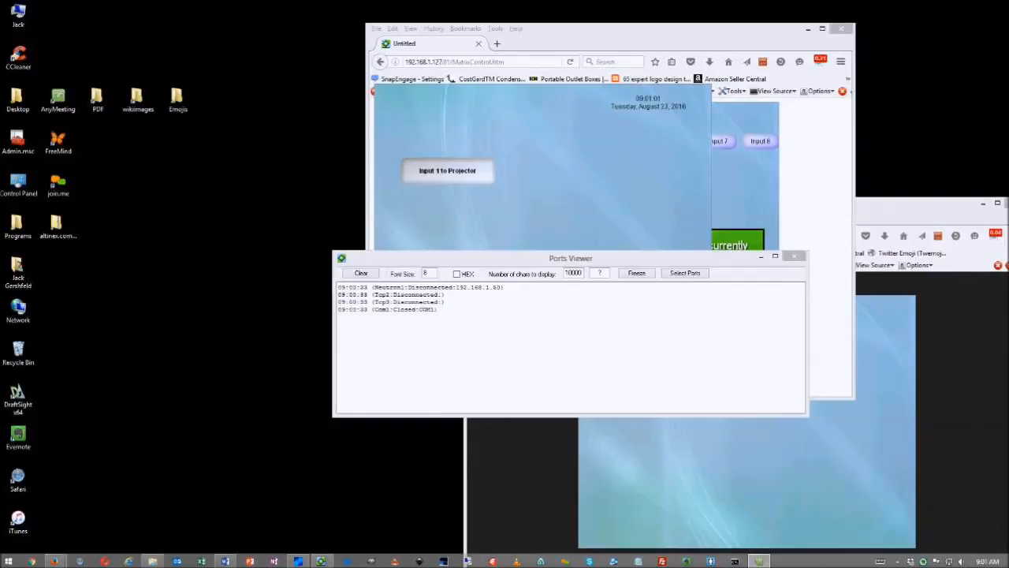
{"action": "left_click", "coordinate": [794, 256]}
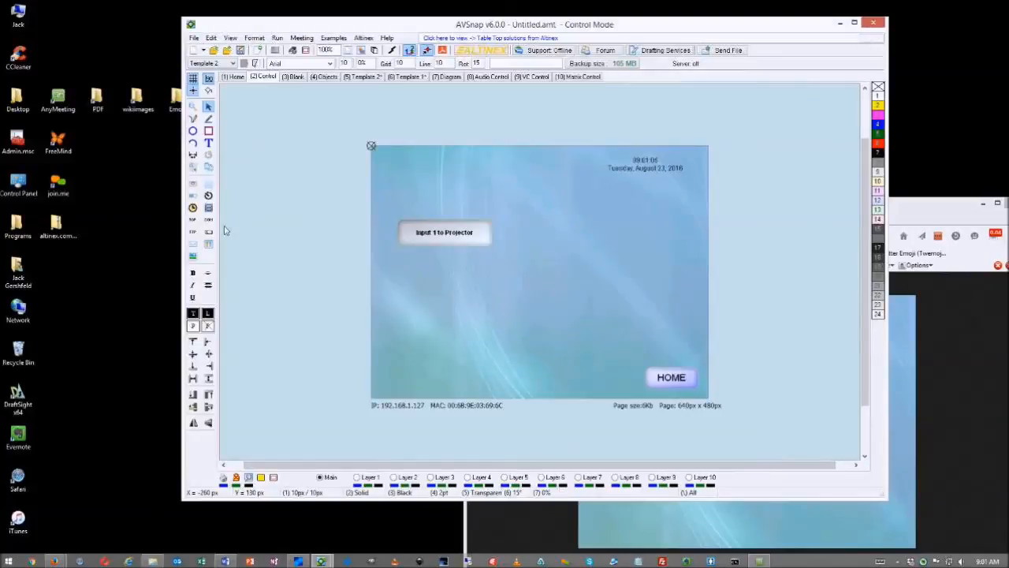
Examine the Images dialog's options for adding, replacing, inserting and deleting images, and close it without adding any
{"action": "left_click", "coordinate": [193, 256]}
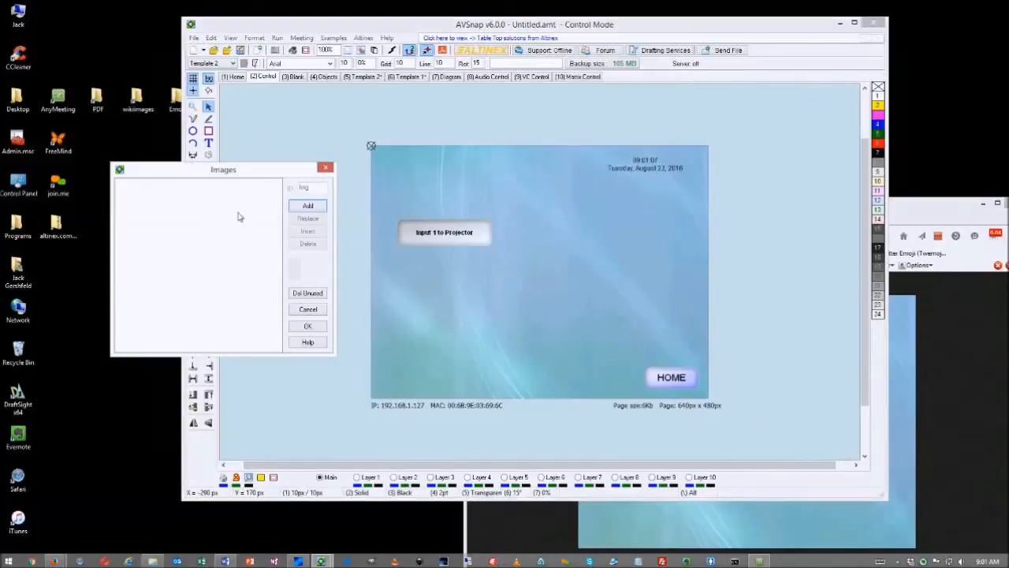
{"action": "left_click", "coordinate": [134, 206]}
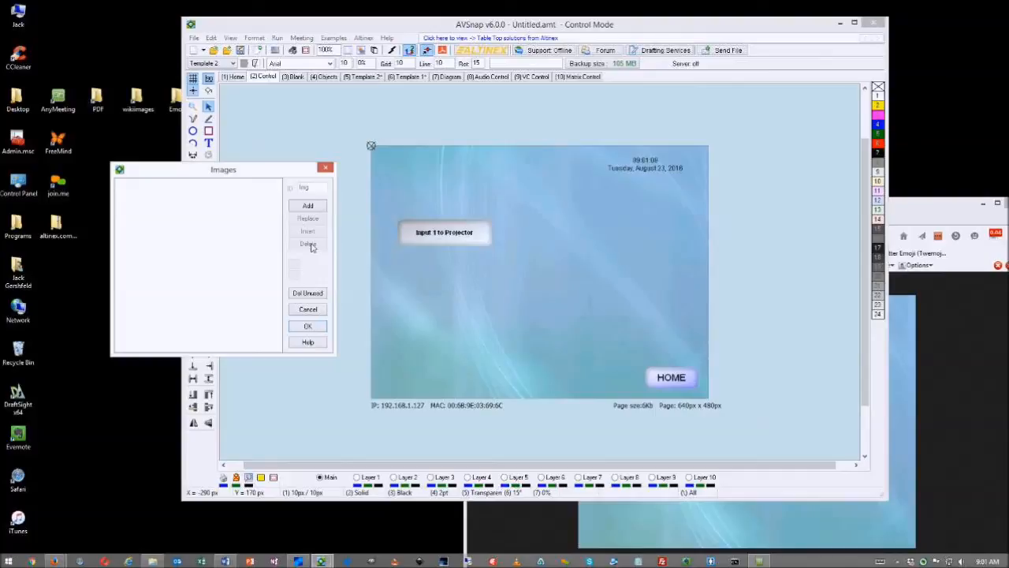
{"action": "left_click_drag", "start_coordinate": [270, 176], "coordinate": [649, 189]}
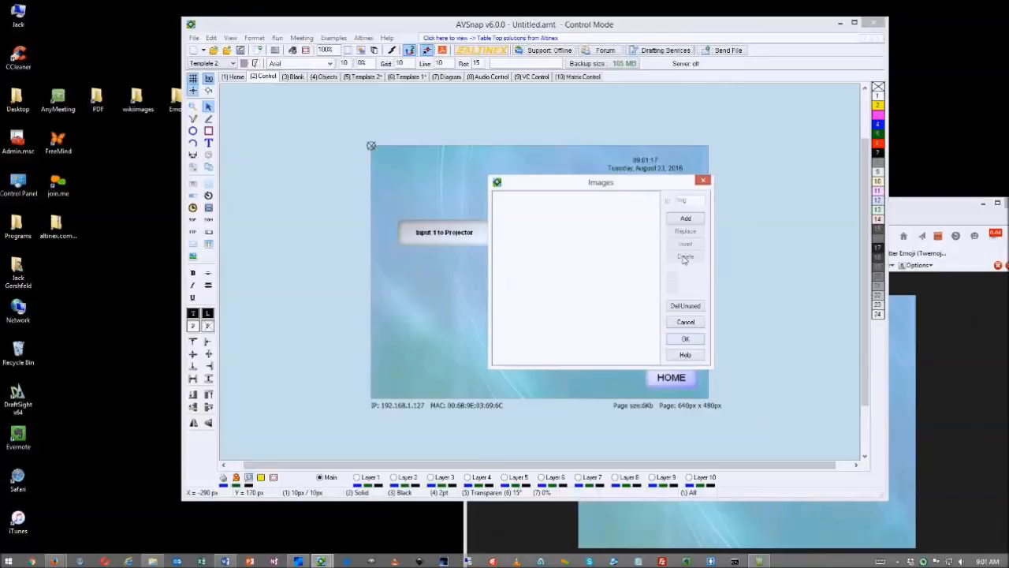
{"action": "left_click", "coordinate": [704, 182]}
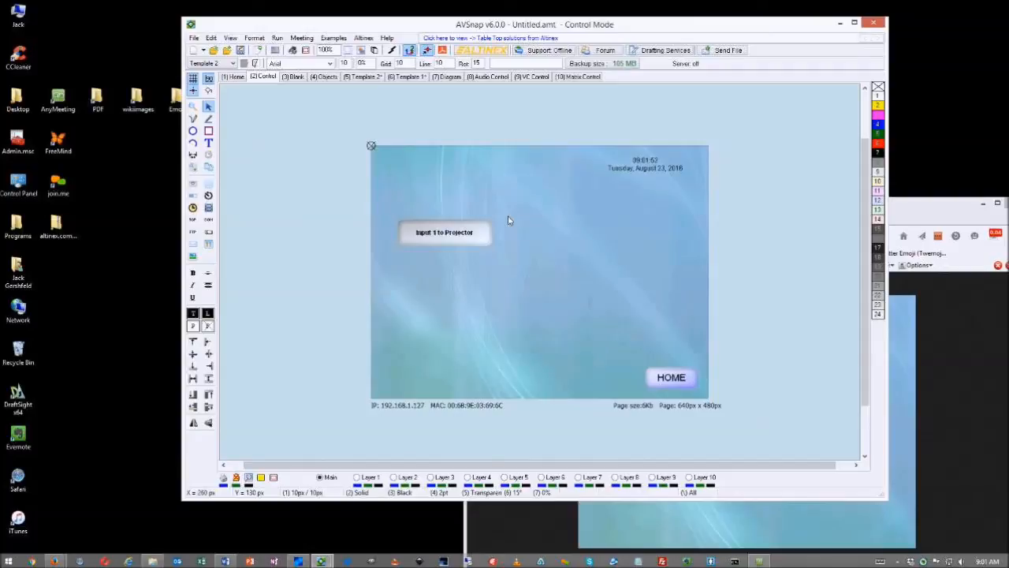
Open the AVSnap online forum in the web browser
{"action": "left_click", "coordinate": [387, 38]}
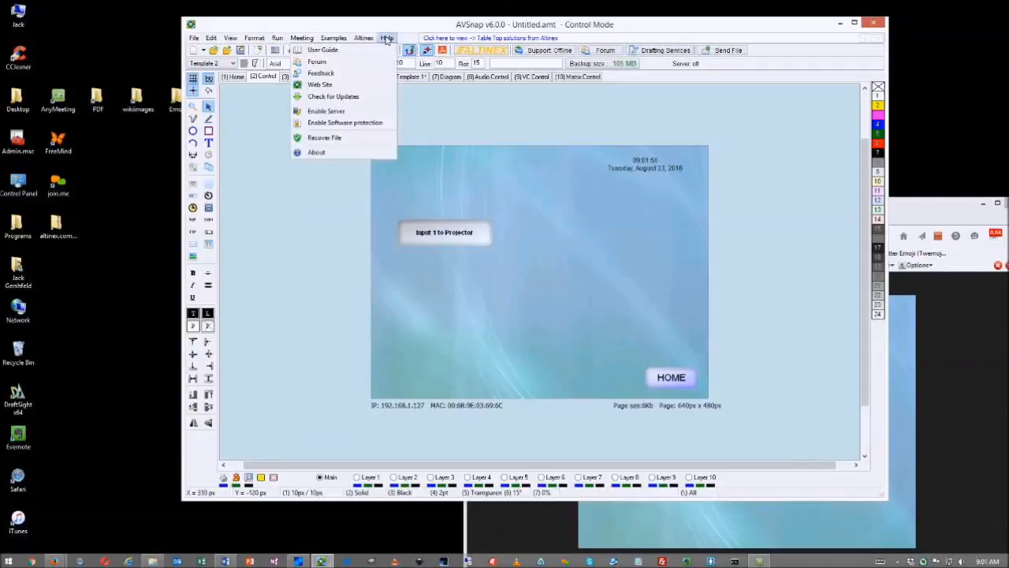
{"action": "left_click", "coordinate": [319, 62]}
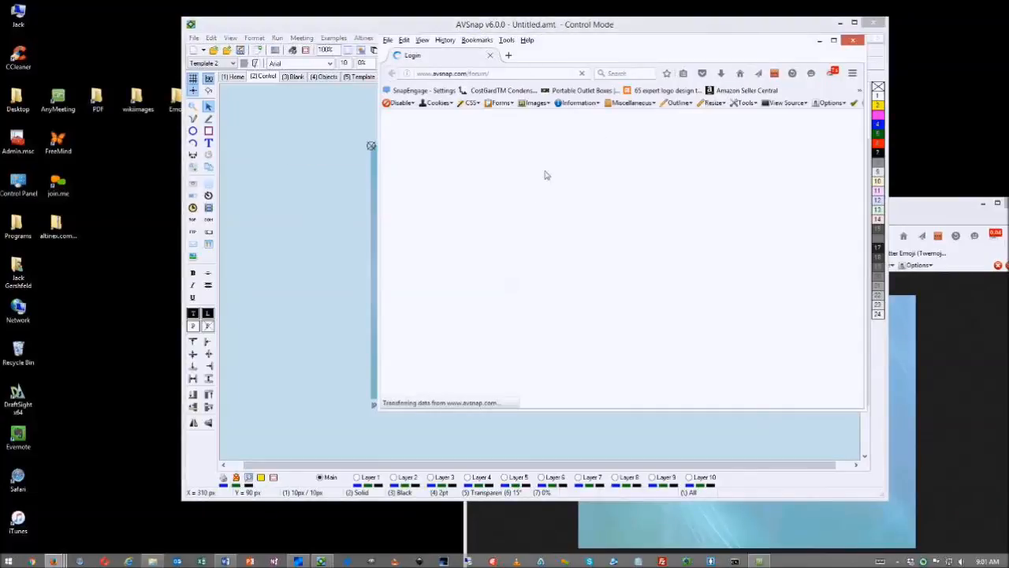